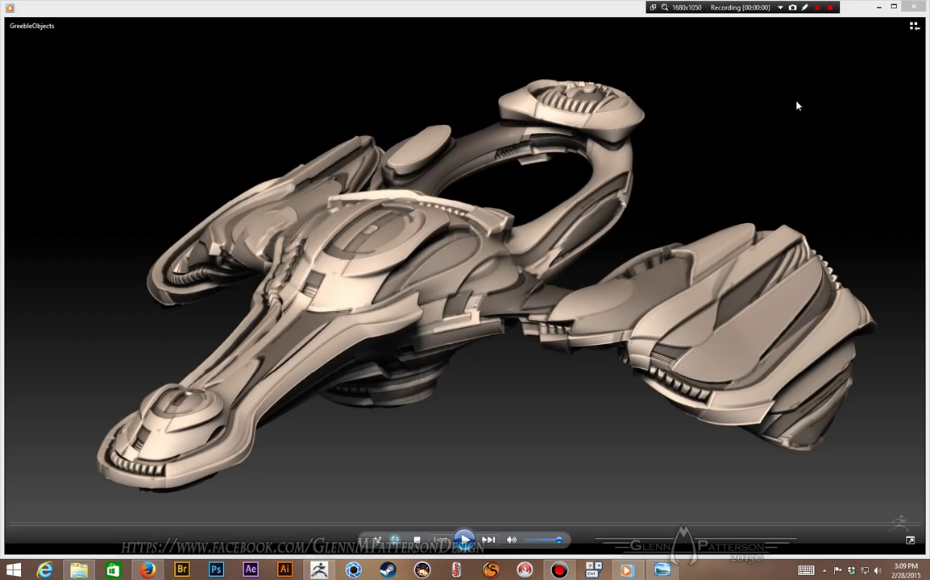
- Play through the GreebleObjects video and view the Displaced Landscapes and Displaced Landscapes02 images in Windows Photo Viewer
click(465, 540)
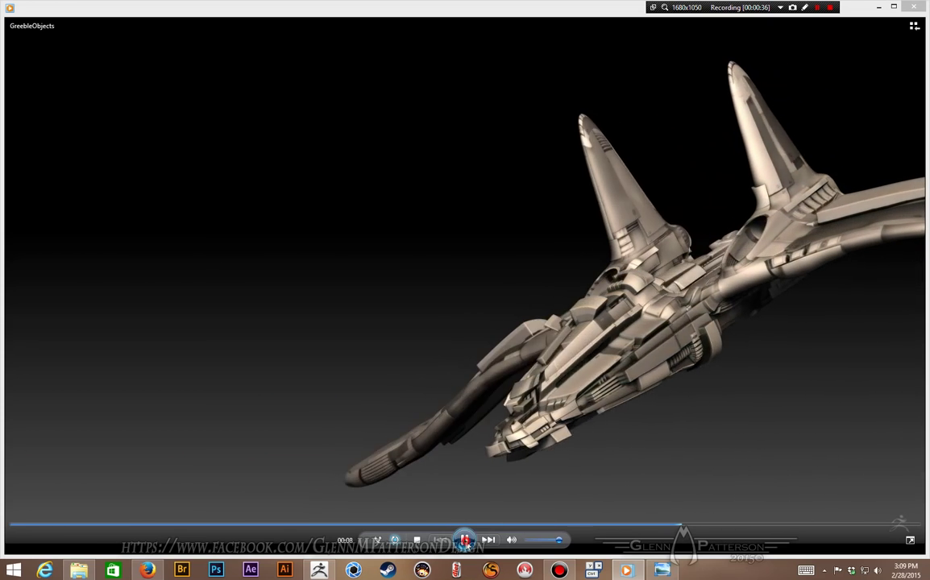
click(464, 540)
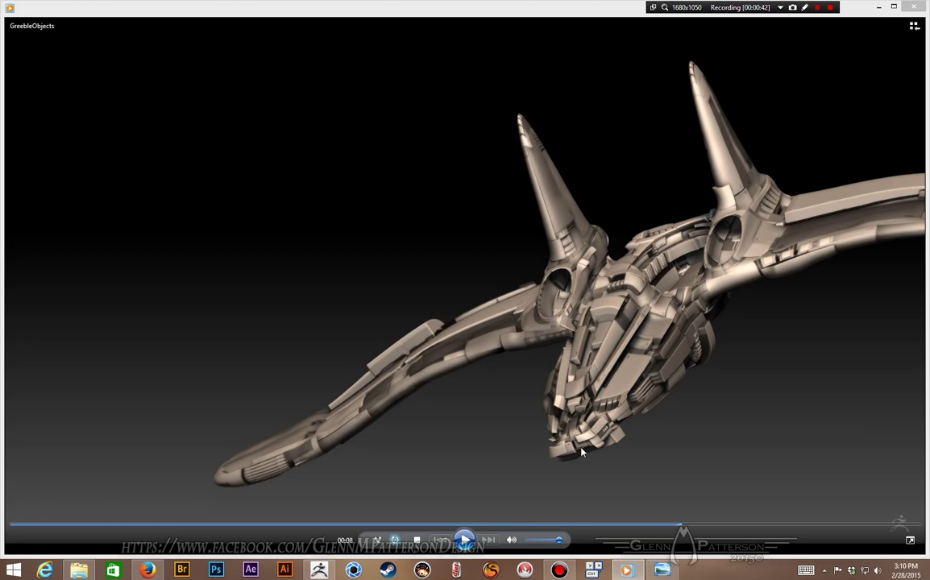
click(464, 540)
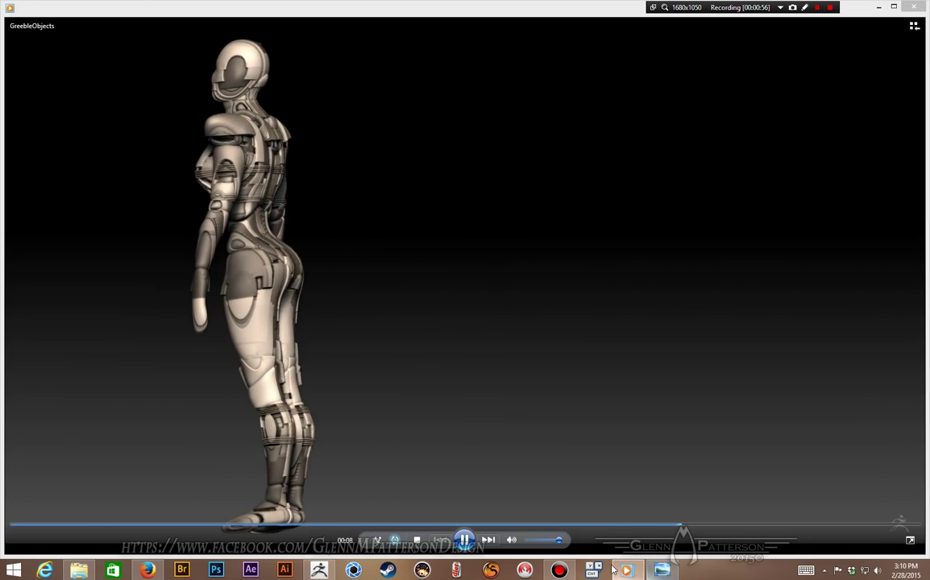
click(661, 570)
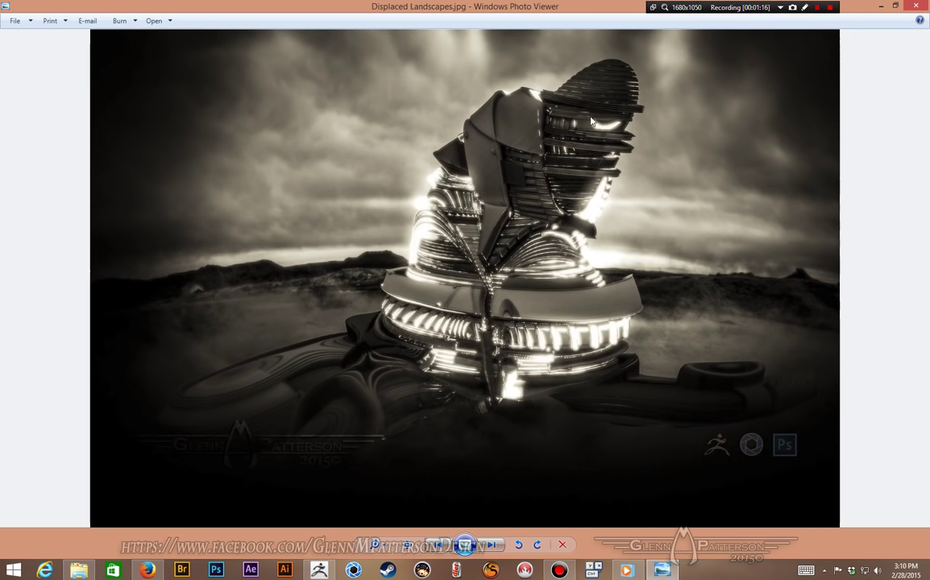
key(Right)
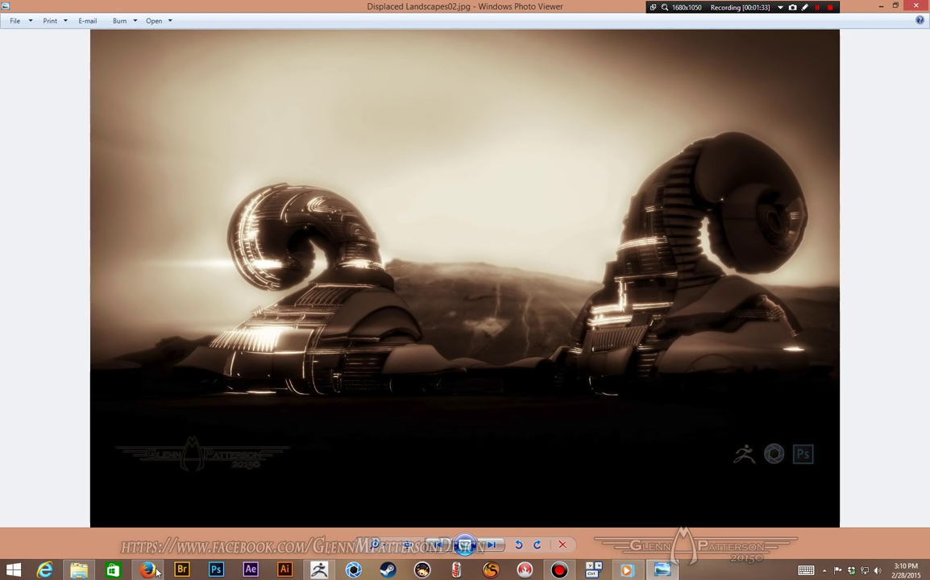
- Watch the GreebleShip.mp4 video from the TiledGreebles folder and close the player
click(75, 572)
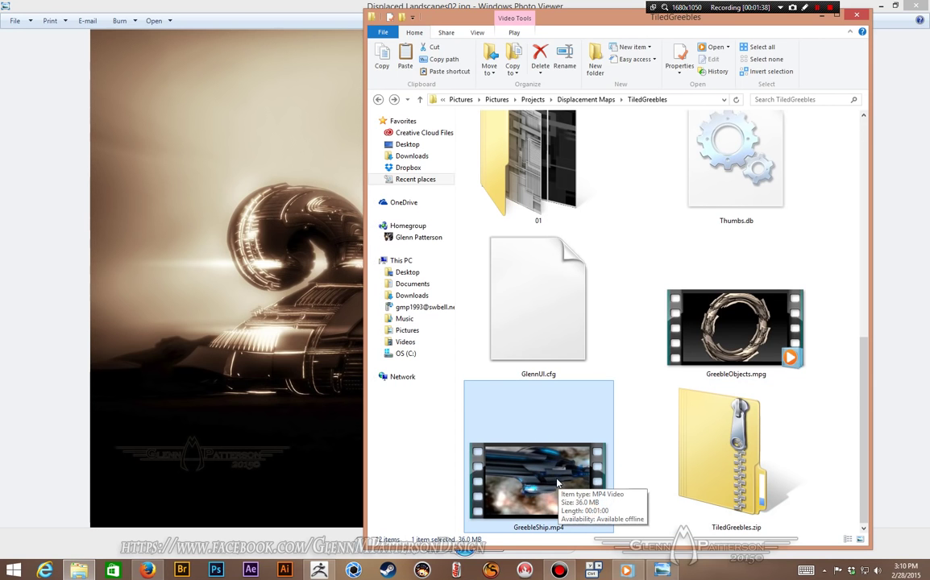
double_click(531, 491)
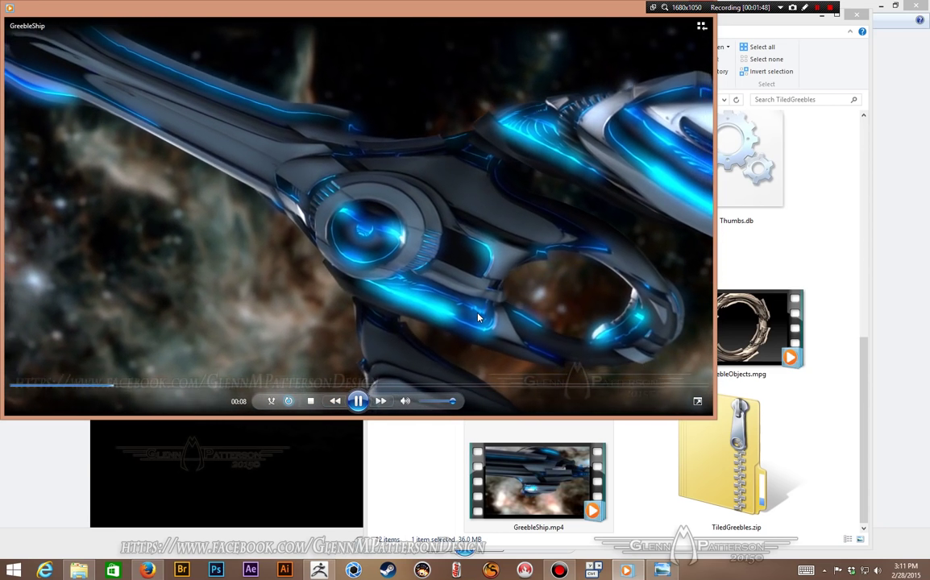
drag(482, 15, 416, 142)
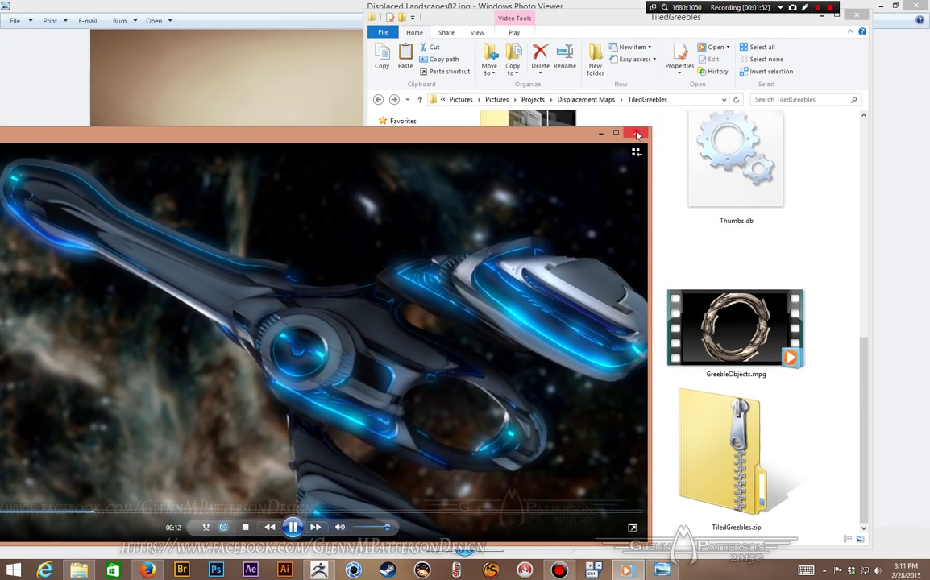
click(636, 132)
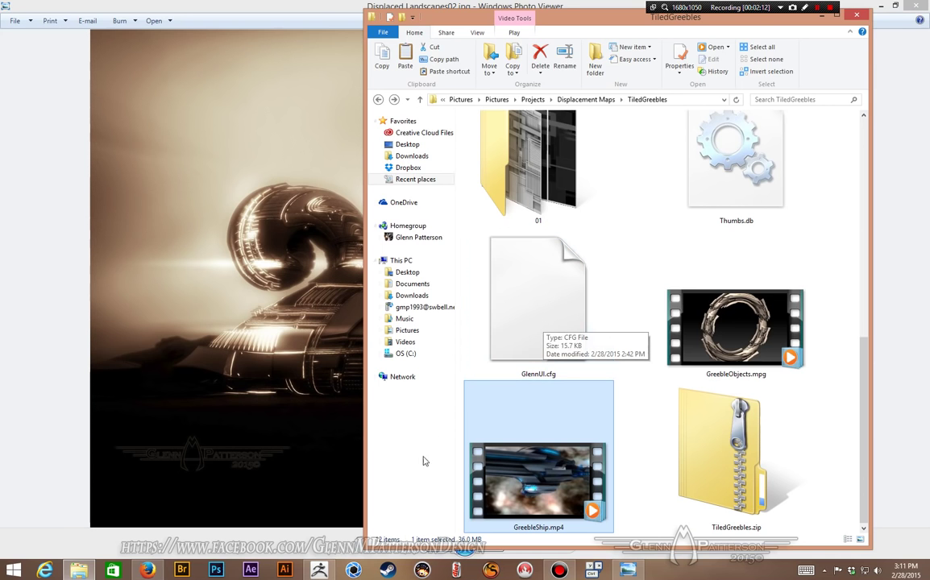
- Switch to ZBrush, convert a Sphere3D to a PolyMesh3D and draw it on the canvas in edit mode
click(320, 571)
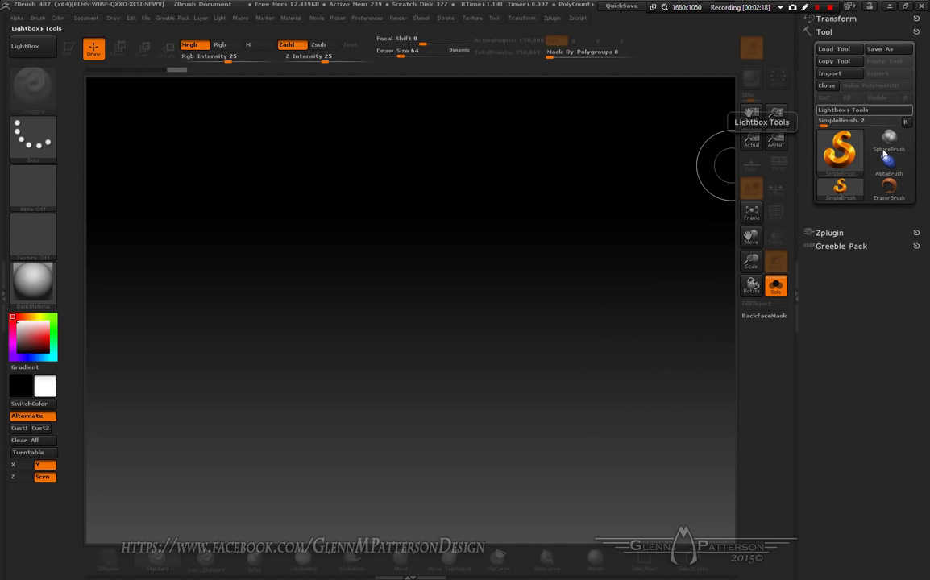
click(839, 155)
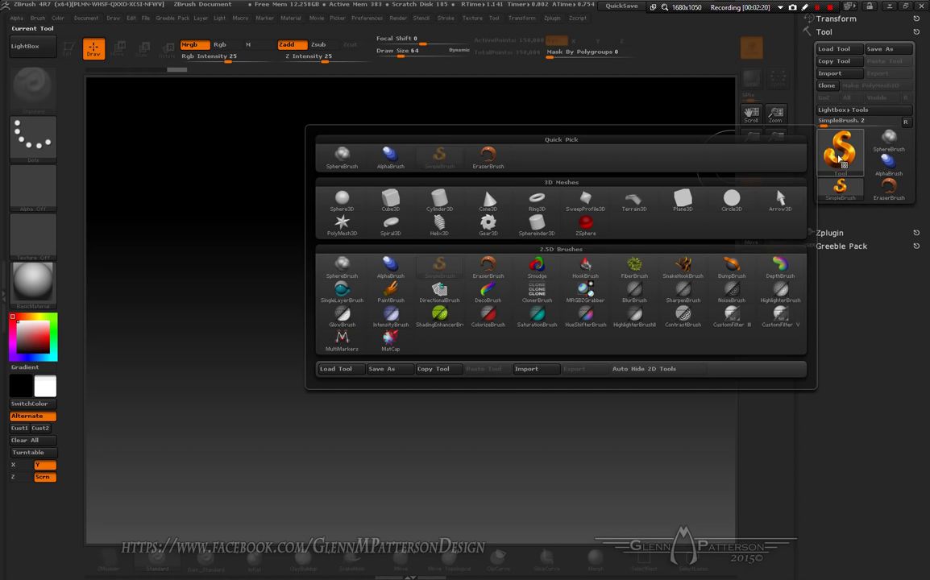
click(341, 206)
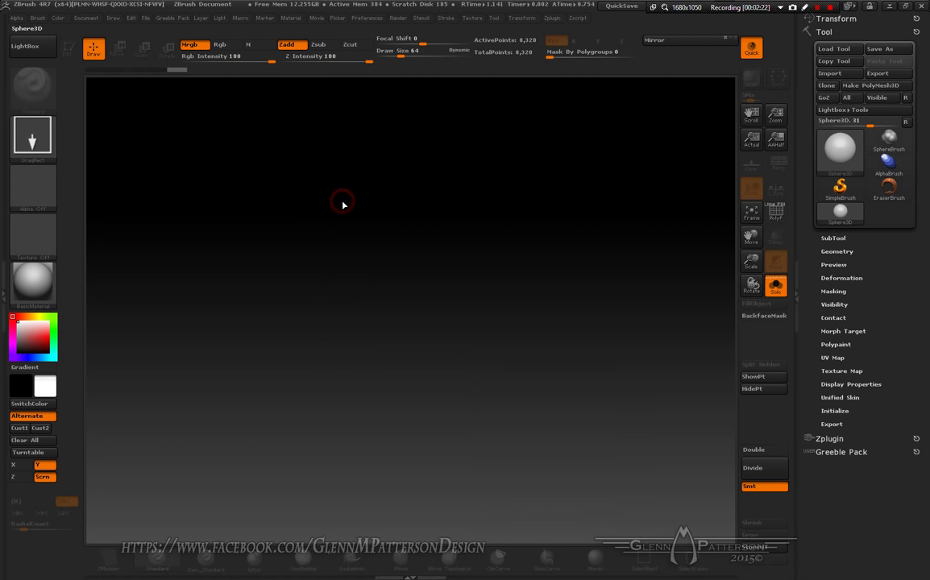
click(882, 87)
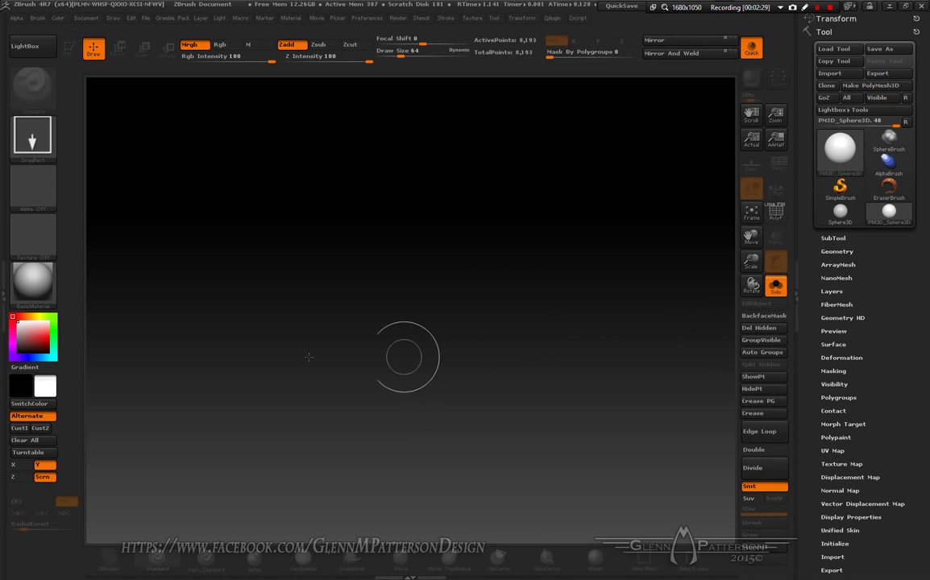
drag(415, 316, 394, 443)
key(t)
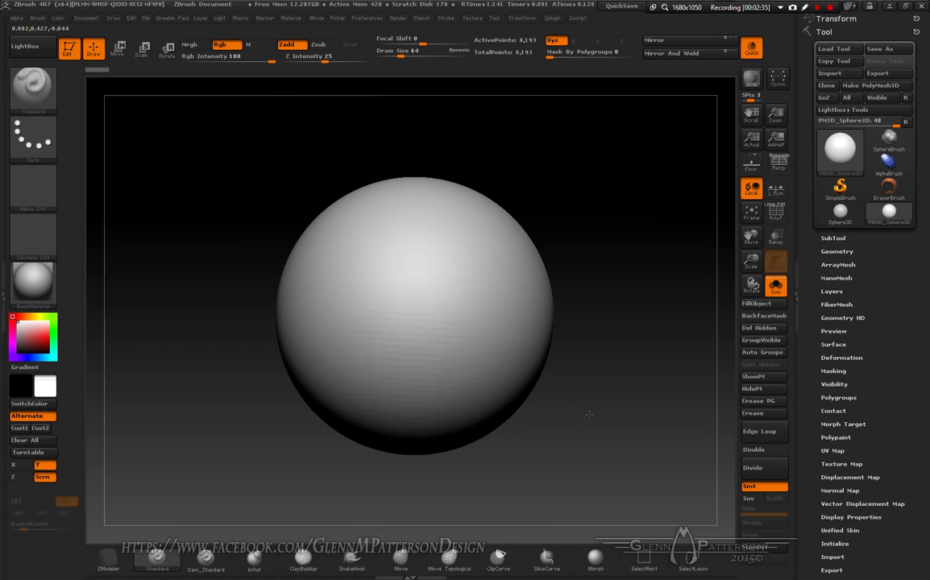
- Convert the sphere to a DynaMesh at resolution 128 with Project off, inspecting its topology with the polyframe shown temporarily
click(773, 214)
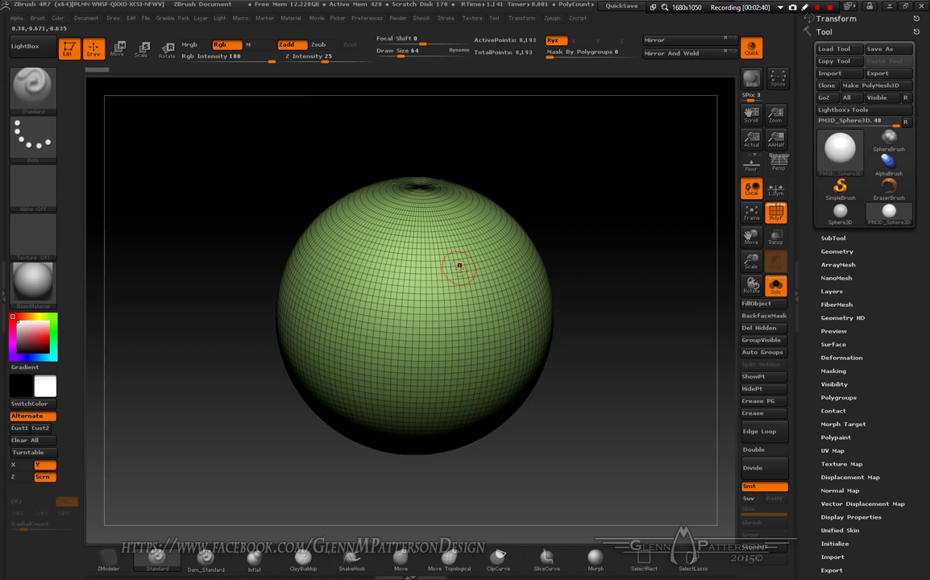
click(837, 251)
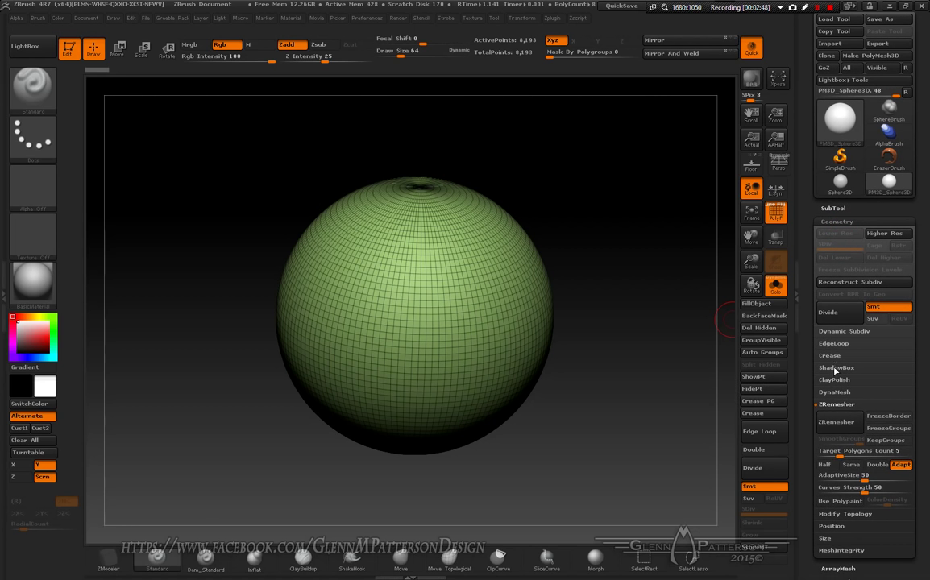
click(834, 392)
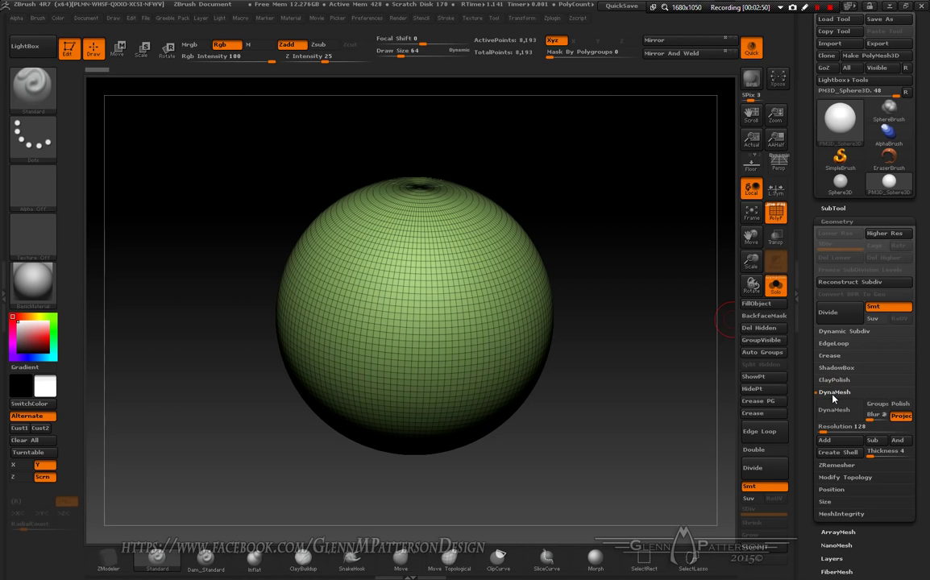
click(901, 416)
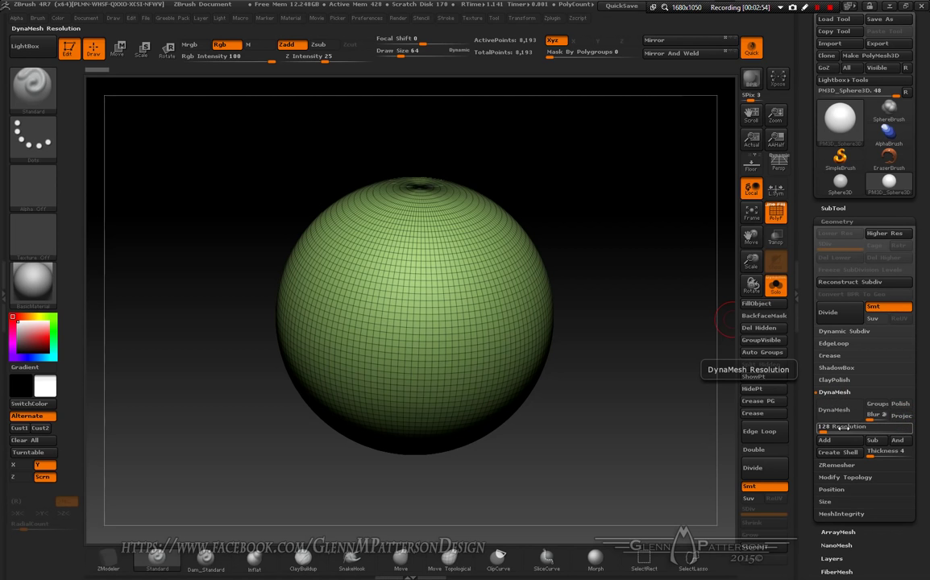
click(838, 410)
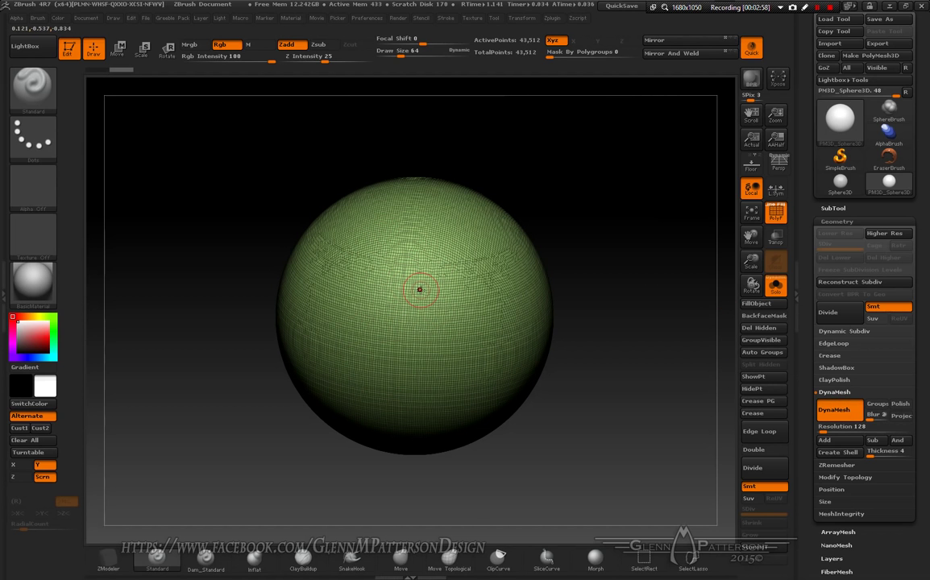
click(776, 216)
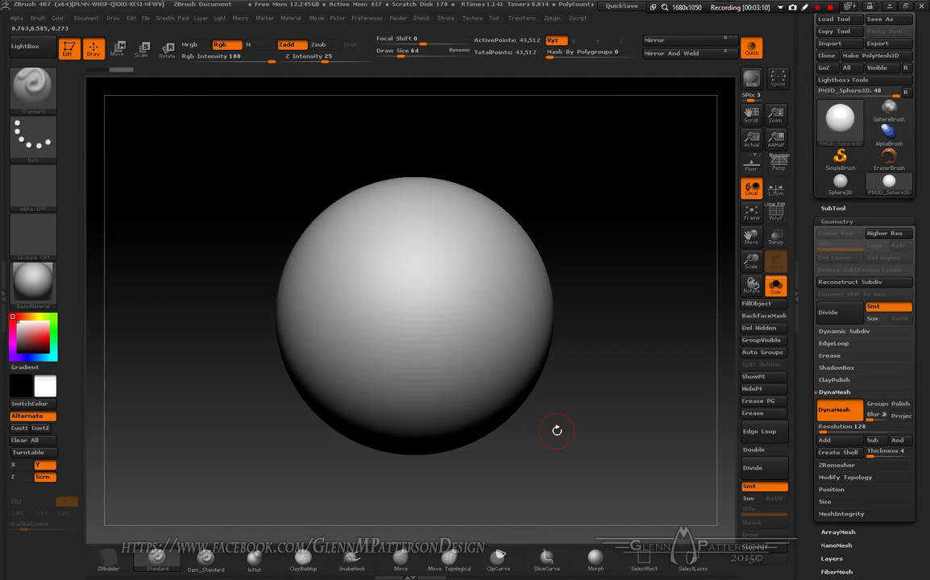
- Activate radial symmetry around the Y axis with a radial count of 3
key(x)
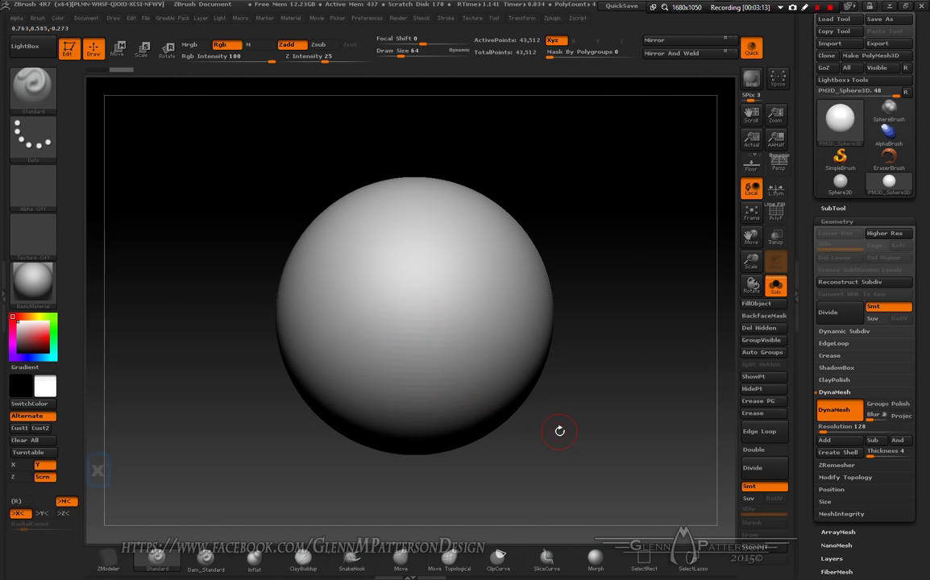
click(19, 502)
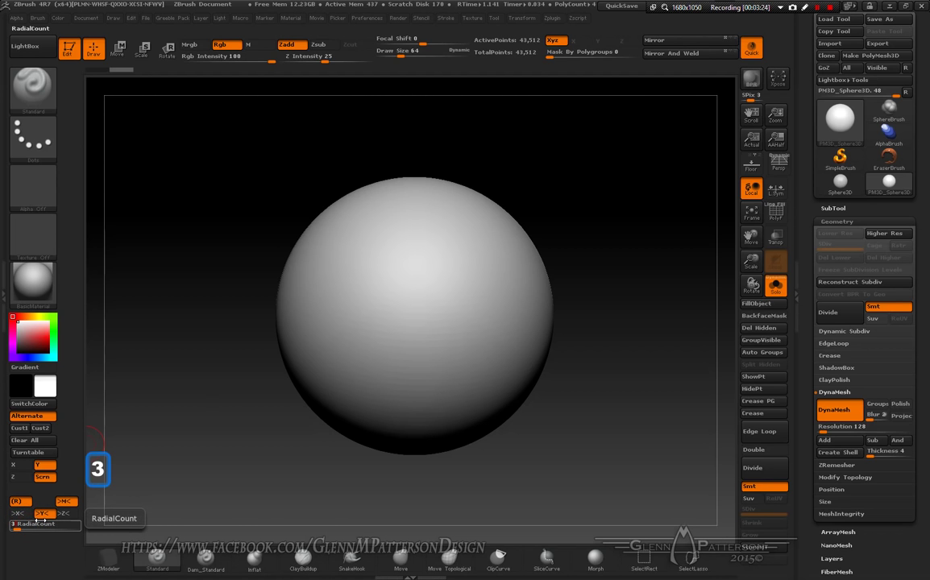
key(Return)
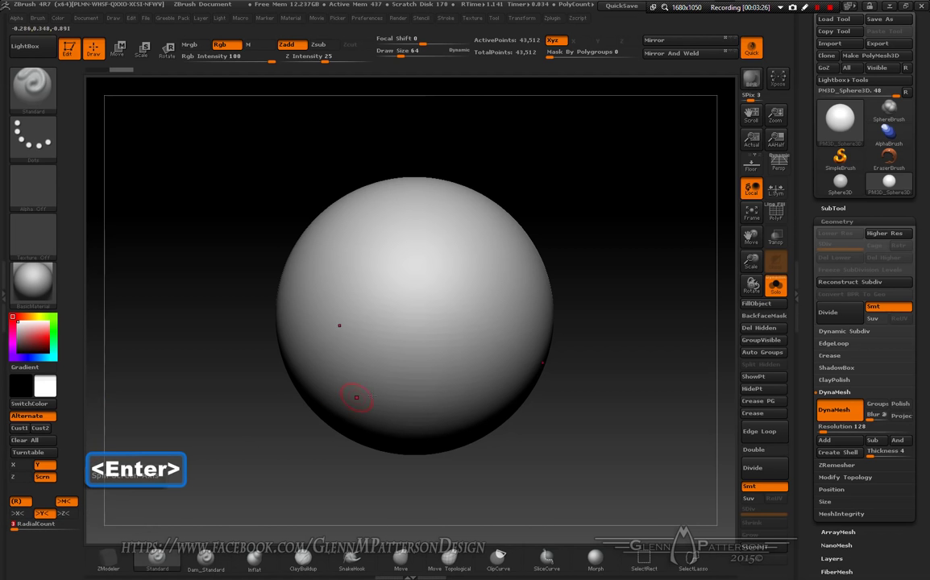
- Pull three long arms out of the sphere's sides with the SnakeHook brush at draw size 698
key(space)
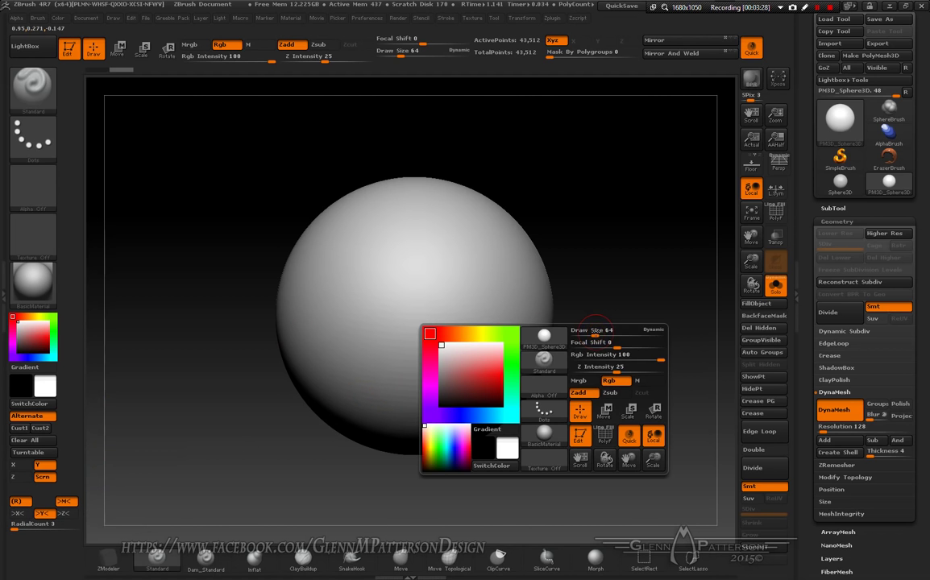
drag(641, 345, 651, 344)
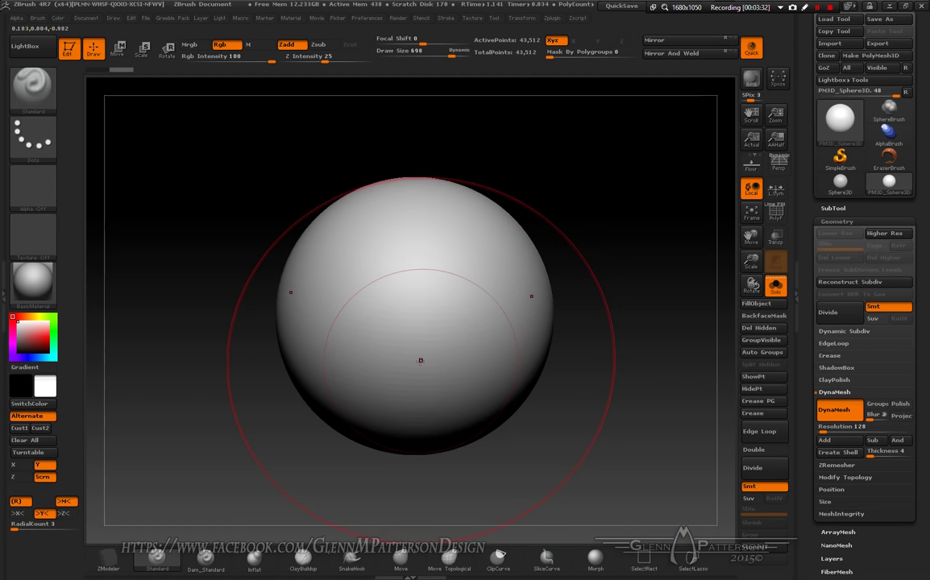
drag(750, 263, 764, 206)
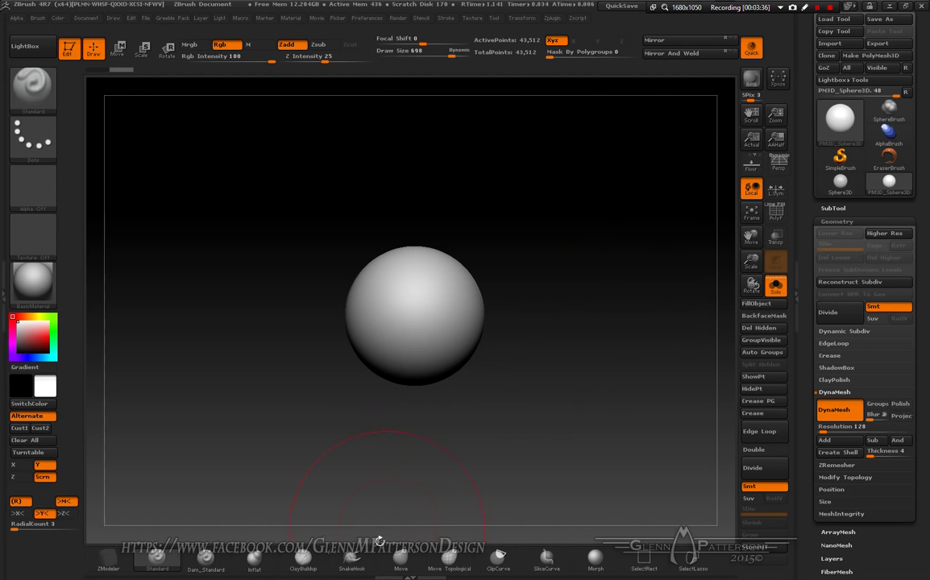
click(353, 560)
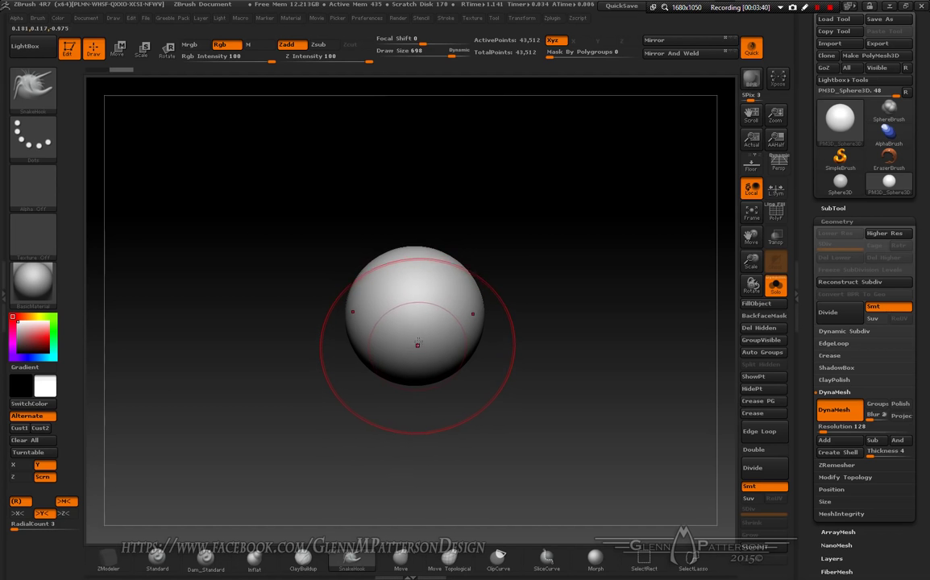
mouse_move(419, 340)
mouse_down()
mouse_move(500, 382)
mouse_move(550, 388)
mouse_move(626, 380)
mouse_move(695, 349)
mouse_up()
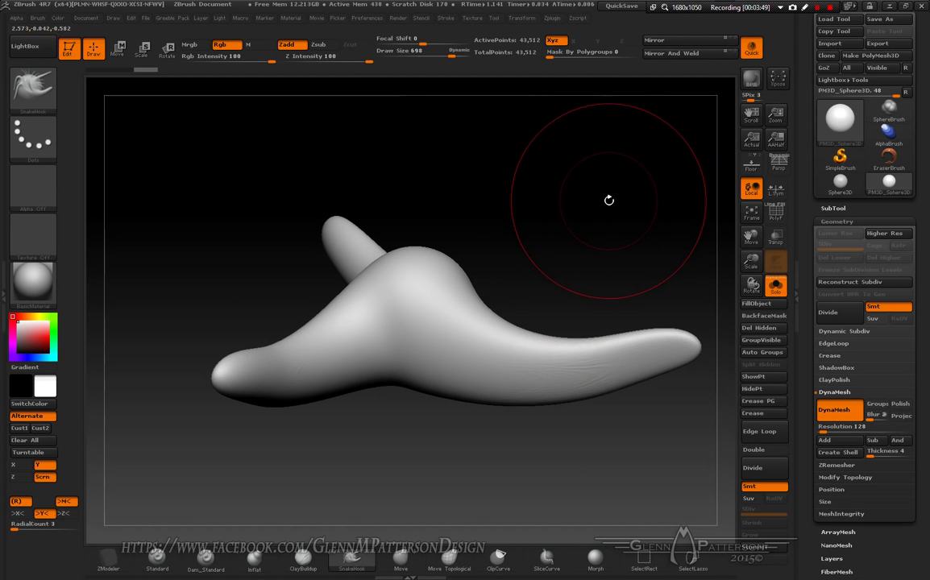
- Remesh the stretched DynaMesh and smooth the surface around the arms
key(ctrl)
ctrl+drag(635, 182, 550, 256)
key(ctrl)
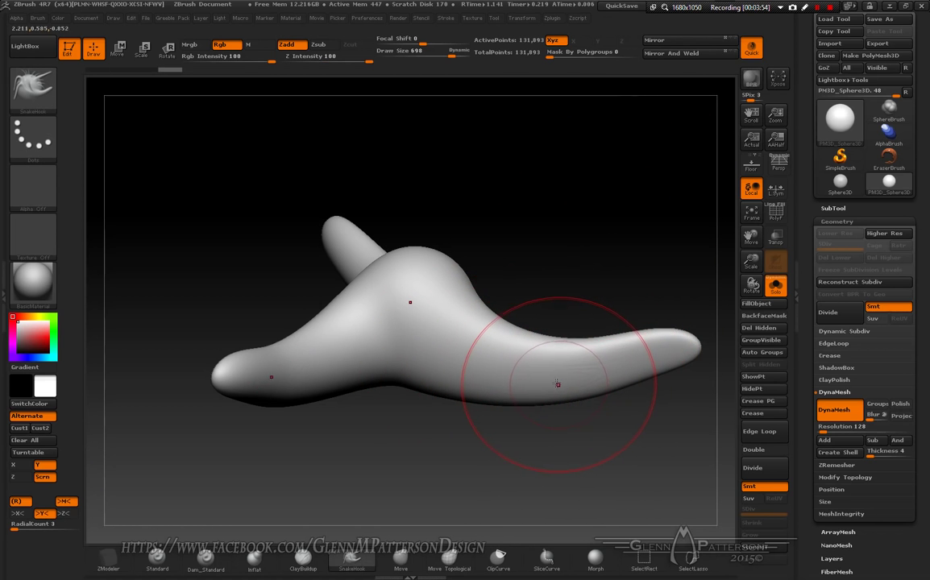
key(shift)
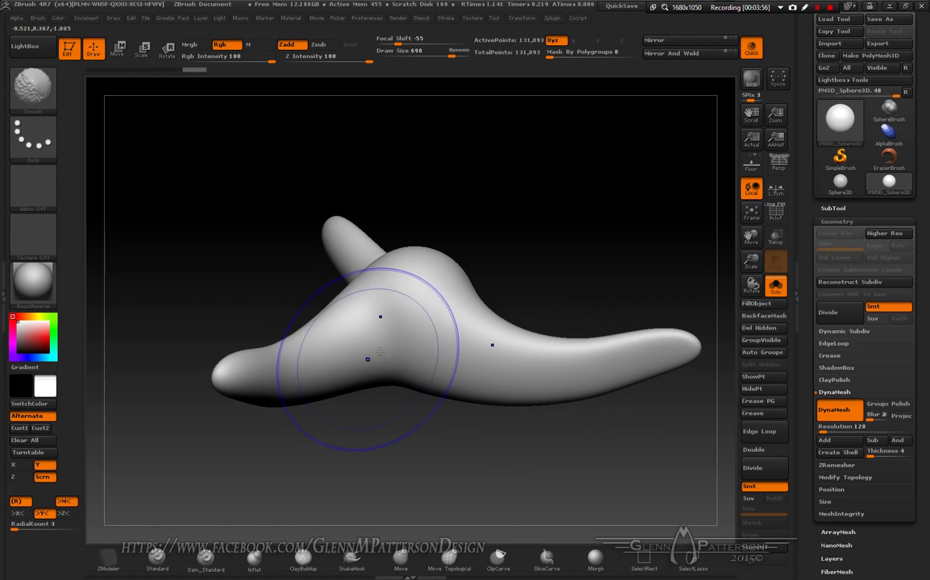
mouse_move(595, 251)
mouse_down()
mouse_move(536, 259)
mouse_move(586, 262)
mouse_move(577, 242)
mouse_up()
key(shift)
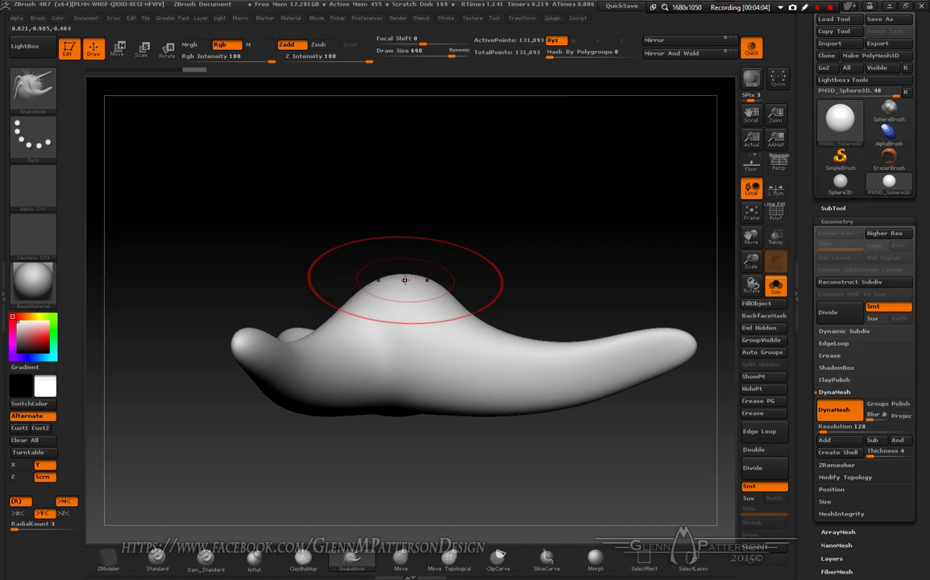
- Pull the top of the body up into a tall column with SnakeHook and turn symmetry off
drag(406, 275, 407, 172)
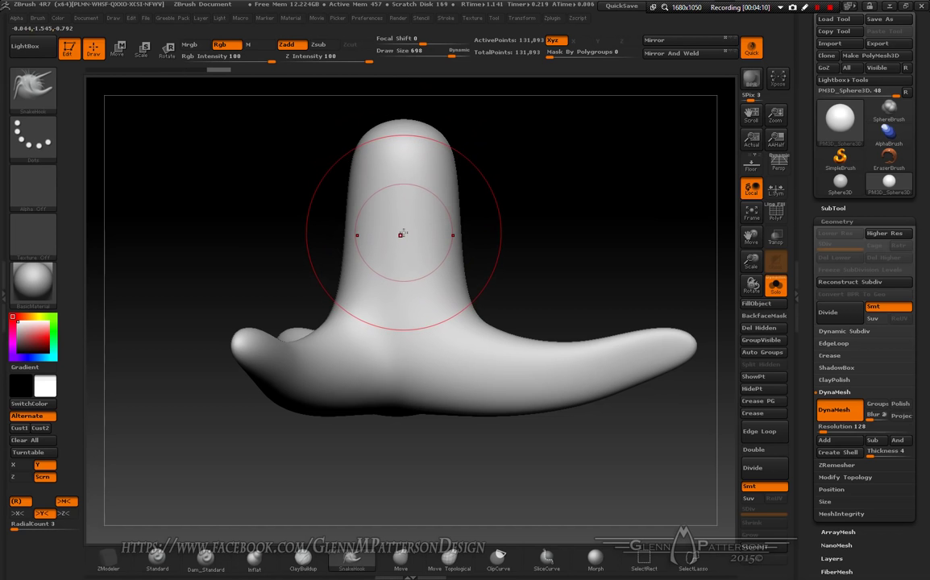
key(x)
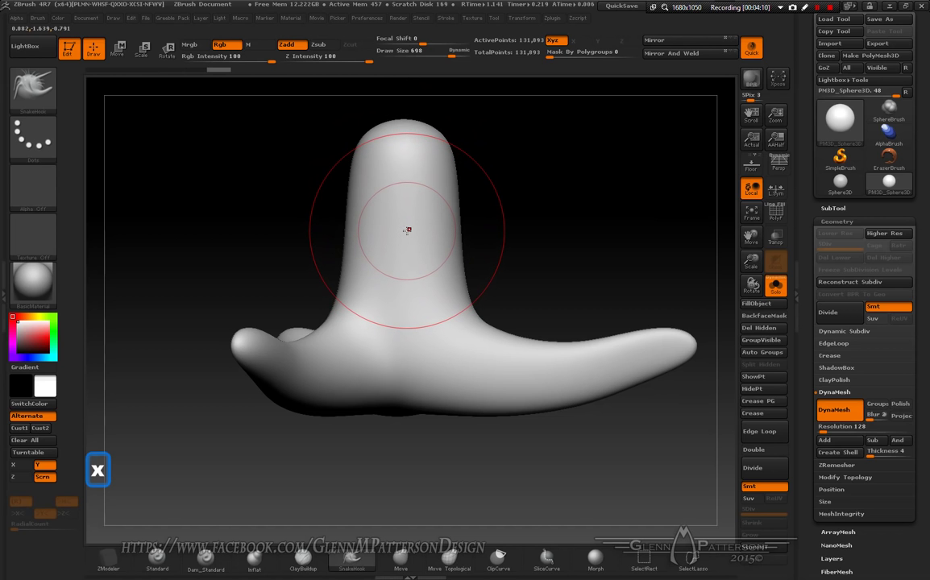
- Bend the top of the column sideways with the Move brush at draw size 1000
click(401, 564)
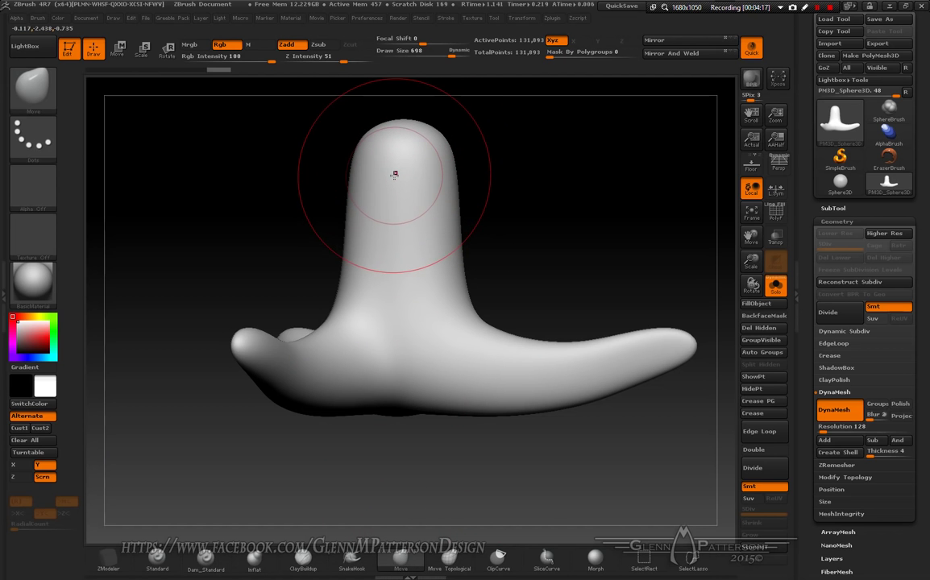
key(space)
mouse_move(395, 175)
mouse_down()
mouse_move(419, 176)
mouse_move(400, 141)
mouse_move(437, 128)
mouse_move(547, 150)
mouse_up()
drag(573, 224, 583, 198)
- Remesh the DynaMesh and smooth the stretched surface on the bent column
ctrl+drag(644, 160, 587, 185)
key(shift)
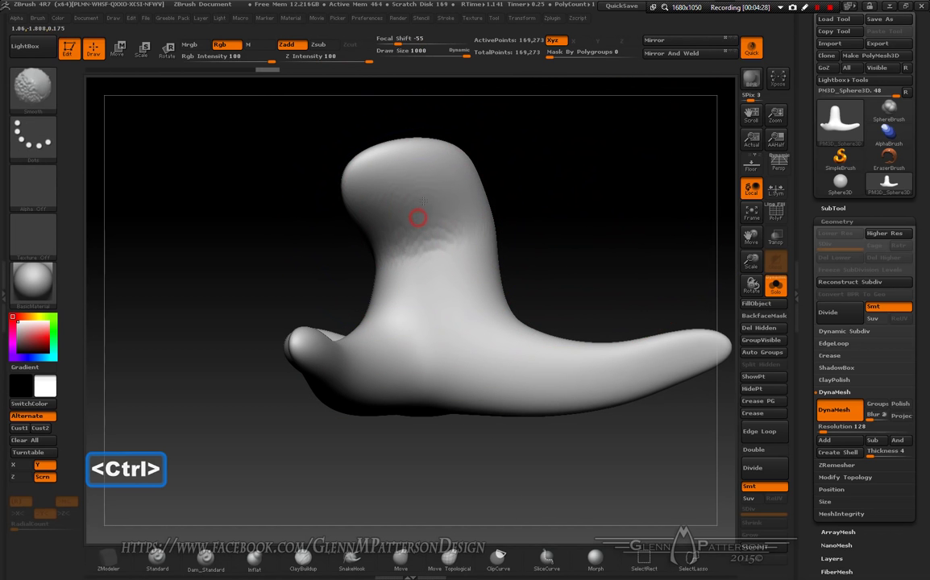
shift+drag(592, 197, 434, 228)
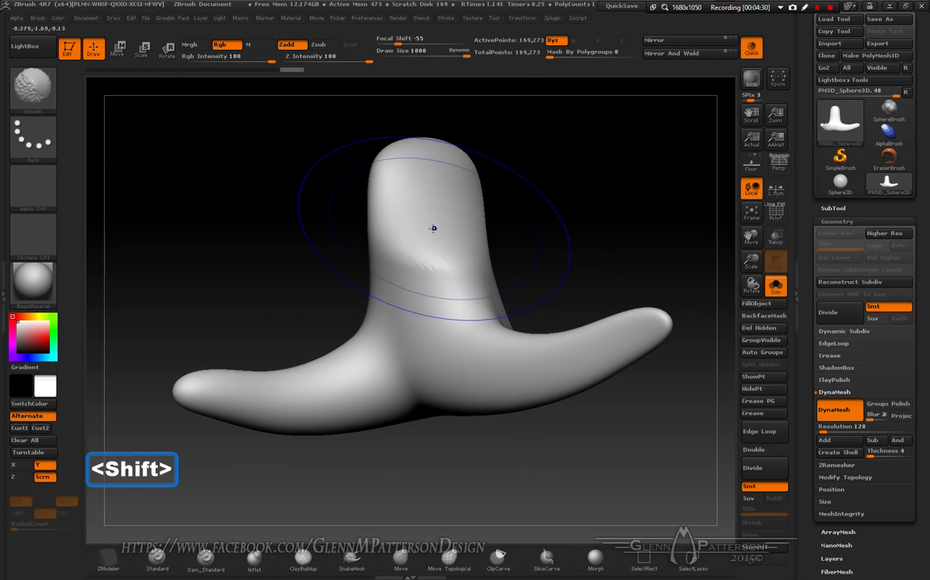
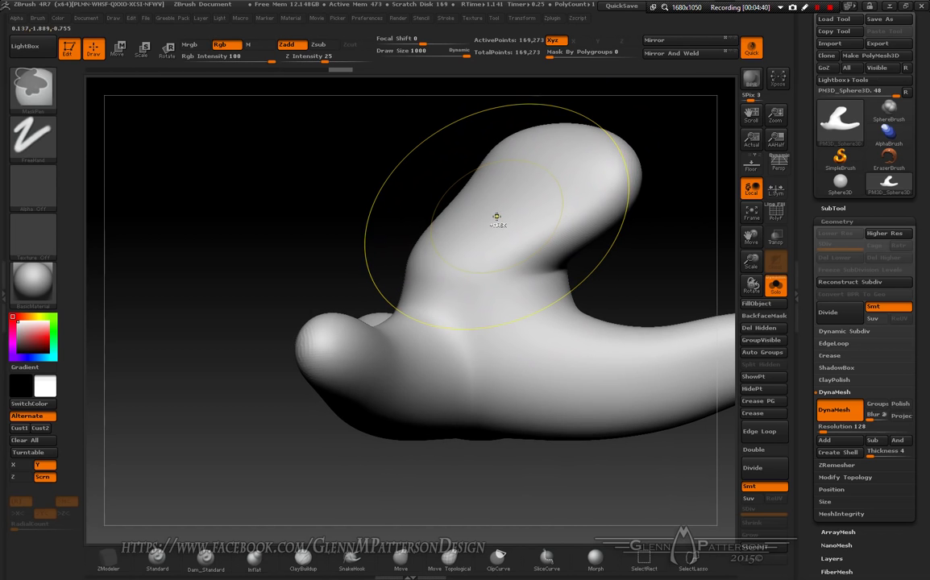
- Undo the last stroke, thicken the bent column with the Inflat brush at draw size 558, and smooth it
key(ctrl+z)
key(space)
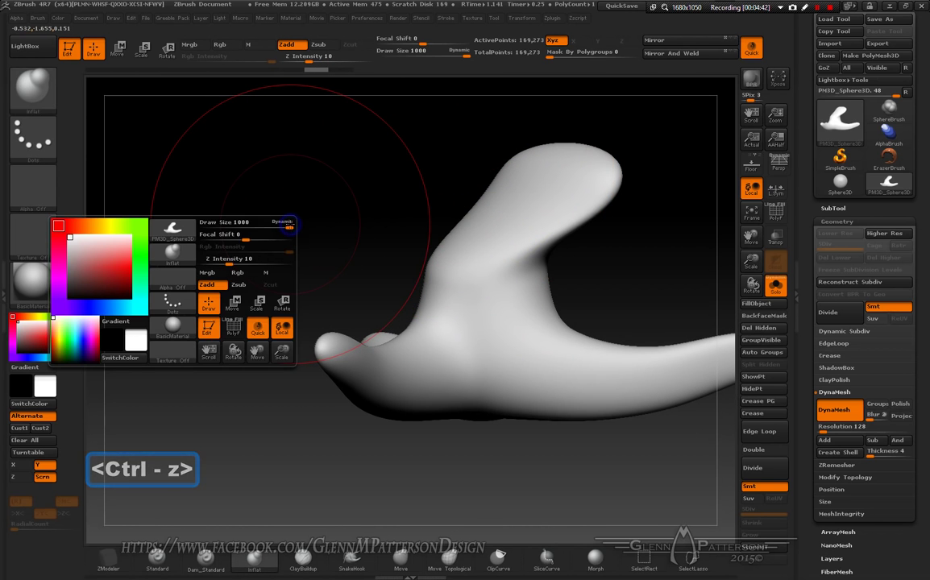
drag(290, 227, 267, 228)
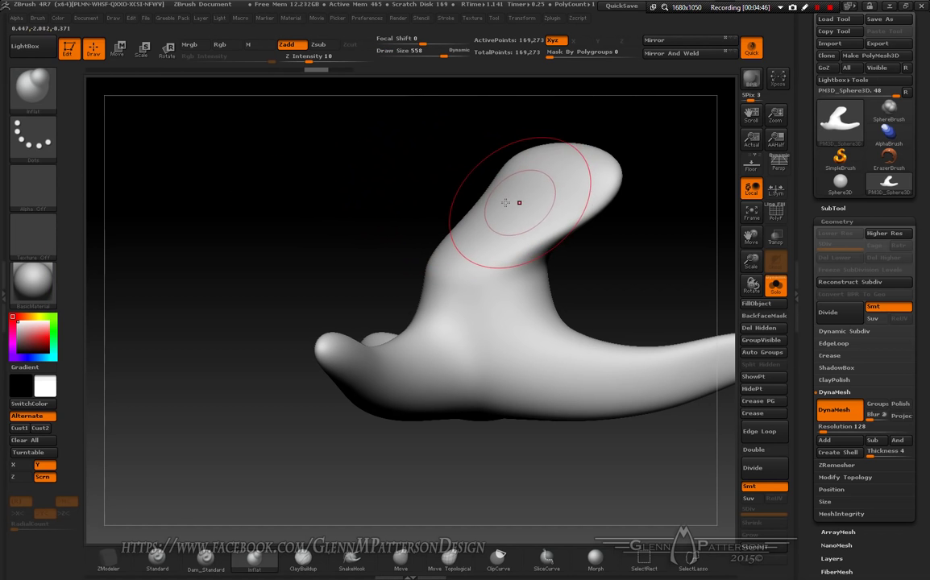
mouse_move(519, 186)
mouse_down()
mouse_move(442, 238)
mouse_move(530, 224)
mouse_move(523, 235)
mouse_up()
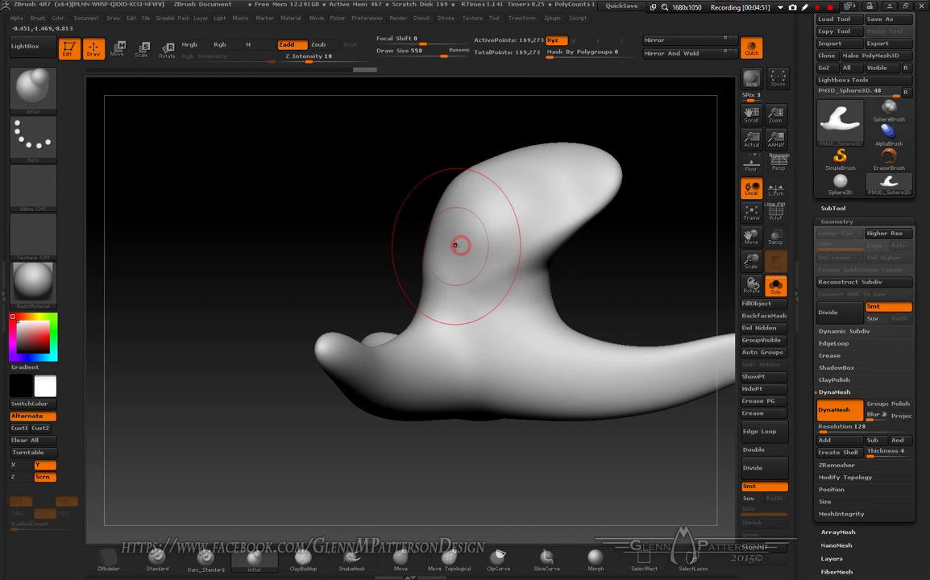
mouse_move(645, 255)
mouse_down()
mouse_move(504, 224)
mouse_move(469, 239)
mouse_move(635, 253)
mouse_move(602, 245)
mouse_move(668, 245)
mouse_move(567, 266)
mouse_move(513, 258)
mouse_up()
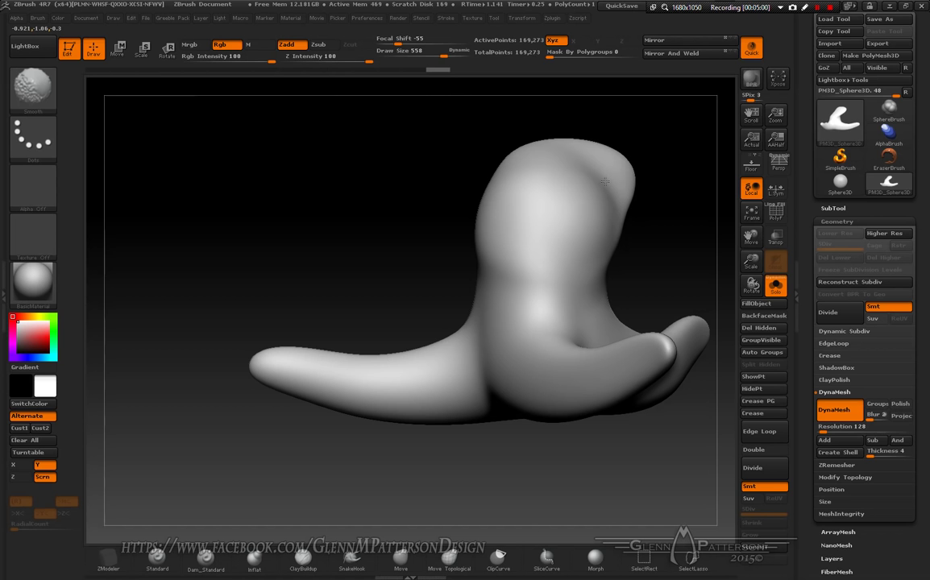
mouse_move(378, 274)
shift+mouse_down()
mouse_move(432, 281)
mouse_move(394, 223)
mouse_move(445, 285)
mouse_move(427, 274)
shift+mouse_up()
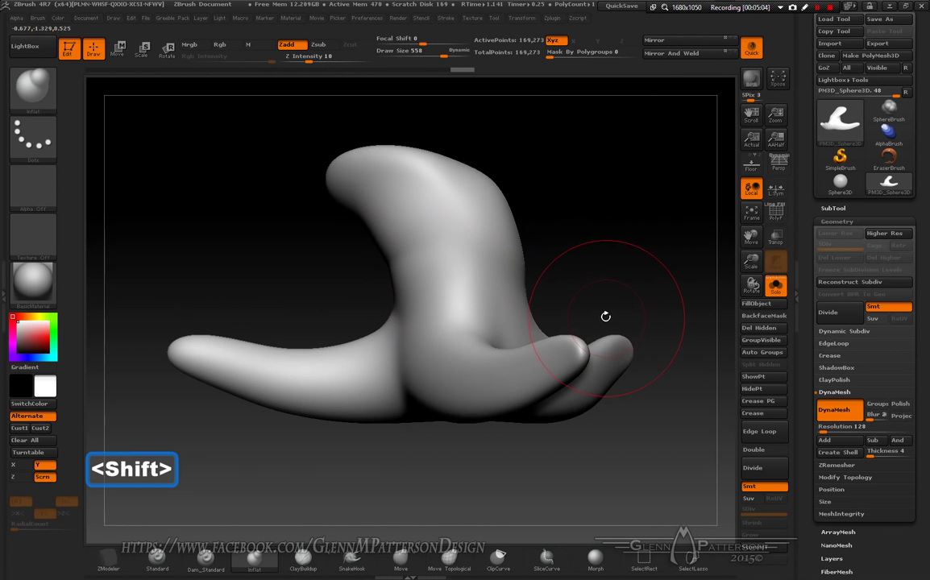
- Pull the tip of the bent column further outward and up with the Move brush at draw size 763
click(399, 560)
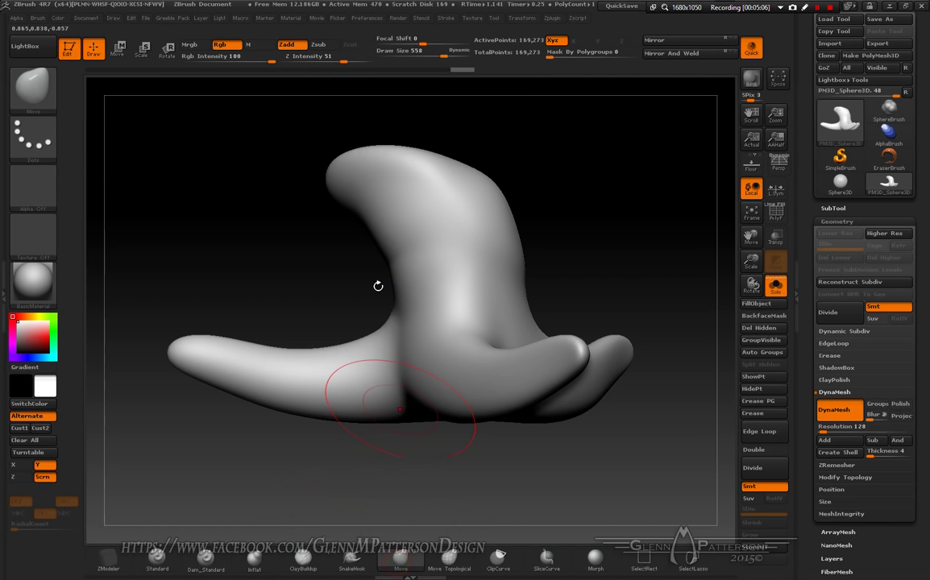
key(space)
mouse_move(351, 179)
mouse_down()
mouse_move(370, 178)
mouse_move(203, 128)
mouse_up()
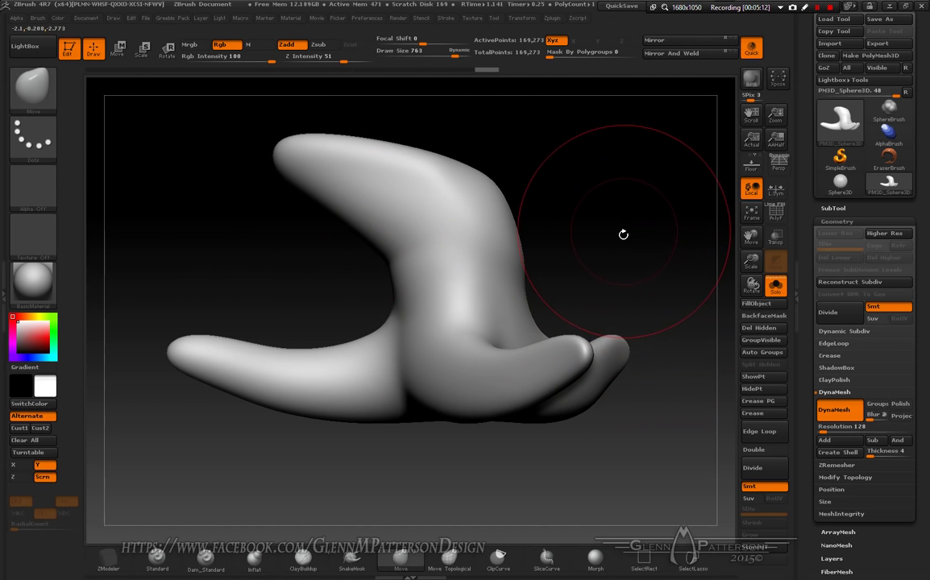
key(shift)
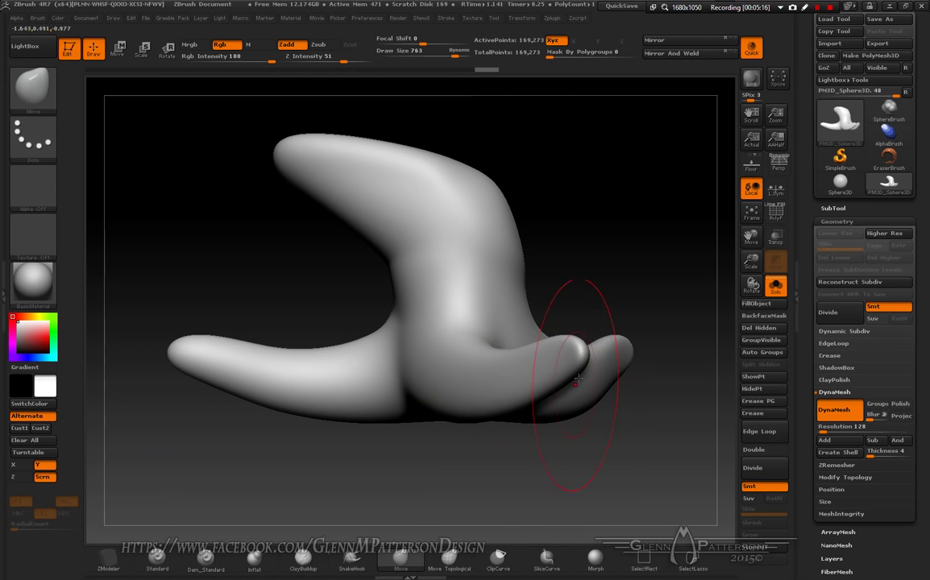
- Push the ends of all three arms downward with the Move brush under radial symmetry, and turn symmetry off
drag(569, 354, 584, 386)
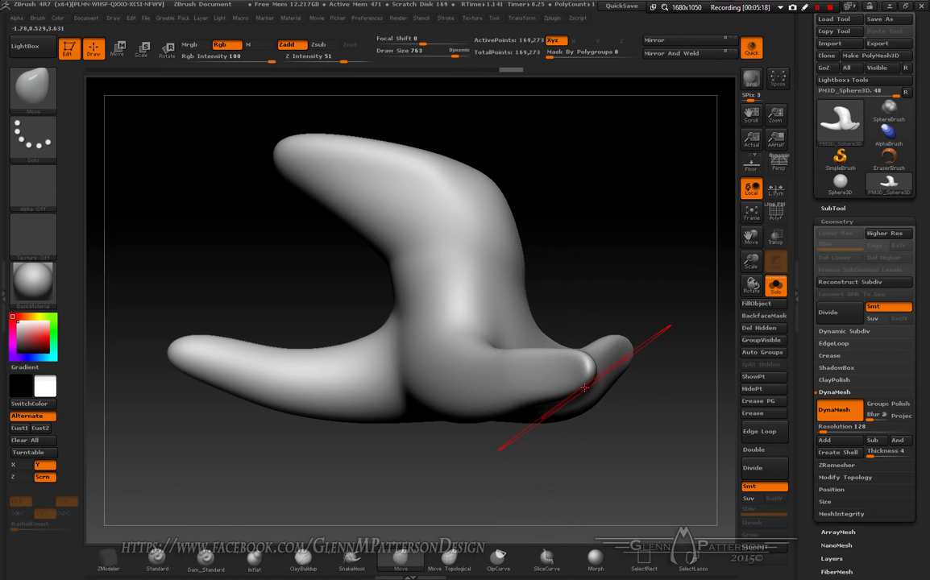
key(ctrl+z)
key(x)
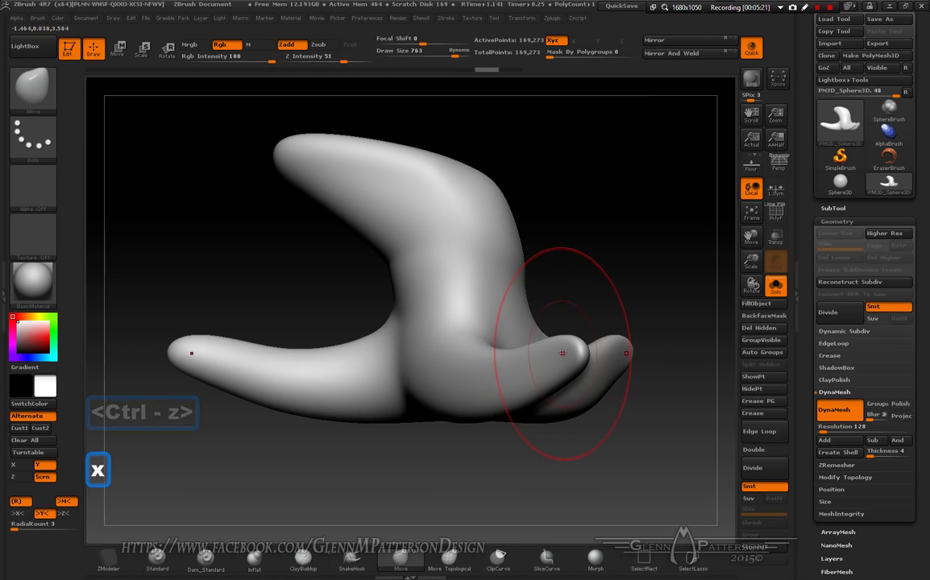
drag(566, 352, 592, 427)
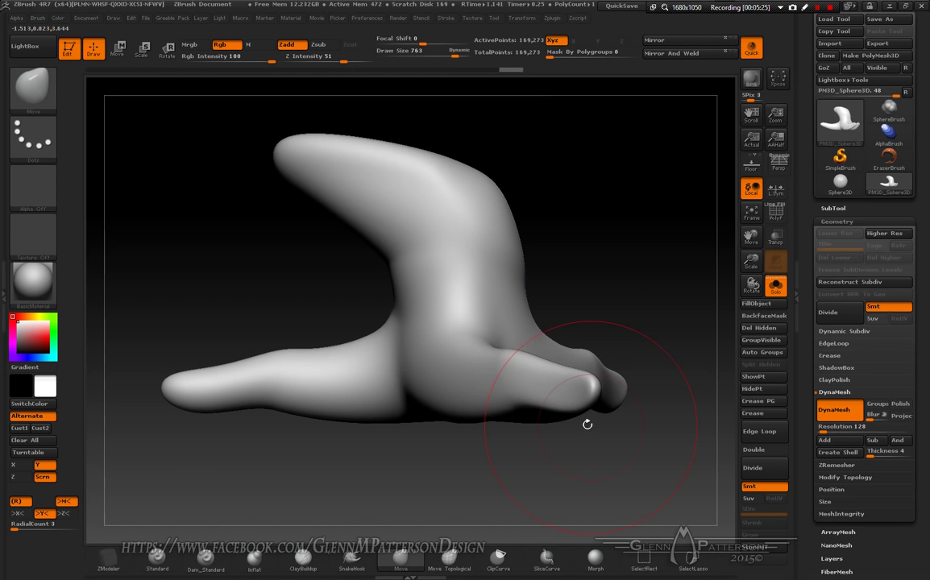
key(shift)
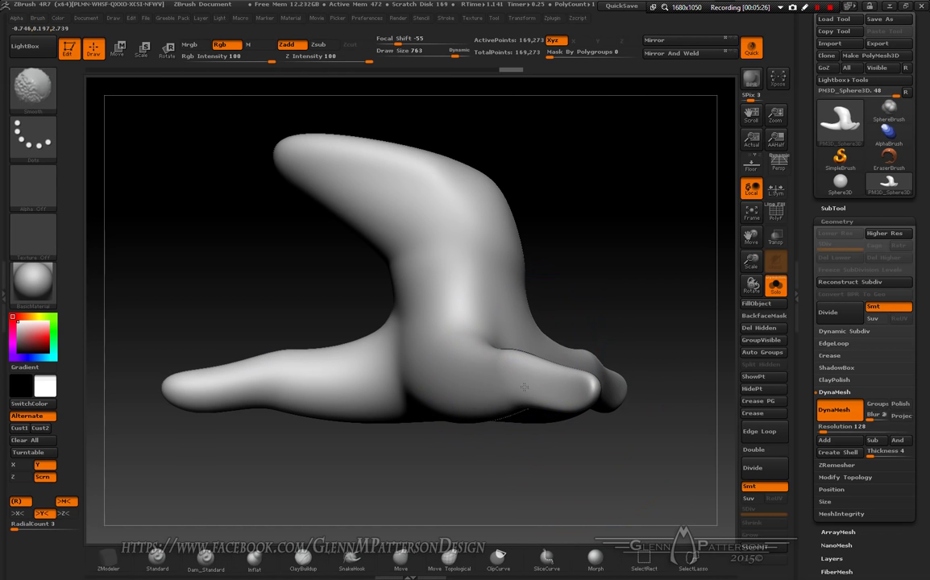
key(shift)
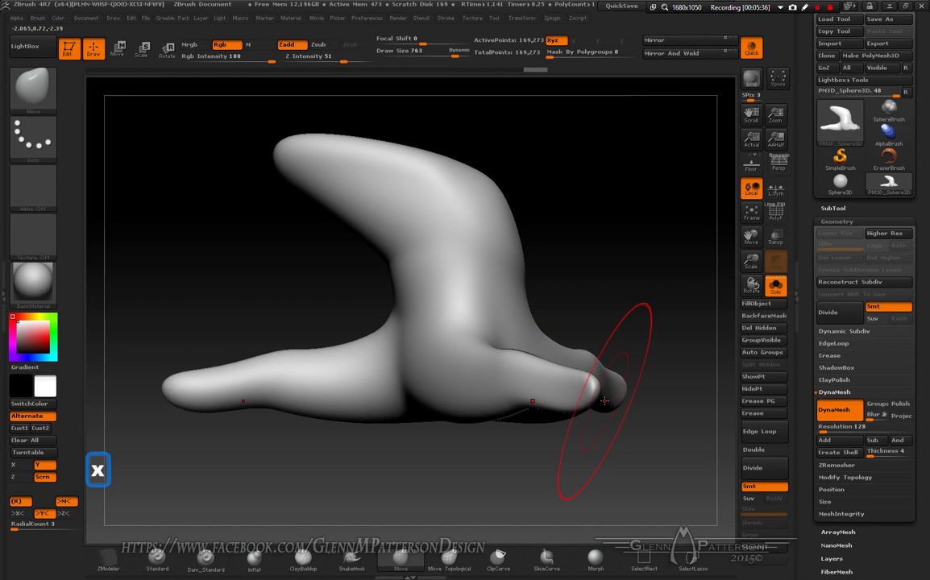
key(x)
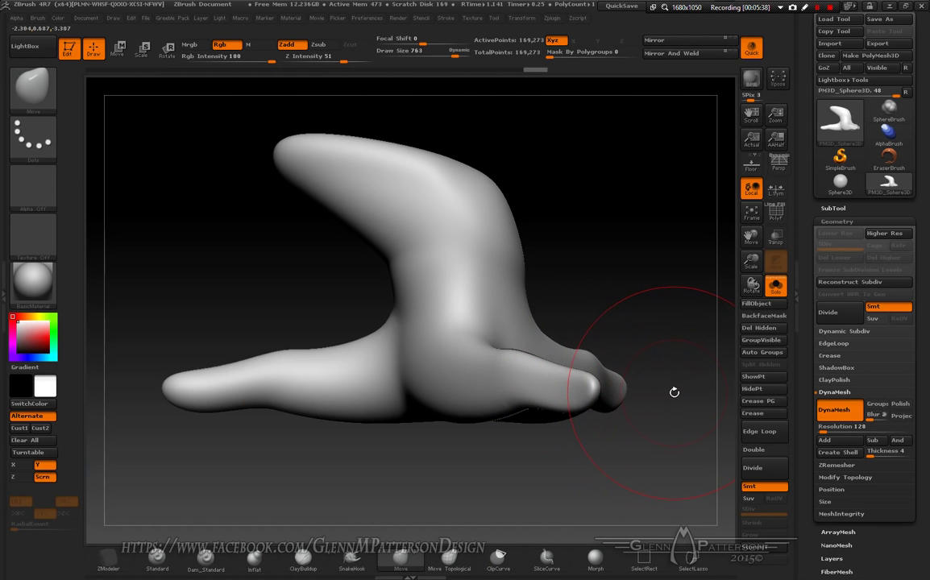
- Clip the underside of the base and arms flat along a horizontal line with ClipCurve
key(ctrl+shift)
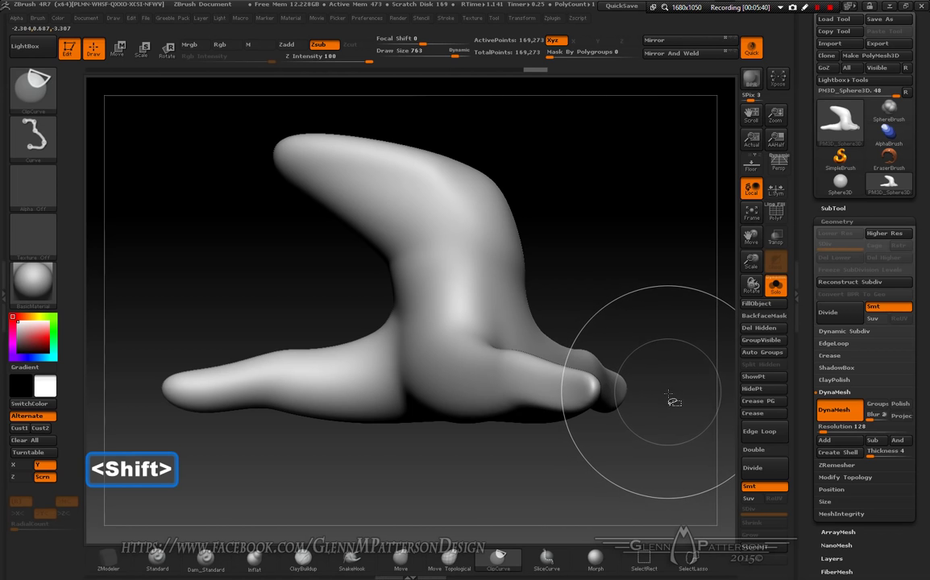
key(ctrl)
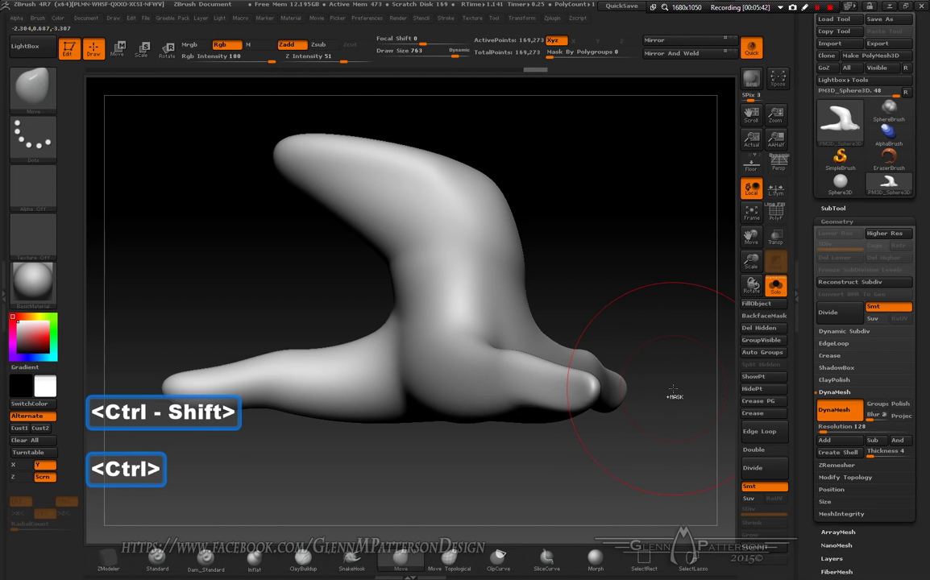
ctrl+shift+drag(672, 390, 208, 390)
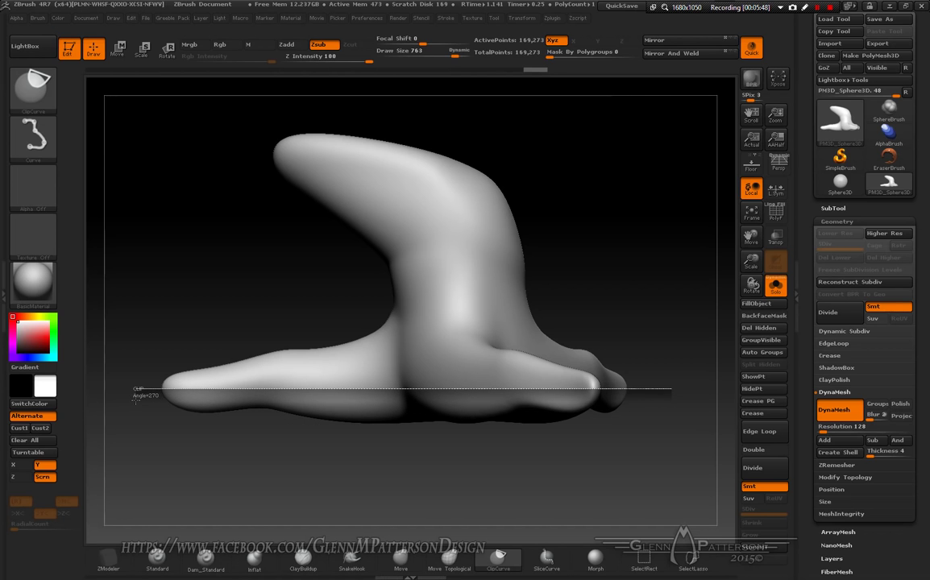
key(space)
mouse_move(135, 395)
ctrl+shift+mouse_down()
mouse_move(157, 435)
mouse_move(151, 409)
mouse_move(155, 439)
mouse_move(137, 365)
mouse_move(140, 393)
ctrl+shift+mouse_up()
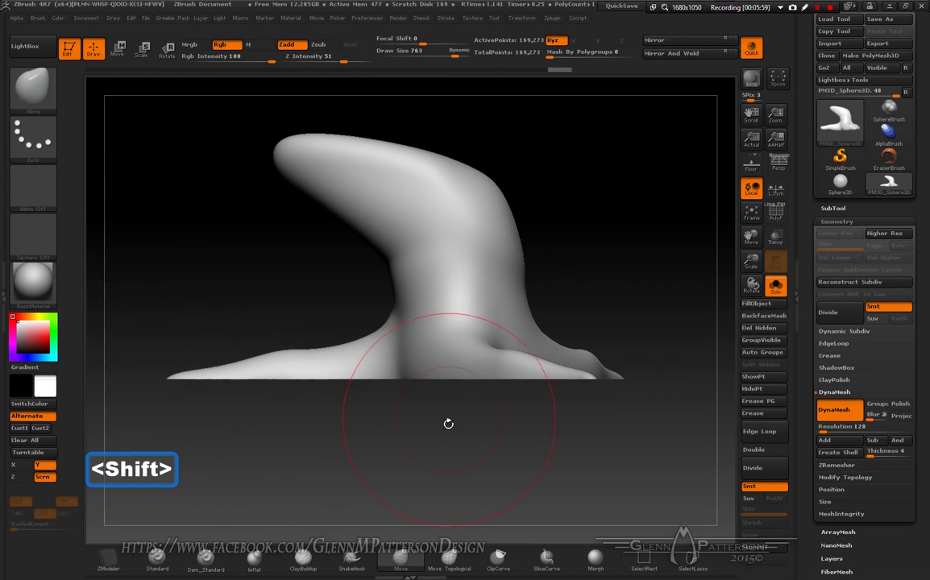
- Remesh the DynaMesh after the flat clip and return to a straight side view
drag(448, 423, 465, 439)
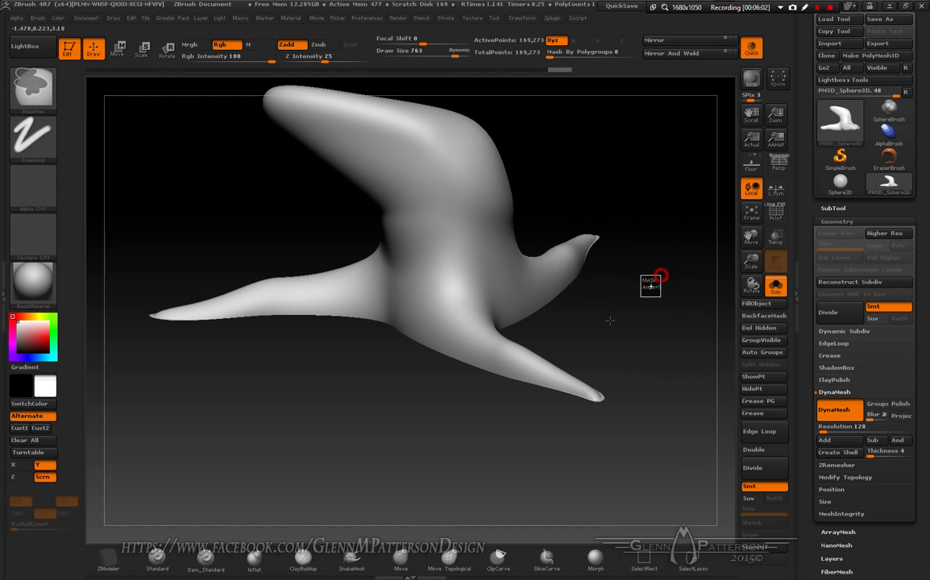
ctrl+drag(653, 278, 646, 338)
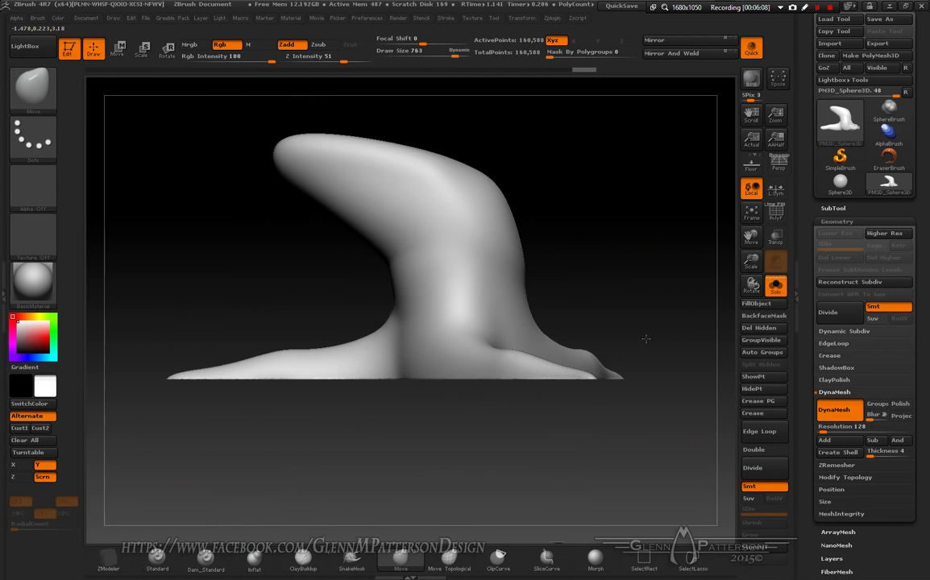
key(shift)
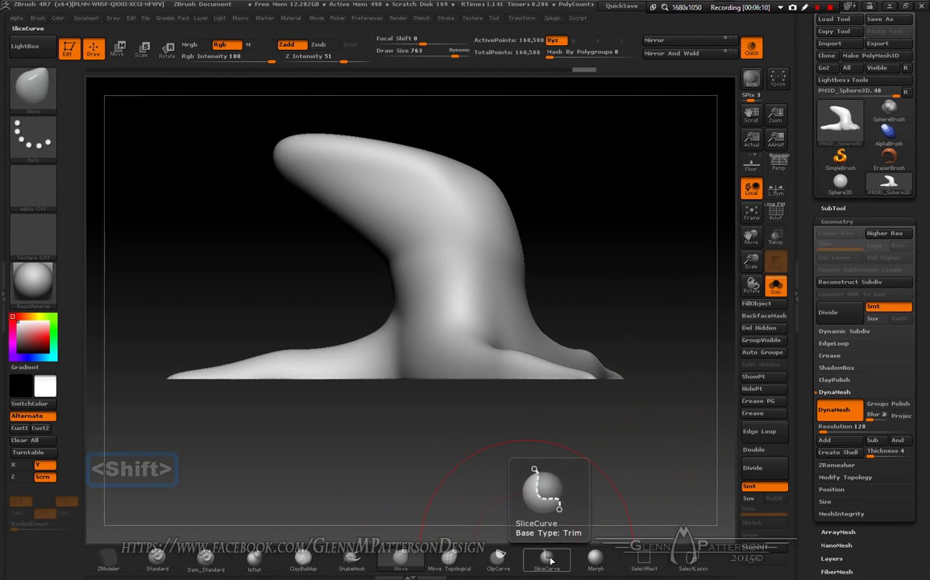
- Show the polyframe and split the model into four polygroups with three SliceCurve cuts across the column and its tip
click(775, 212)
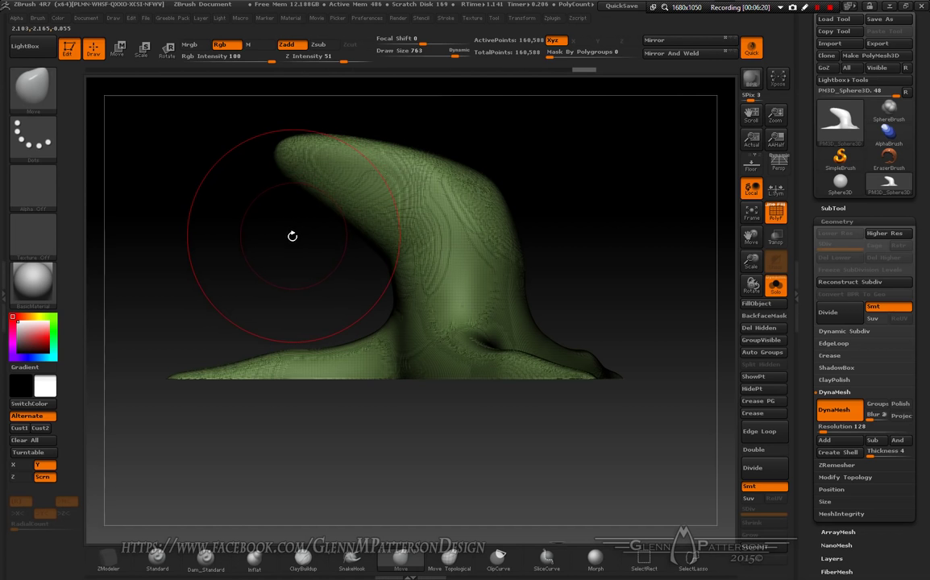
key(ctrl+shift)
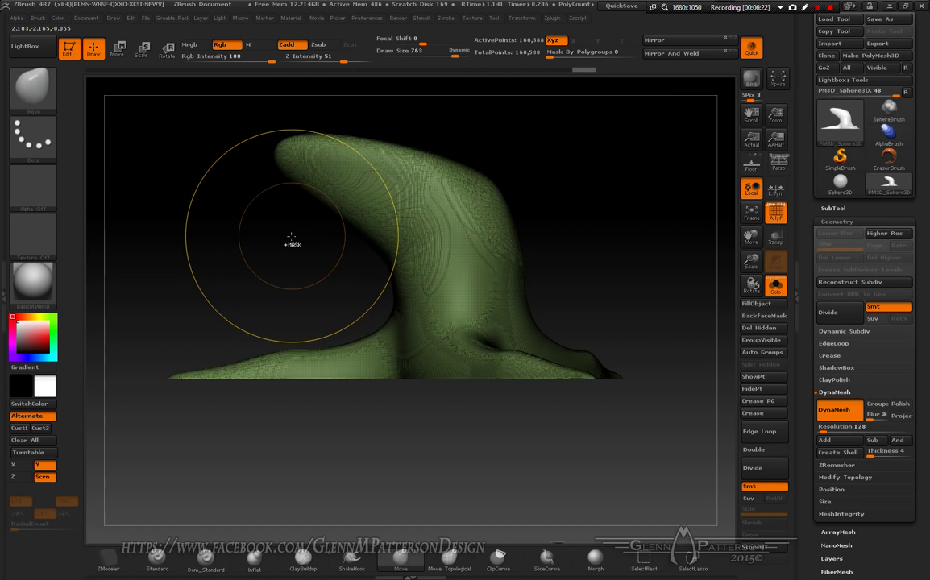
mouse_move(291, 240)
ctrl+shift+mouse_down()
mouse_move(459, 186)
mouse_move(444, 195)
mouse_move(564, 193)
ctrl+shift+mouse_up()
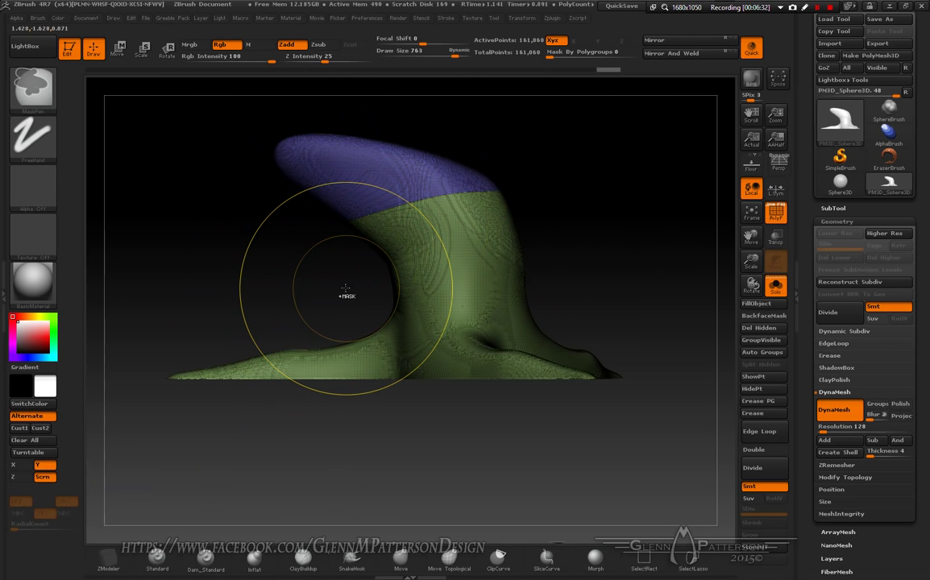
mouse_move(338, 305)
ctrl+shift+mouse_down()
mouse_move(448, 280)
mouse_move(556, 282)
mouse_move(577, 293)
mouse_move(623, 265)
mouse_move(439, 225)
ctrl+shift+mouse_up()
ctrl+shift+drag(298, 240, 420, 137)
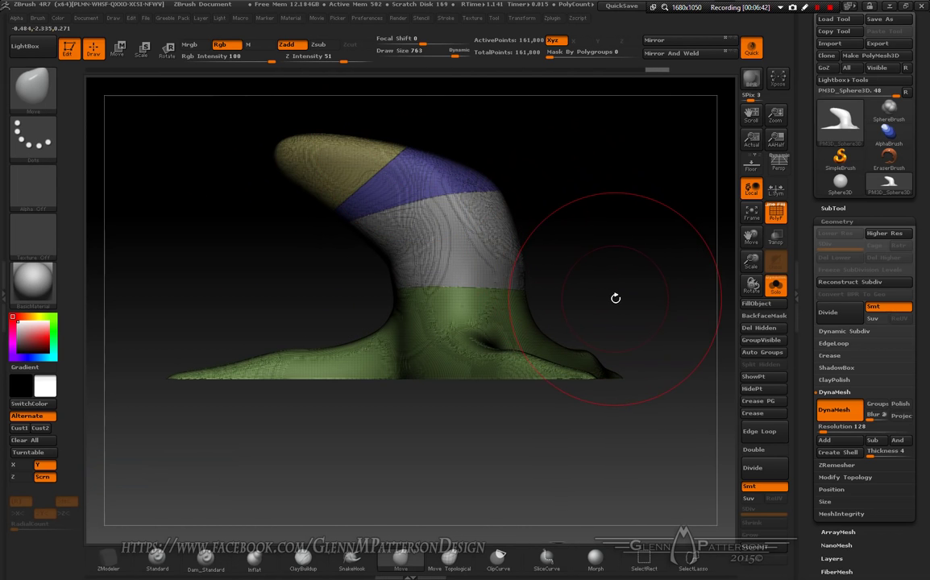
- Enable Groups and Polish for DynaMesh and remesh to separate the polygroups into pieces
click(878, 405)
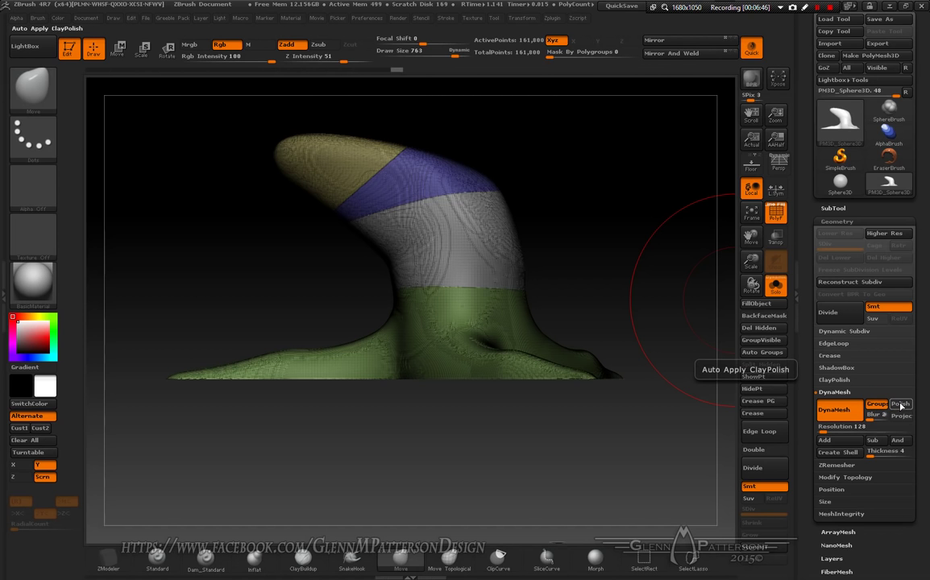
click(900, 405)
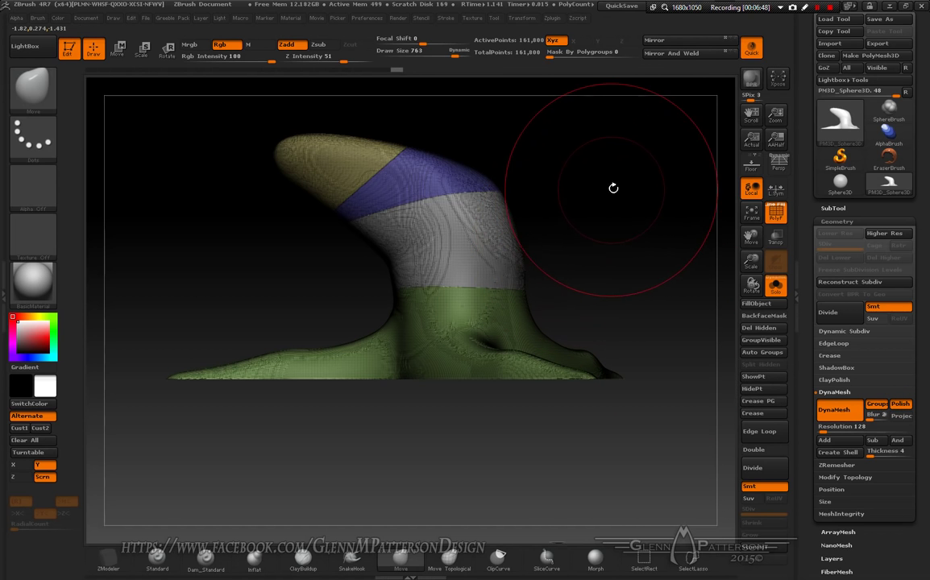
ctrl+drag(610, 211, 630, 192)
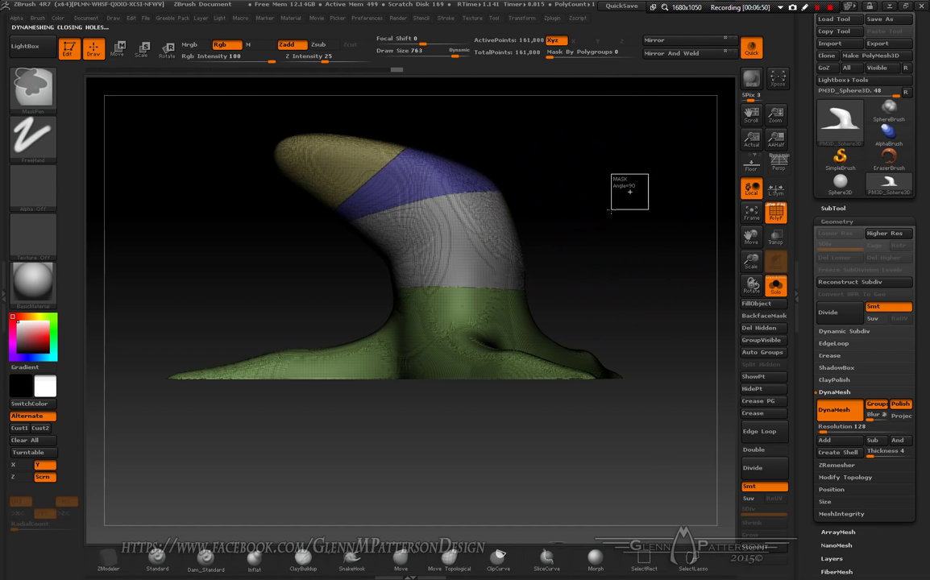
- Hide the polyframe and examine the seams between the separated pieces from the opposite side
click(776, 213)
drag(650, 249, 537, 248)
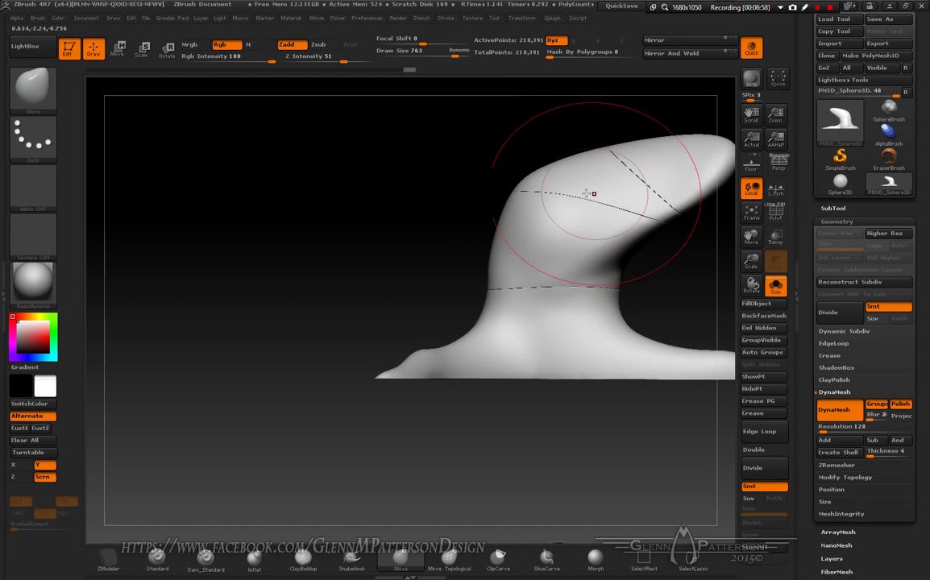
mouse_move(313, 290)
mouse_down()
mouse_move(415, 307)
mouse_move(338, 304)
mouse_up()
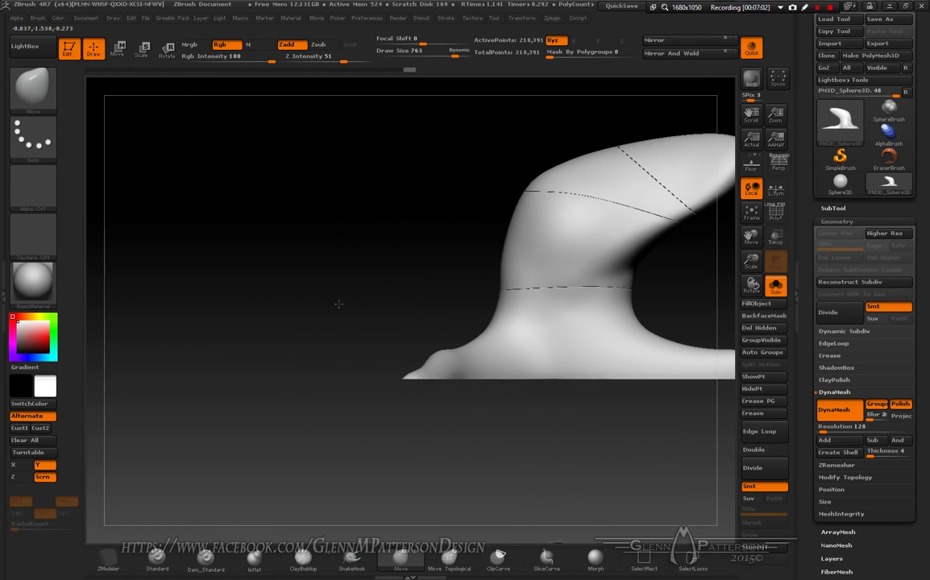
key(shift)
click(751, 214)
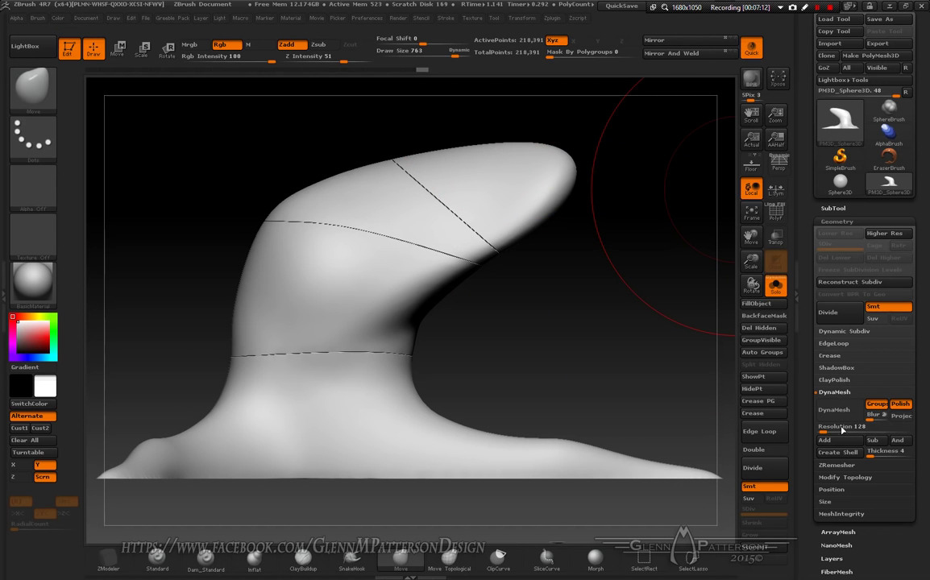
- ZRemesh the sliced model with KeepGroups enabled and show the polyframe to check the new topology
click(847, 465)
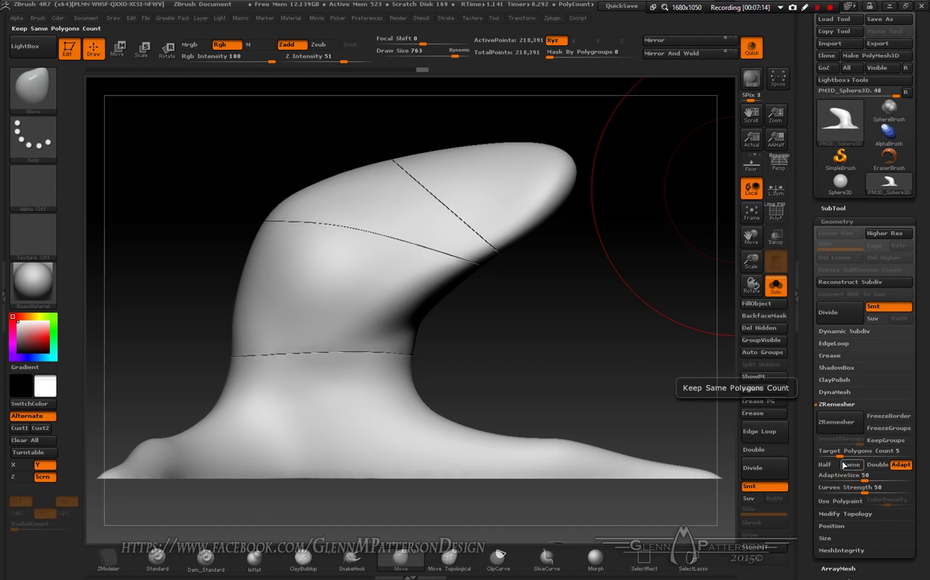
click(887, 441)
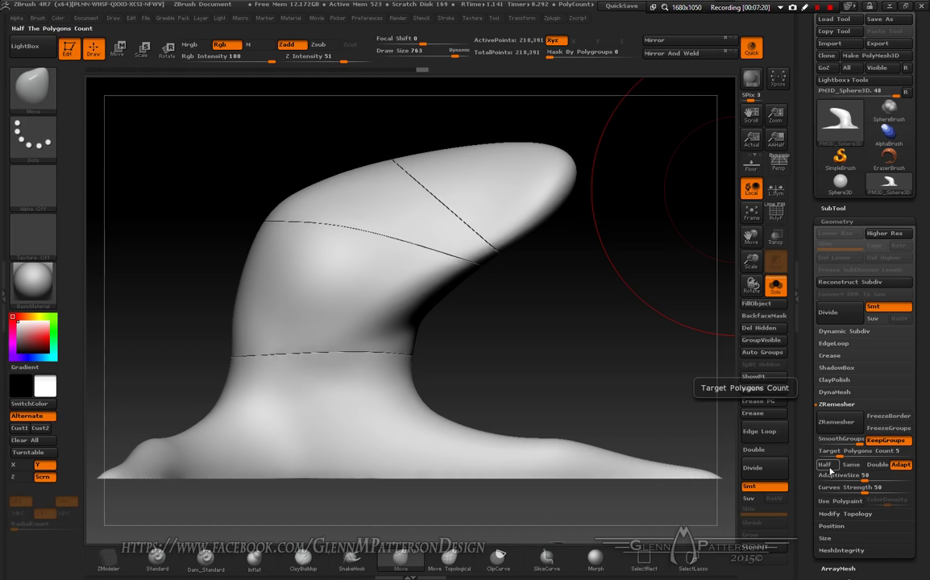
click(838, 429)
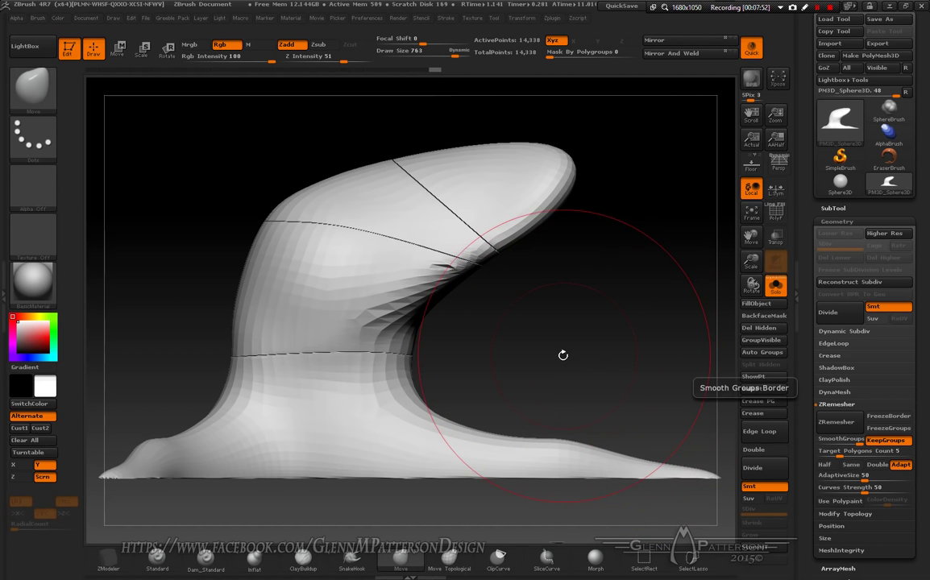
drag(552, 348, 661, 258)
click(779, 211)
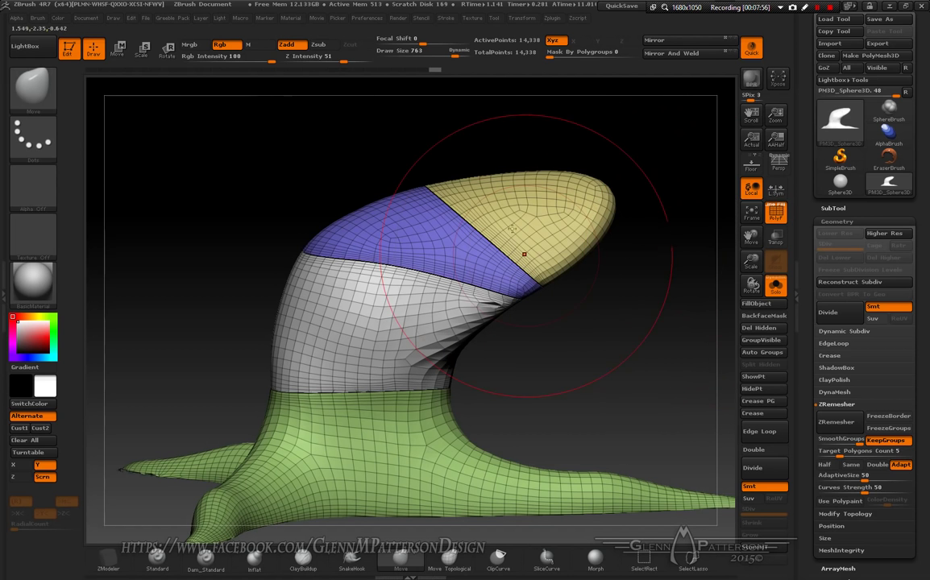
drag(517, 411, 556, 385)
key(ctrl+z)
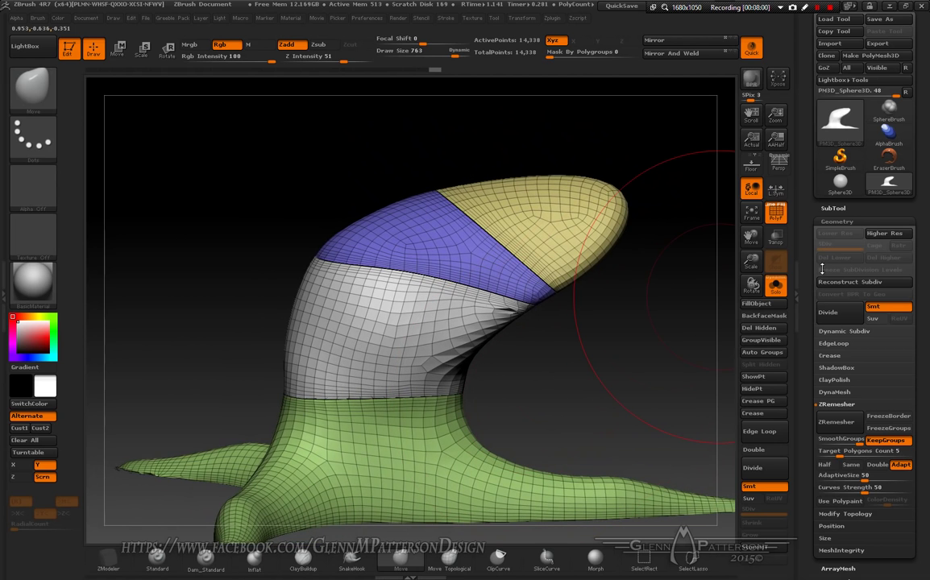
- Smooth the remeshed pieces and their seams with repeated light passes of the Polish deformation
drag(926, 309, 928, 216)
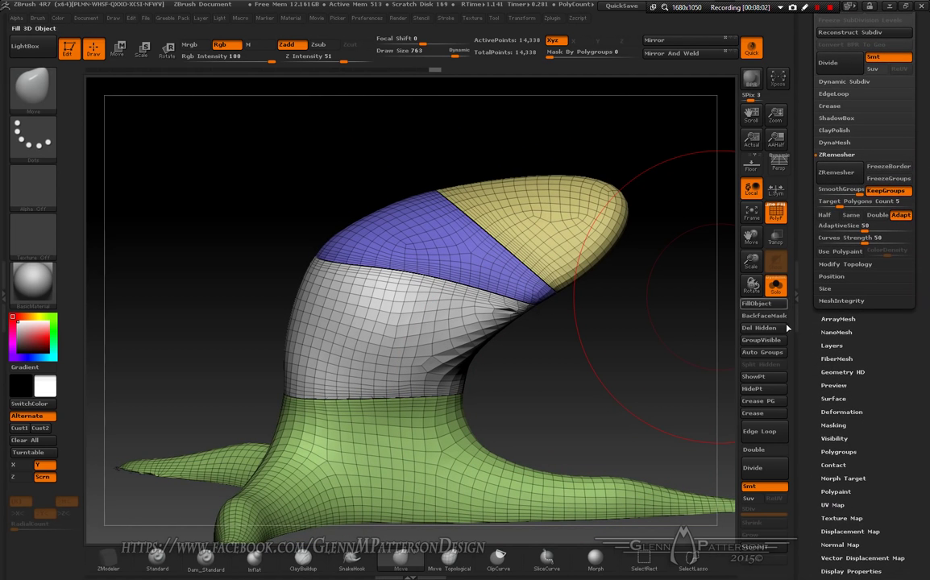
click(842, 411)
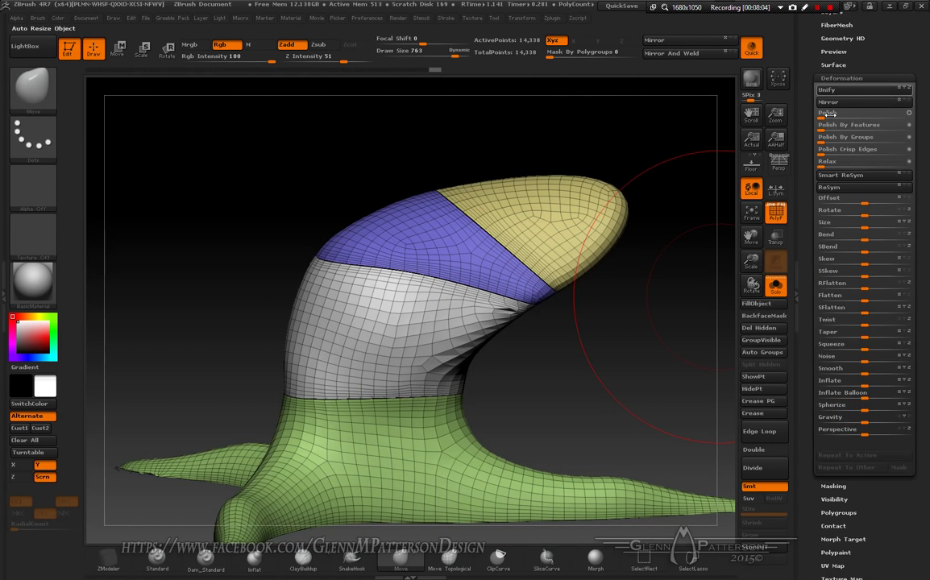
click(823, 117)
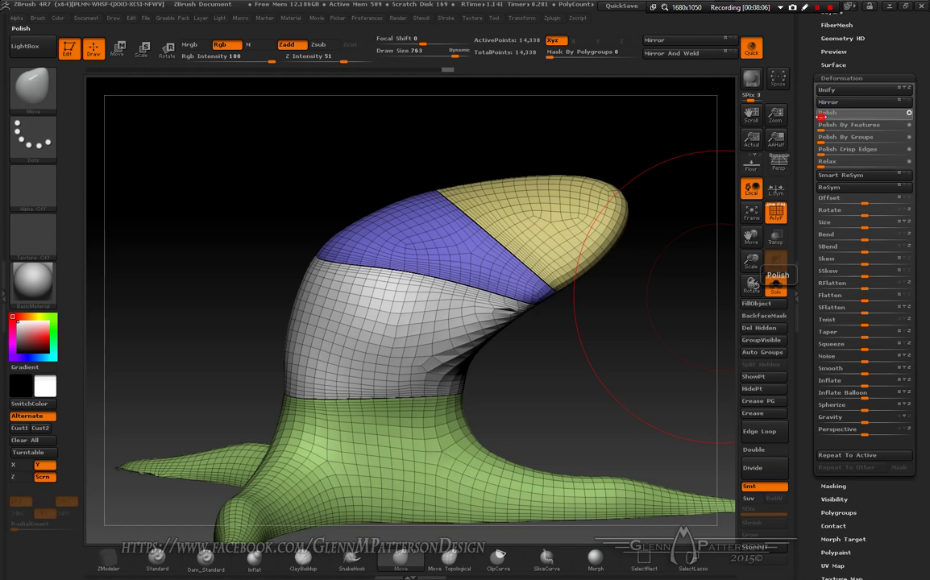
click(825, 113)
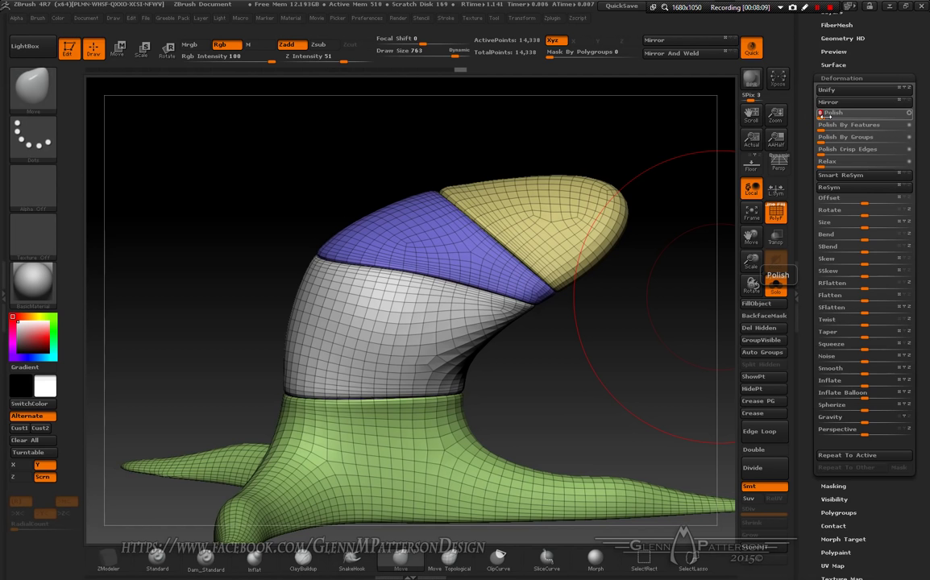
click(825, 114)
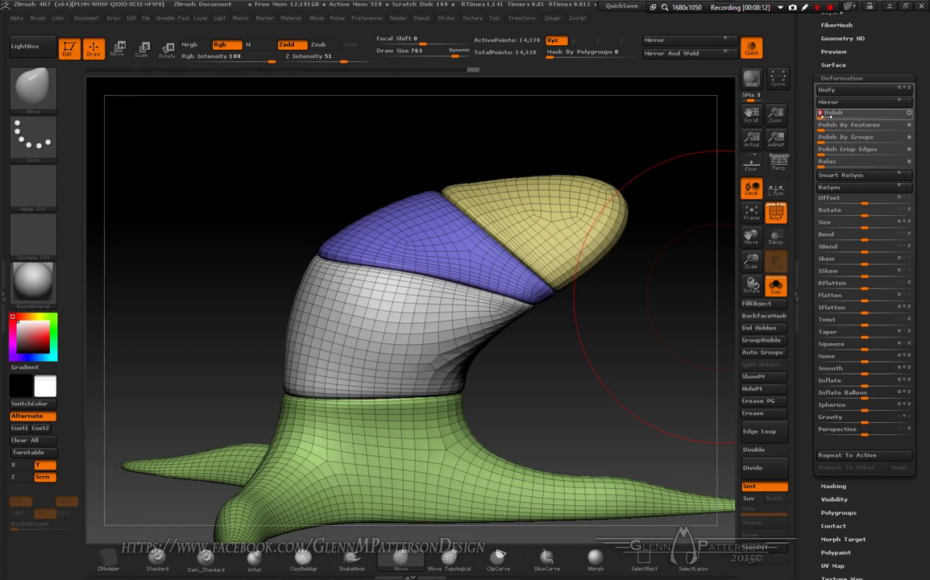
mouse_move(592, 394)
mouse_down()
mouse_move(591, 346)
mouse_move(649, 379)
mouse_up()
- ZRemesh the polished pieces again with the Half polygon count option enabled
drag(883, 51, 895, 108)
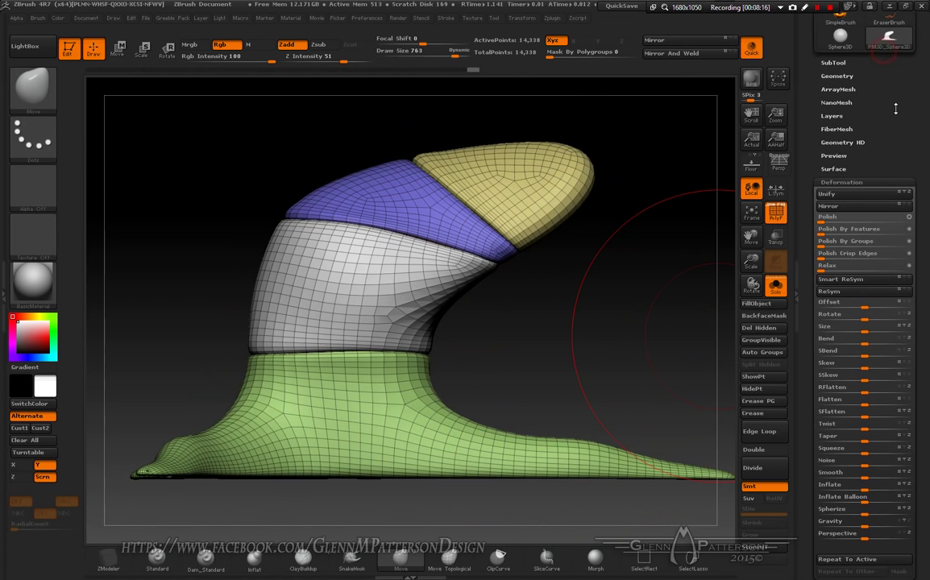
click(838, 76)
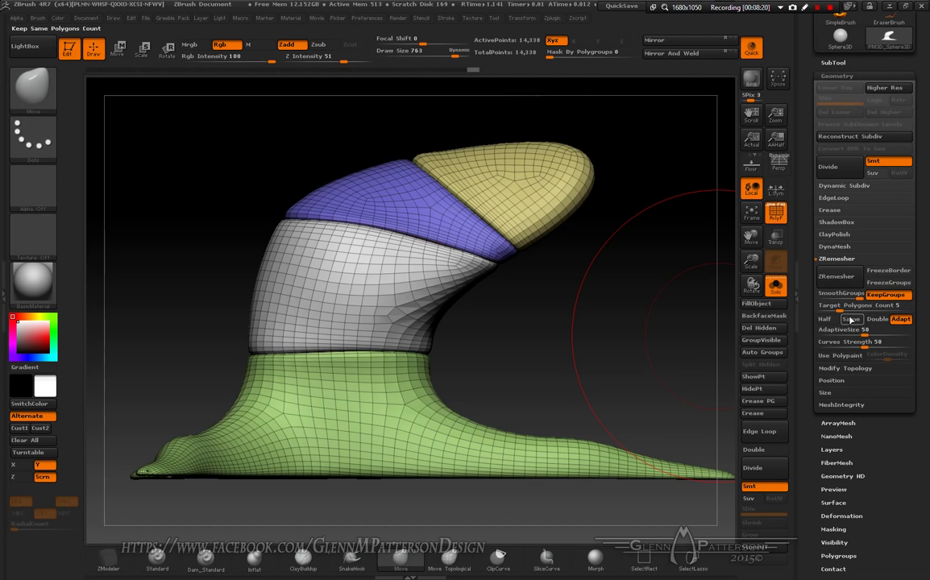
click(824, 319)
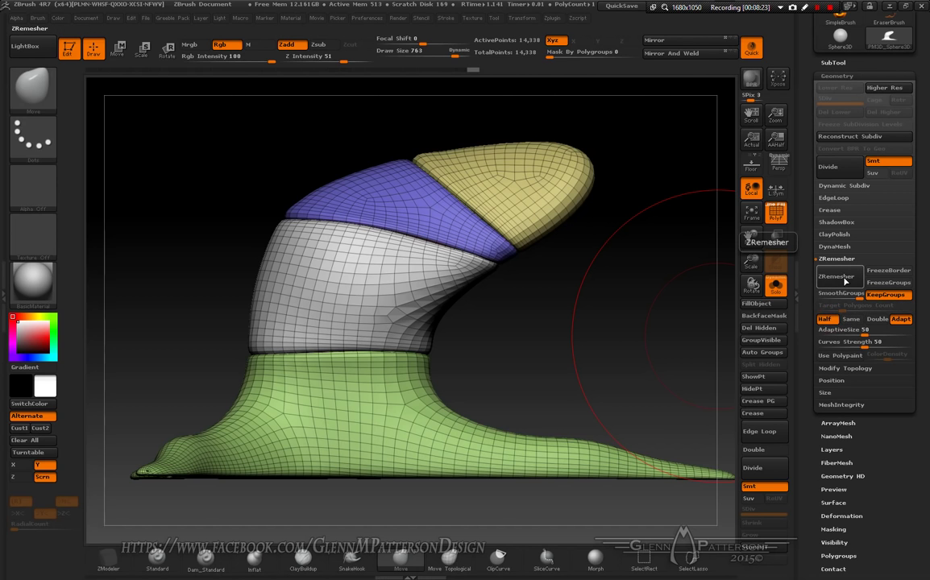
click(844, 280)
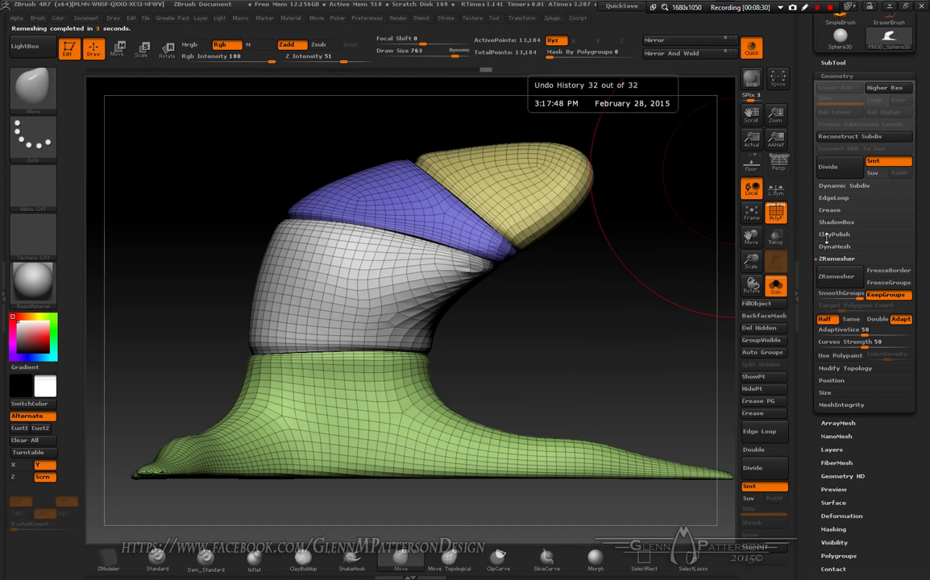
- Turn off the Half option, set the target polygon count to 2.036 and ZRemesh the pieces
click(825, 320)
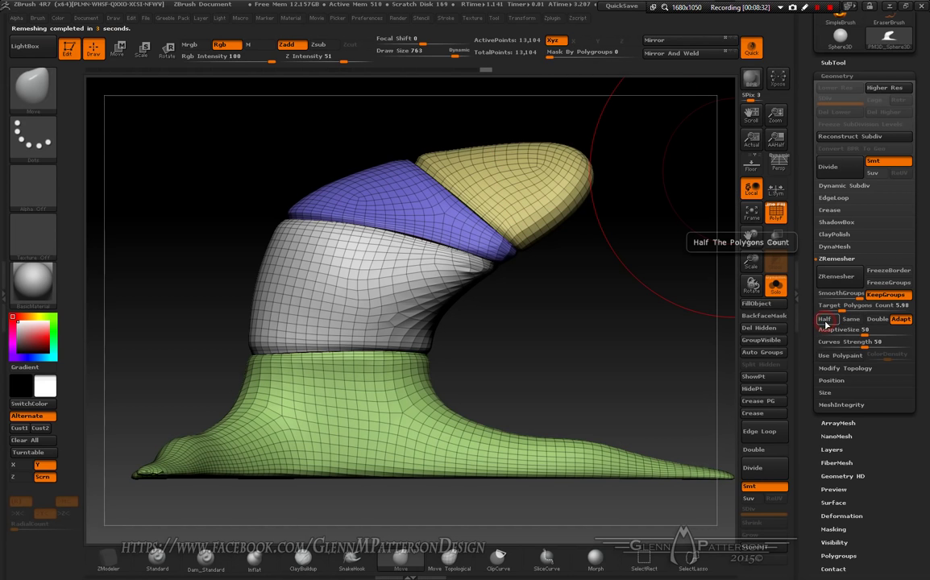
drag(840, 307, 827, 307)
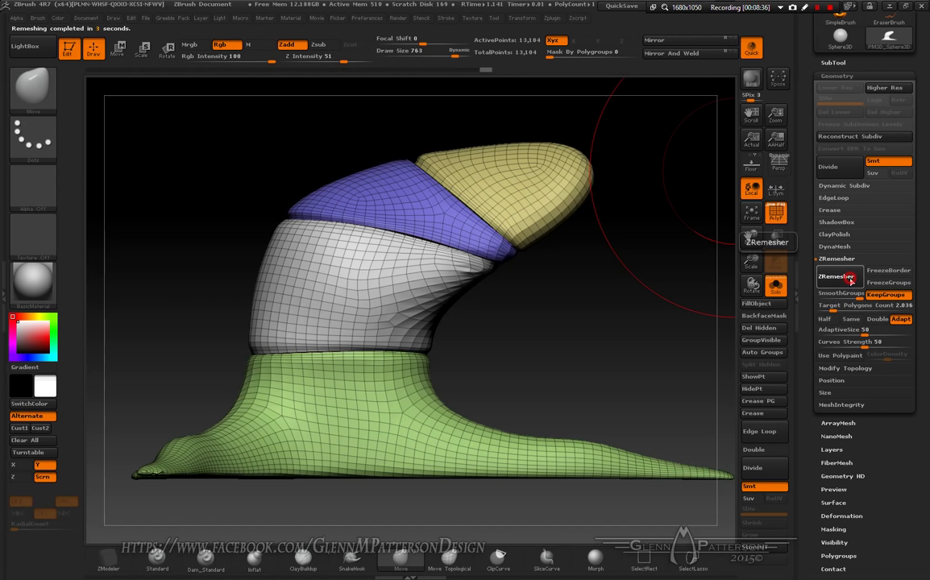
click(848, 277)
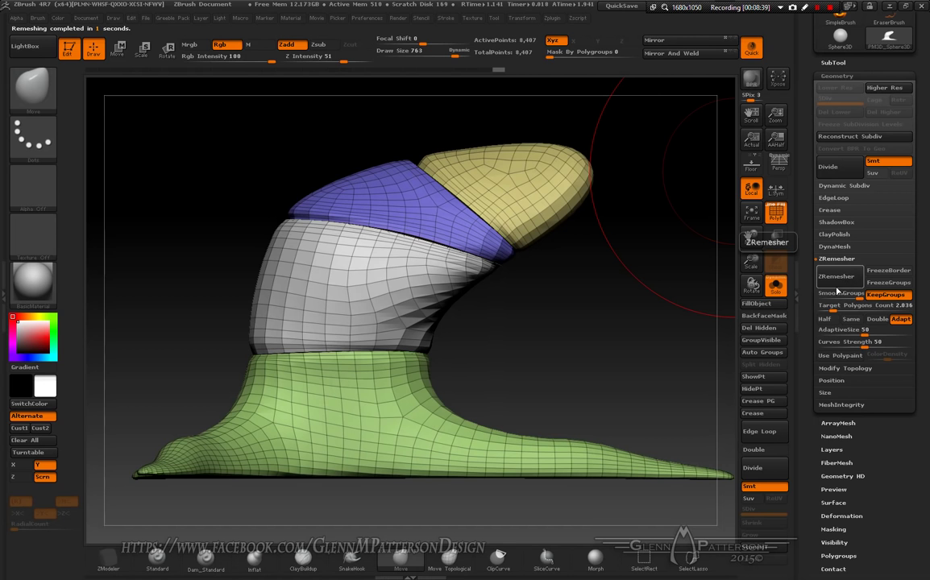
- Lower the ZRemesher target polygon count to 1.396, remesh the pieces and inspect the coarser topology
drag(833, 307, 834, 310)
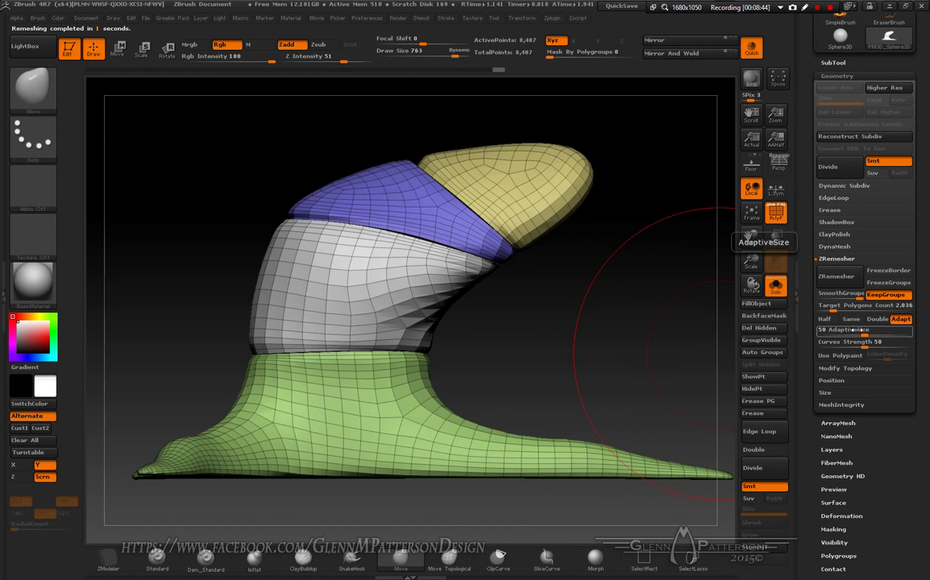
click(831, 308)
text(1.39657)
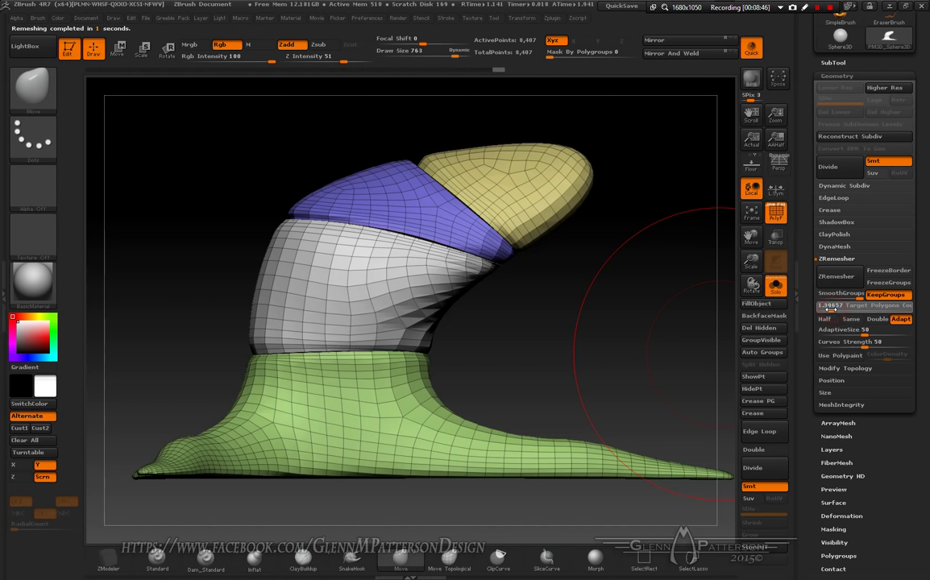
key(Return)
click(844, 278)
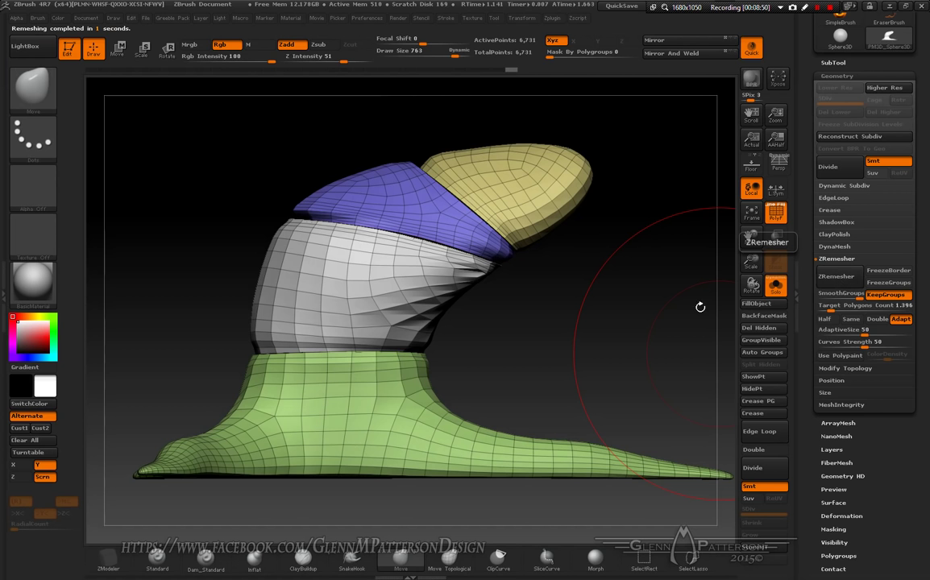
drag(587, 321, 614, 340)
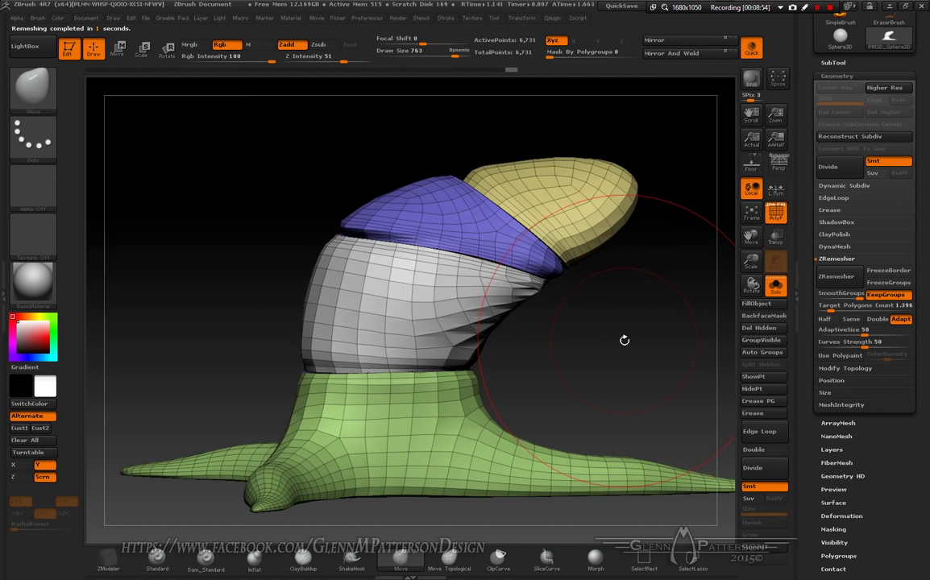
- Polish the coarser mesh with repeated light passes of the Polish deformation and frame the whole model
click(842, 515)
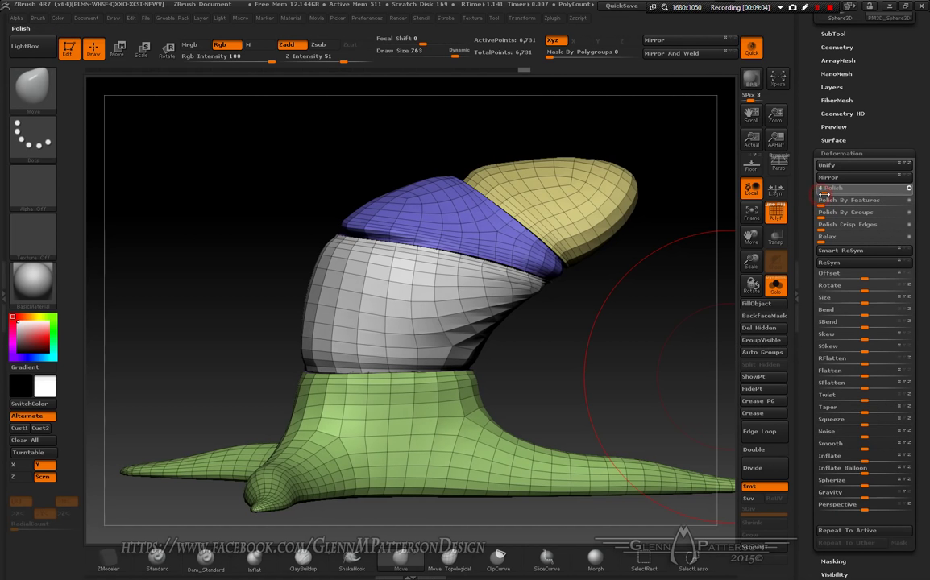
click(824, 194)
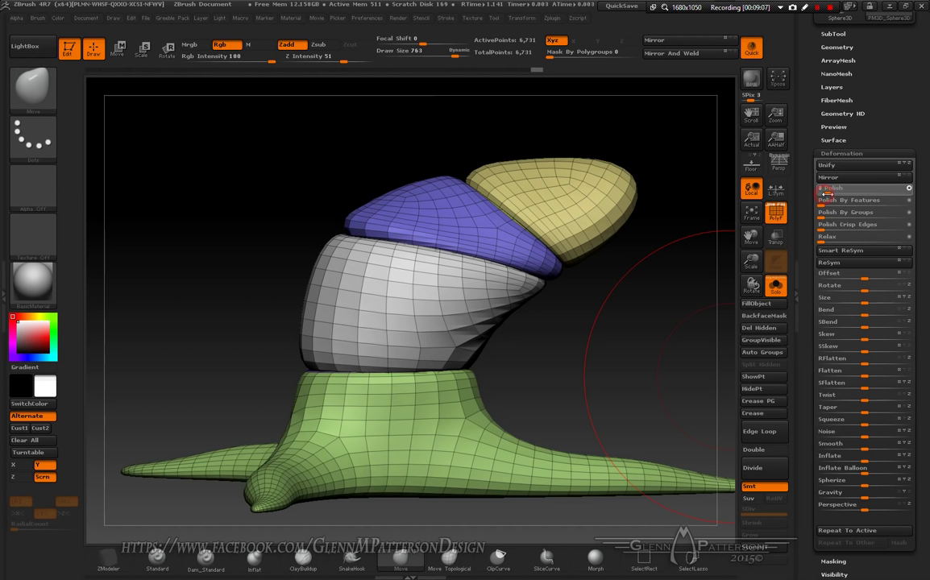
click(821, 189)
mouse_move(617, 357)
mouse_down()
mouse_move(692, 368)
mouse_move(627, 365)
mouse_up()
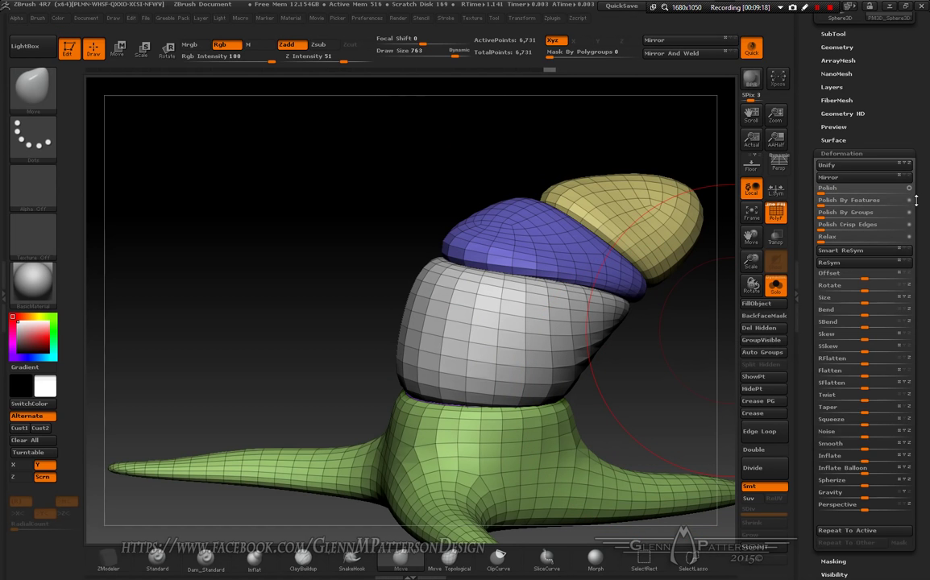
click(751, 215)
mouse_move(617, 332)
mouse_down()
mouse_move(575, 351)
mouse_move(554, 310)
mouse_move(576, 300)
mouse_move(566, 295)
mouse_move(591, 320)
mouse_move(619, 324)
mouse_up()
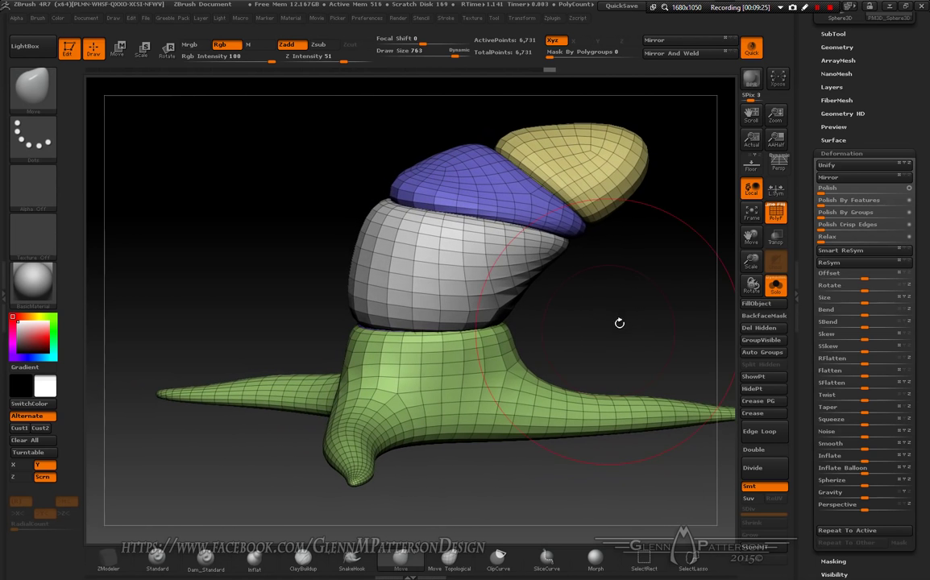
- Create planar UVs for the model with a UV map size of 4096 and a UV map border of 0
click(843, 153)
mouse_move(865, 204)
mouse_down()
mouse_move(840, 214)
mouse_move(830, 278)
mouse_up()
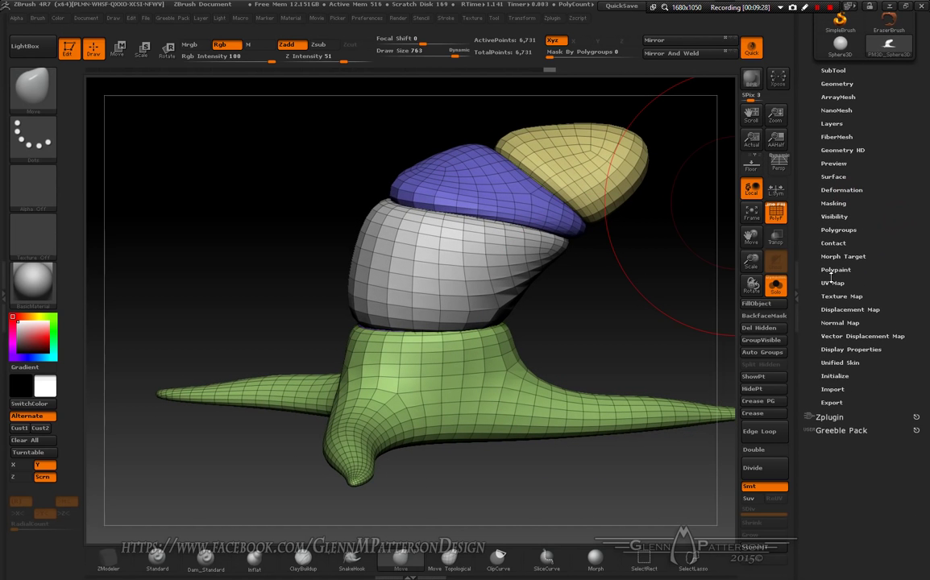
click(838, 283)
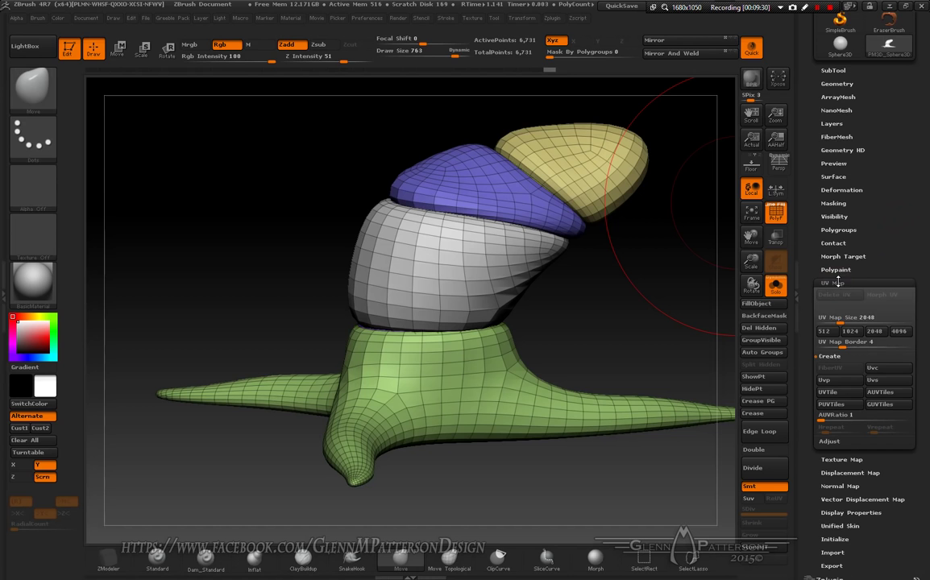
click(899, 331)
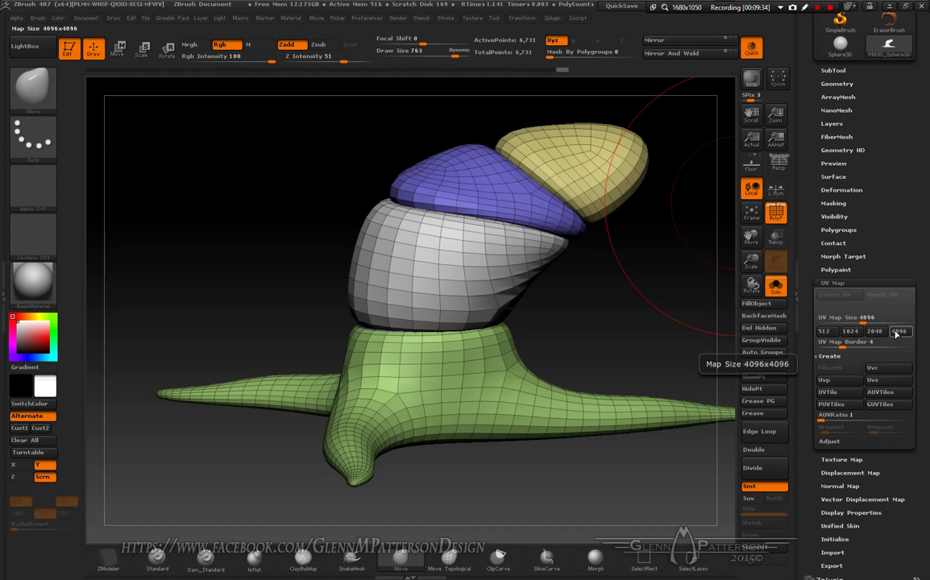
drag(841, 344, 819, 345)
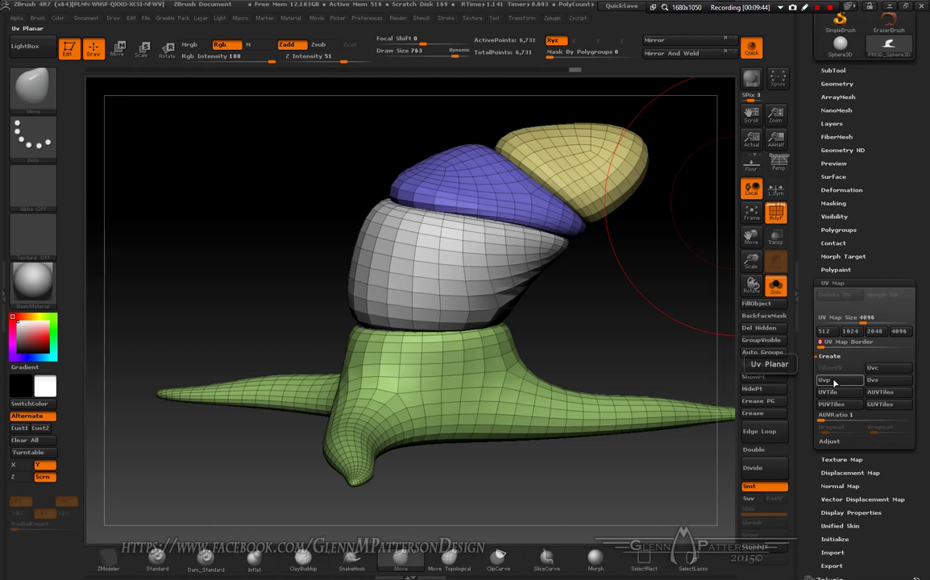
click(836, 382)
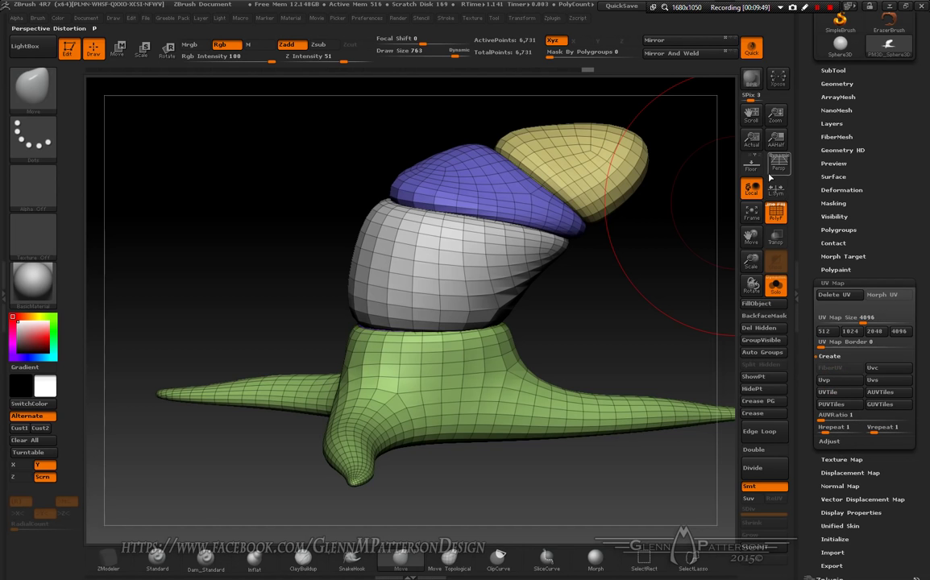
- Hide the polygroup wireframe and import 04_ZBrush Document.tif from the TiledGreebles 04 folder as the model's texture map
click(775, 214)
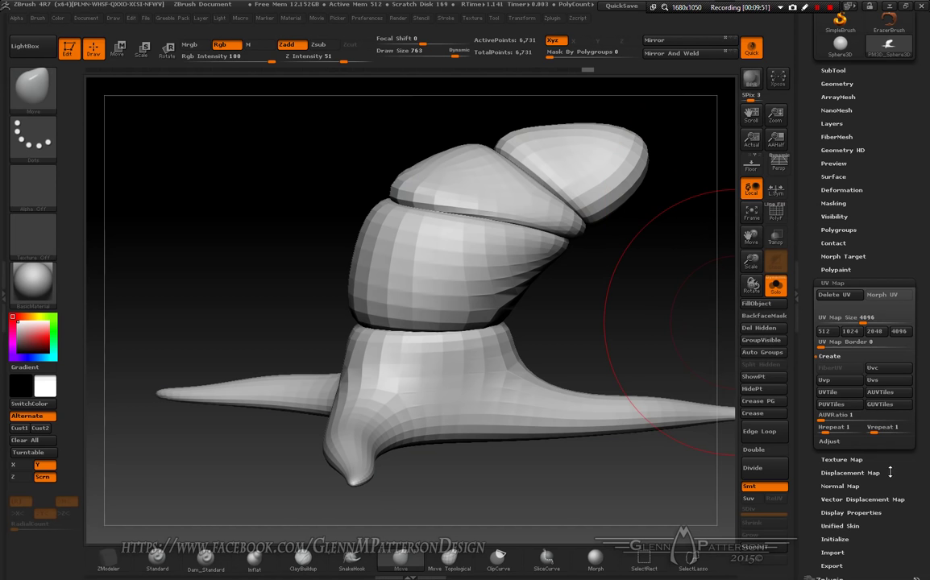
click(835, 460)
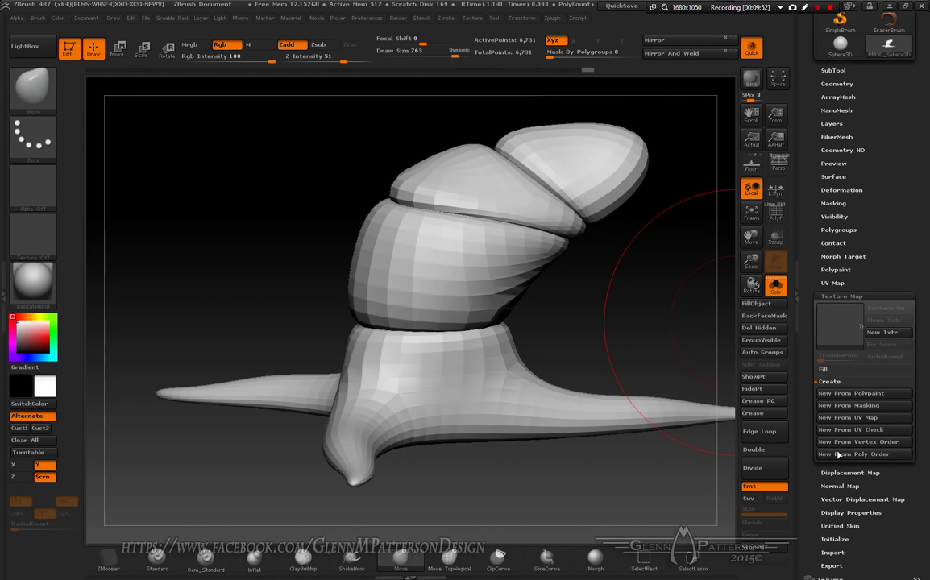
click(840, 327)
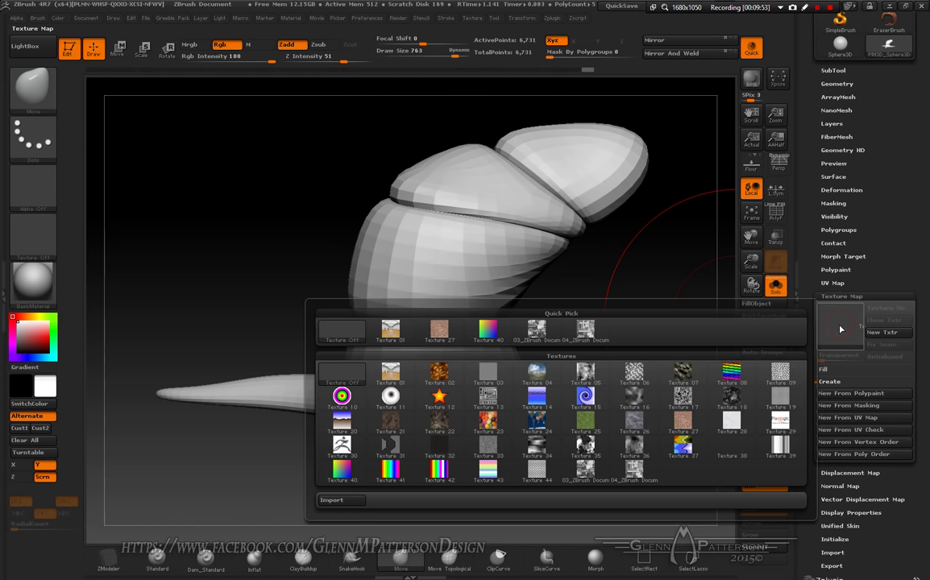
click(358, 501)
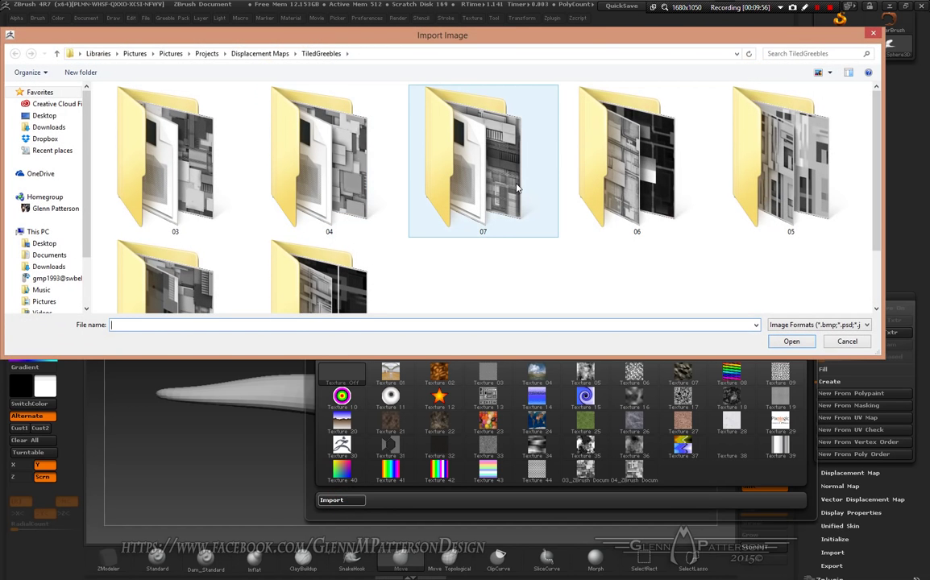
double_click(292, 179)
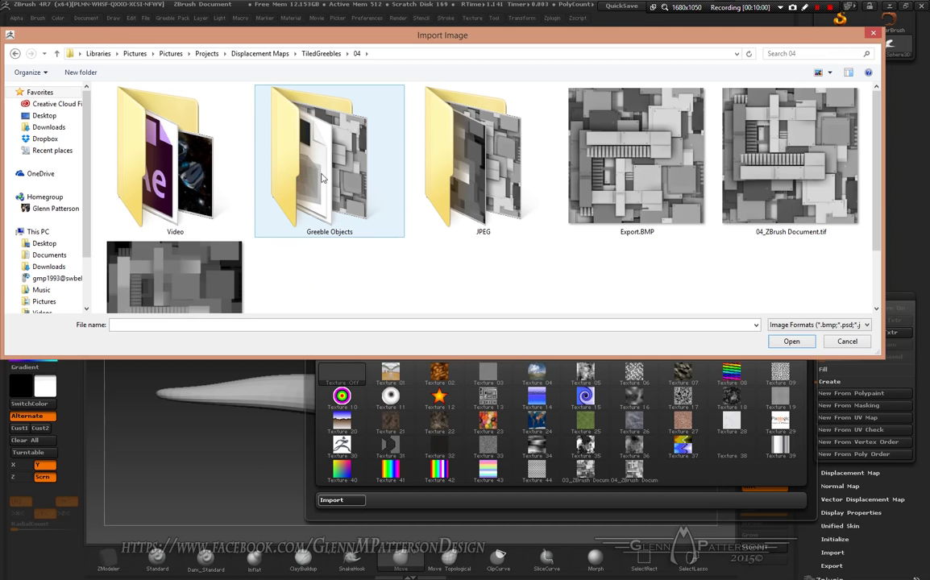
double_click(776, 193)
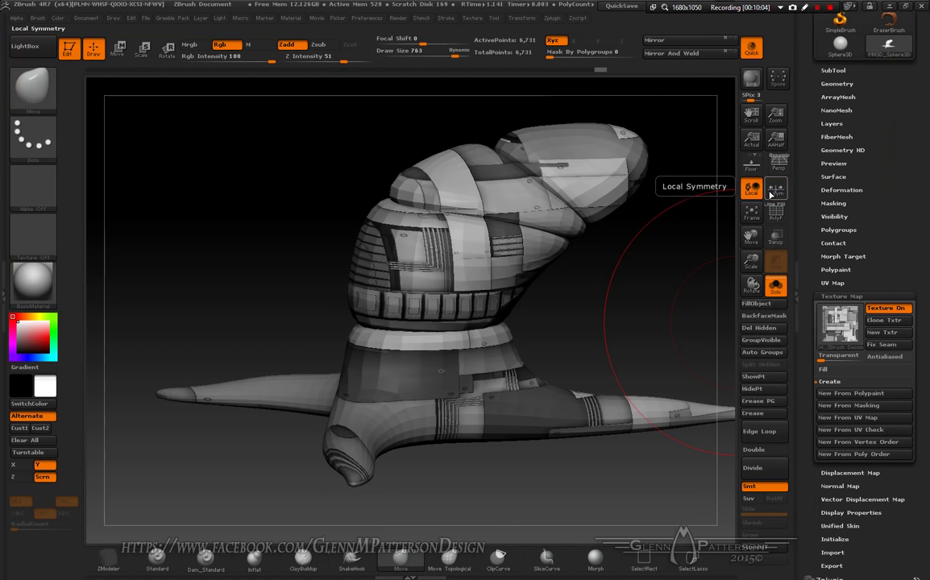
- Turn on antialiasing for the texture map and inspect the textured model
mouse_move(607, 340)
mouse_down()
mouse_move(626, 376)
mouse_move(598, 367)
mouse_up()
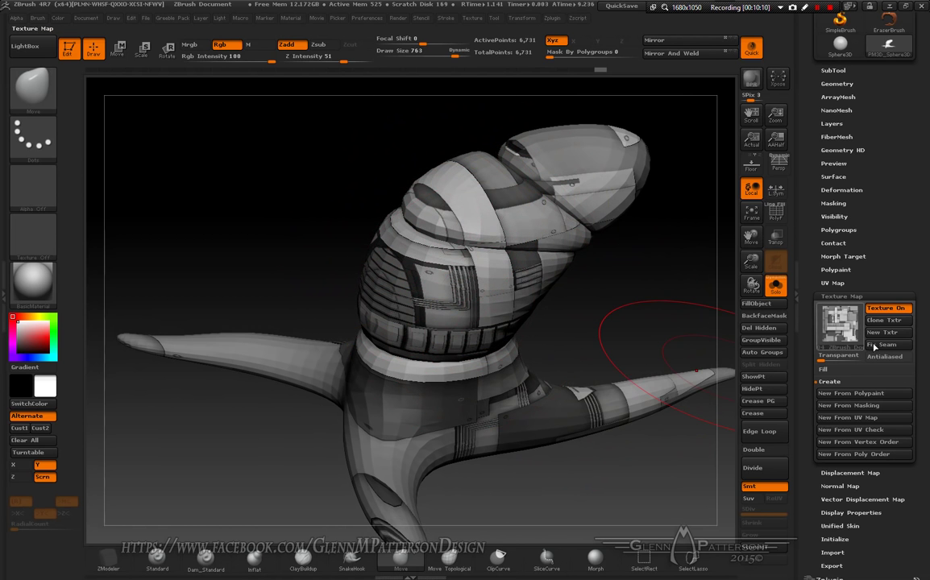
click(904, 360)
drag(627, 325, 645, 318)
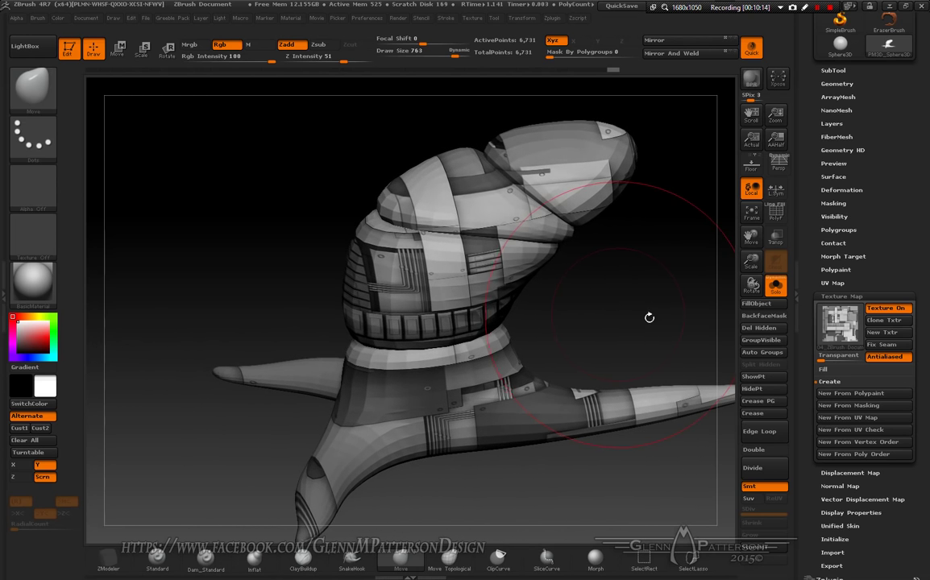
- Try a horizontal UV repeat of 2 with vertical repeats of 2 and 3 on the texture
click(833, 283)
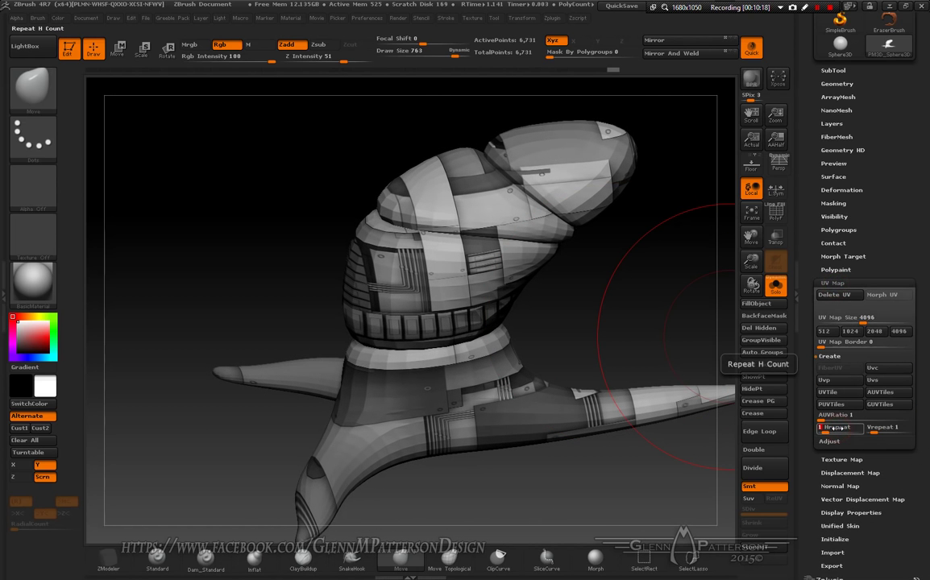
text(2)
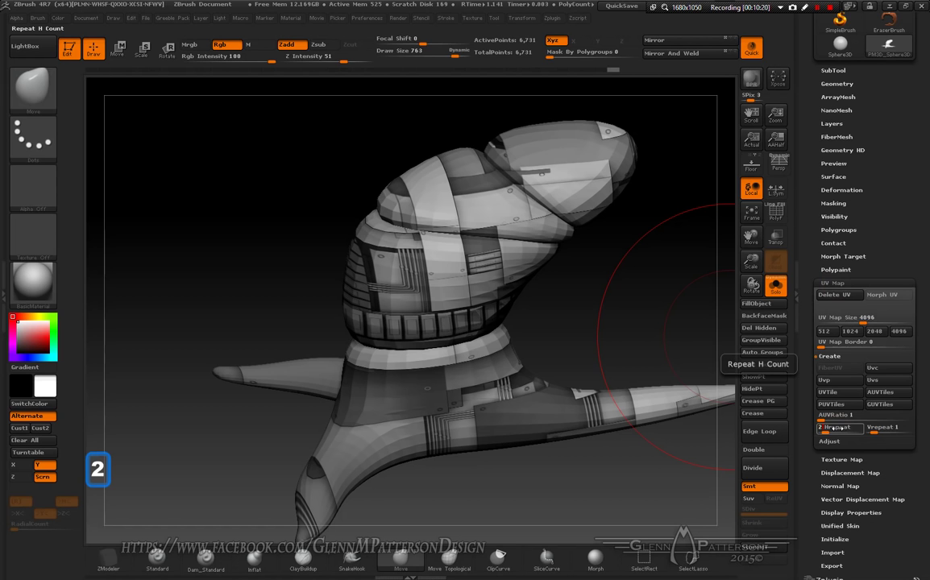
key(Tab)
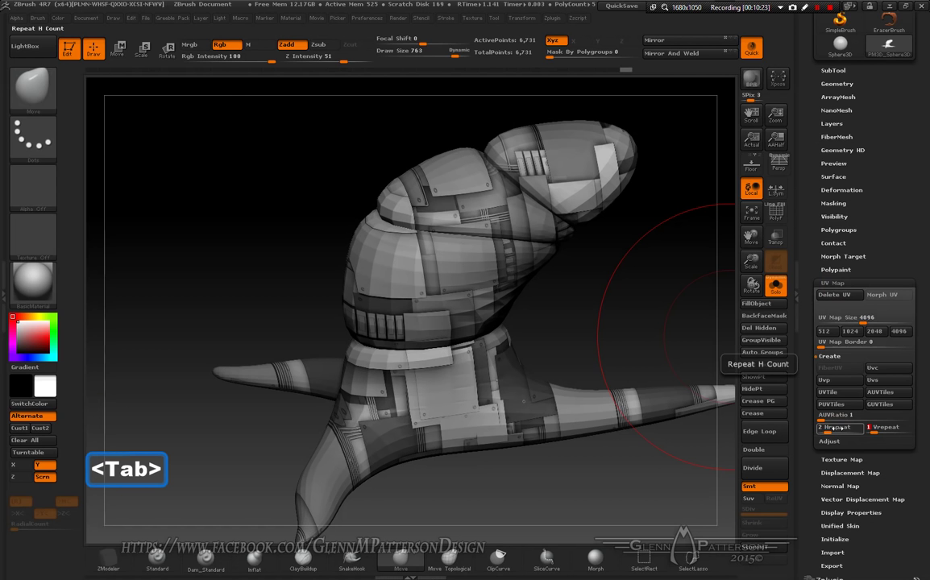
text(2)
key(Return)
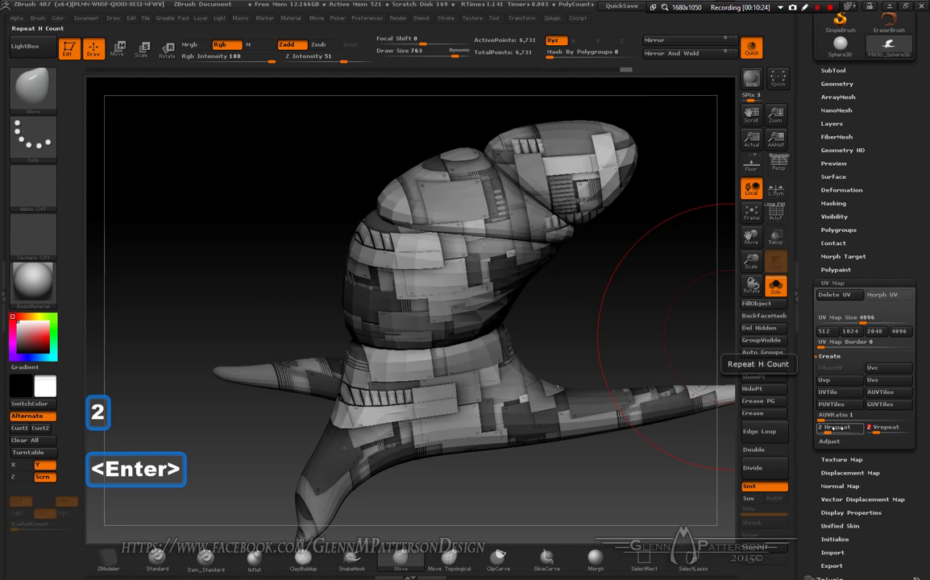
text(3)
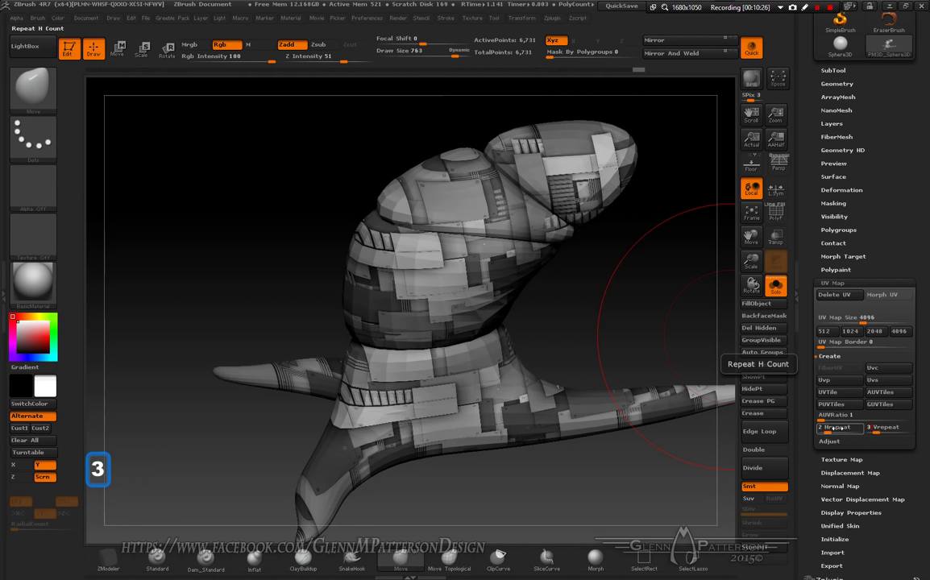
key(Return)
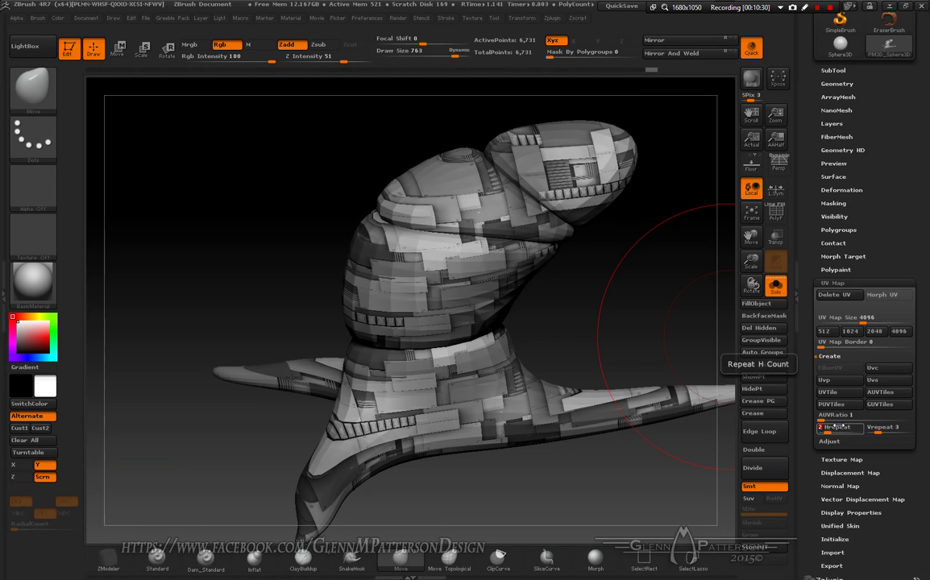
- Set the horizontal UV repeat to 1 and the vertical repeat to 2, and check the tiling around the model
text(1)
key(Return)
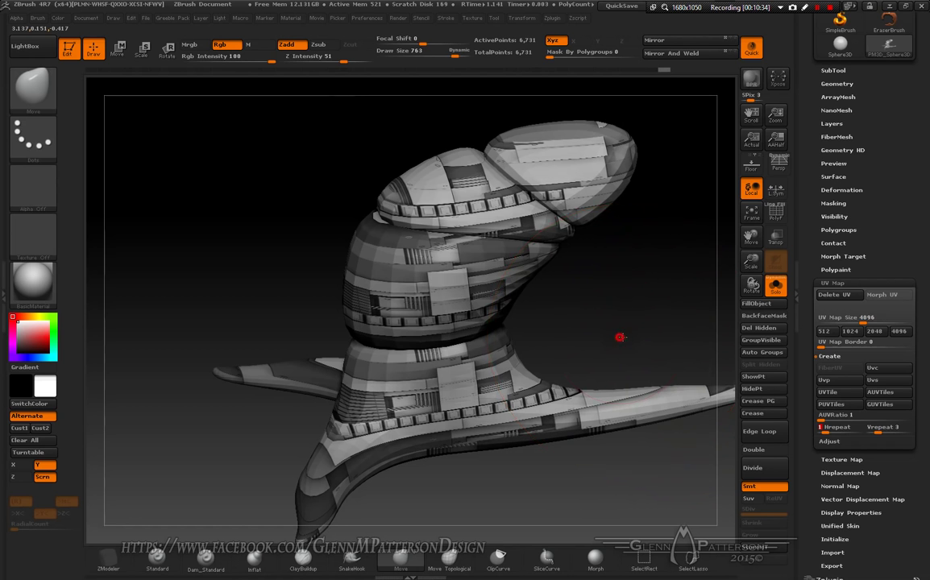
drag(619, 337, 653, 367)
click(887, 427)
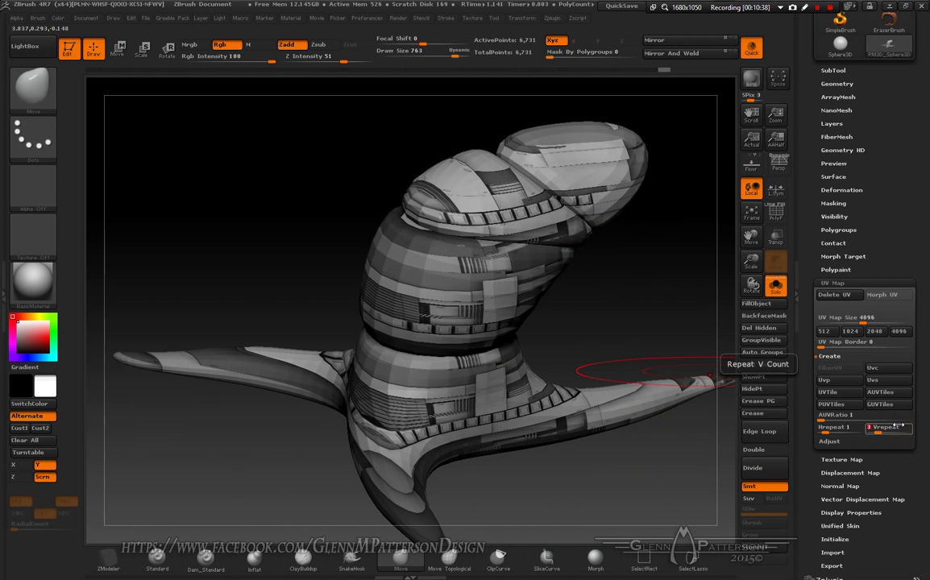
text(2)
key(Return)
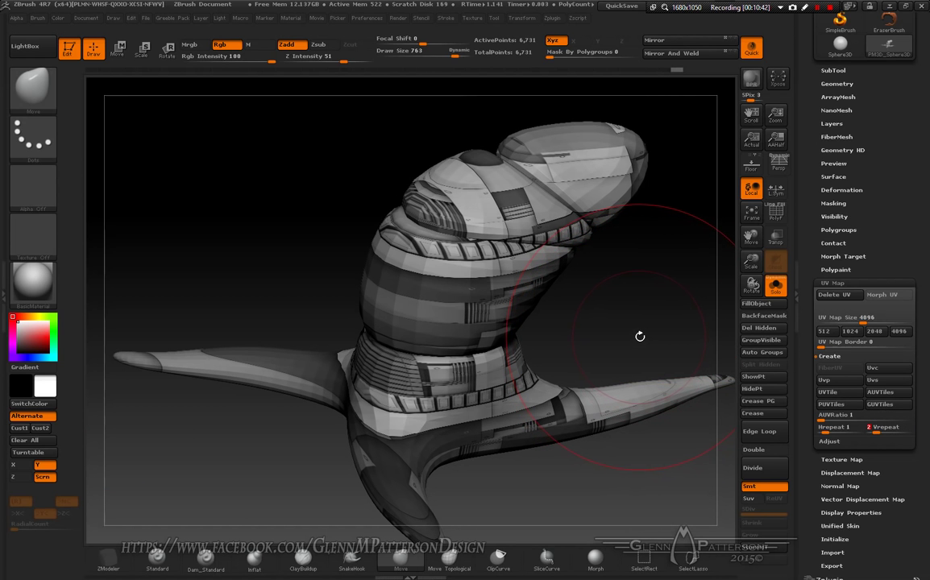
mouse_move(642, 335)
mouse_down()
mouse_move(614, 305)
mouse_move(683, 355)
mouse_move(652, 334)
mouse_up()
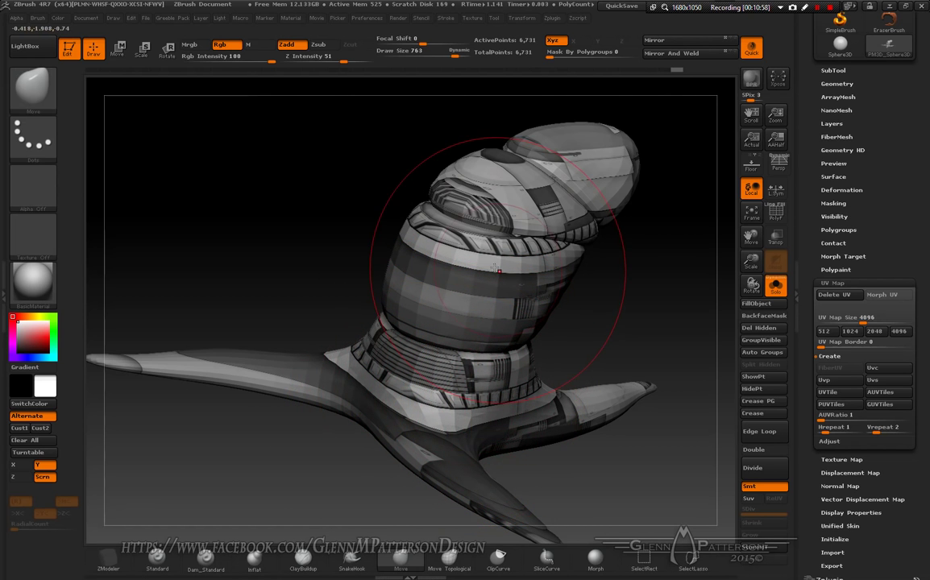
drag(605, 330, 587, 313)
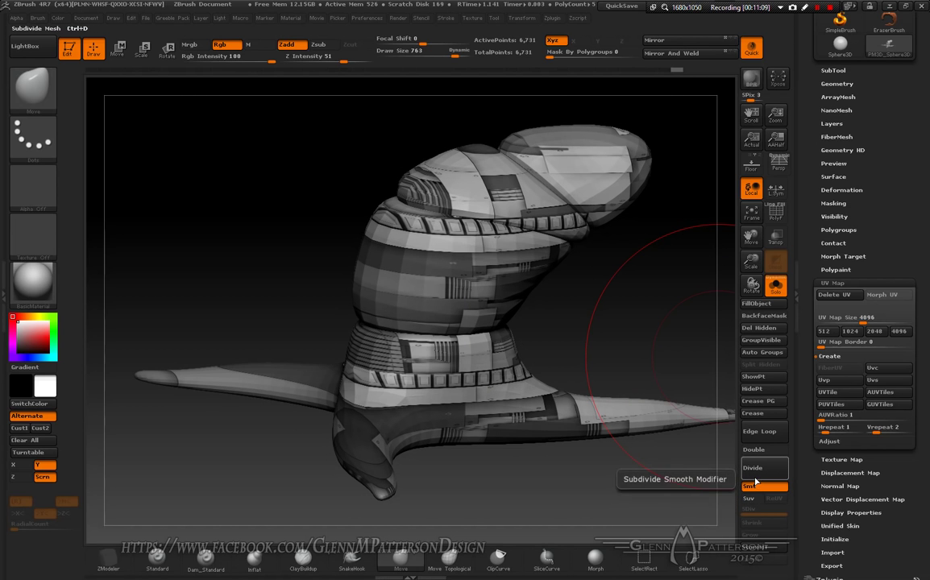
- Turn on smooth UVs (Suv) for mesh subdivision
click(837, 83)
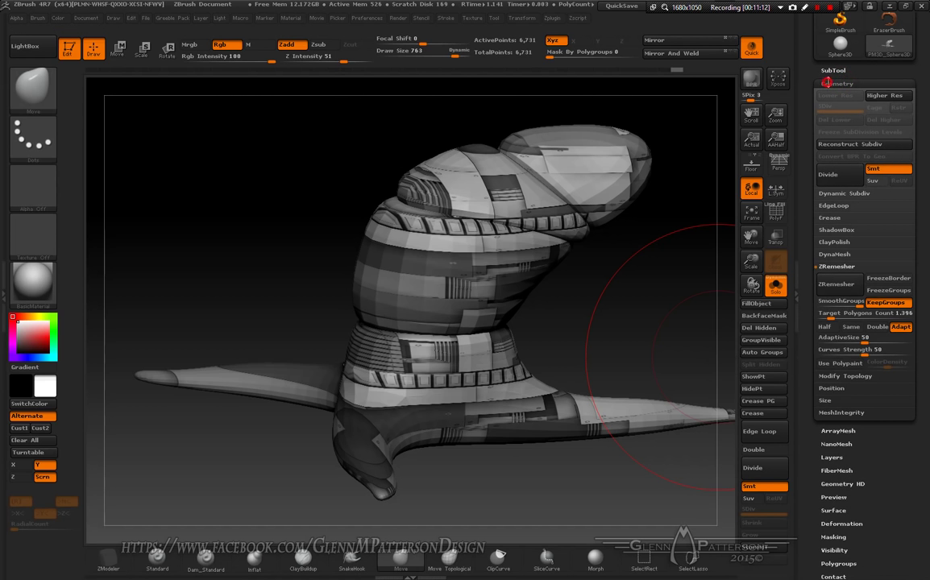
click(829, 83)
click(751, 498)
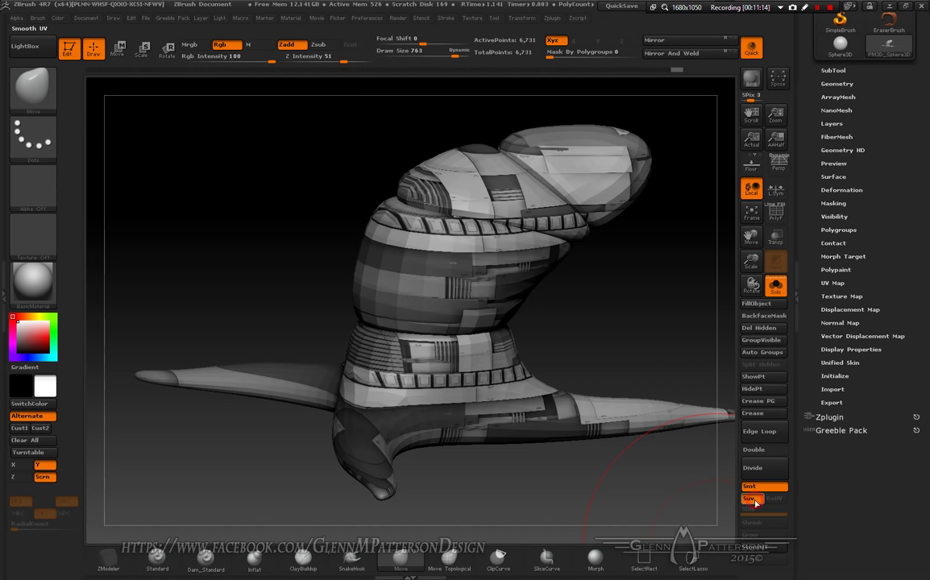
- Import 04_BPR_Depth.tif from the TiledGreebles 04 folder as the model's displacement map
click(842, 309)
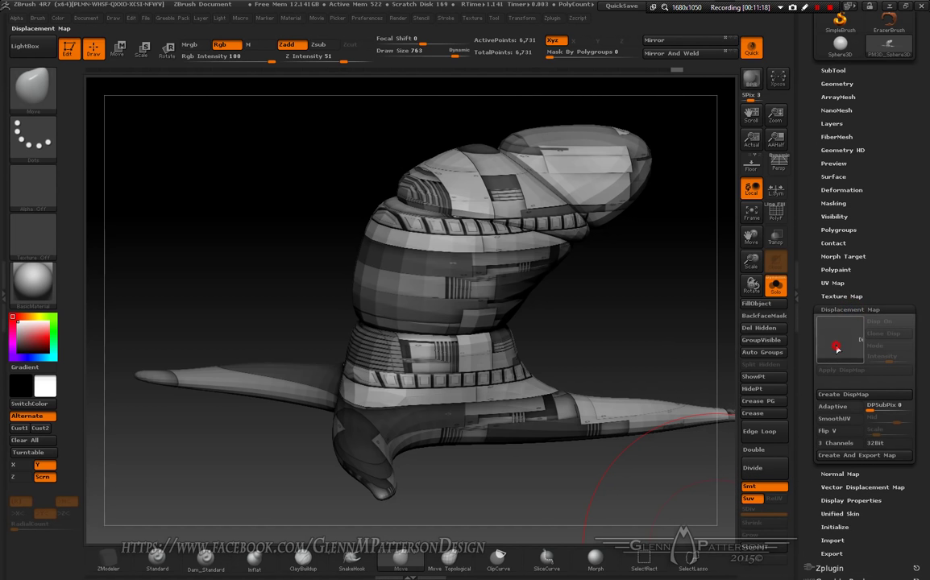
click(836, 348)
click(833, 362)
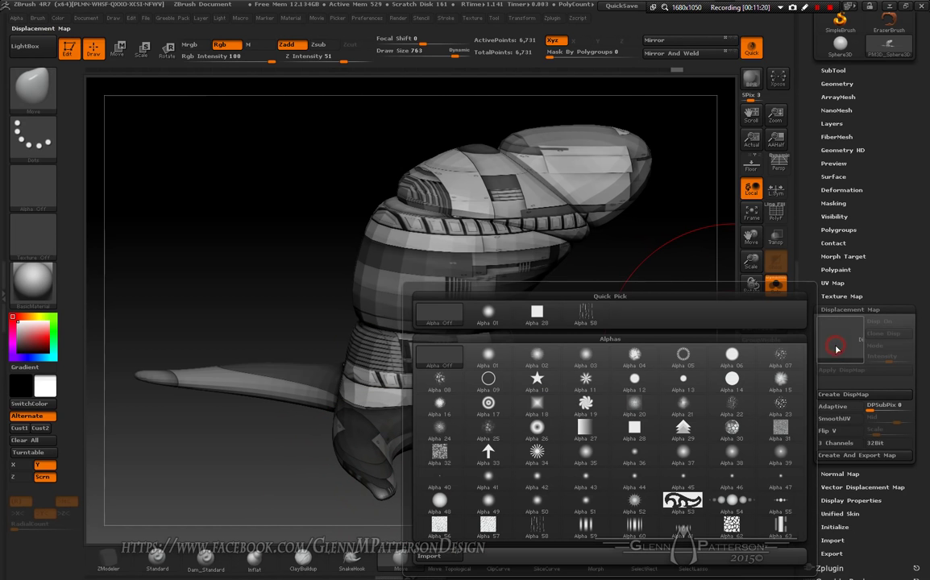
click(448, 557)
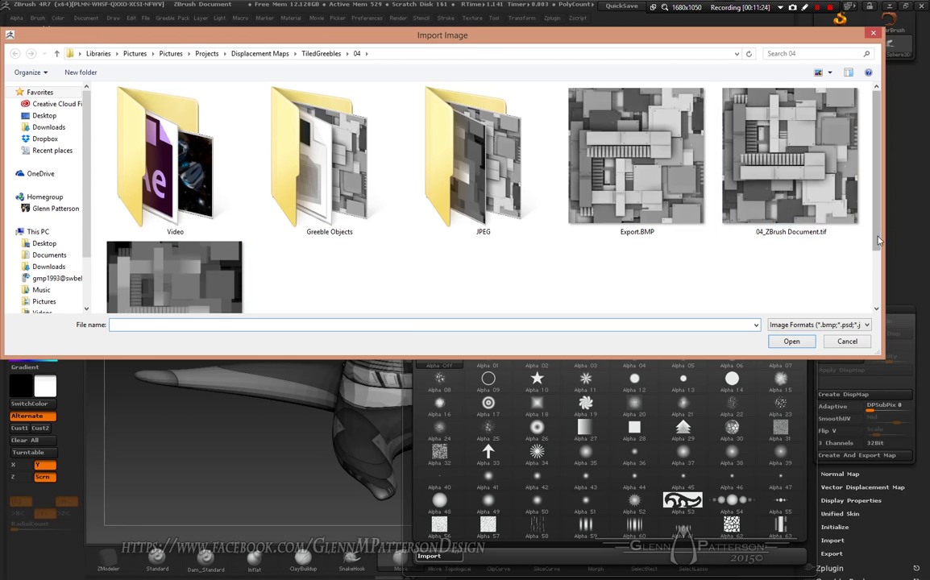
scroll(322, 282, down, 2)
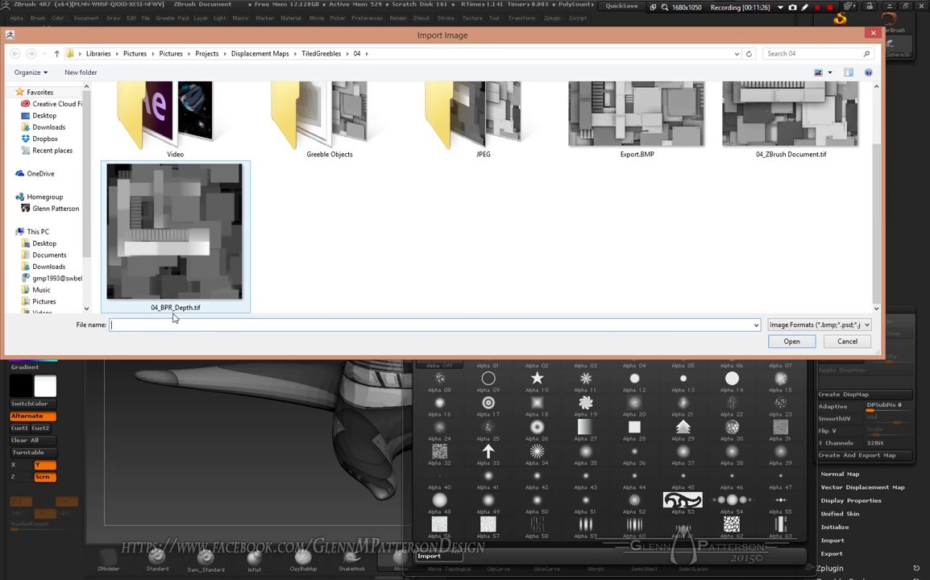
double_click(183, 249)
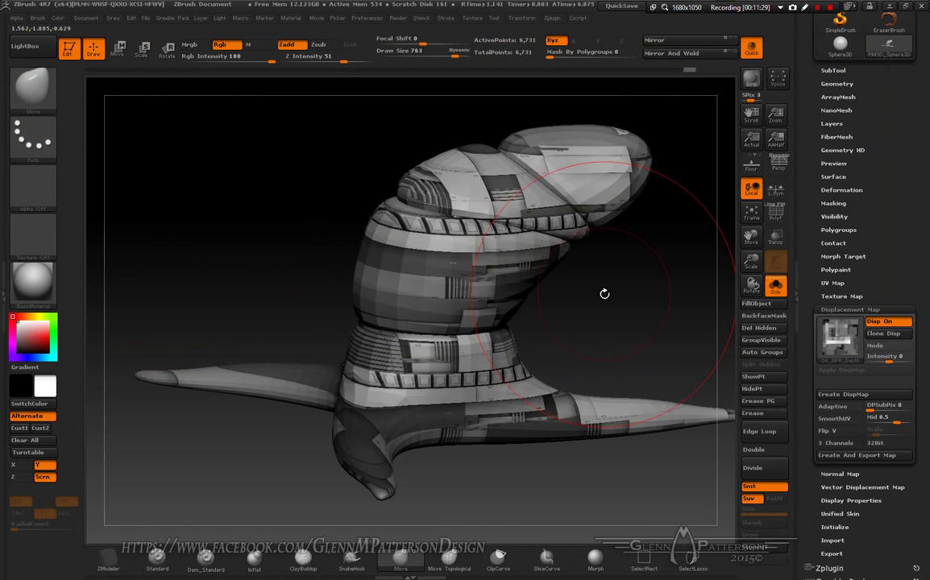
- Turn on the displacement map's Mode preview and set its intensity to about 0.238
click(889, 345)
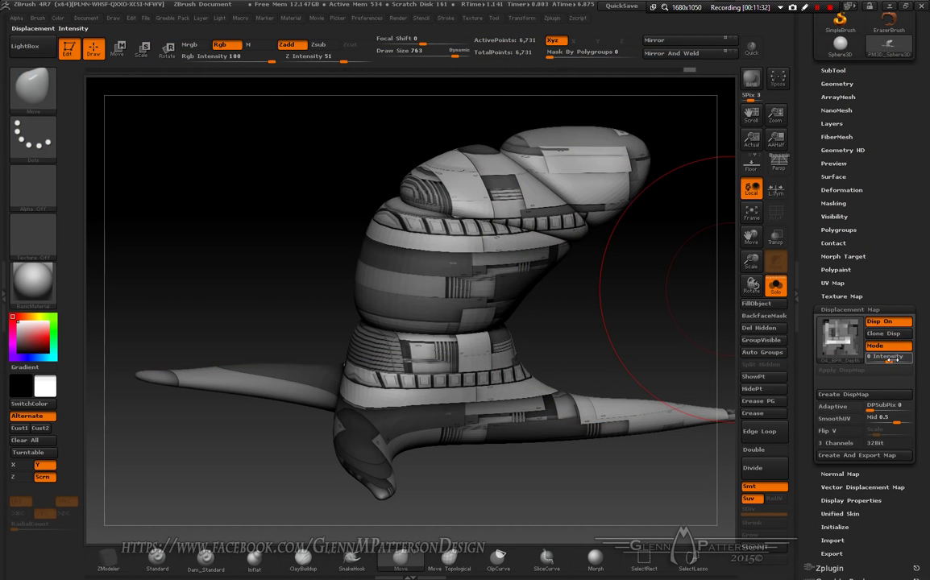
drag(889, 359, 893, 360)
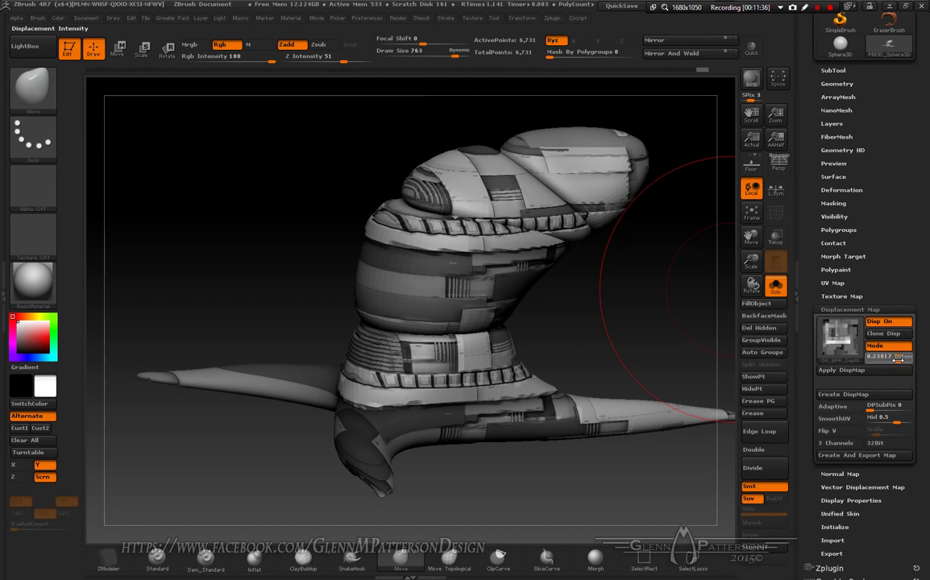
drag(894, 360, 898, 360)
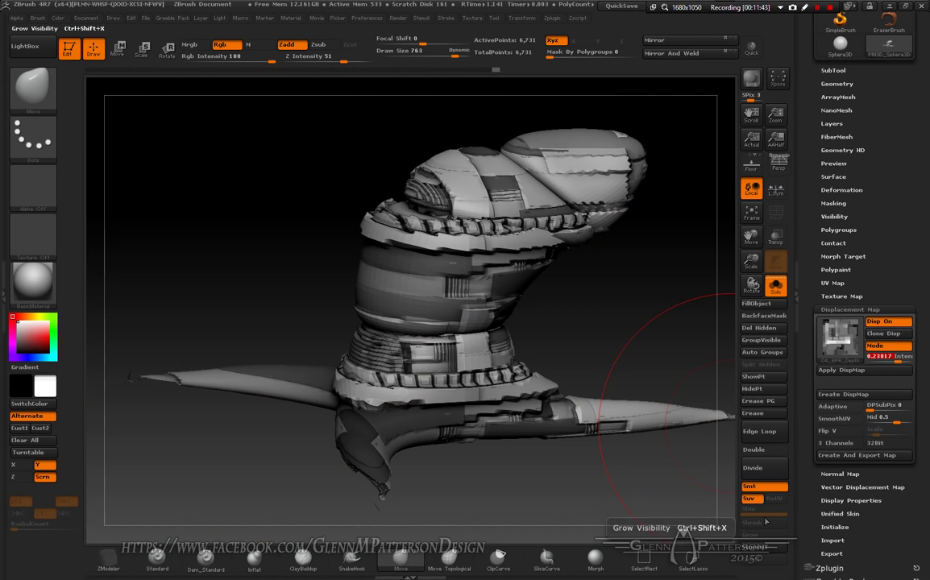
drag(592, 298, 513, 284)
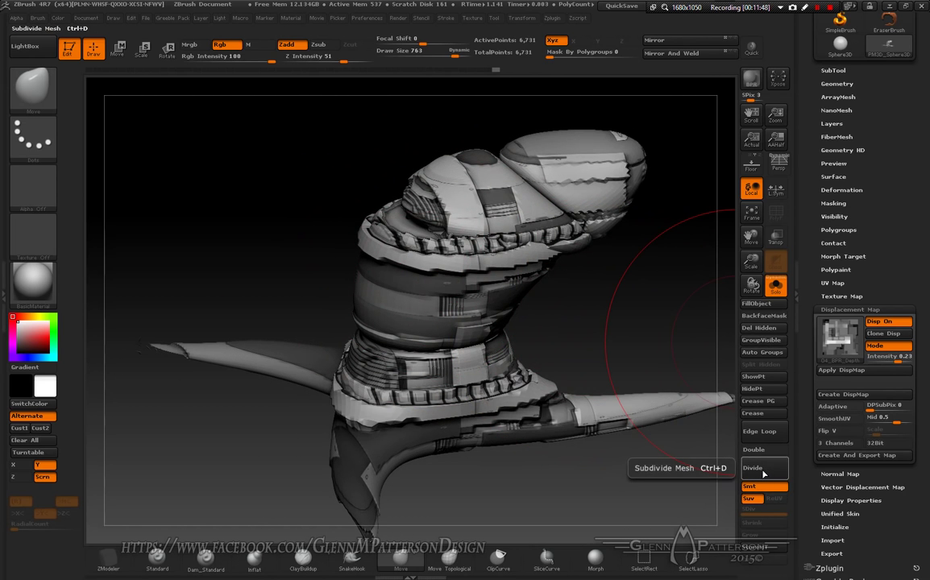
- Subdivide the mesh three times to subdivision level 4 and inspect the displaced greeble detail from several sides
click(763, 471)
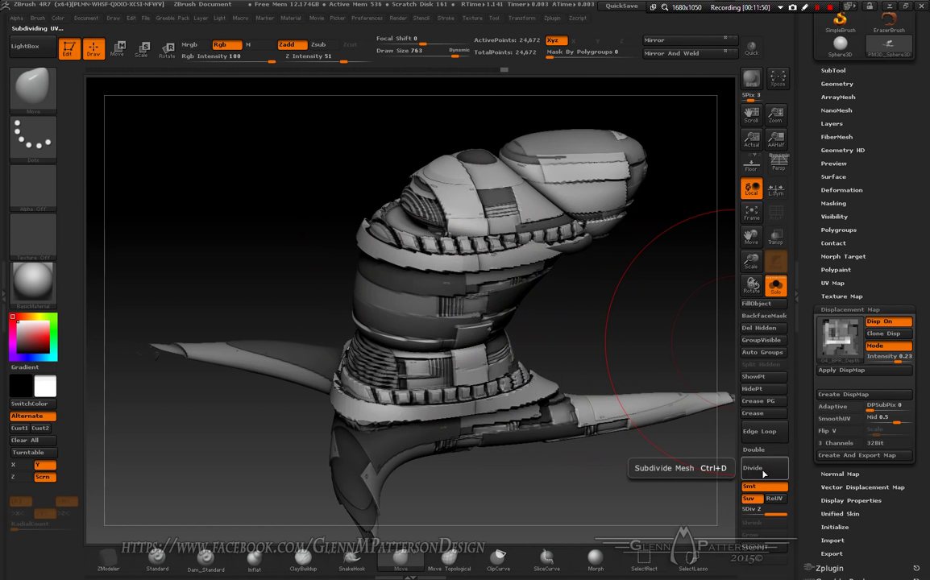
click(764, 471)
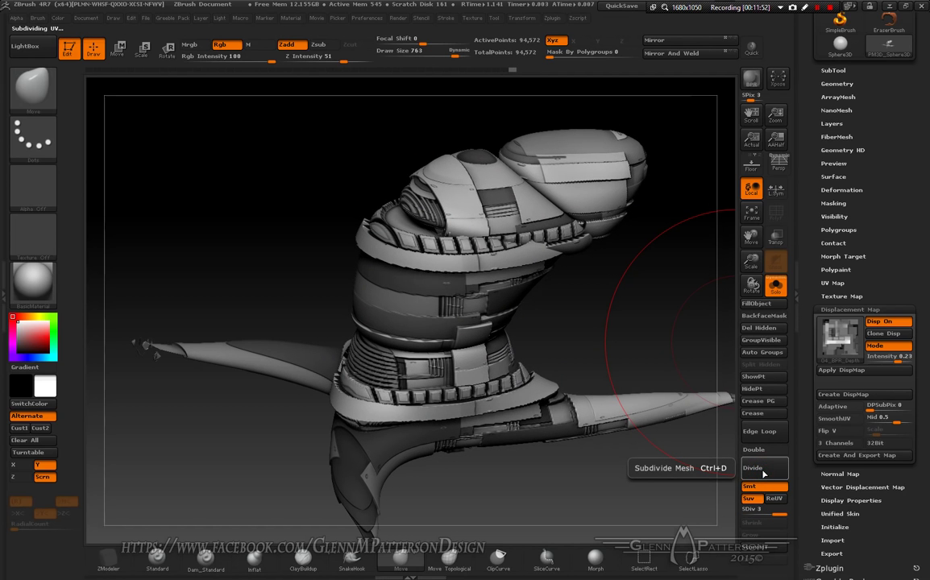
click(763, 472)
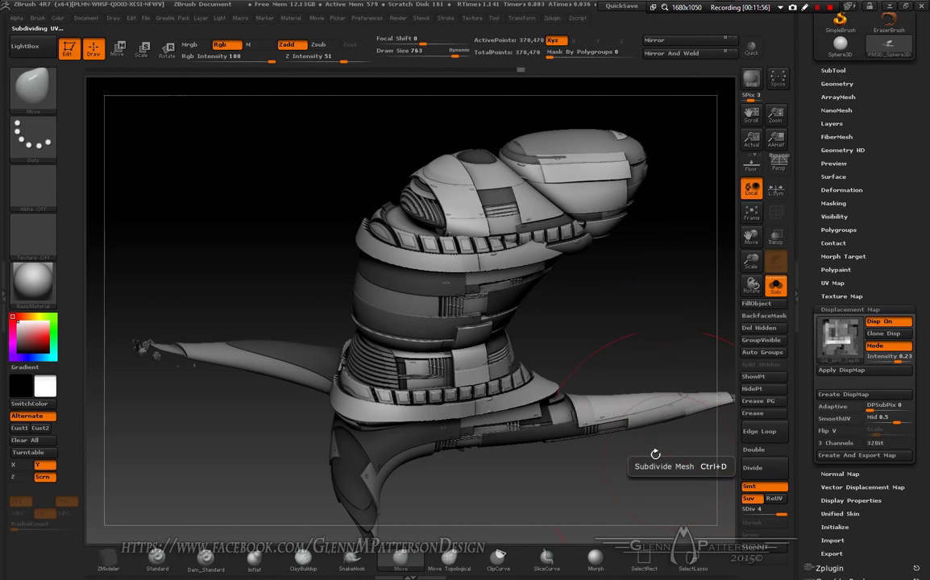
drag(654, 452, 469, 453)
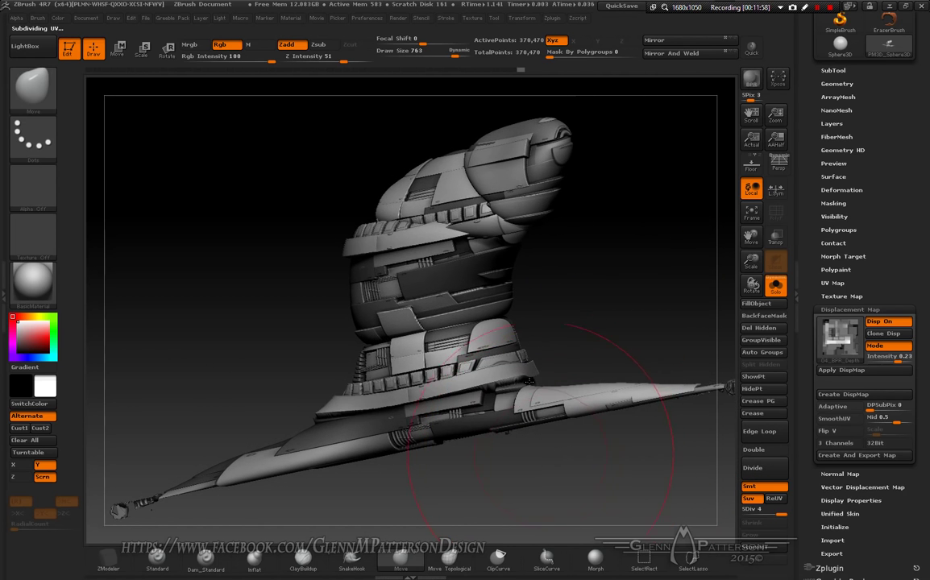
drag(581, 276, 635, 278)
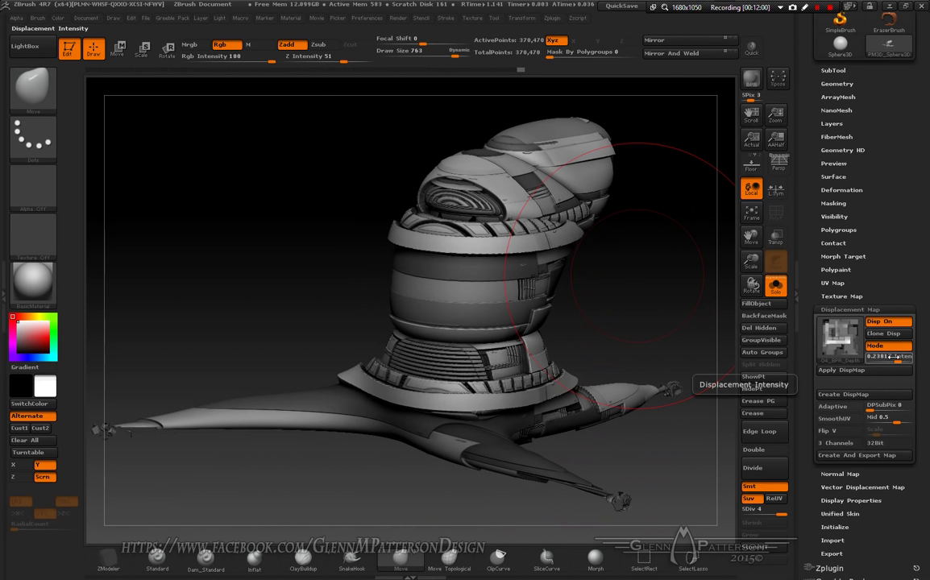
- Set the displacement map's intensity to 0.4
click(888, 356)
key(Return)
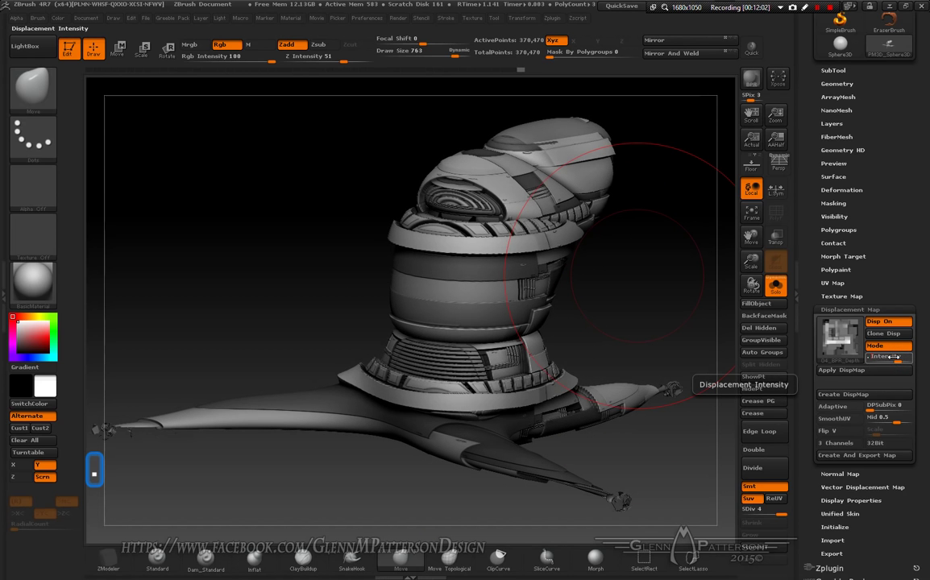
text(.4)
key(Return)
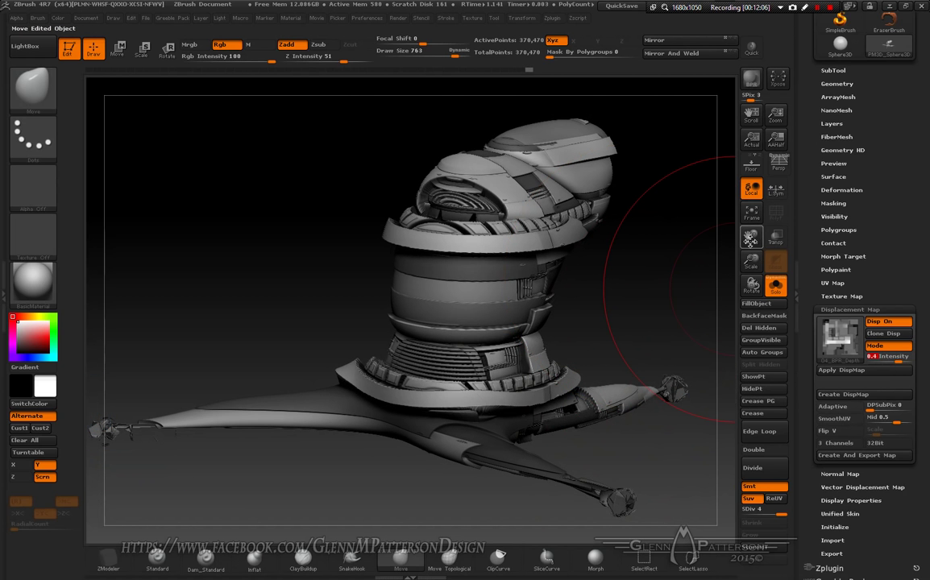
drag(751, 237, 578, 446)
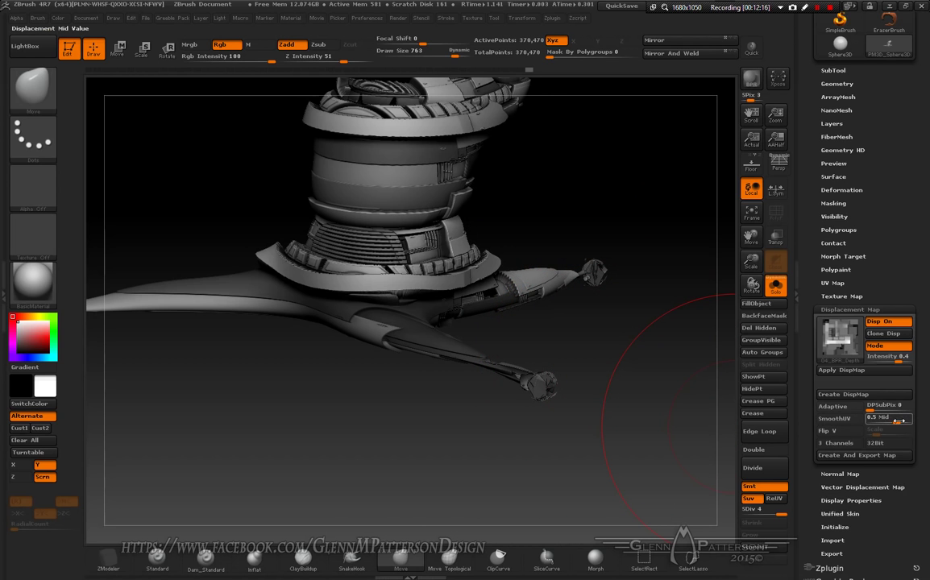
- Lower the displacement map's Mid value to about 0.149 and check the effect on the form
drag(898, 421, 896, 421)
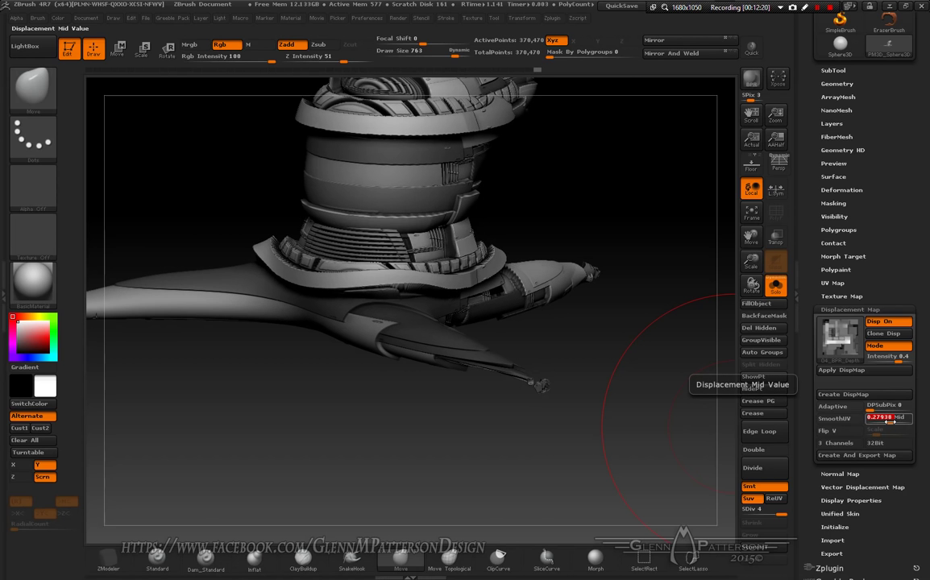
text(0.16)
key(Return)
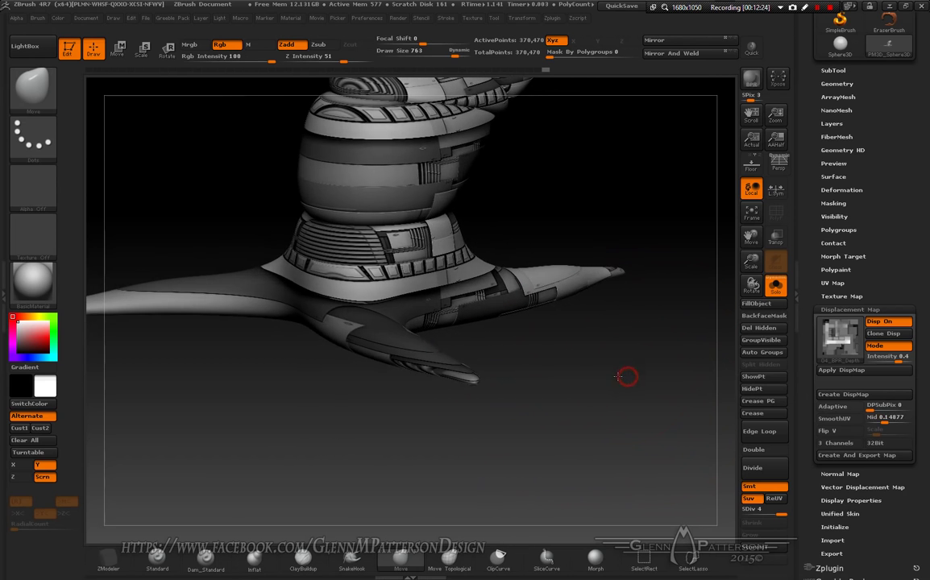
mouse_move(627, 376)
mouse_down()
mouse_move(616, 366)
mouse_move(601, 376)
mouse_up()
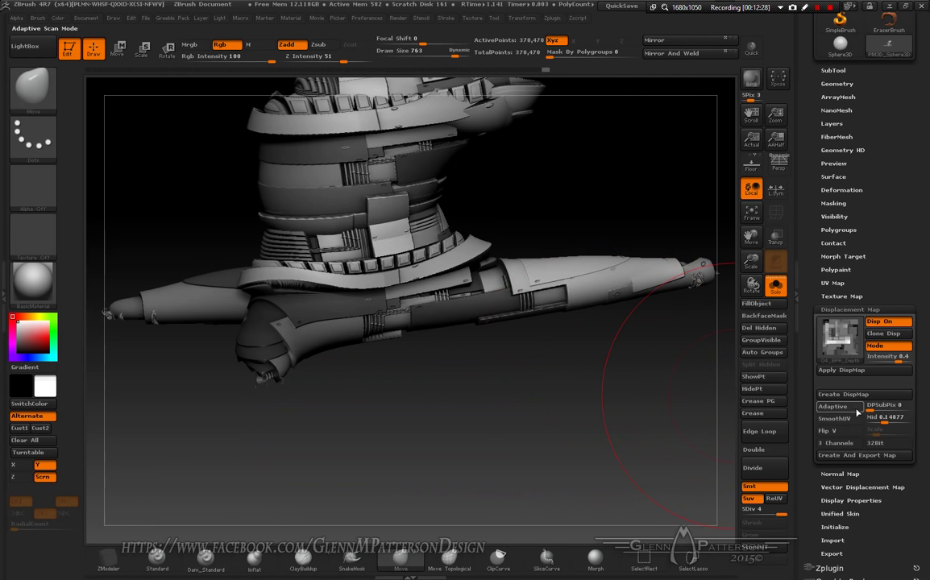
- Try a displacement Mid value of 0.5951 for comparison and return it to about 0.149
click(890, 419)
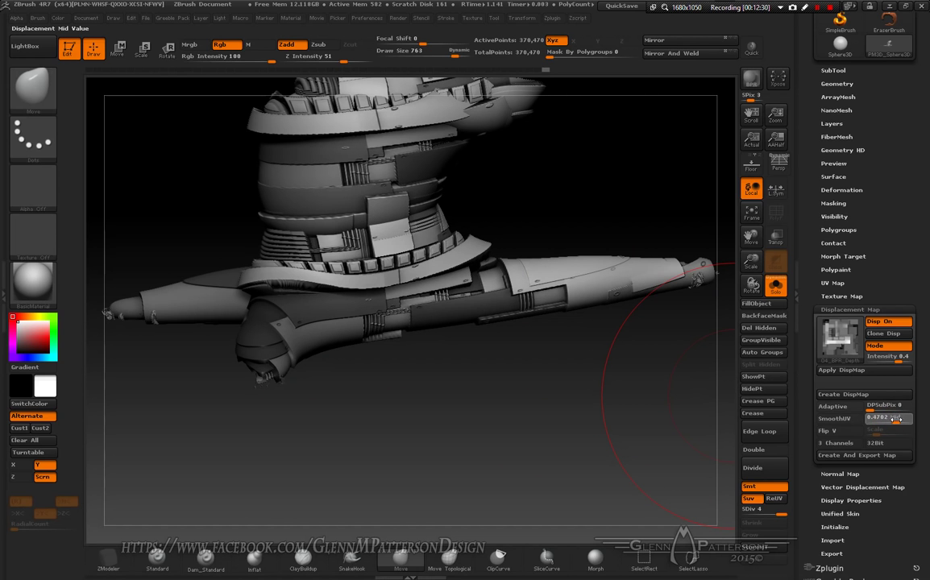
text(0.5951)
key(Return)
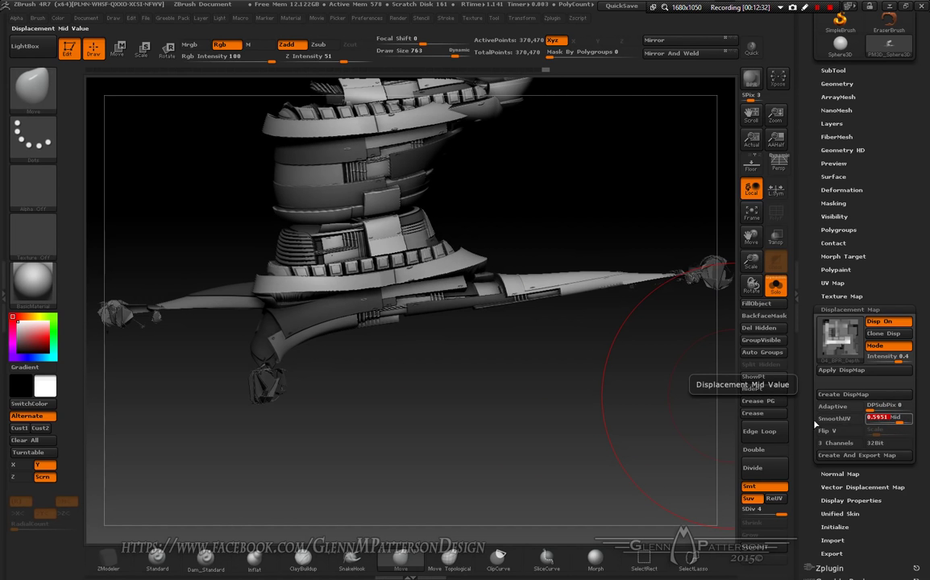
click(888, 418)
key(Return)
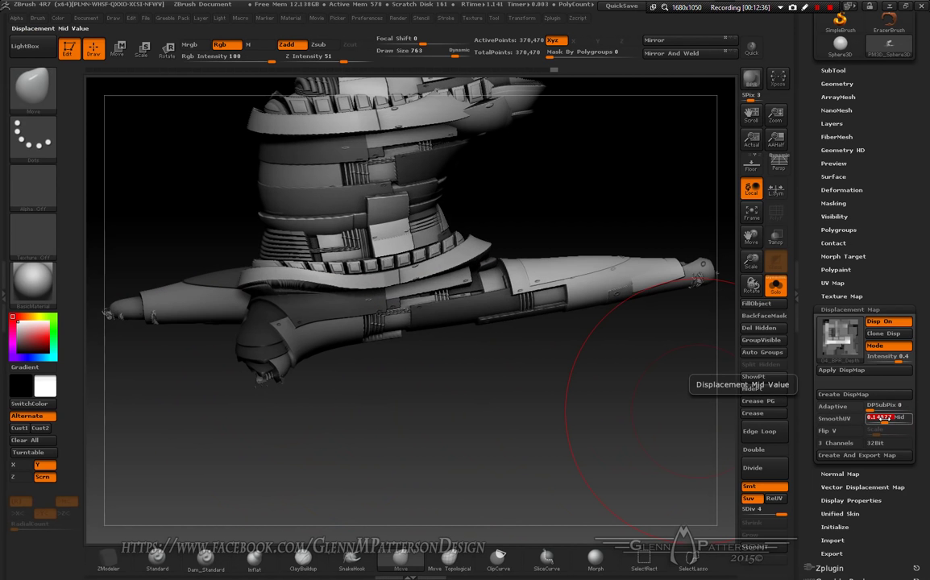
- Inspect the whole displaced form from several sides and review the model's UV map settings
drag(459, 475, 573, 403)
drag(590, 338, 559, 334)
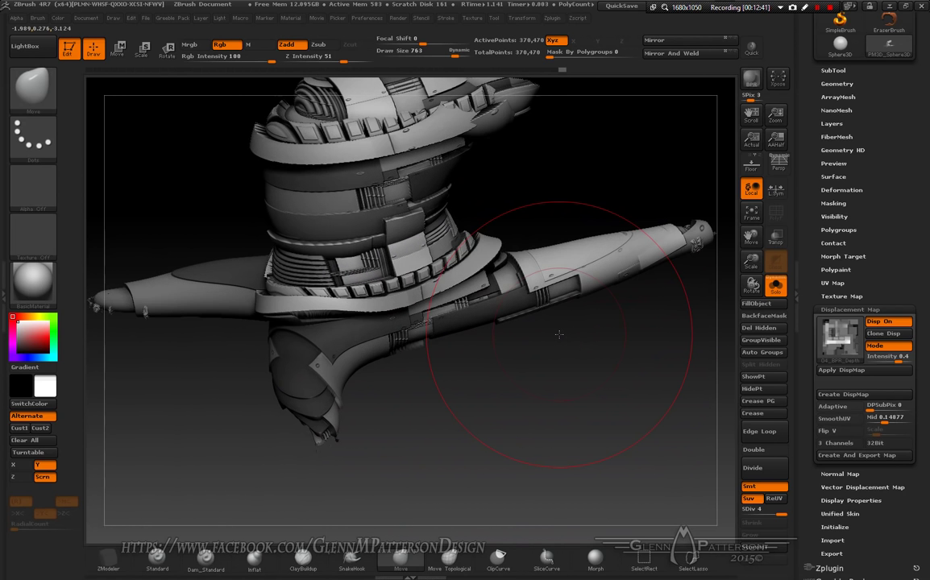
click(751, 213)
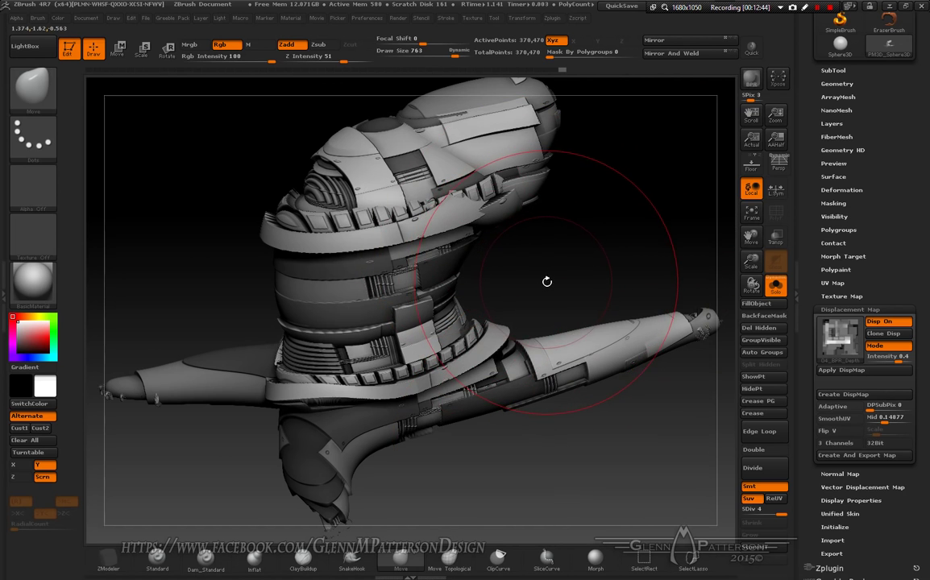
drag(546, 282, 591, 296)
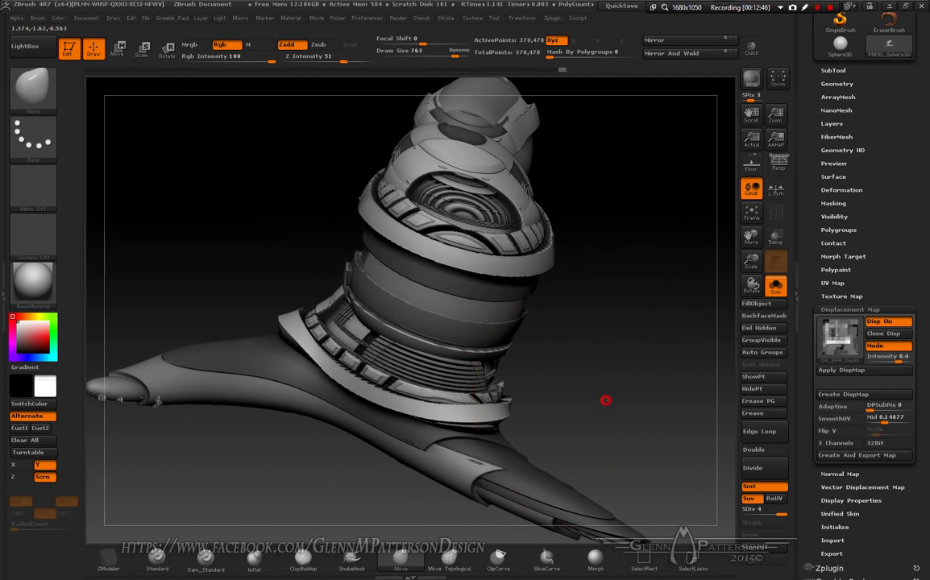
drag(604, 400, 550, 427)
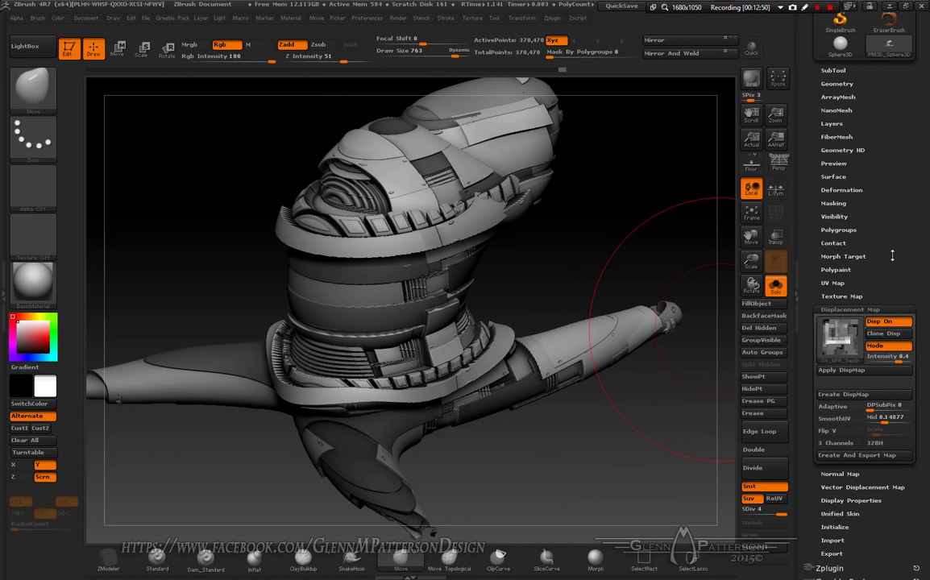
drag(892, 253, 906, 339)
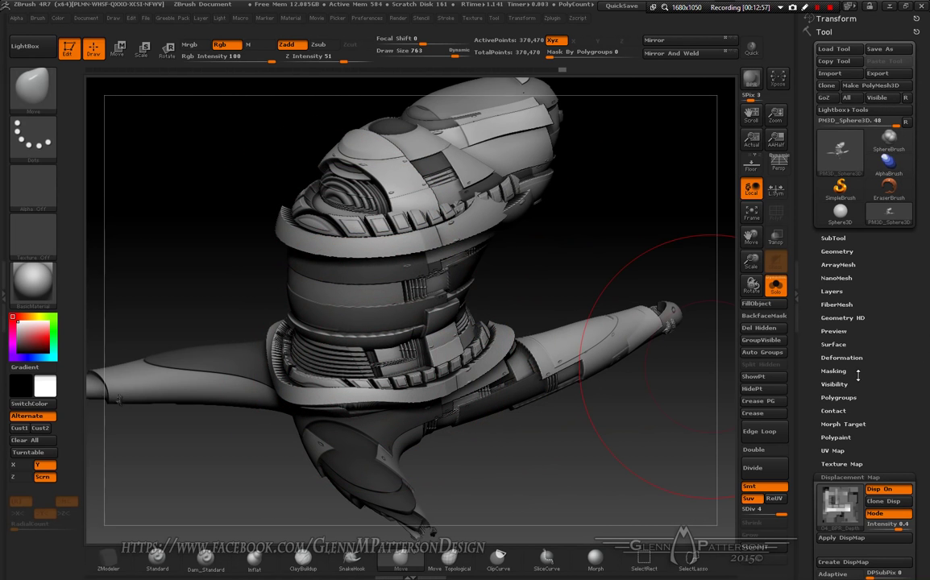
drag(880, 409, 885, 349)
click(834, 343)
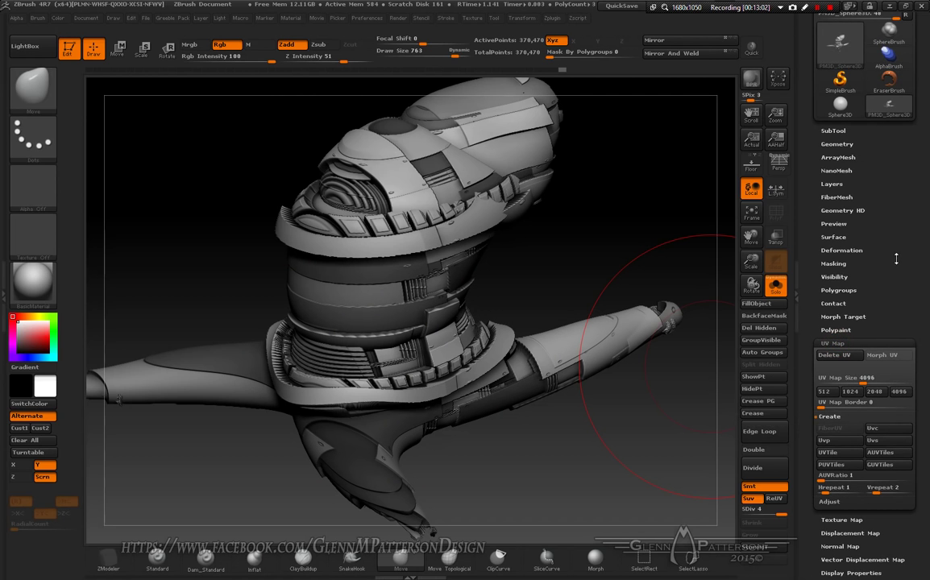
drag(896, 258, 926, 287)
drag(878, 258, 889, 317)
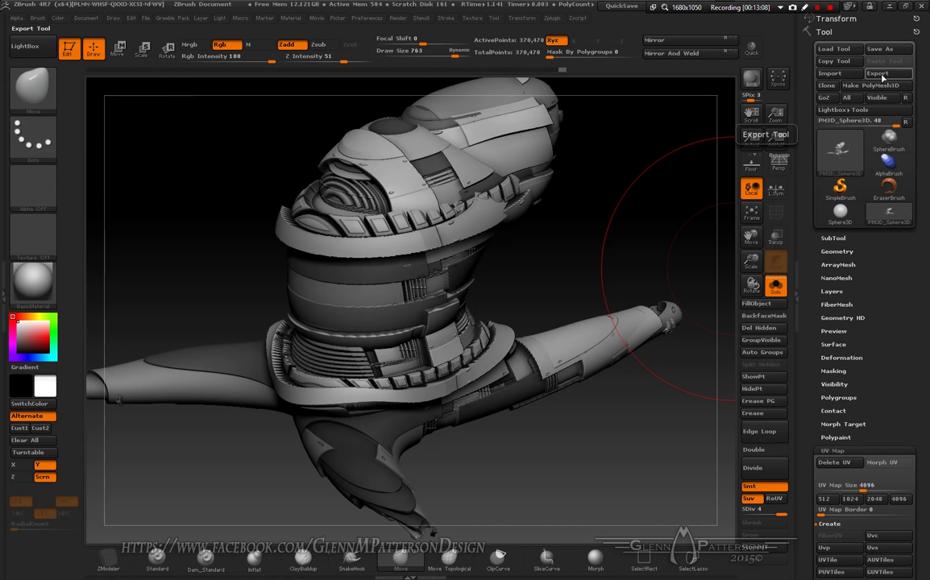
- Drop the mesh to subdivision level 1 and set its export scale to 1
click(742, 509)
drag(814, 358, 895, 286)
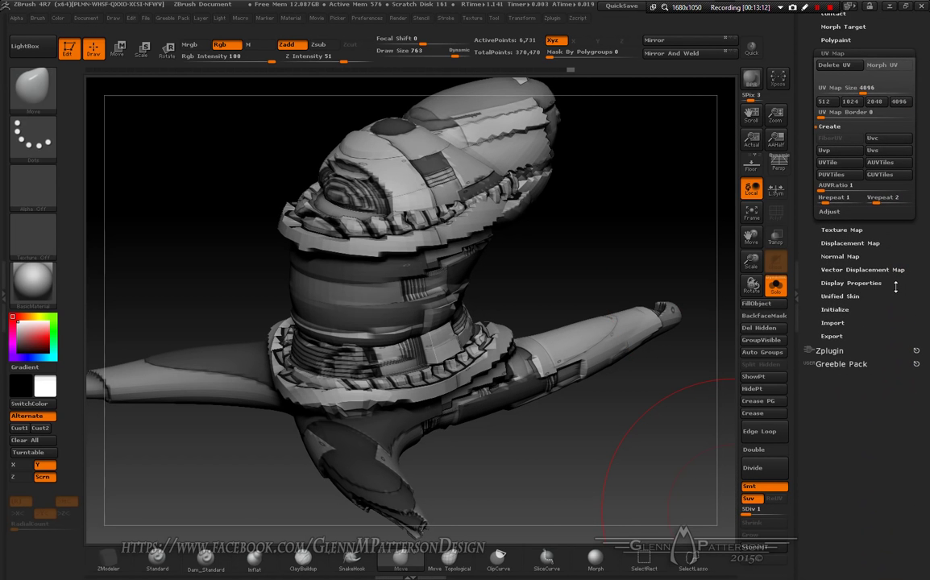
click(834, 336)
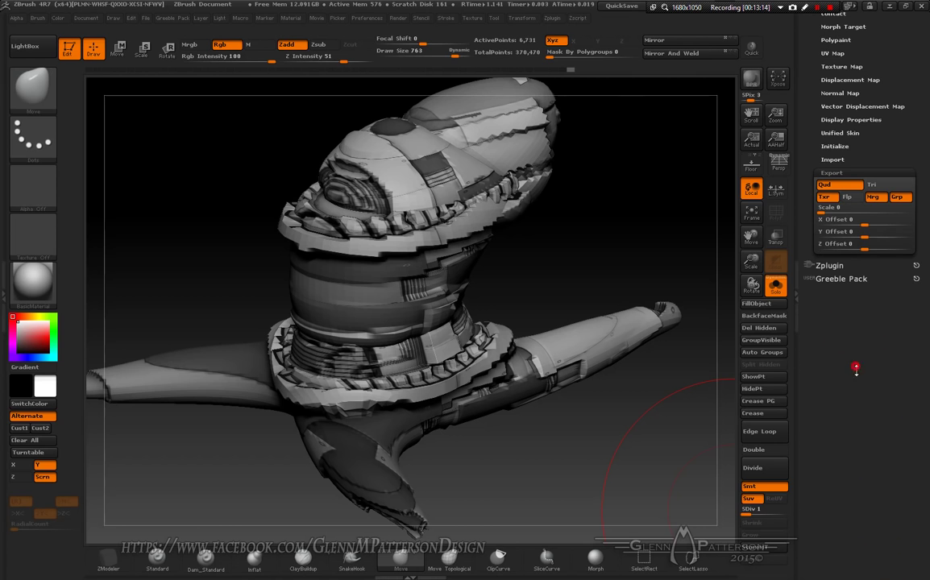
scroll(855, 354, up, 3)
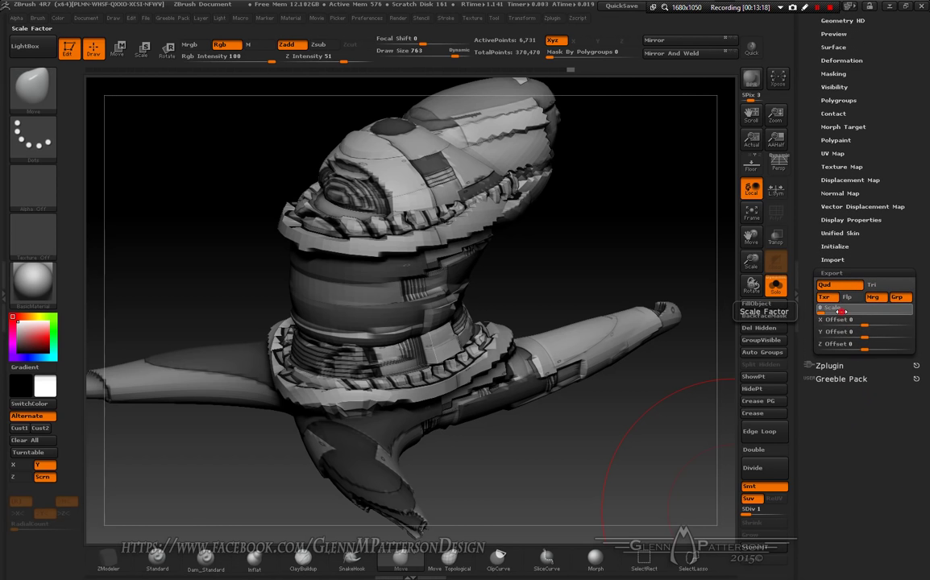
text(1)
key(Return)
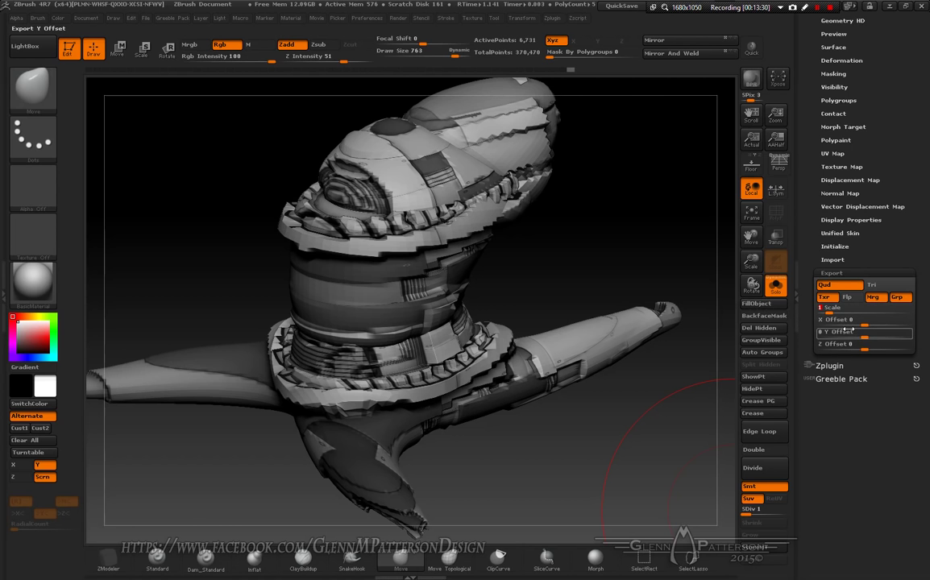
- Export the mesh in OBJ format, overwriting Export.OBJ in the TiledGreebles 04 folder
drag(901, 148, 925, 268)
drag(895, 371, 895, 296)
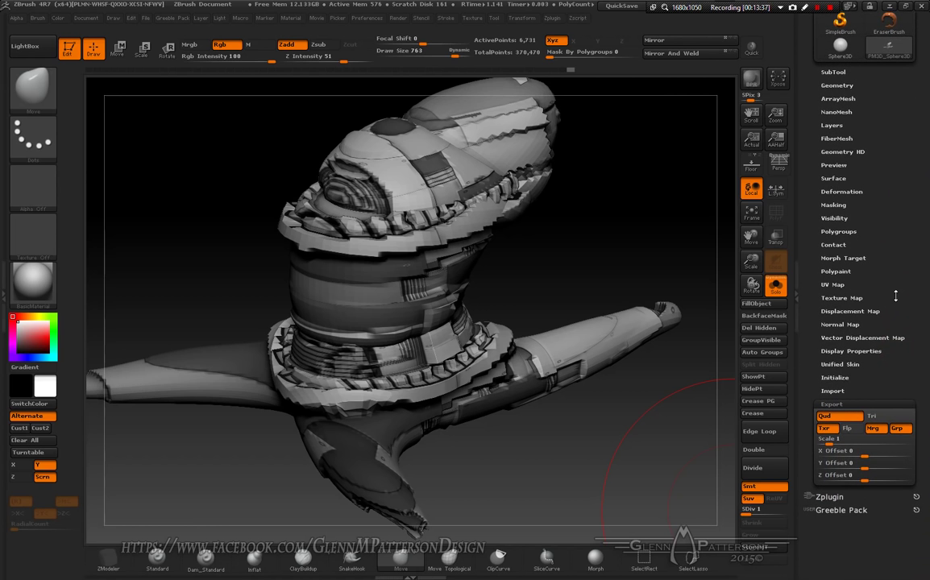
scroll(895, 296, up, 4)
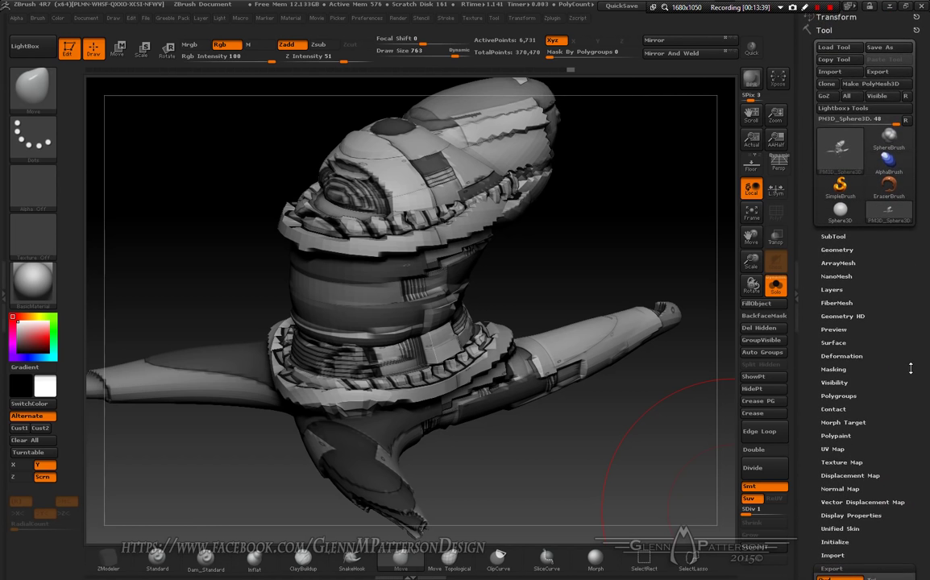
click(878, 73)
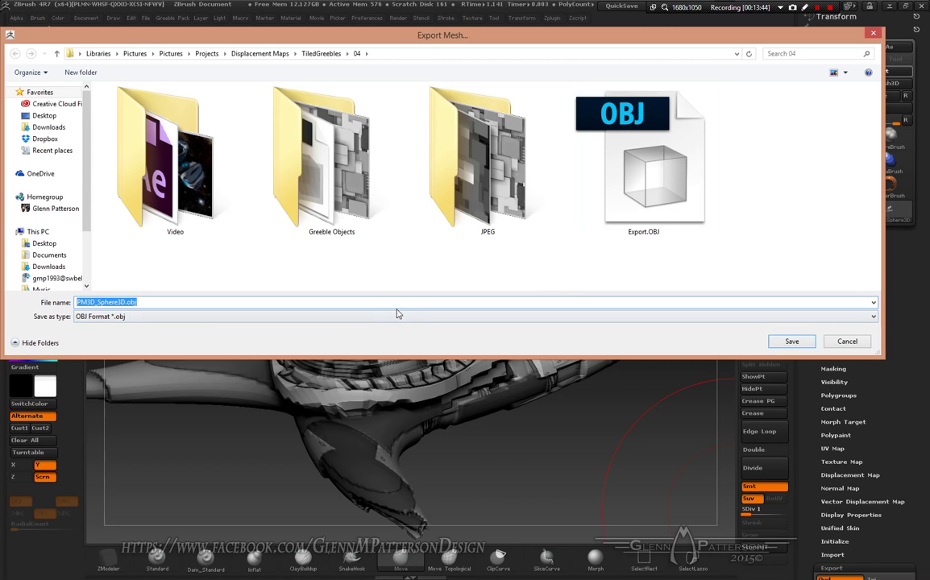
double_click(642, 211)
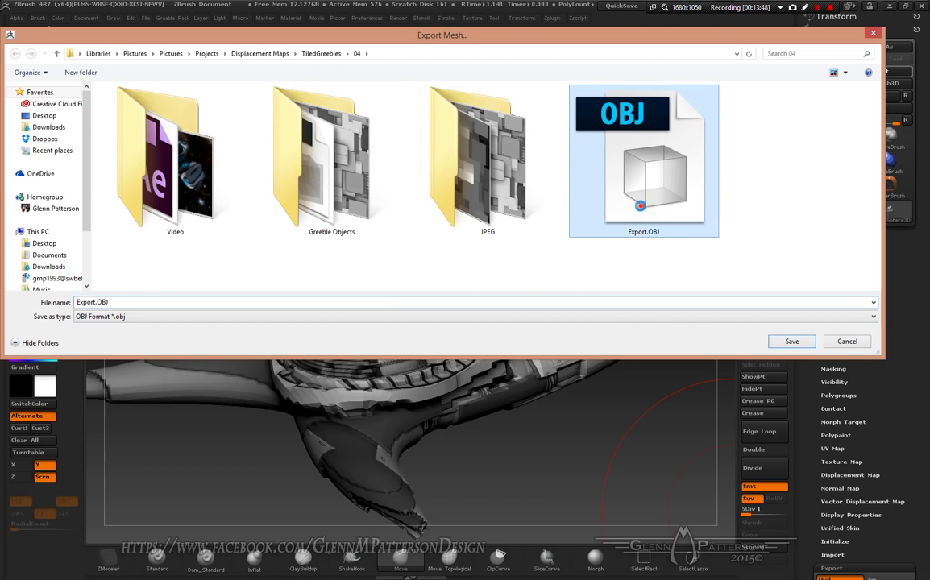
click(494, 289)
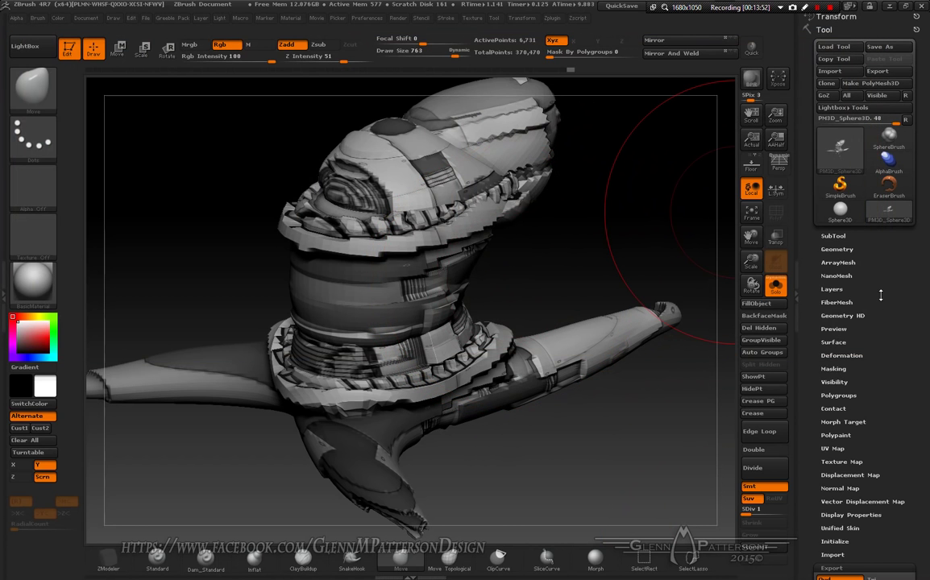
- Import Export.OBJ from the TiledGreebles 04 folder back into the current subdivided tool
click(839, 71)
click(655, 187)
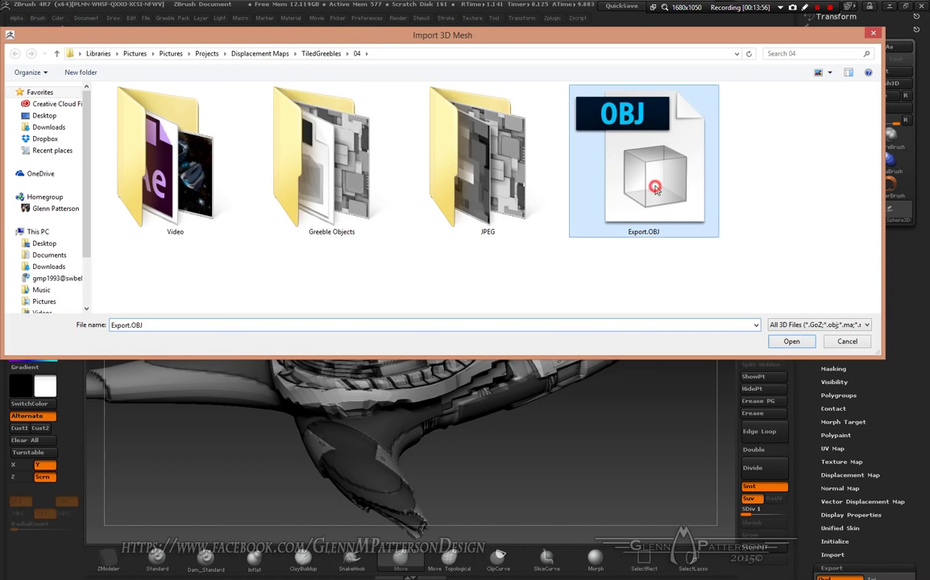
double_click(655, 187)
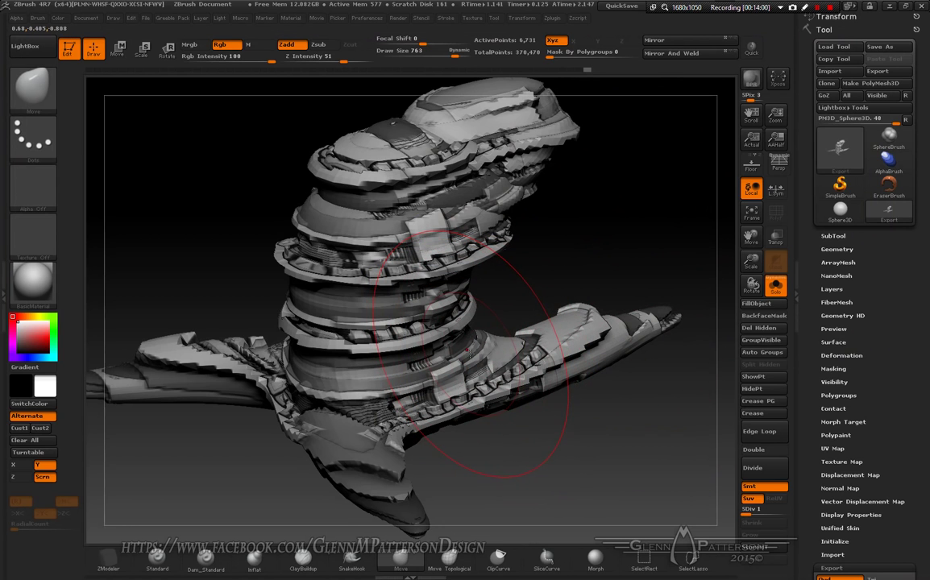
- Set the UV map's vertical repeat (Vrepeat) to 1
click(835, 445)
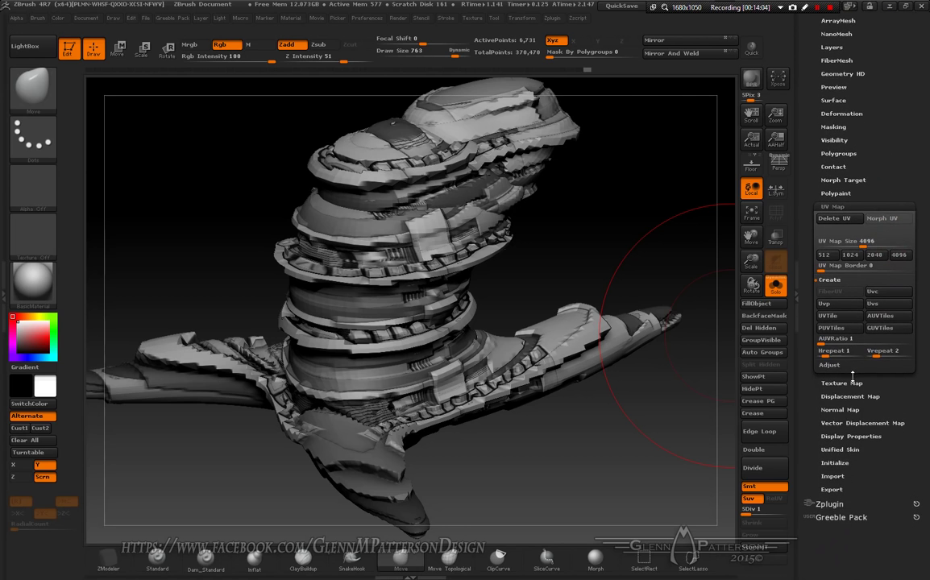
click(886, 352)
text(1)
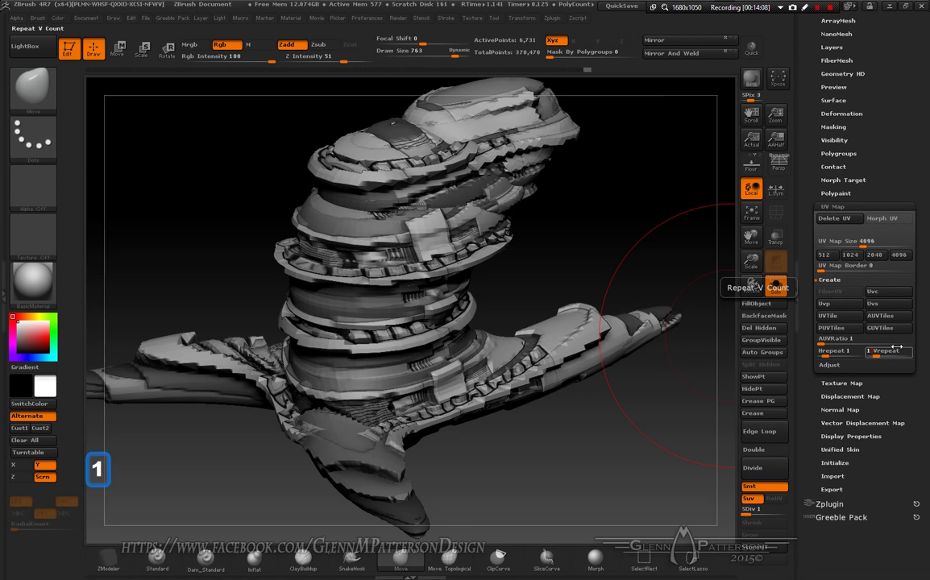
key(Return)
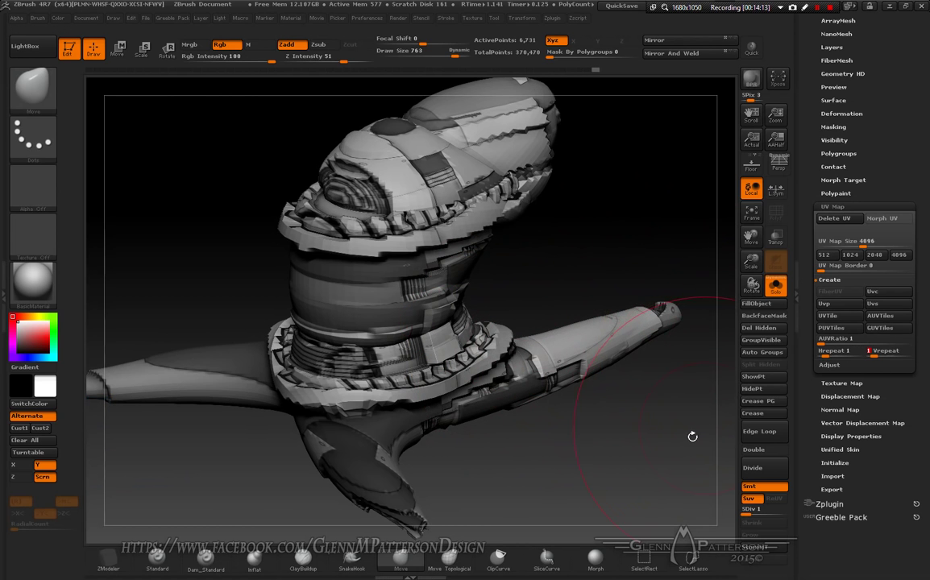
- Return the mesh to subdivision level 4 and open the displacement map settings
mouse_move(638, 445)
mouse_down()
mouse_move(633, 500)
mouse_move(653, 467)
mouse_move(640, 448)
mouse_move(649, 445)
mouse_move(595, 431)
mouse_up()
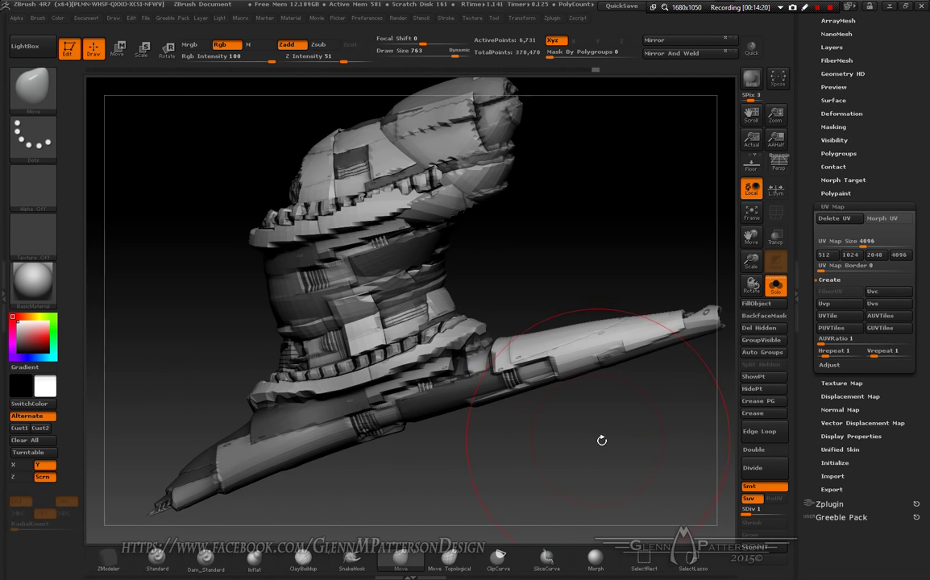
mouse_move(583, 188)
mouse_down()
mouse_move(630, 191)
mouse_move(656, 216)
mouse_move(637, 242)
mouse_move(685, 361)
mouse_up()
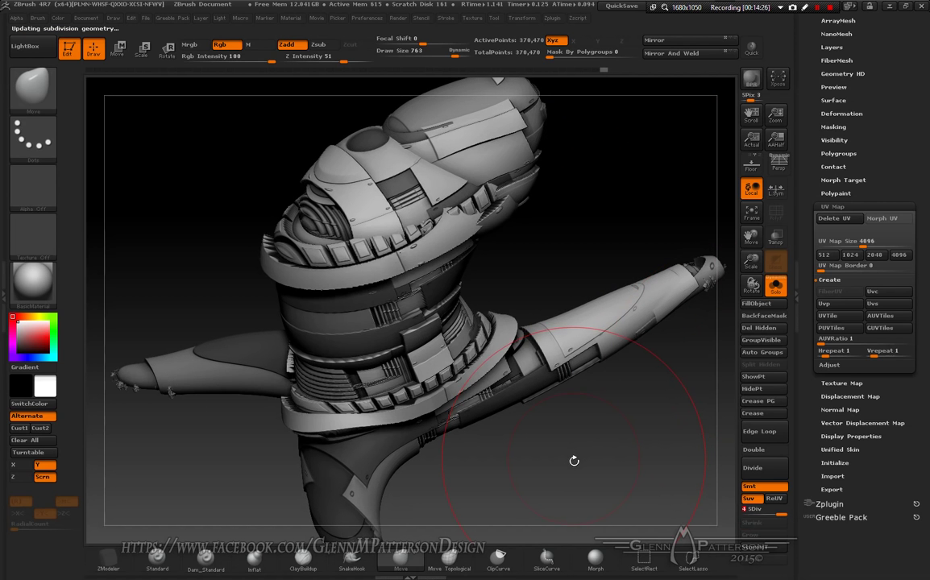
drag(570, 461, 570, 419)
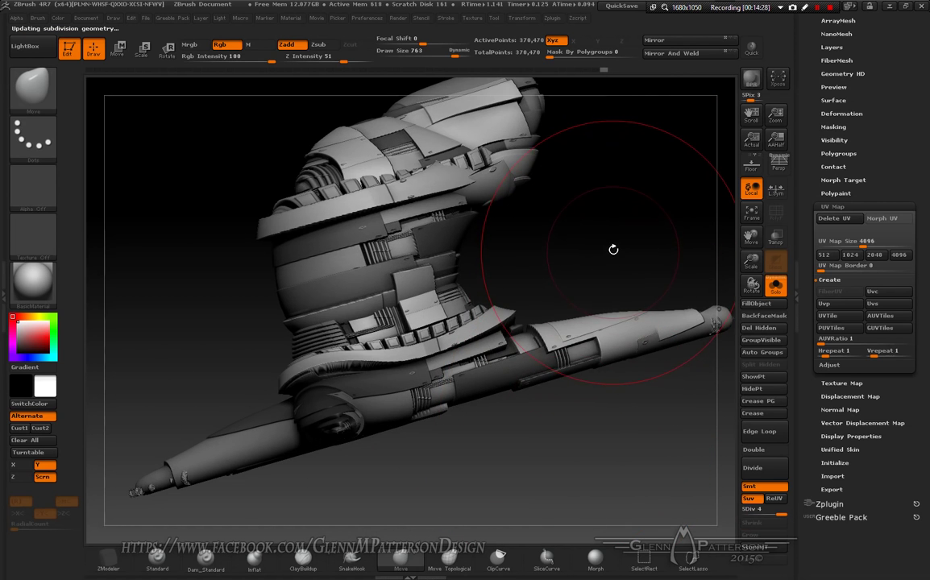
drag(614, 249, 623, 274)
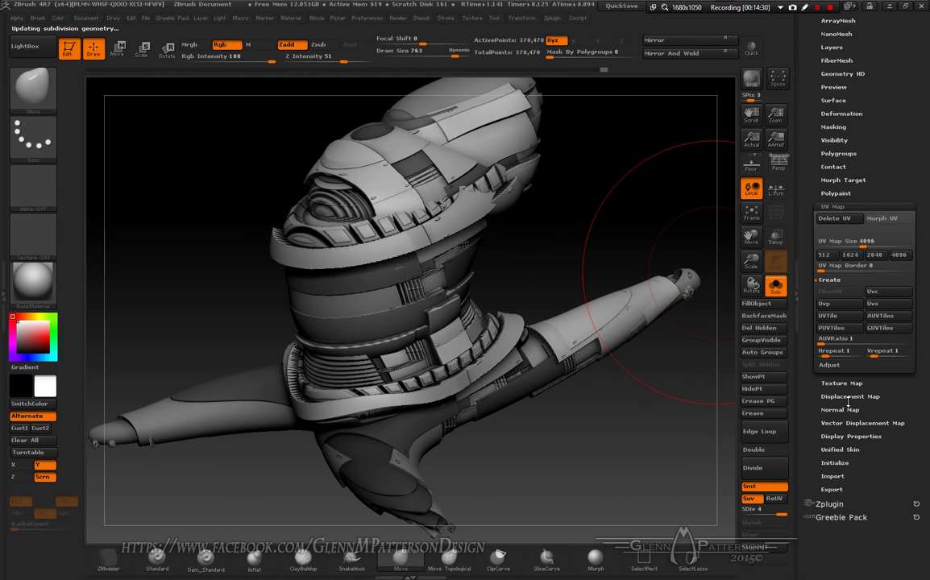
click(848, 396)
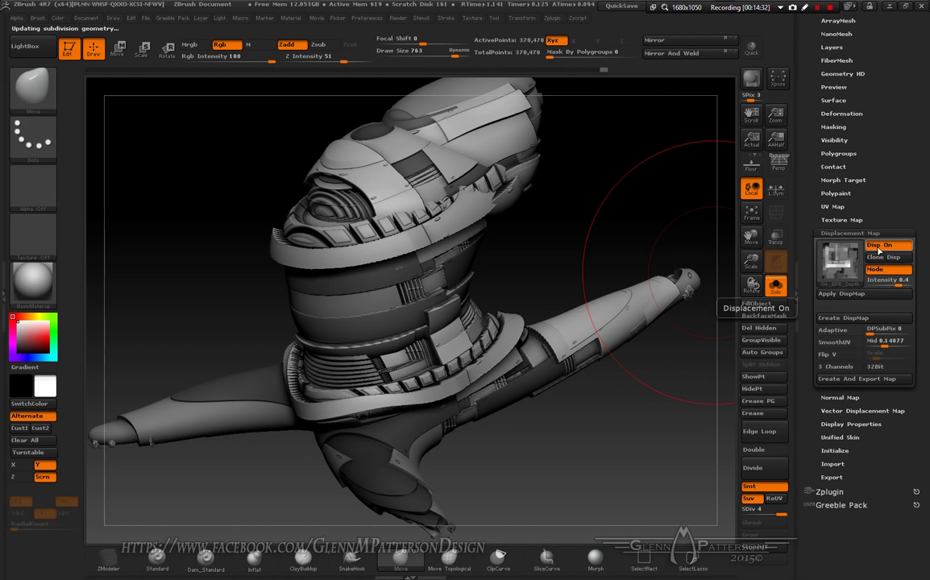
- Turn off the displacement map, then enable Quick 3D Edit and radial symmetry around Y with a count of 3
click(878, 246)
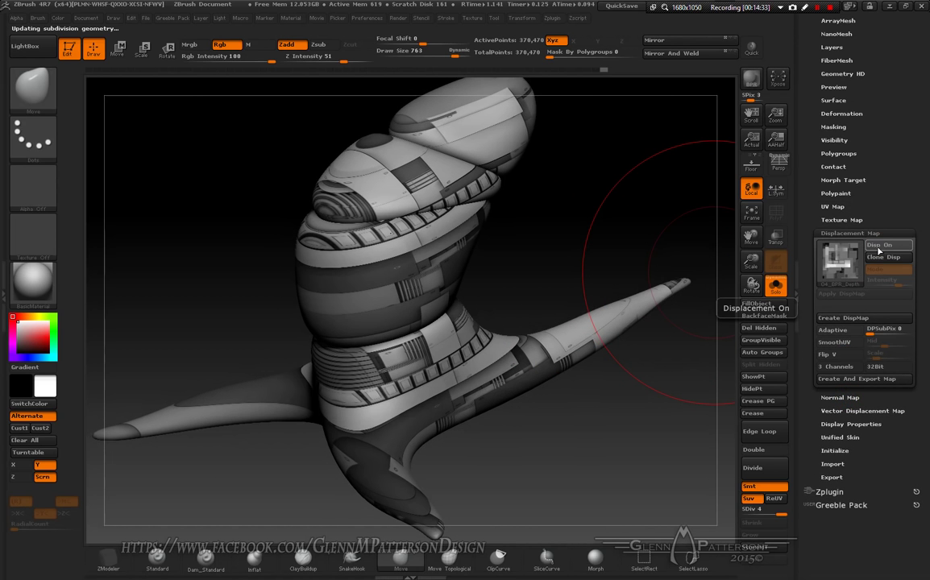
click(752, 50)
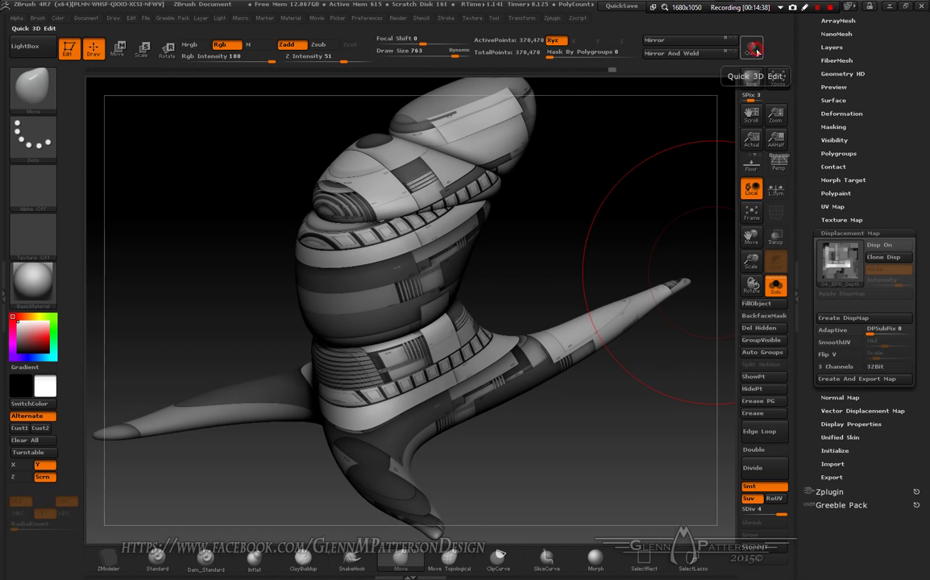
mouse_move(614, 215)
mouse_down()
mouse_move(614, 197)
mouse_move(620, 211)
mouse_up()
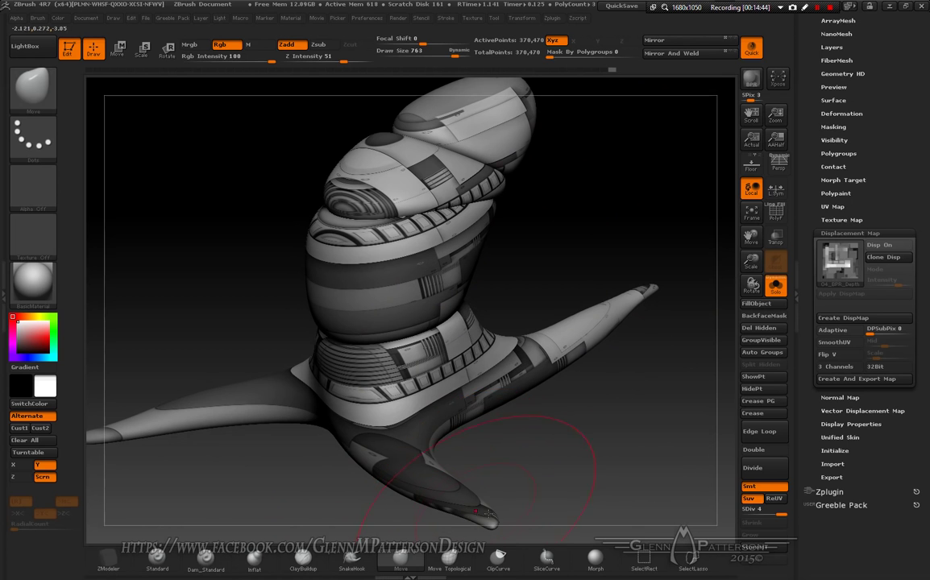
key(x)
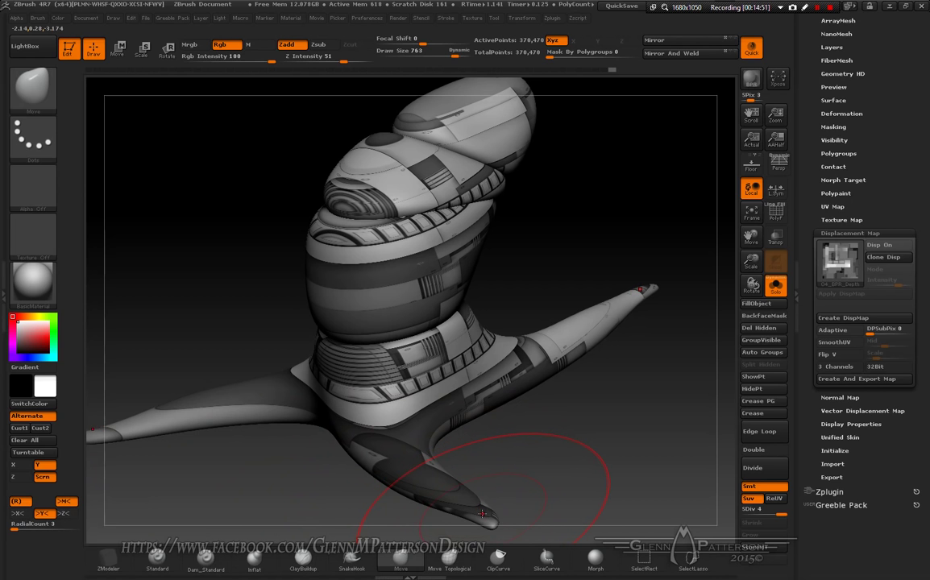
- Inflate the three thin leg tips at subdivision level 2 with the Inflat brush
click(253, 557)
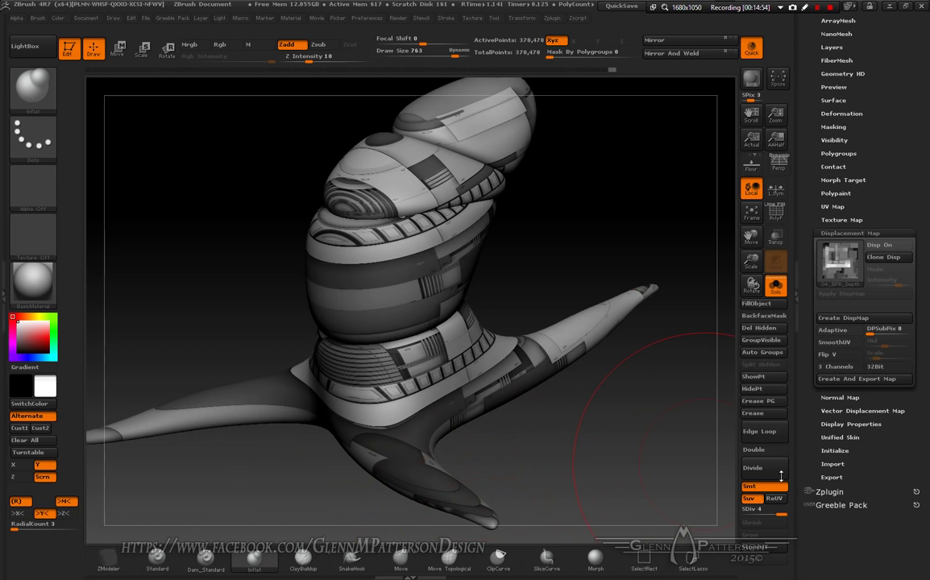
drag(777, 507, 765, 508)
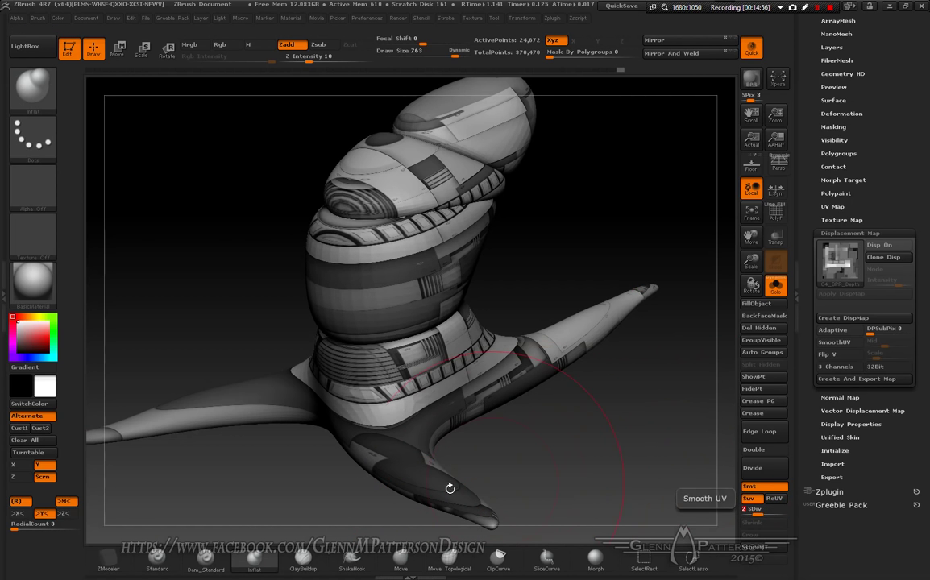
drag(473, 506, 463, 492)
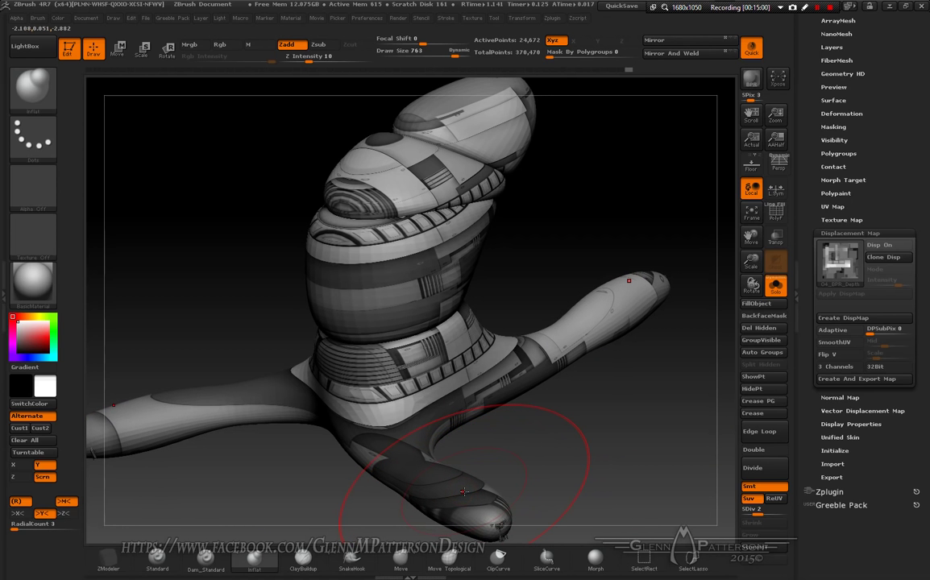
- Show the polyframe and turn off the texture map to inspect the stray geometry at the leg tips
drag(625, 443, 616, 439)
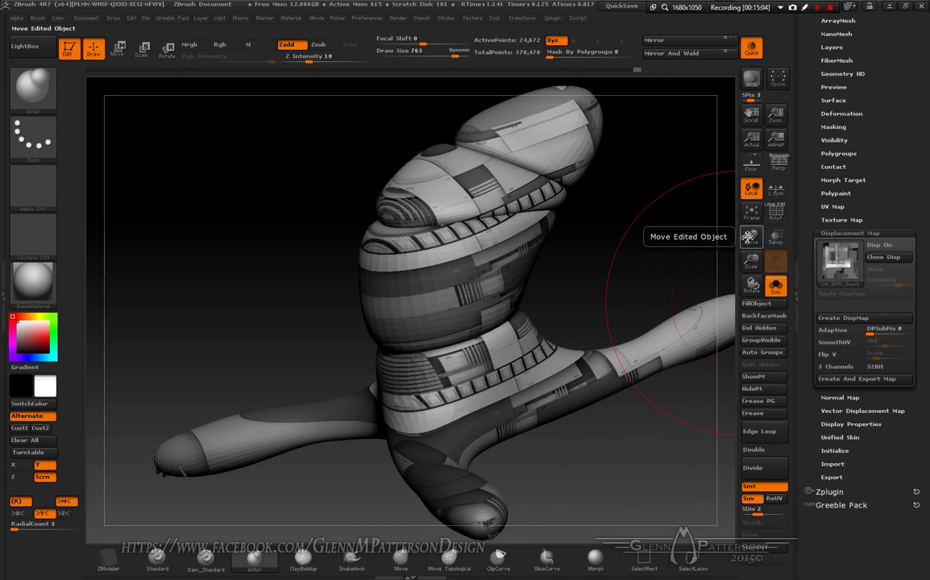
drag(751, 238, 696, 257)
drag(599, 386, 584, 354)
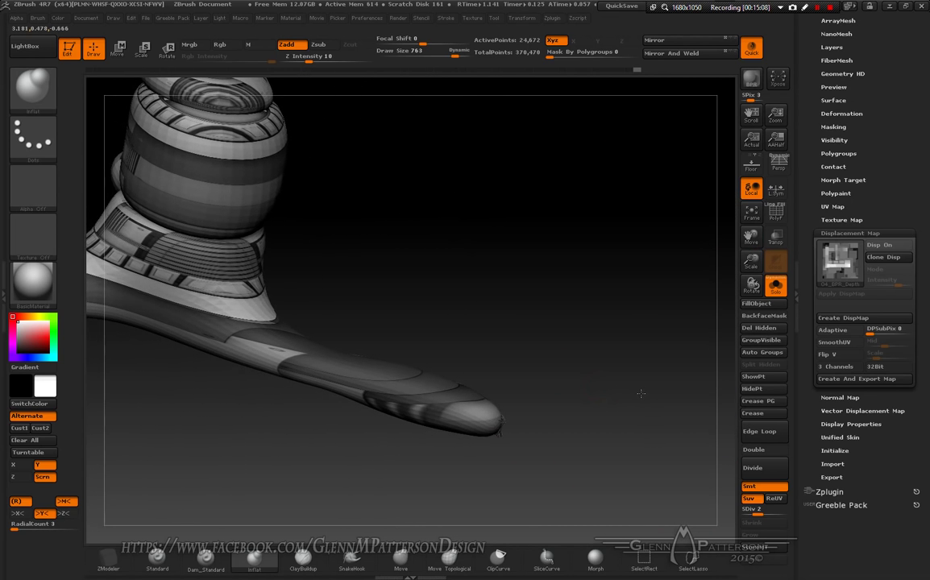
click(750, 262)
drag(749, 262, 741, 314)
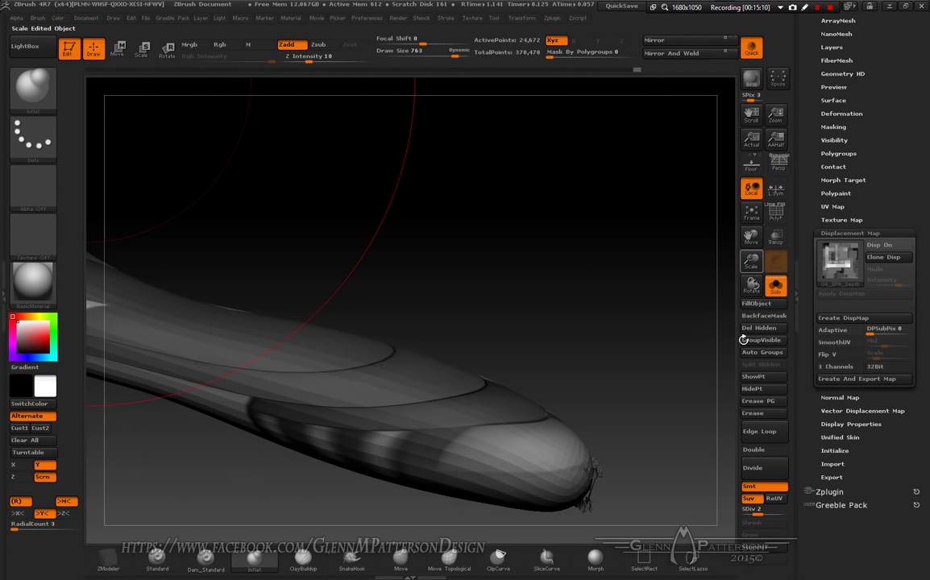
drag(635, 426, 603, 404)
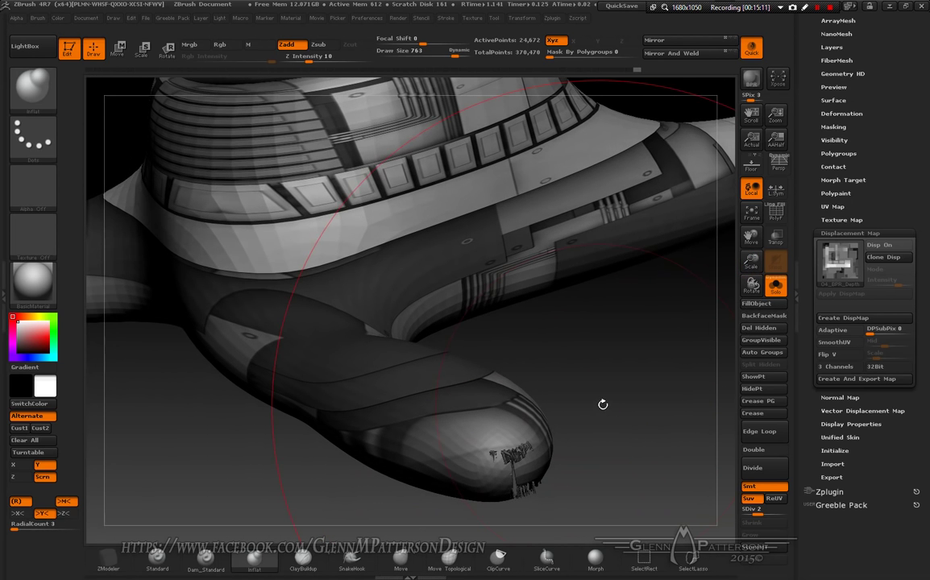
click(776, 214)
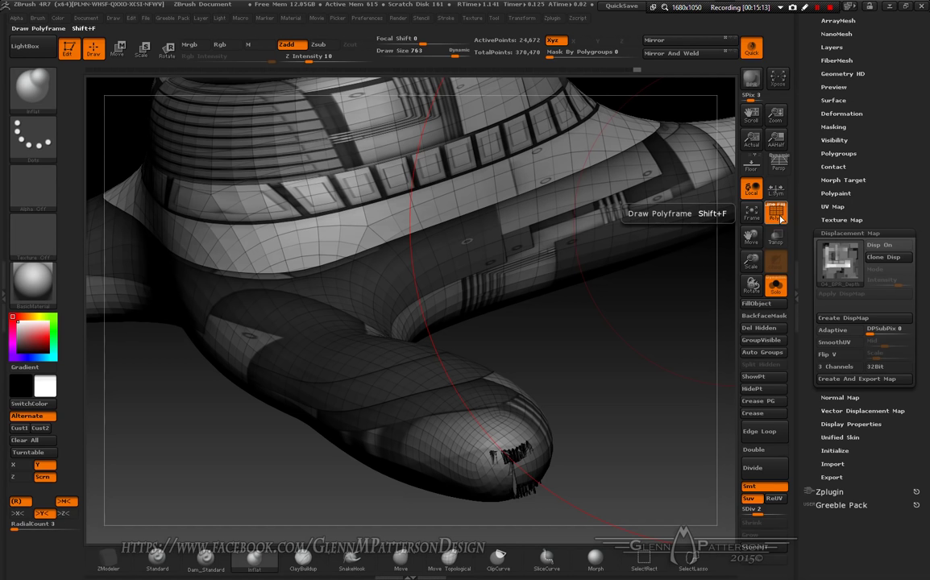
click(843, 218)
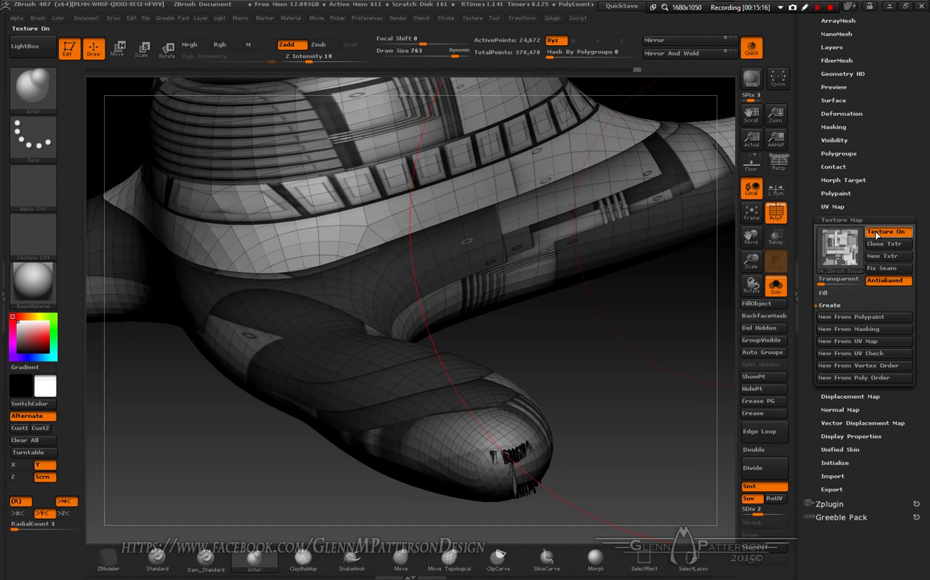
click(877, 232)
- Try to slice across the leg tip with the SliceCurve brush
mouse_move(685, 355)
mouse_down()
mouse_move(673, 409)
mouse_move(518, 538)
mouse_move(531, 525)
mouse_up()
key(ctrl+shift)
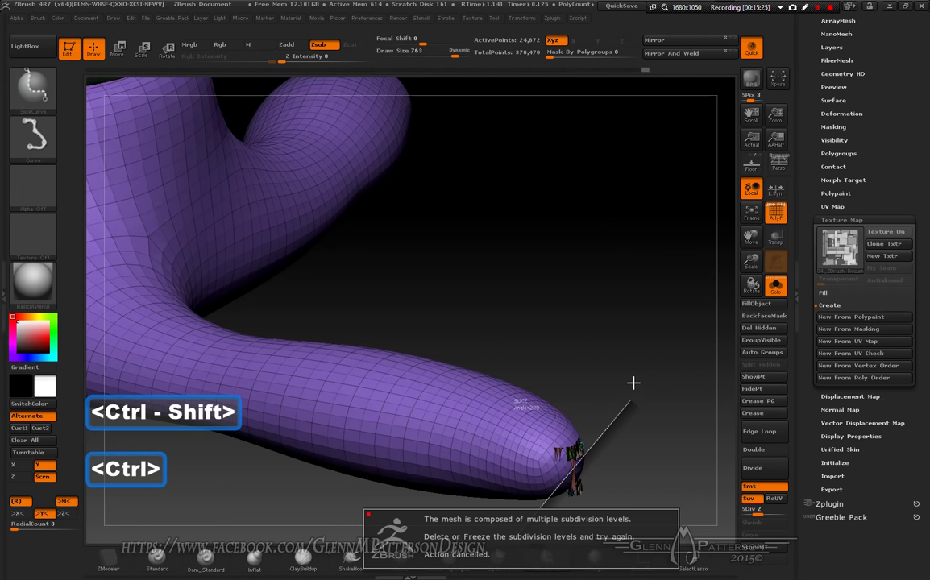
mouse_move(634, 380)
ctrl+mouse_down()
mouse_move(652, 370)
mouse_move(626, 540)
ctrl+mouse_up()
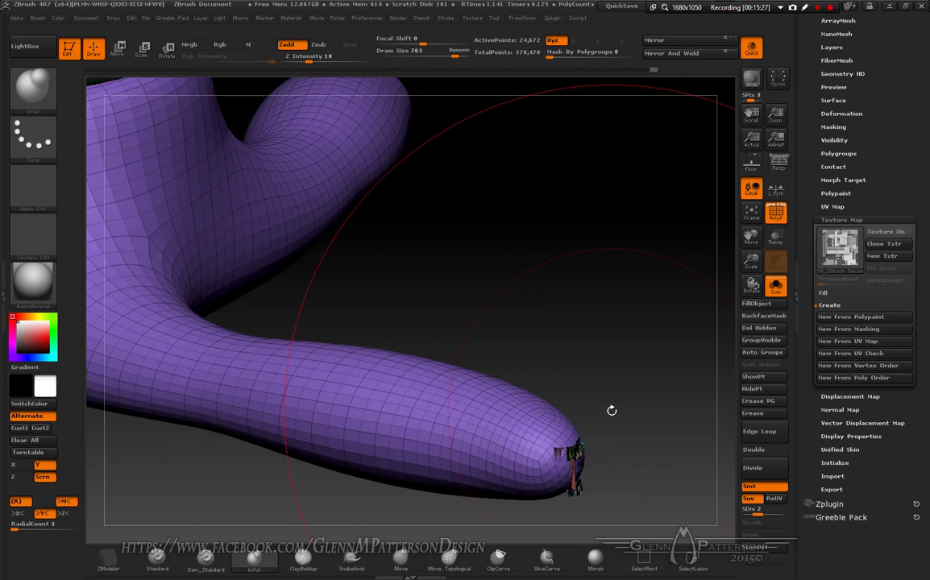
- Isolate the leg-tip area and hide the purple polygroup, leaving only the stray polygon fragments visible
ctrl+shift+drag(637, 386, 525, 519)
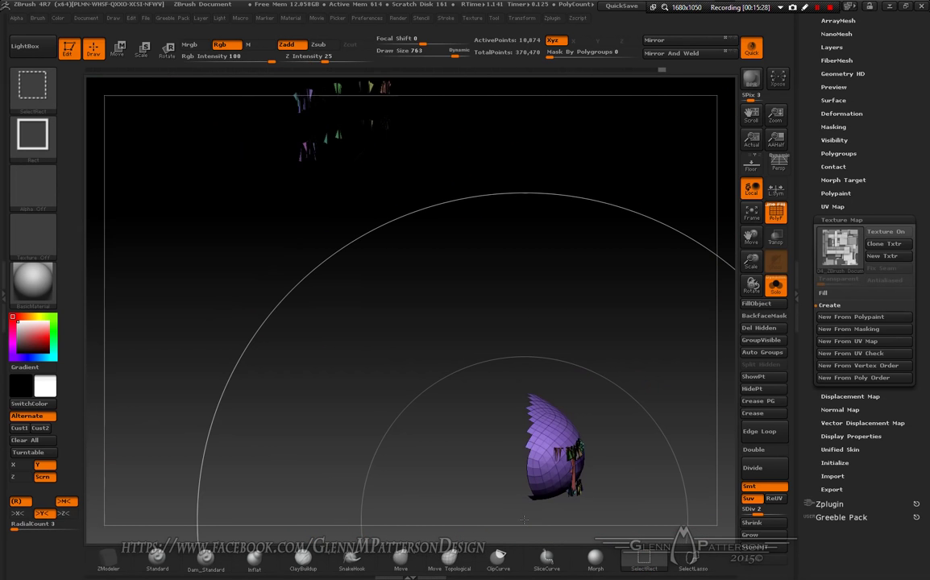
mouse_move(586, 323)
mouse_down()
mouse_move(552, 316)
mouse_move(564, 315)
mouse_up()
key(ctrl+shift)
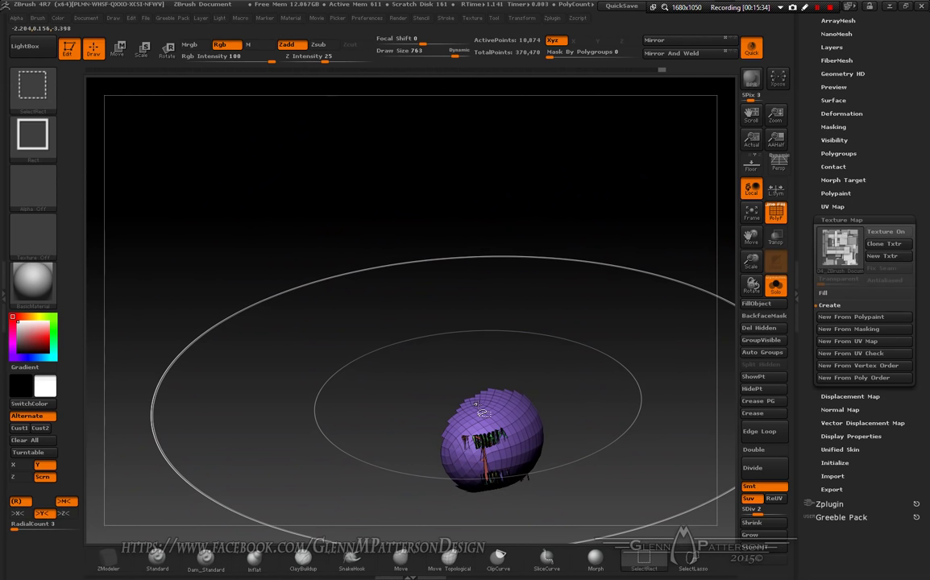
ctrl+shift+click(484, 413)
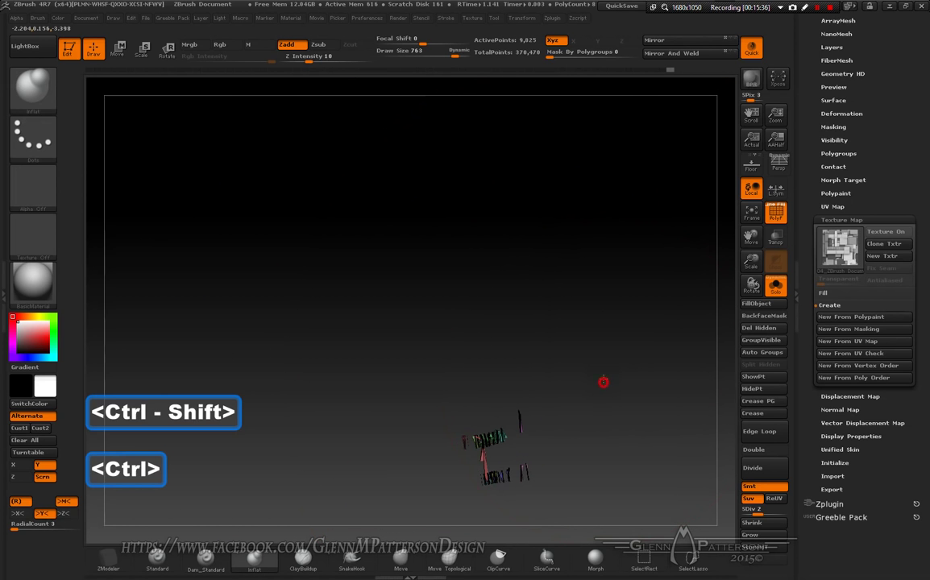
drag(664, 314, 685, 241)
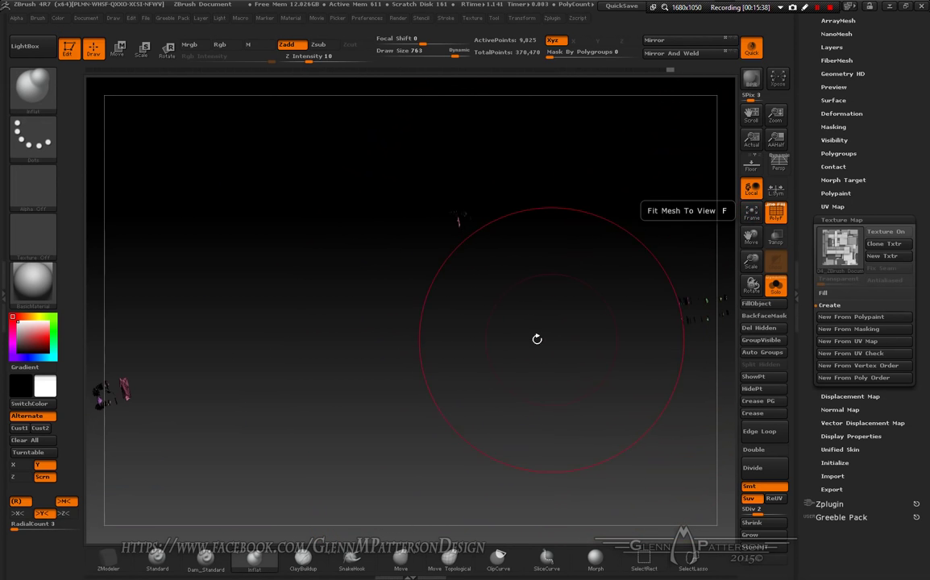
drag(457, 371, 468, 377)
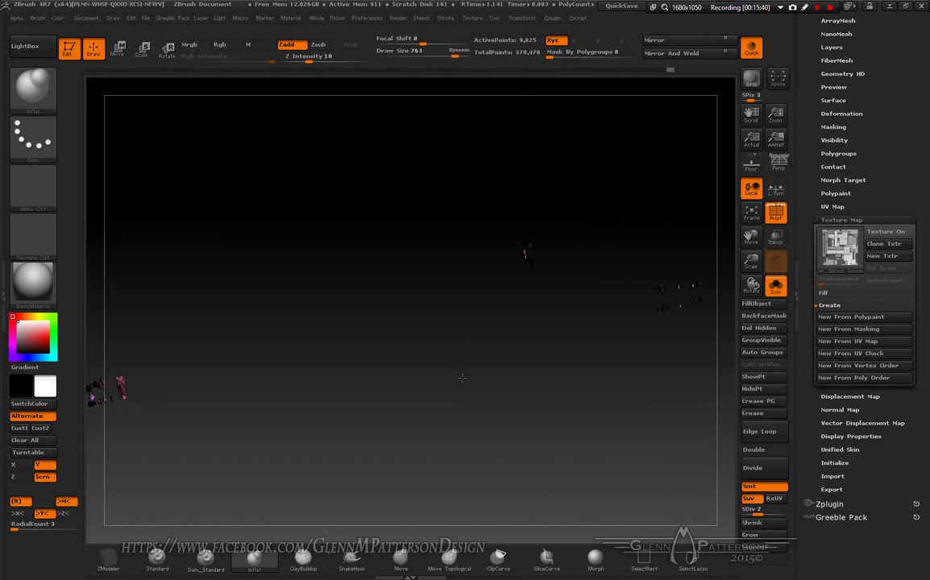
- Delete the stray fragments by switching to subdivision level 1, inverting the visibility and removing the hidden geometry
click(746, 328)
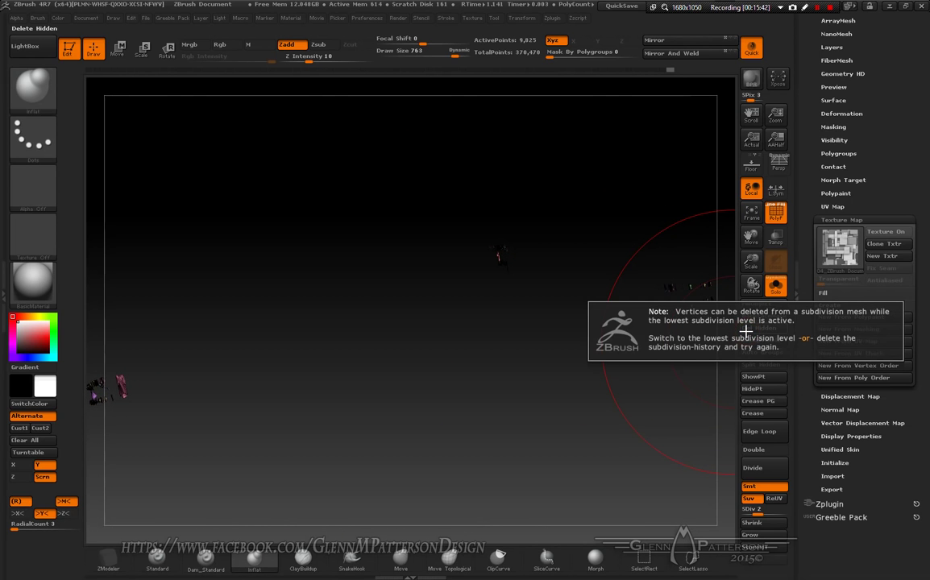
click(746, 510)
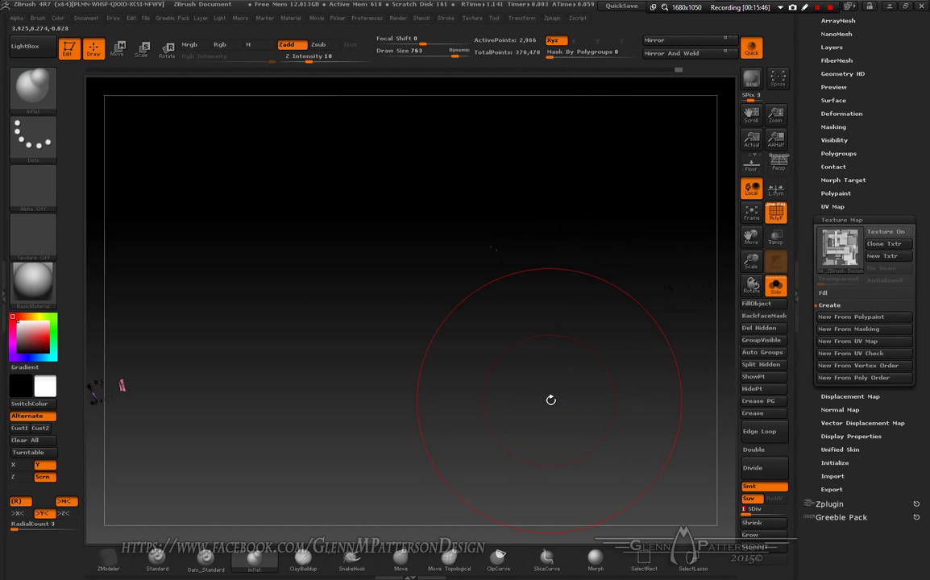
mouse_move(571, 401)
ctrl+shift+mouse_down()
mouse_move(598, 395)
mouse_move(560, 417)
ctrl+shift+mouse_up()
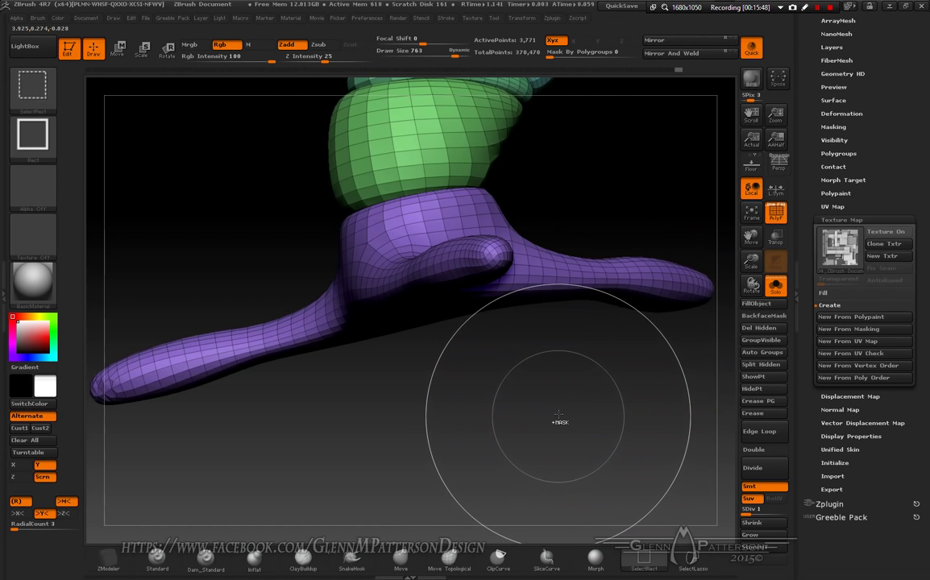
click(774, 328)
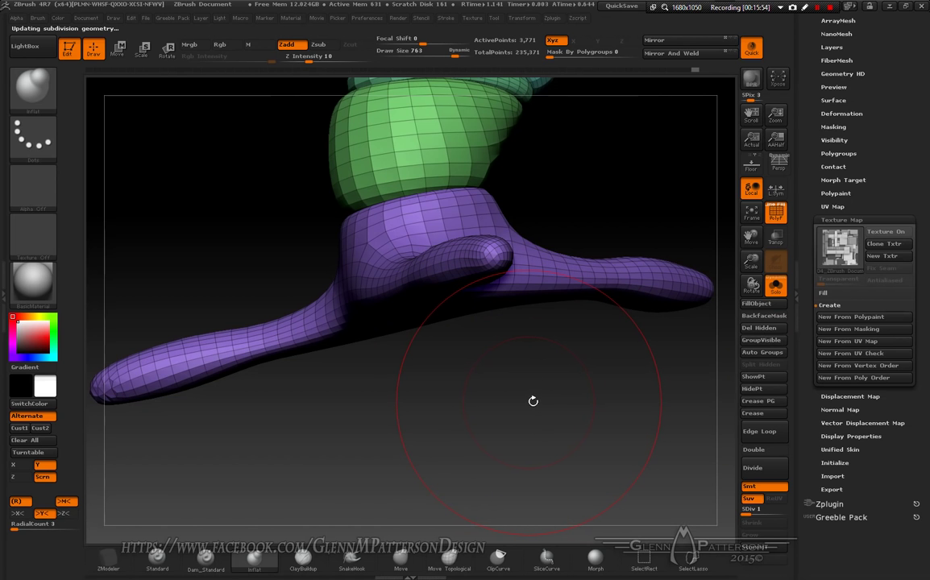
drag(548, 378, 546, 431)
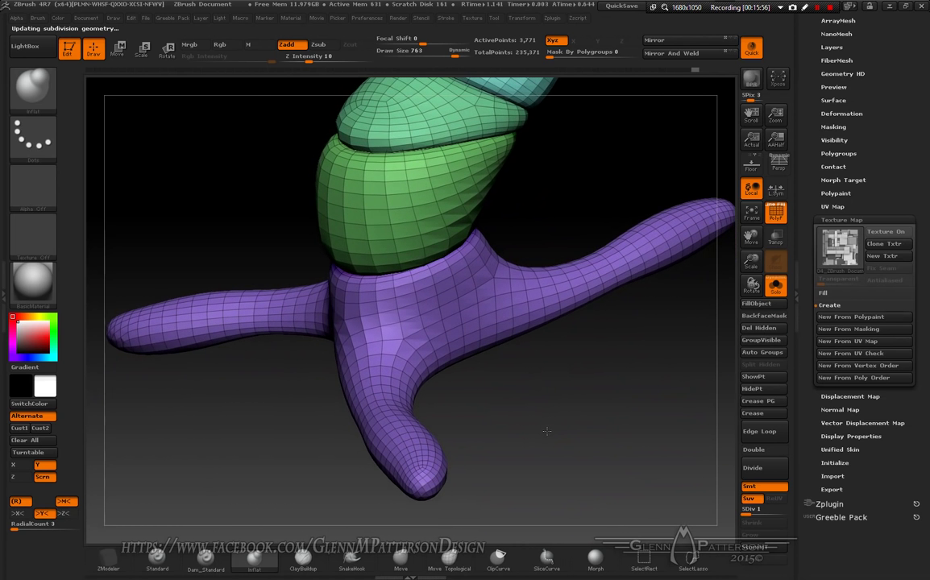
- Turn the texture map and displacement map back on with displacement Mode enabled, and hide the polyframe
click(884, 233)
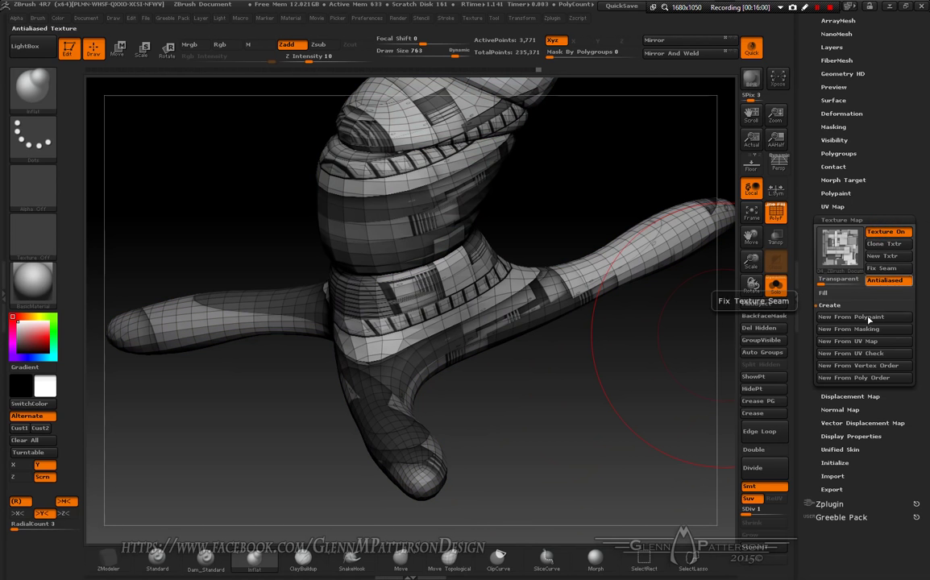
click(839, 396)
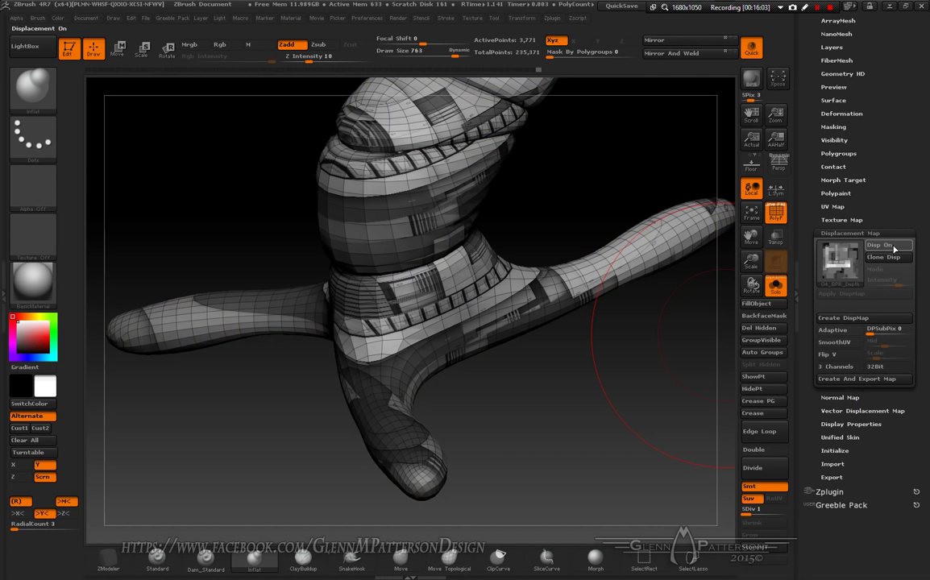
click(892, 246)
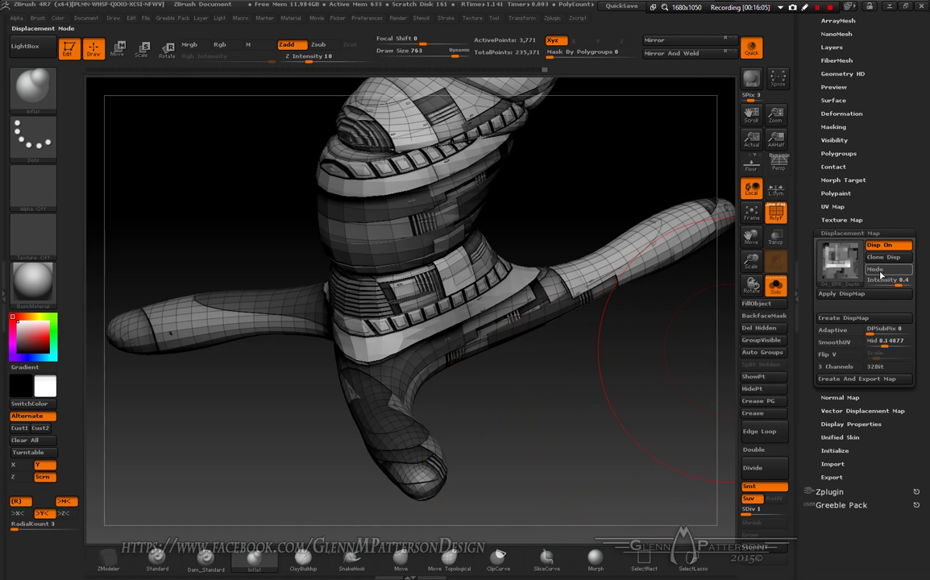
click(881, 270)
key(shift+f)
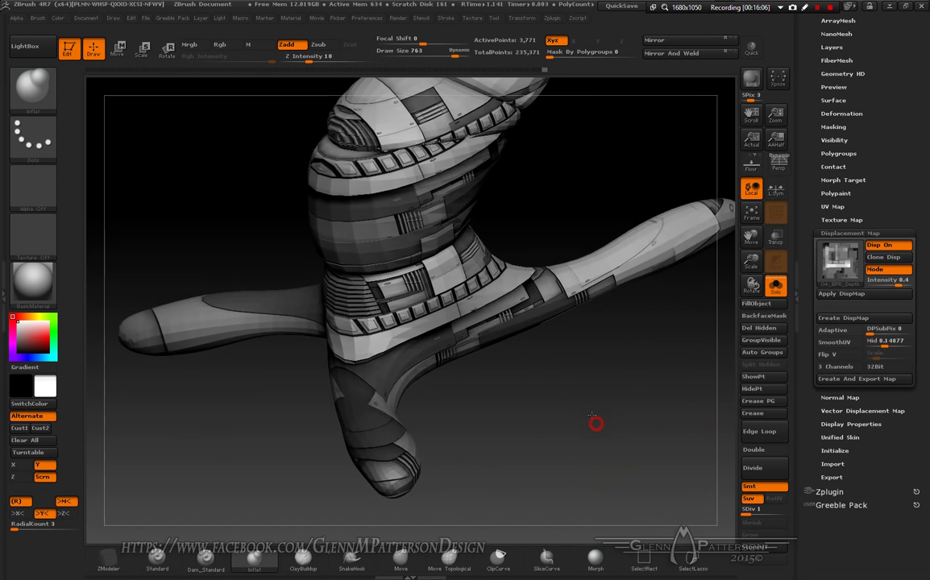
- Inspect the displaced legs from several angles and raise the mesh to subdivision level 4
drag(595, 422, 609, 417)
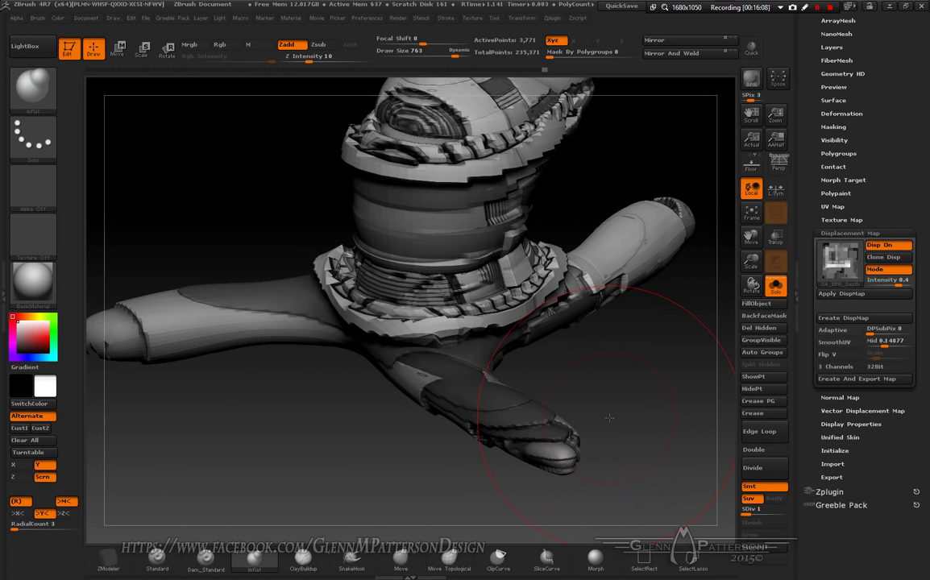
click(751, 214)
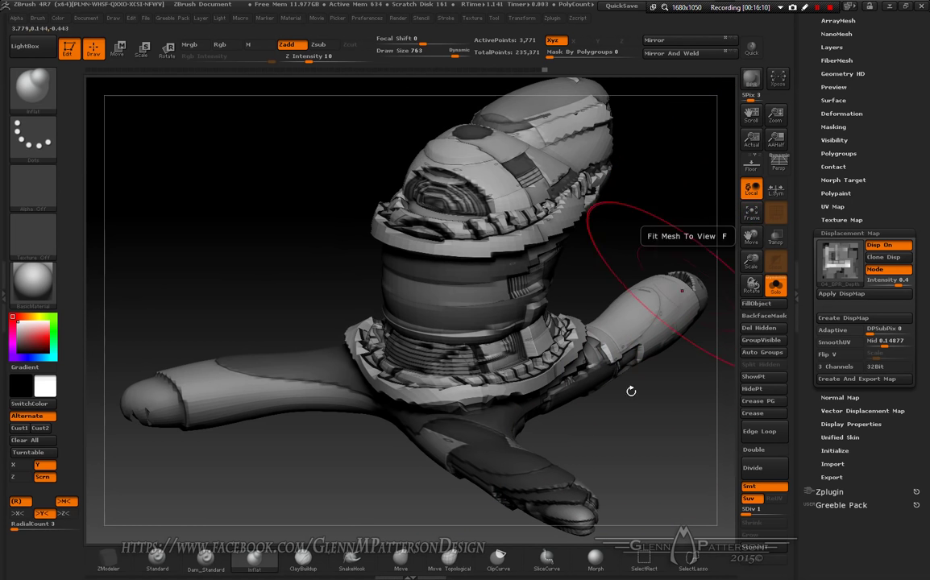
mouse_move(627, 427)
mouse_down()
mouse_move(626, 417)
mouse_move(615, 420)
mouse_move(603, 449)
mouse_move(614, 448)
mouse_move(631, 437)
mouse_move(519, 465)
mouse_move(538, 414)
mouse_move(508, 394)
mouse_up()
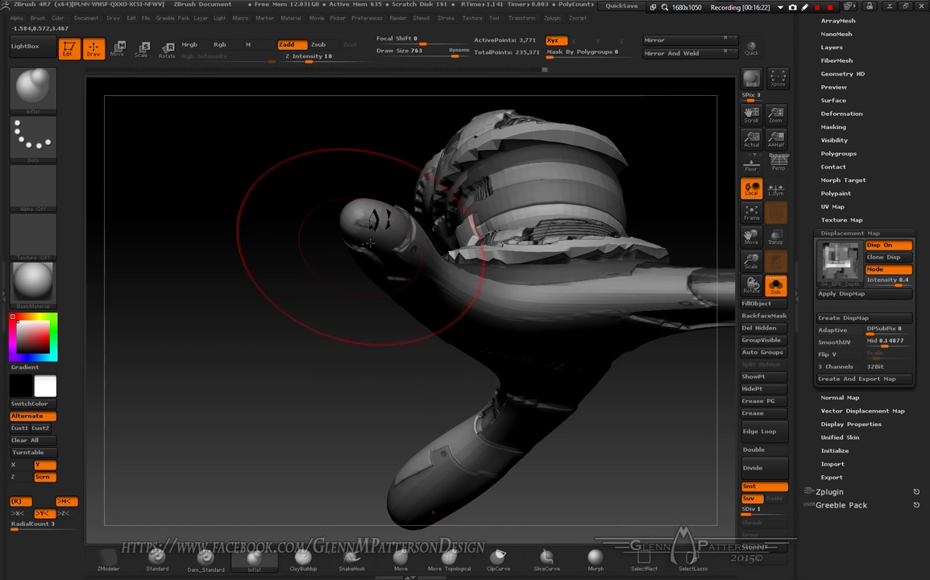
drag(353, 348, 507, 295)
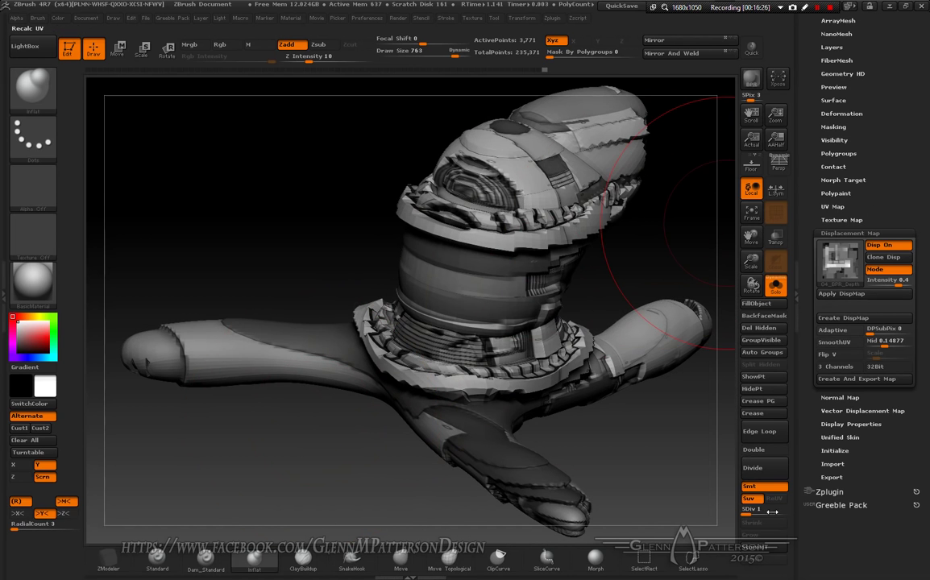
click(780, 512)
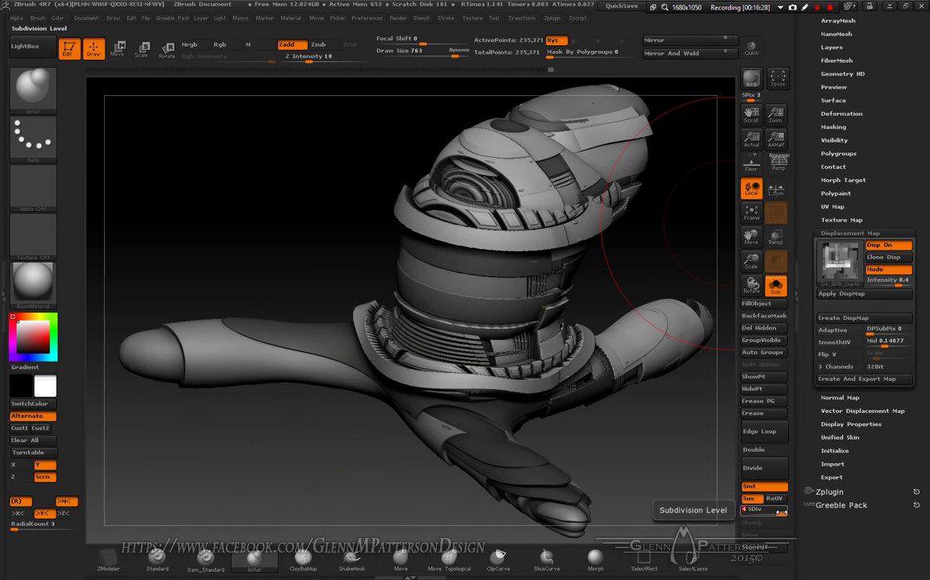
mouse_move(650, 497)
mouse_down()
mouse_move(650, 441)
mouse_move(633, 451)
mouse_move(587, 374)
mouse_up()
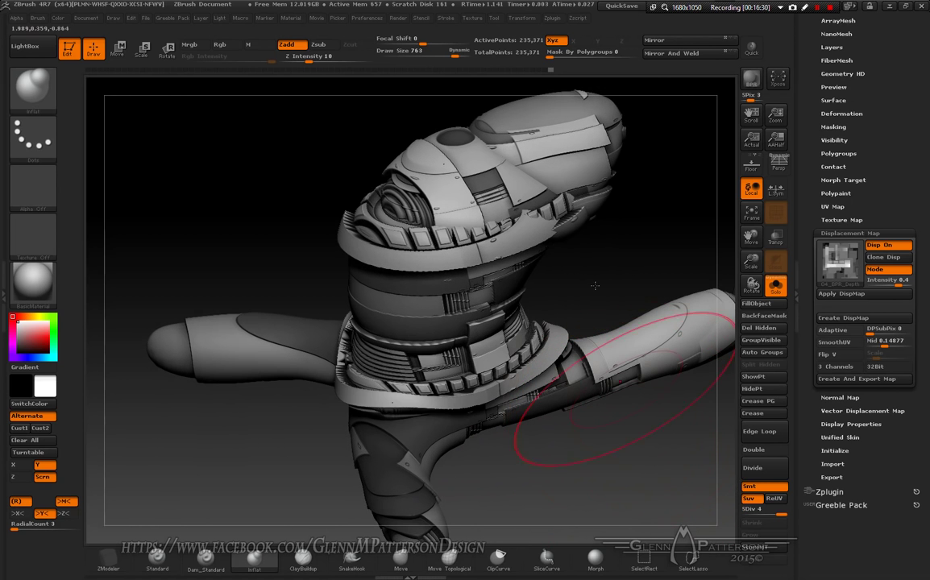
- Subdivide the displaced mesh twice to raise it to subdivision level 6
click(762, 470)
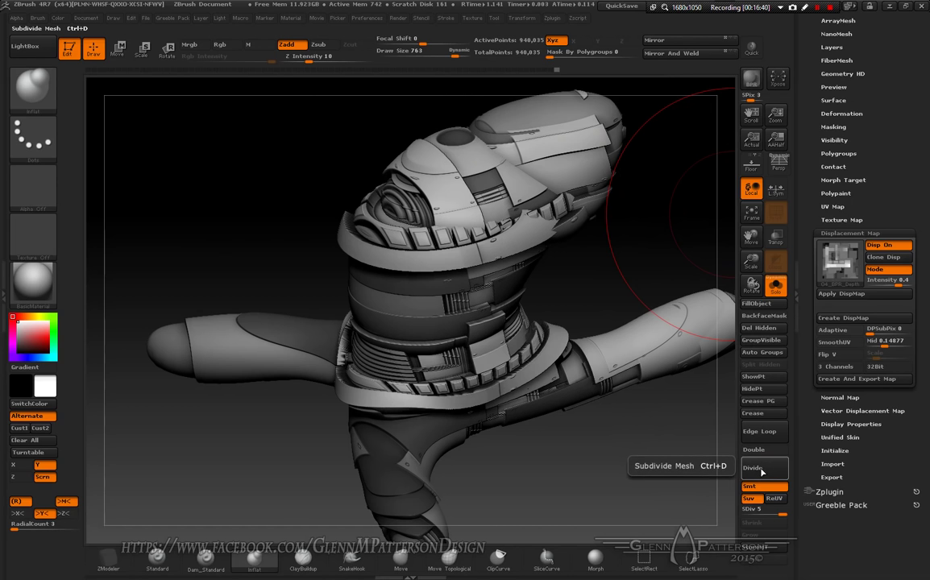
click(761, 472)
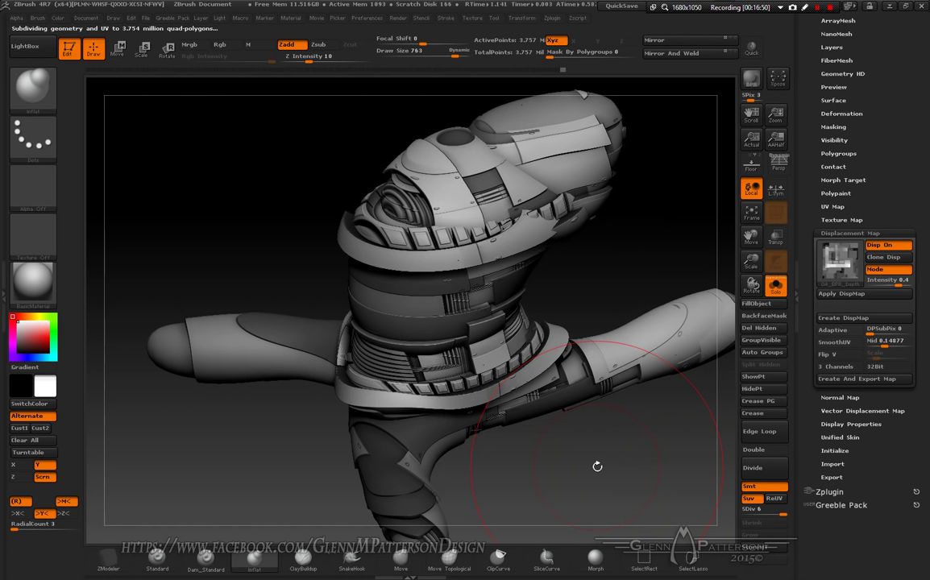
- Turn off symmetry and apply the displacement map to the mesh as real geometry
drag(597, 466, 634, 471)
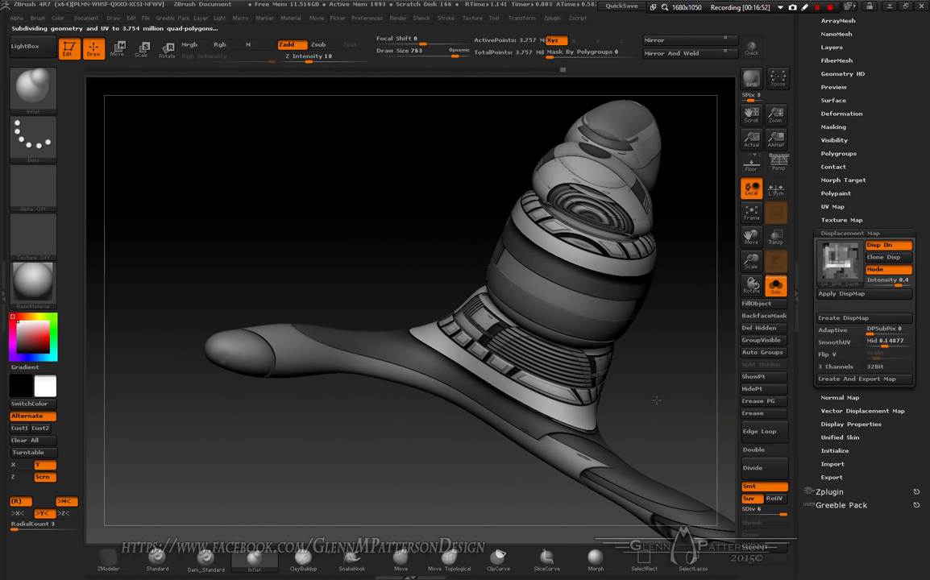
drag(659, 397, 624, 402)
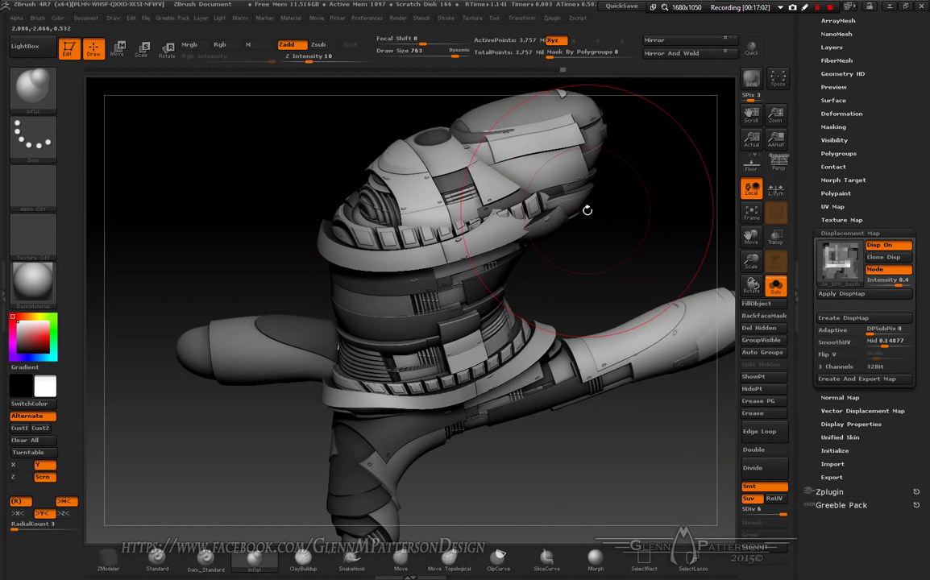
key(x)
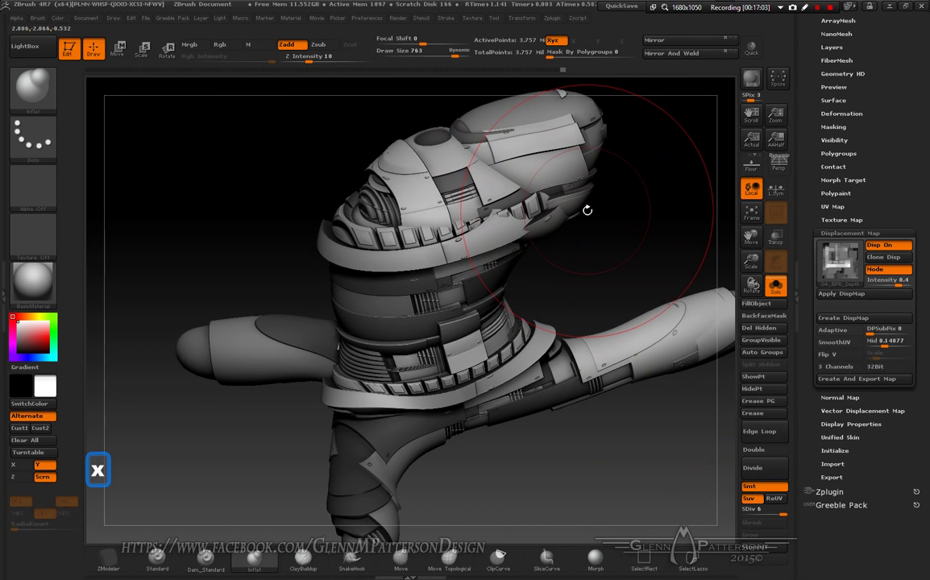
click(850, 294)
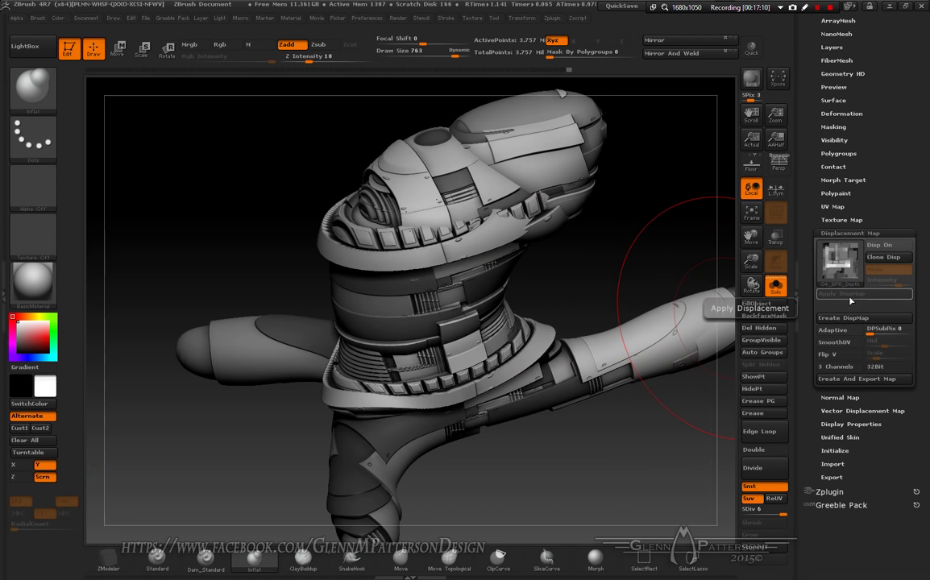
- Turn on Quick 3D Edit and inspect the displaced mesh from several angles, briefly showing its polyframe
drag(561, 479, 547, 453)
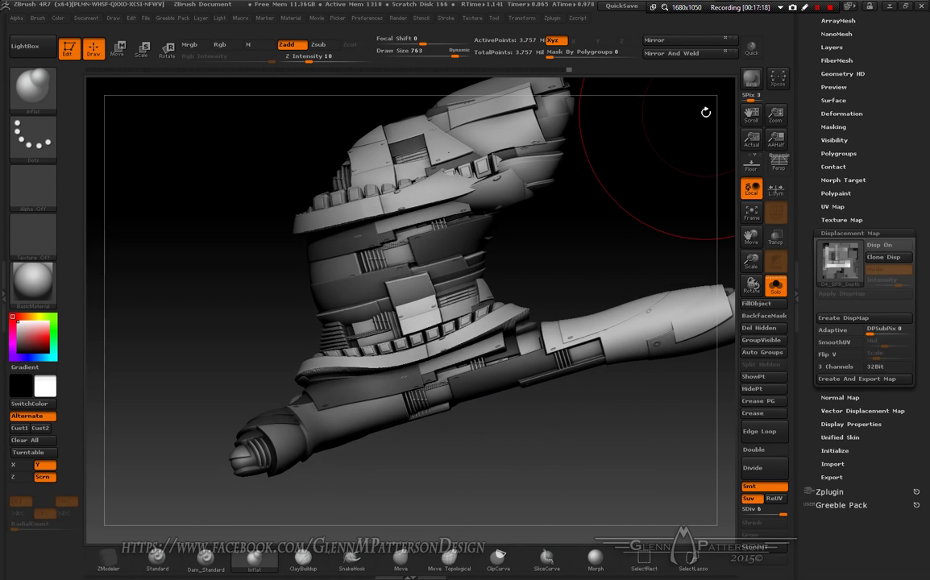
key(shift+f)
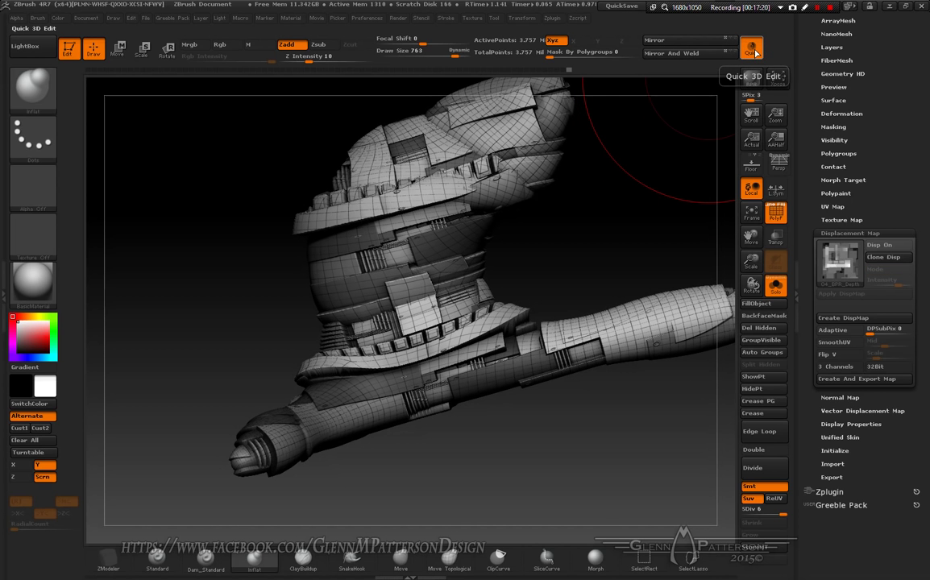
click(775, 212)
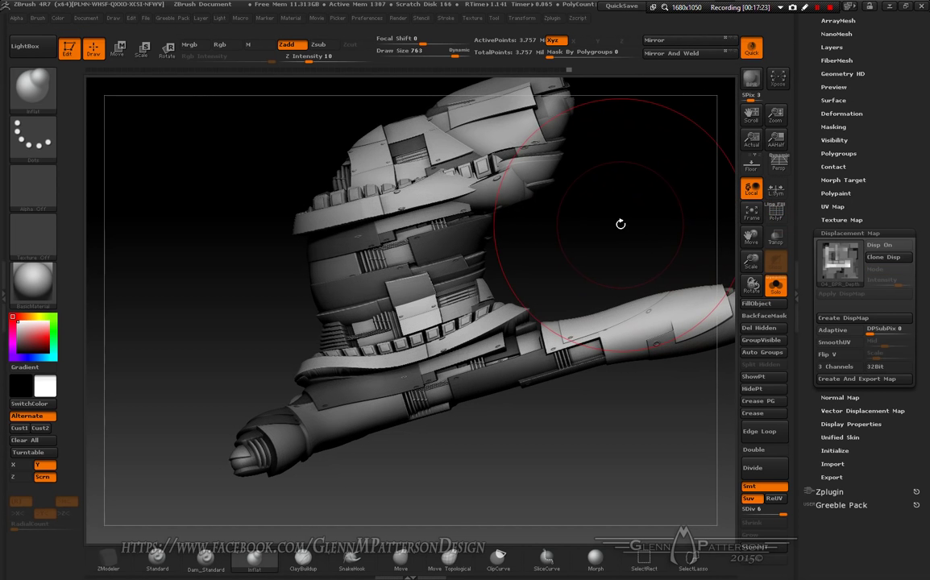
drag(619, 225, 673, 249)
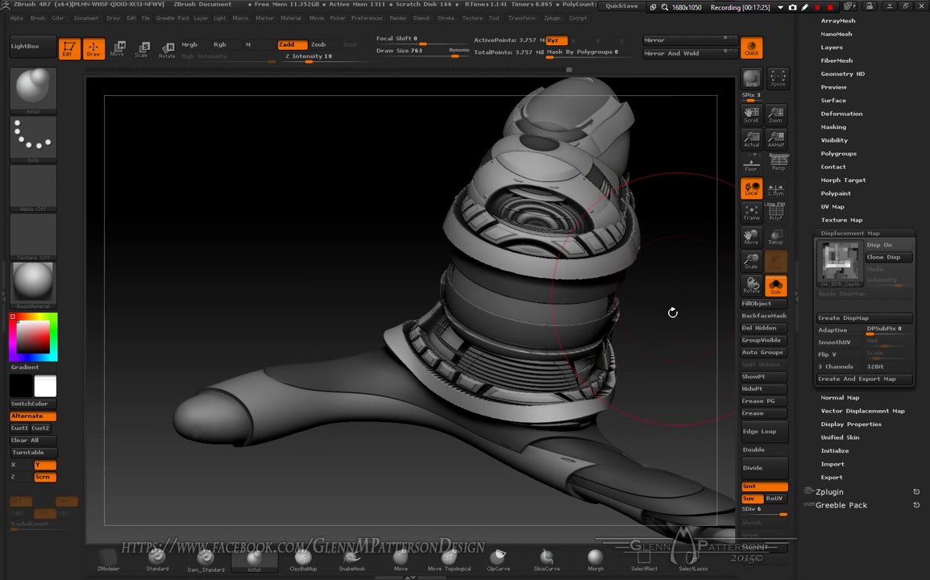
drag(651, 373, 612, 348)
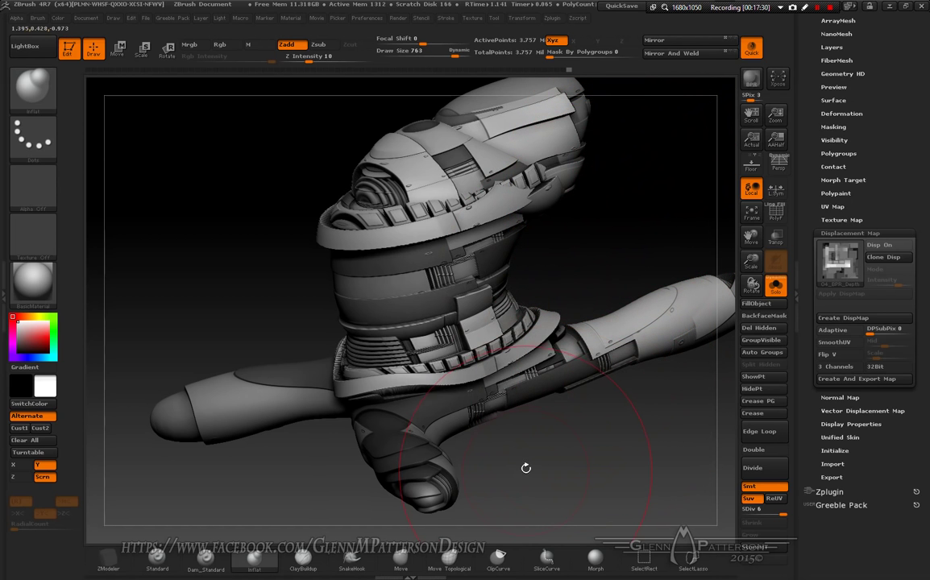
drag(551, 460, 406, 302)
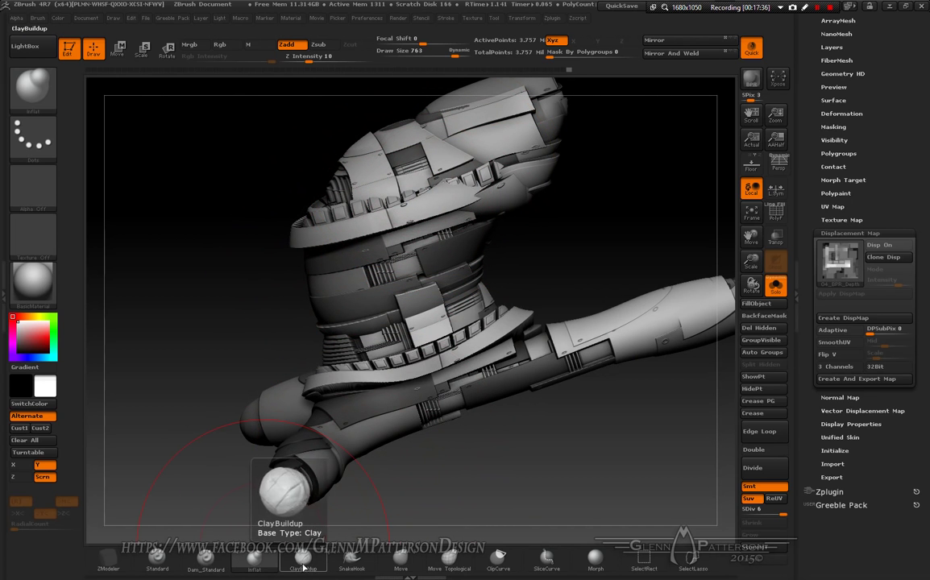
- Switch to the Move Topological brush and set its draw size to 842
click(449, 562)
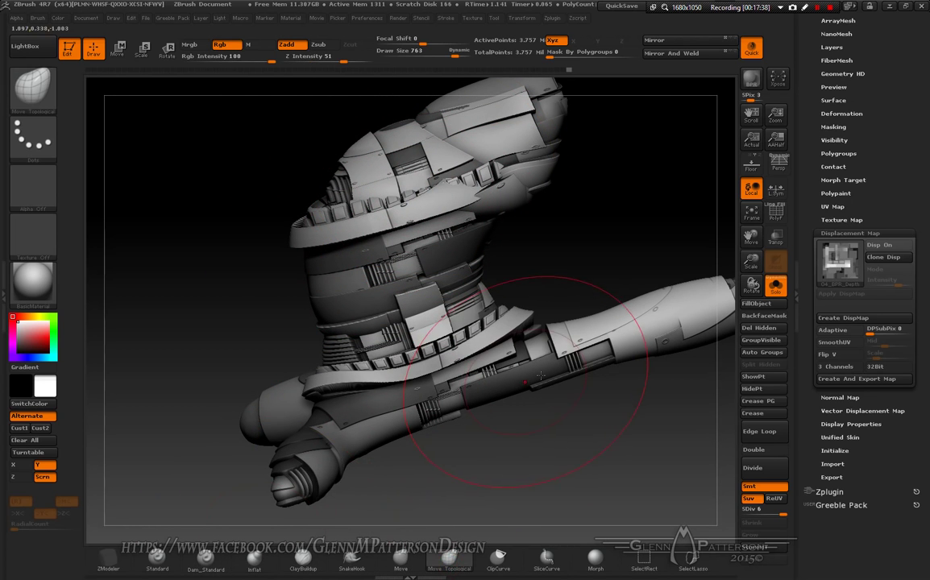
key(space)
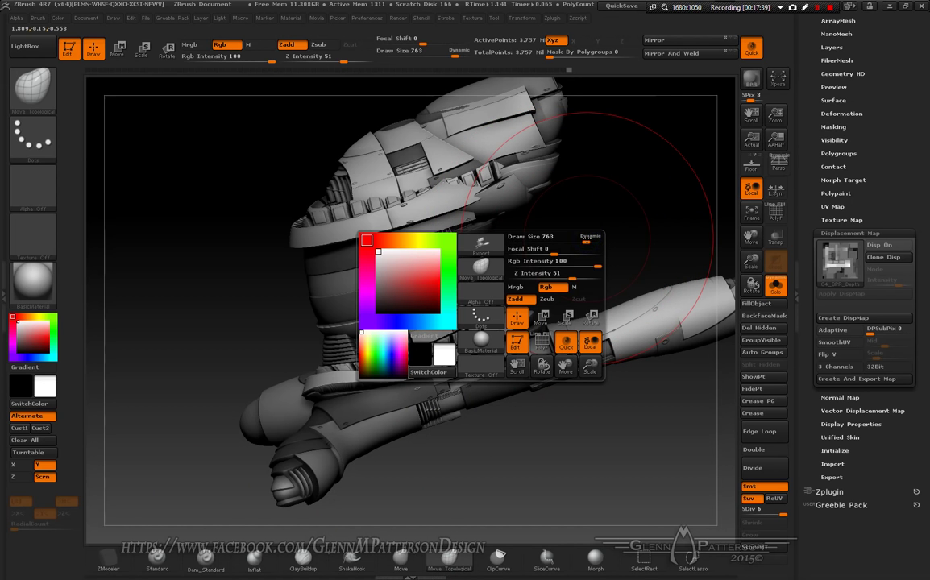
mouse_move(587, 238)
mouse_down()
mouse_move(595, 242)
mouse_move(588, 232)
mouse_up()
key(space)
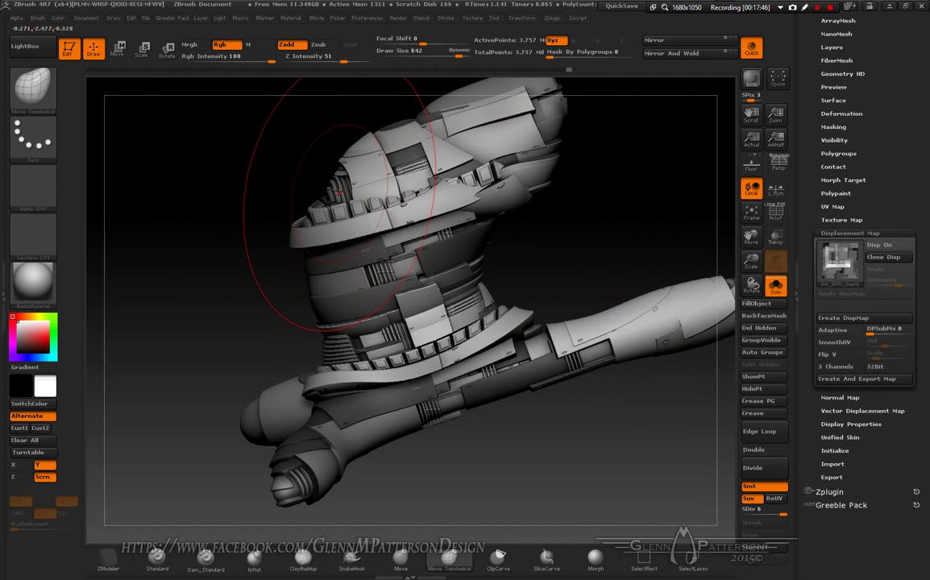
- Reshape the upper dome, collar and torso of the mech model with the Move Topological brush at draw size 842
drag(339, 193, 313, 165)
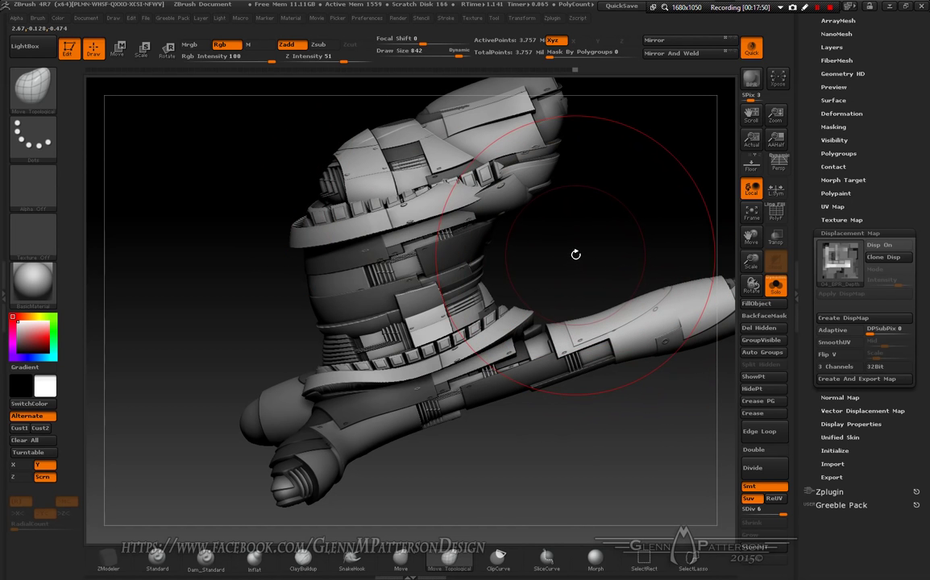
mouse_move(577, 256)
mouse_down()
mouse_move(612, 259)
mouse_move(564, 242)
mouse_up()
mouse_move(358, 76)
mouse_down()
mouse_move(436, 198)
mouse_move(442, 232)
mouse_move(411, 168)
mouse_up()
key(Escape)
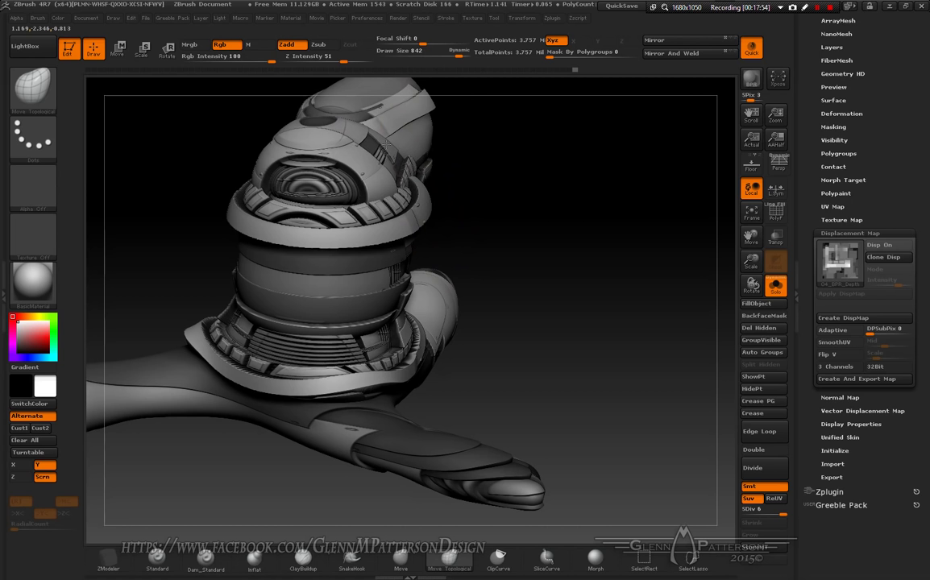
drag(530, 224, 493, 222)
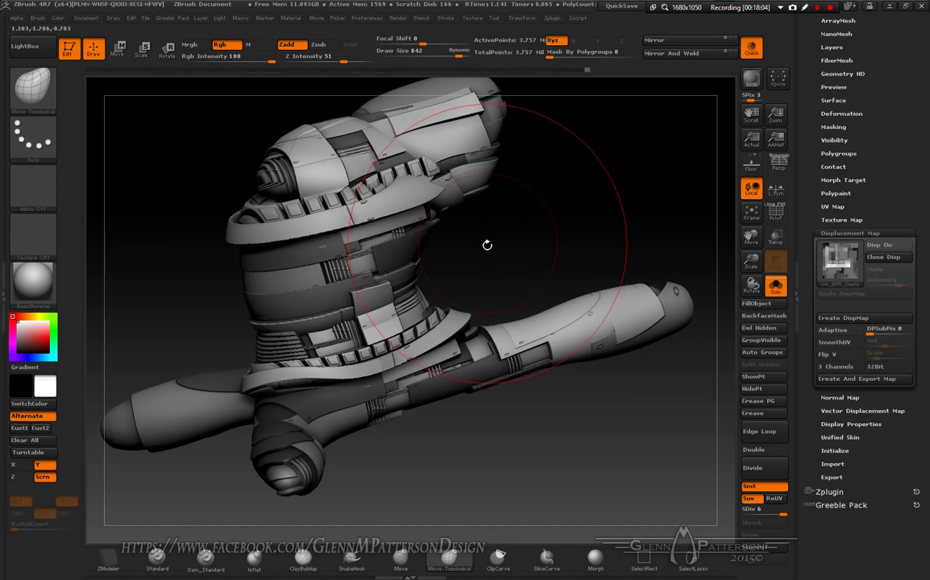
mouse_move(486, 245)
mouse_down()
mouse_move(511, 245)
mouse_move(460, 256)
mouse_up()
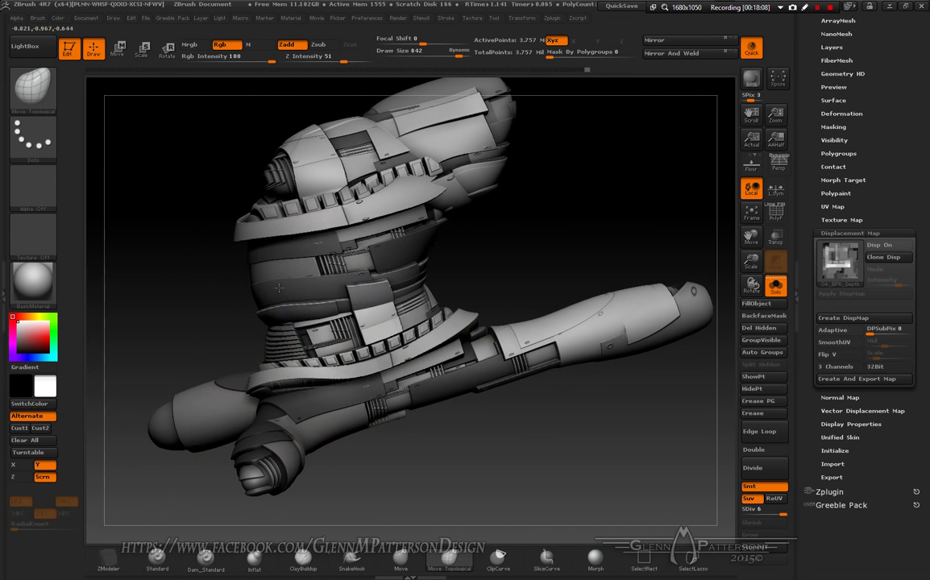
mouse_move(178, 307)
mouse_down()
mouse_move(223, 231)
mouse_move(153, 326)
mouse_up()
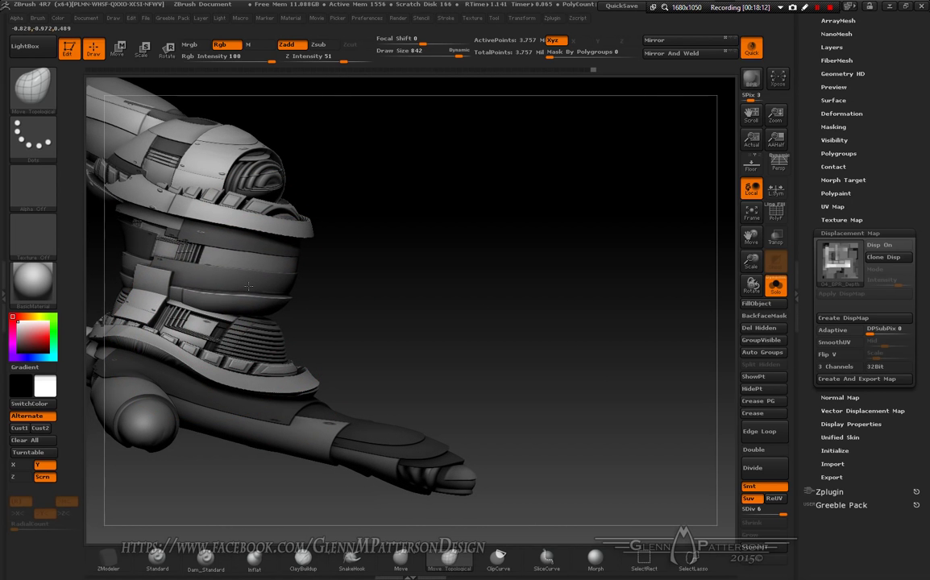
mouse_move(421, 315)
mouse_down()
mouse_move(331, 312)
mouse_move(387, 209)
mouse_up()
mouse_move(439, 102)
mouse_down()
mouse_move(427, 98)
mouse_move(497, 83)
mouse_up()
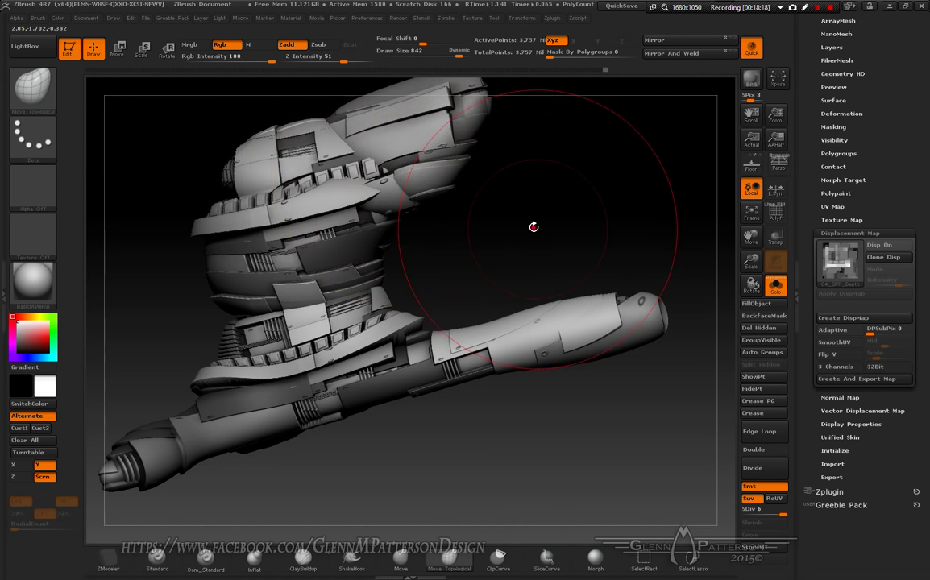
mouse_move(535, 224)
mouse_down()
mouse_move(481, 206)
mouse_move(427, 169)
mouse_move(407, 171)
mouse_up()
drag(616, 201, 556, 242)
drag(451, 171, 483, 166)
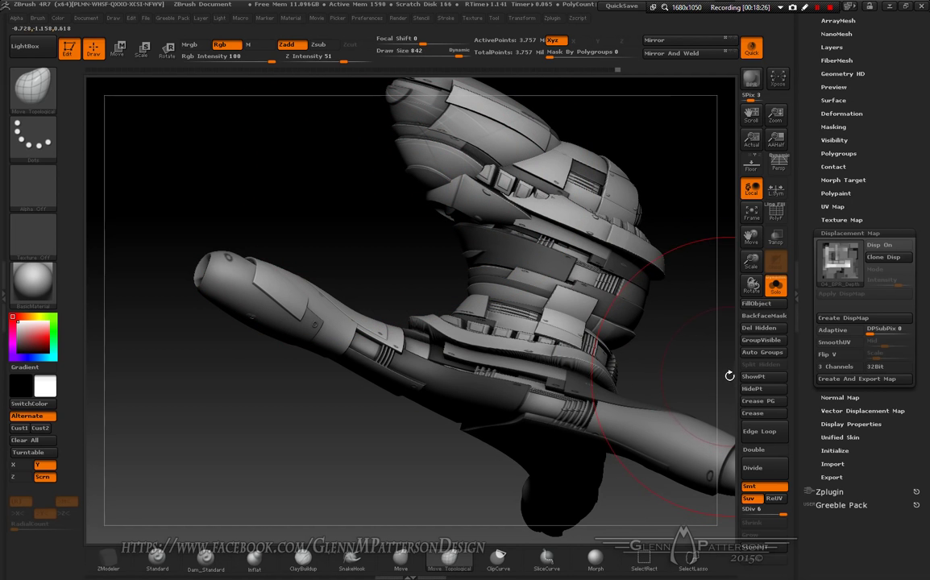
drag(634, 328, 685, 241)
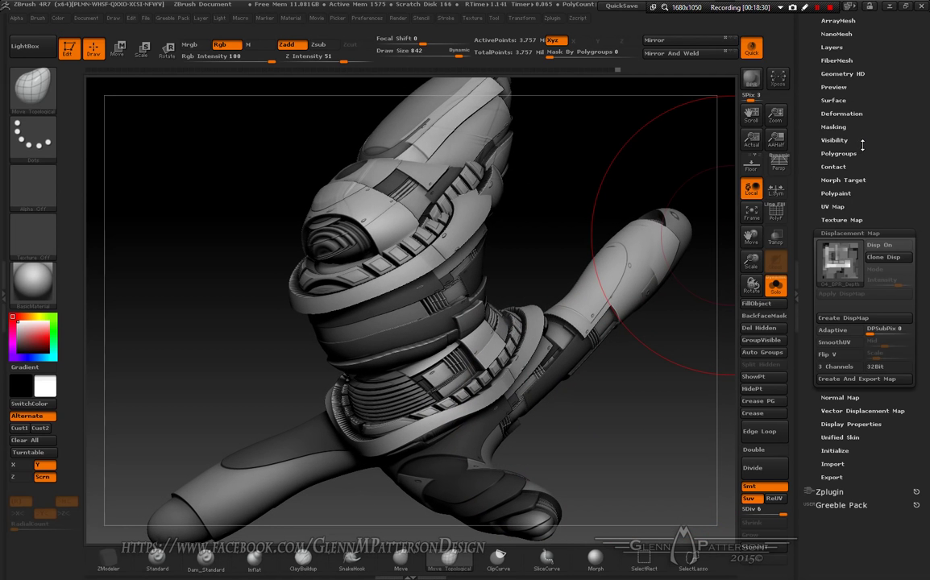
- Apply the Polish By Features deformation to the model at a strength of 22
scroll(906, 105, up, 5)
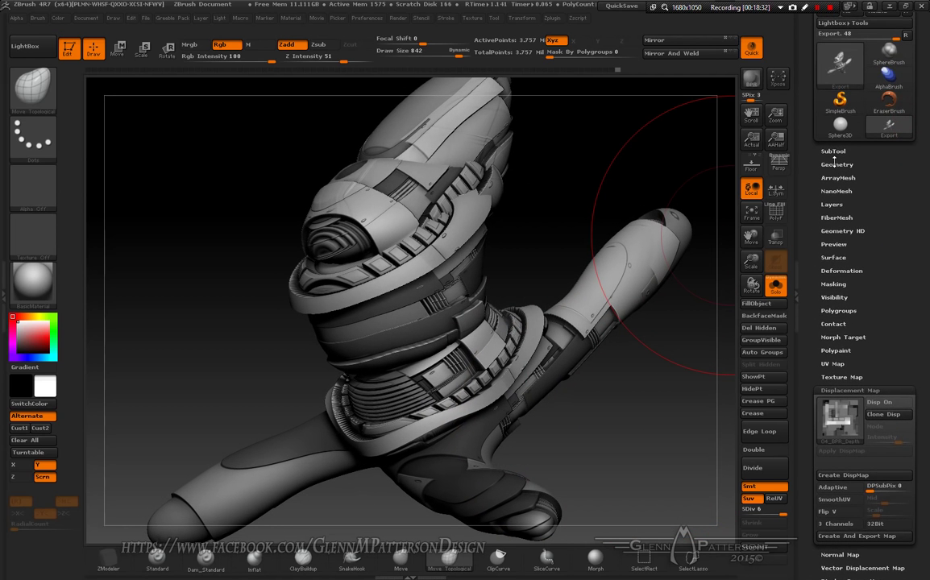
click(842, 270)
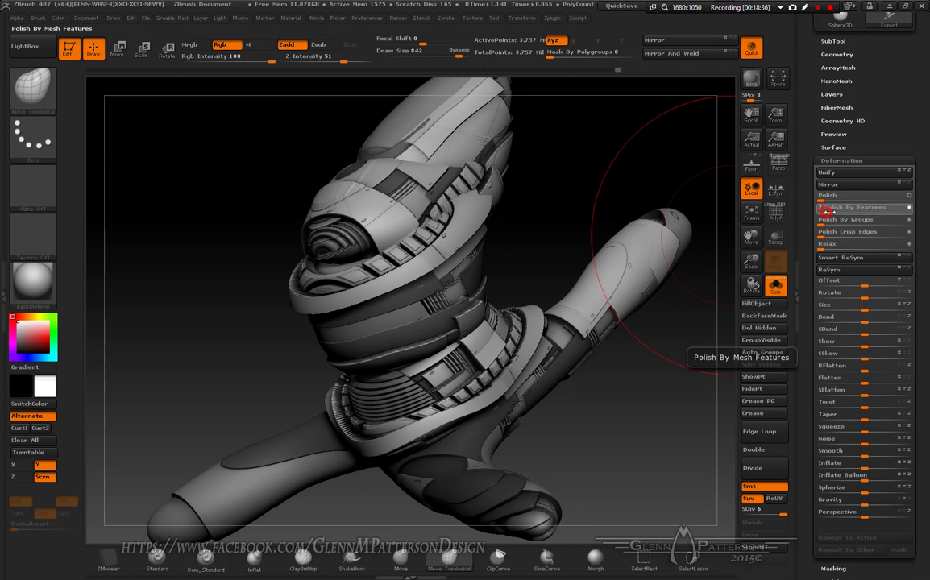
drag(826, 209, 845, 211)
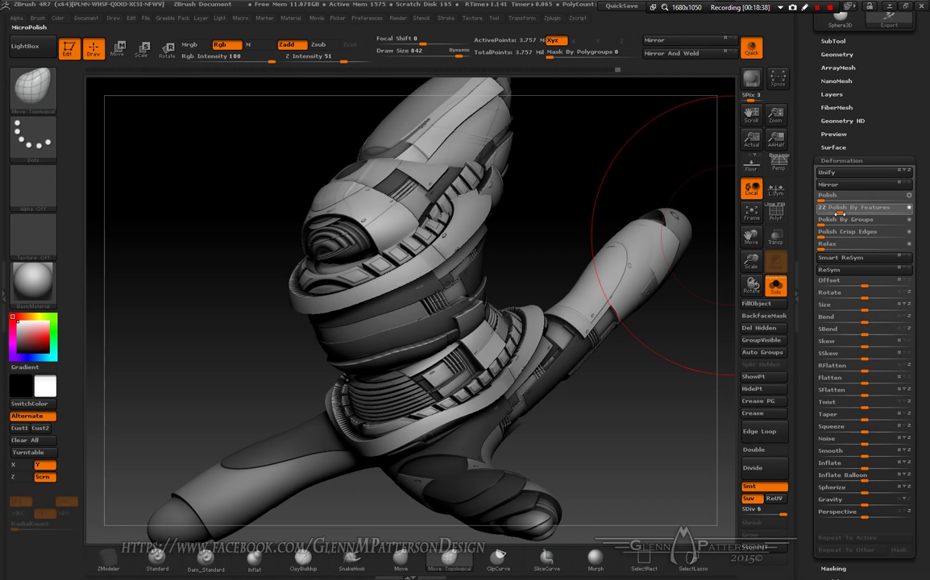
drag(838, 213, 837, 214)
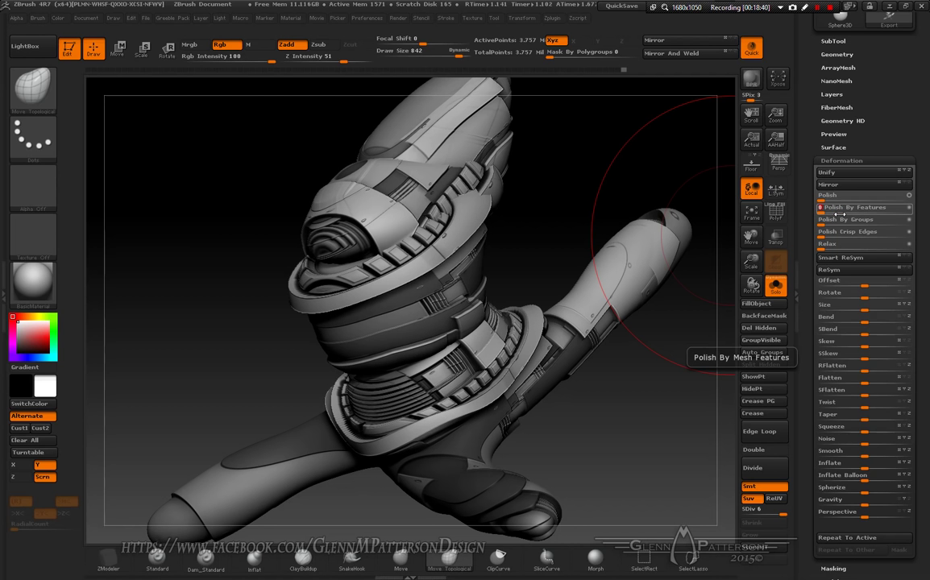
- Reduce the draw size to 109, smooth the creases on the upper pod's side panels, and return to the Move Topological brush
drag(750, 262, 770, 364)
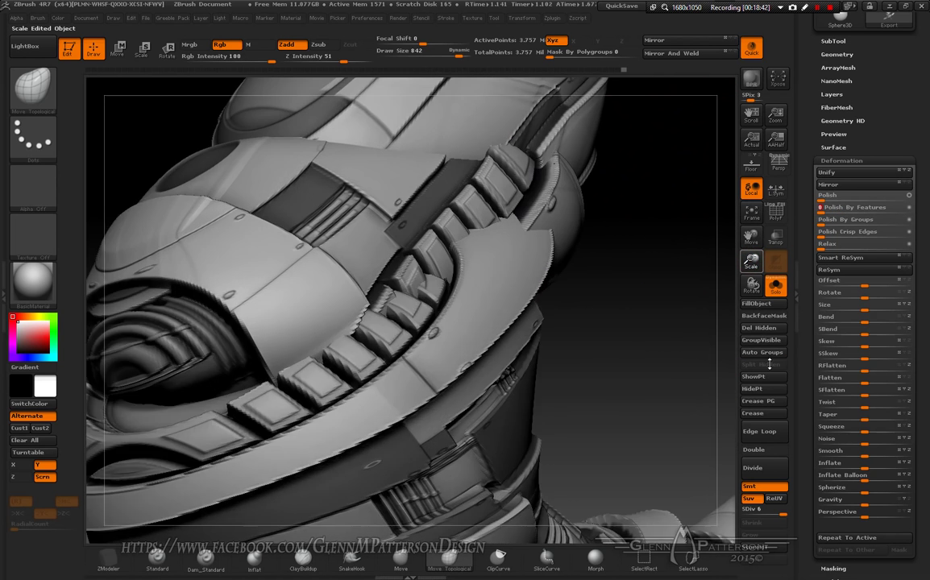
drag(750, 238, 633, 379)
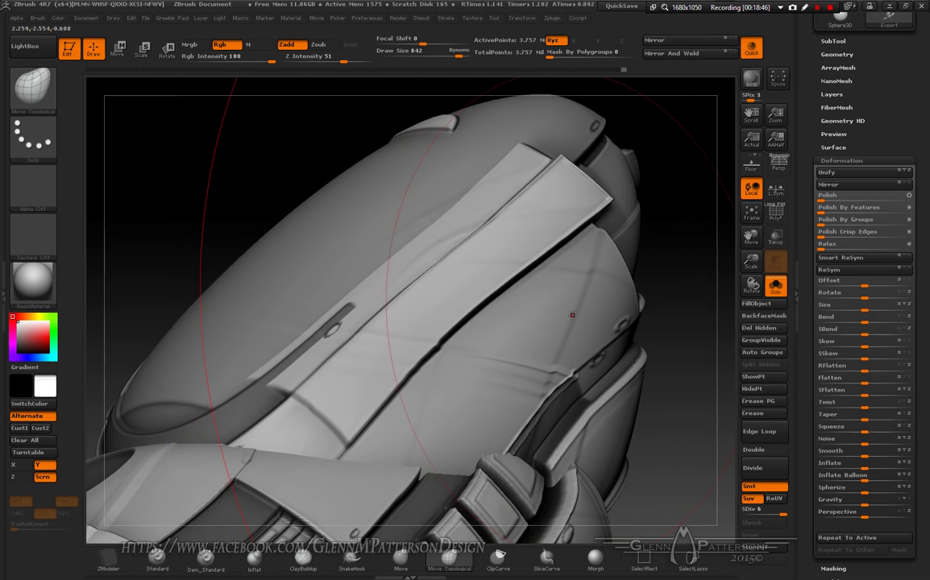
key(space)
drag(569, 317, 506, 319)
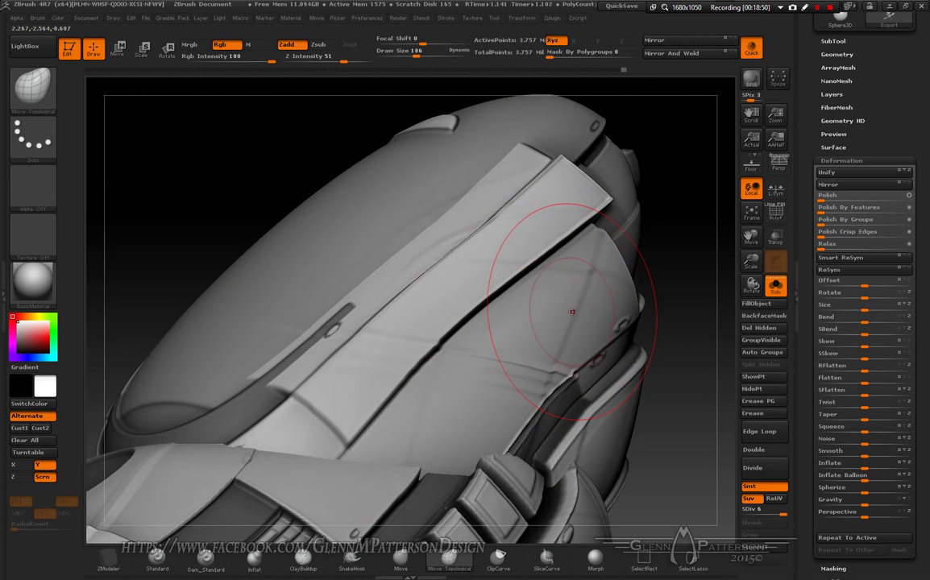
key(space)
drag(570, 313, 565, 316)
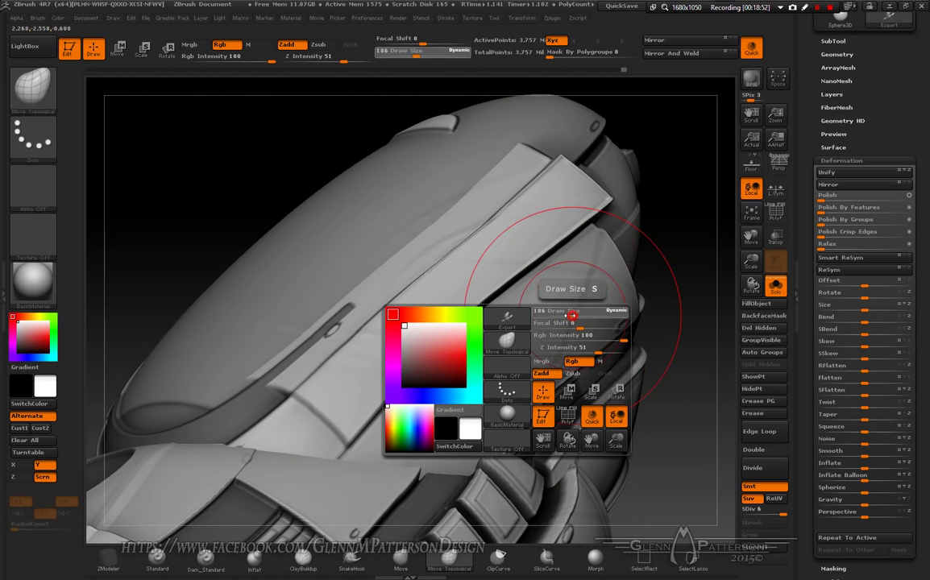
key(shift)
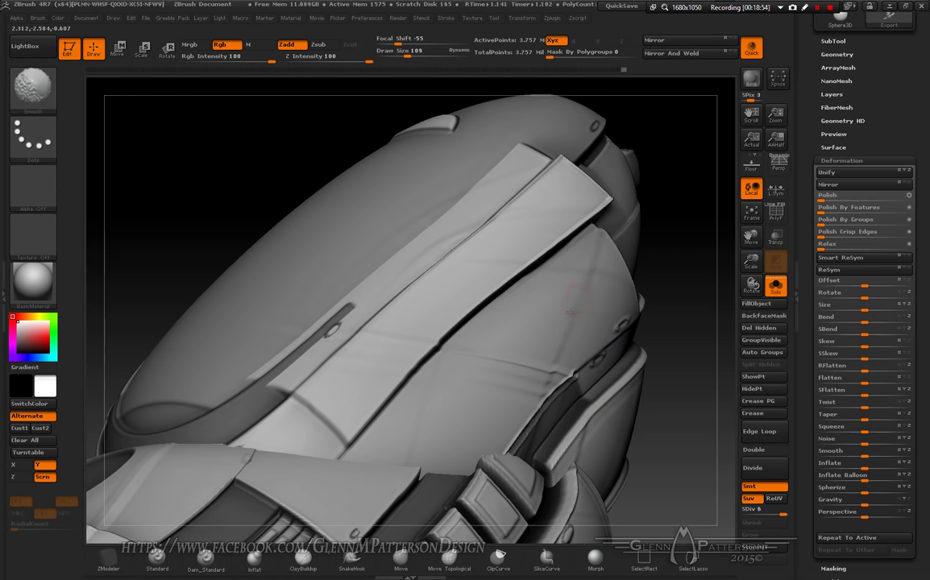
mouse_move(544, 352)
shift+mouse_down()
mouse_move(490, 371)
mouse_move(496, 365)
mouse_move(449, 261)
shift+mouse_up()
mouse_move(536, 216)
shift+mouse_down()
mouse_move(425, 241)
mouse_move(322, 264)
mouse_move(275, 308)
mouse_move(458, 347)
mouse_move(452, 381)
mouse_move(521, 371)
mouse_move(486, 386)
shift+mouse_up()
key(b)
key(m)
key(t)
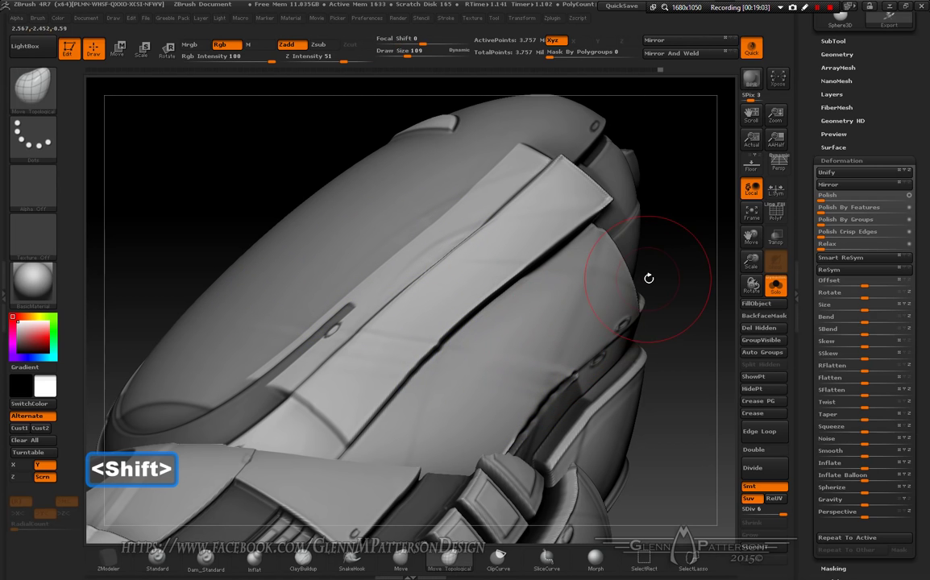
- Polish the model by features once more and smooth the side panel on the opposite side of the upper pod
click(838, 212)
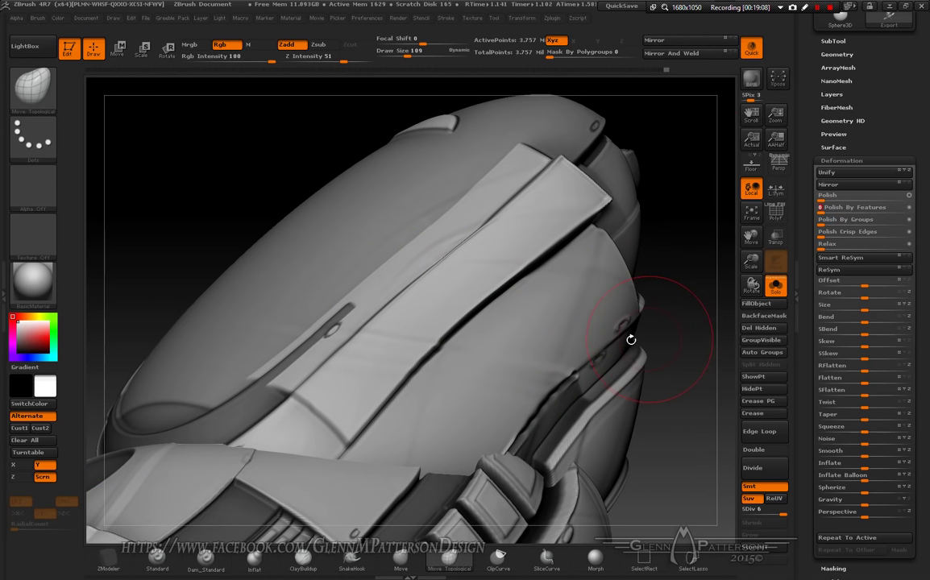
click(751, 214)
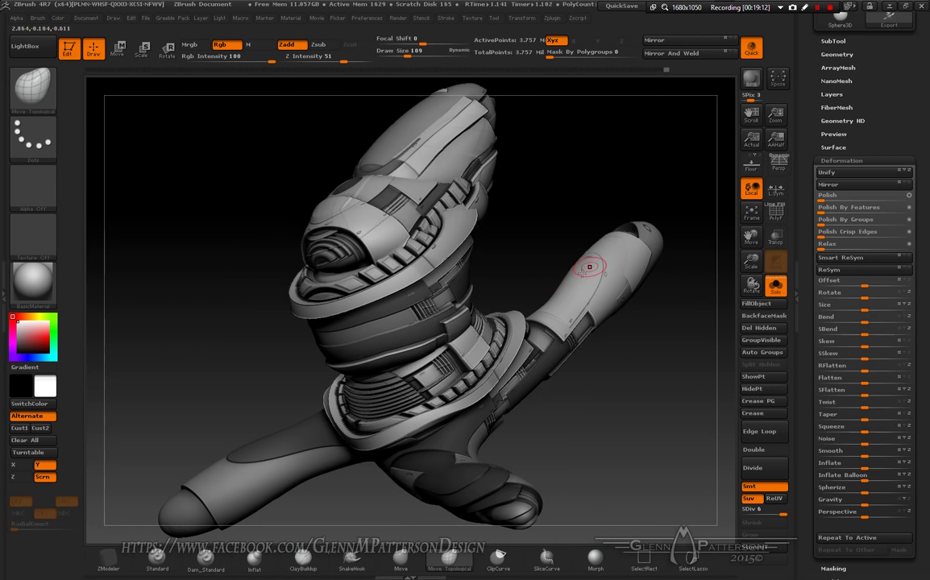
mouse_move(619, 425)
mouse_down()
mouse_move(612, 444)
mouse_move(635, 411)
mouse_up()
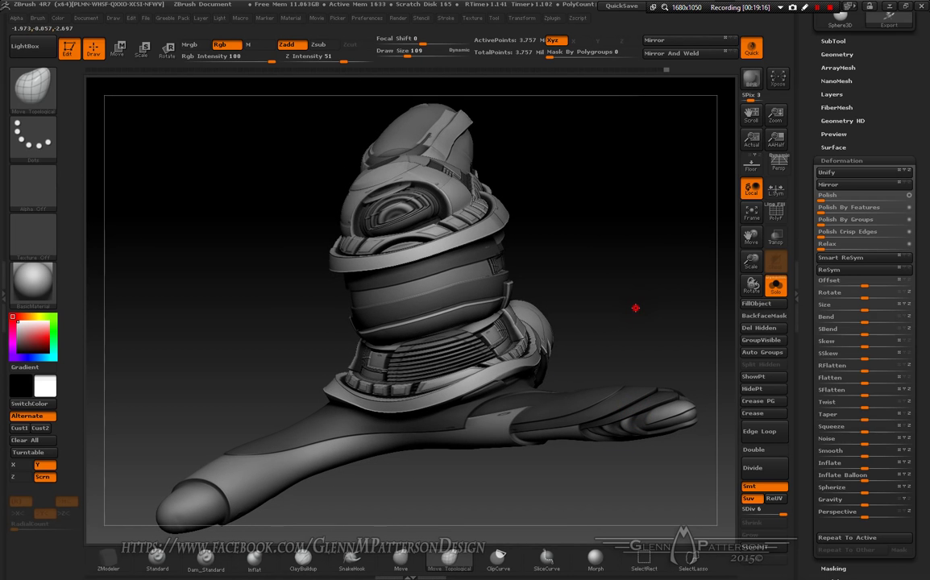
drag(636, 308, 331, 148)
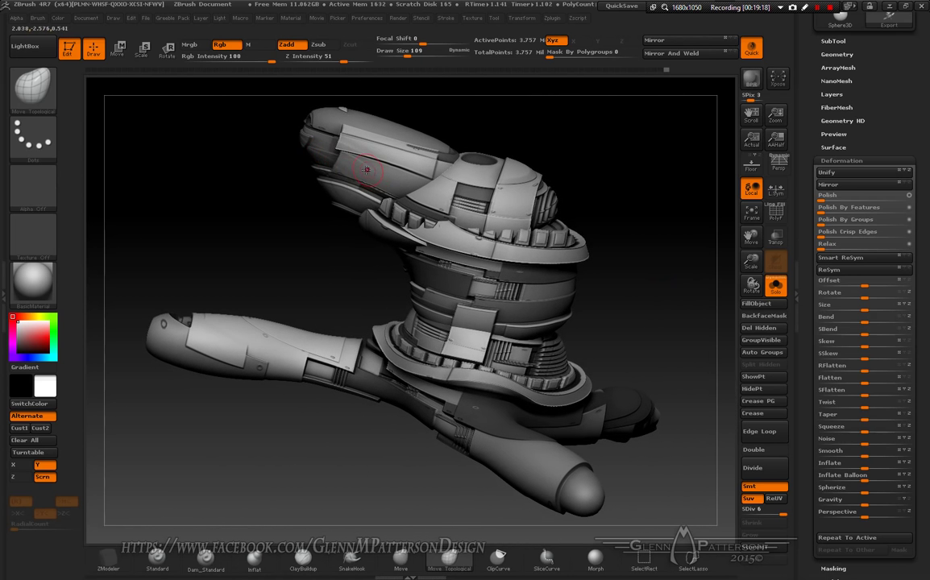
key(shift)
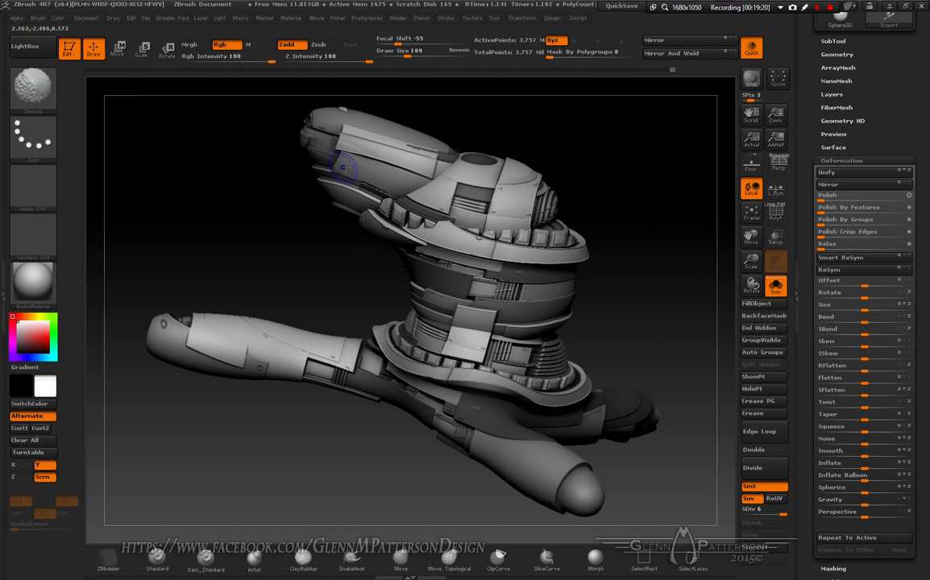
- Examine the polished surfaces of the whole model from several sides
drag(629, 337, 627, 276)
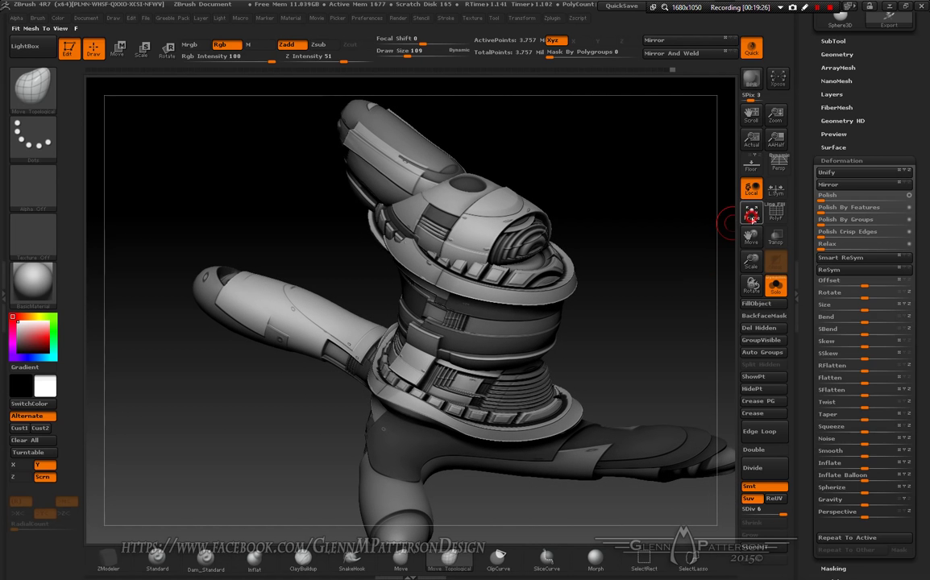
click(751, 216)
drag(617, 284, 573, 282)
drag(639, 208, 662, 222)
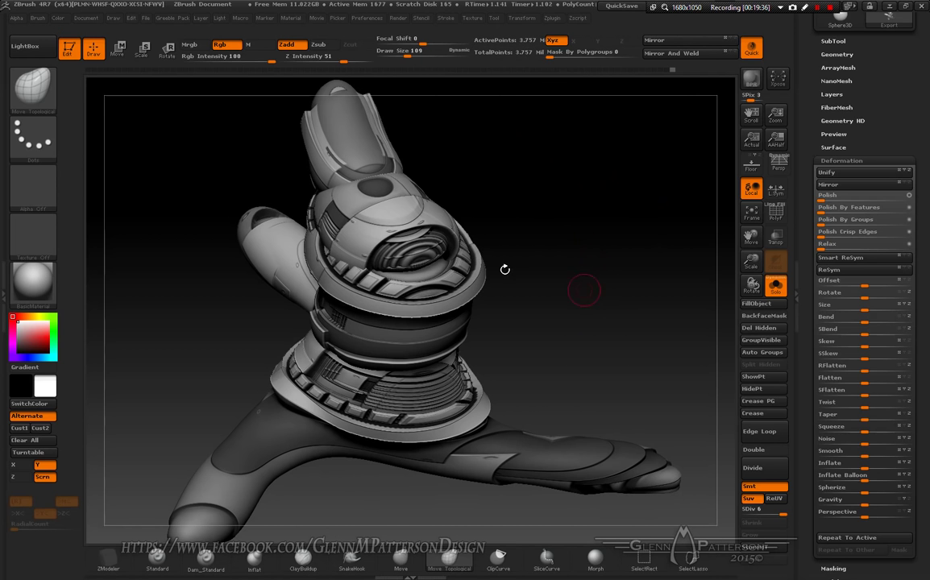
drag(563, 319, 608, 293)
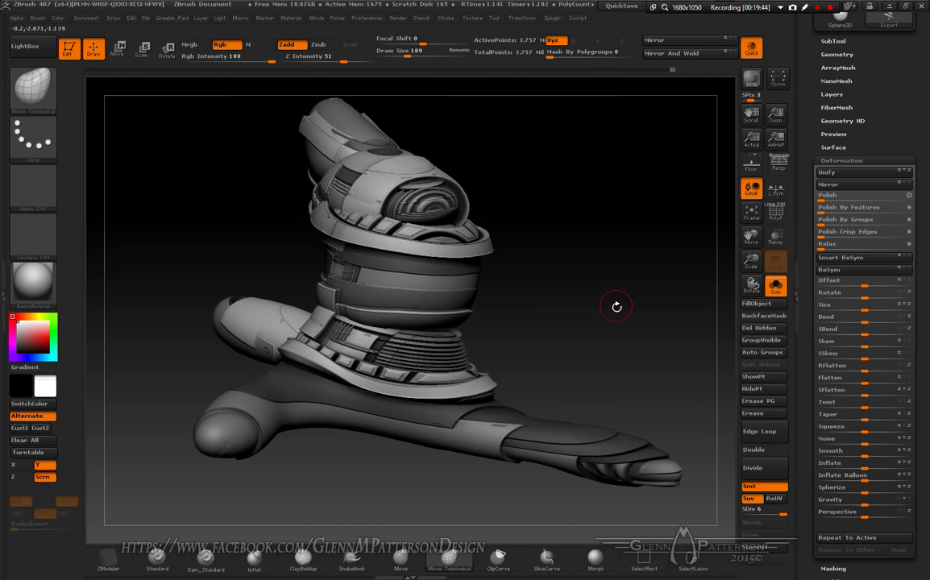
drag(614, 309, 550, 307)
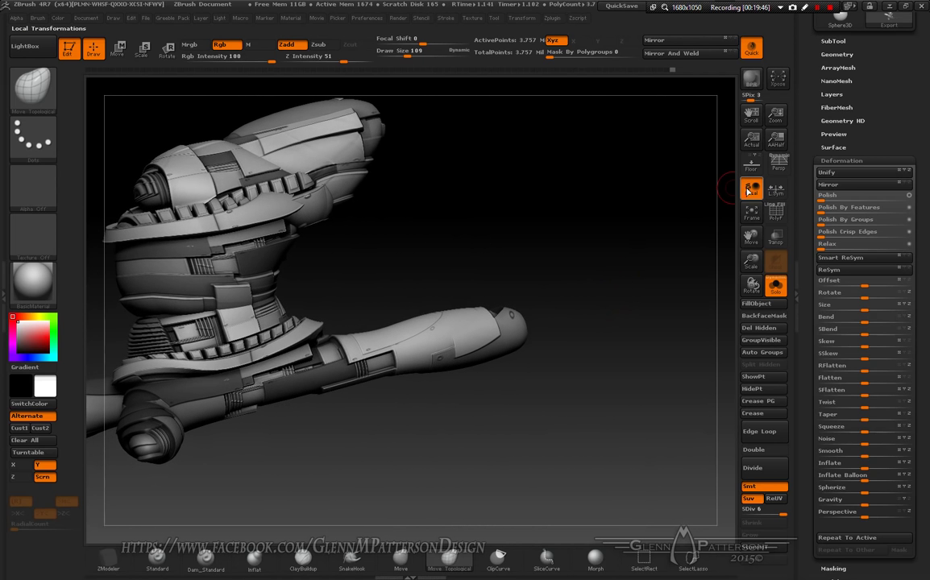
click(751, 214)
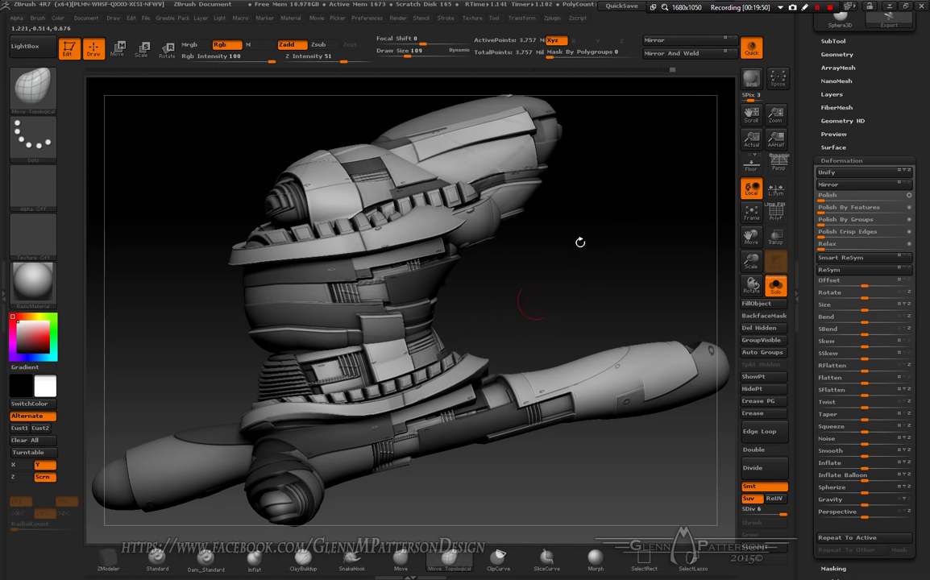
- Pre-process the current subtool with Decimation Master
drag(830, 95, 900, 255)
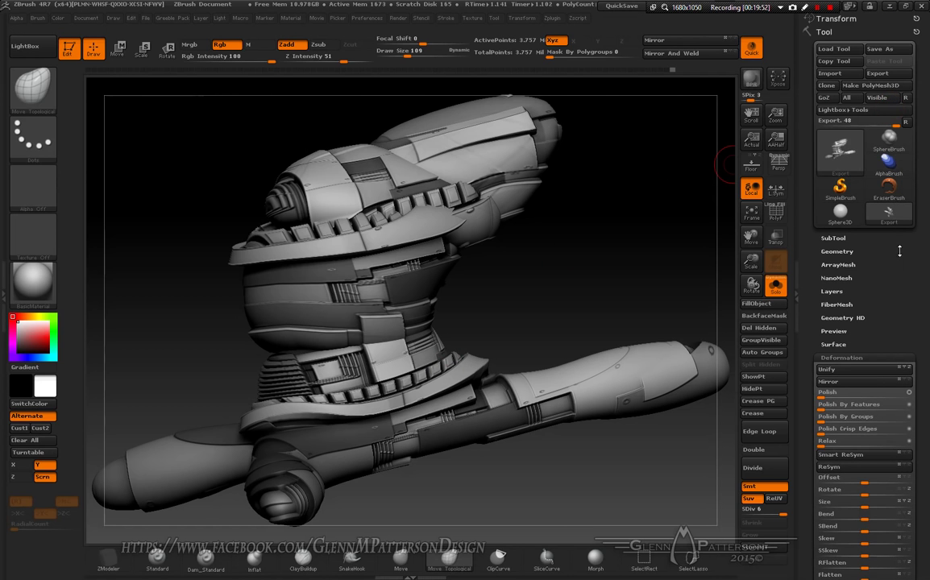
click(823, 32)
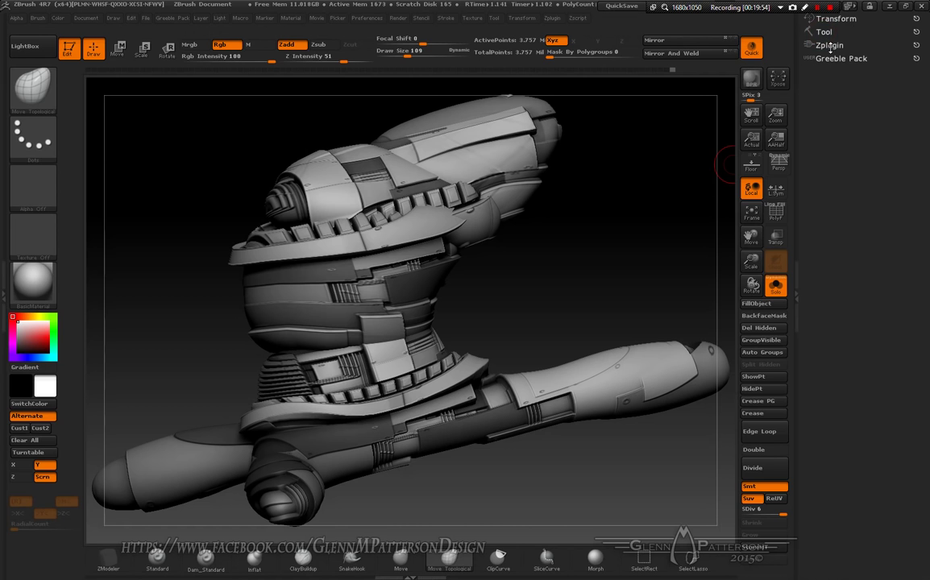
click(830, 46)
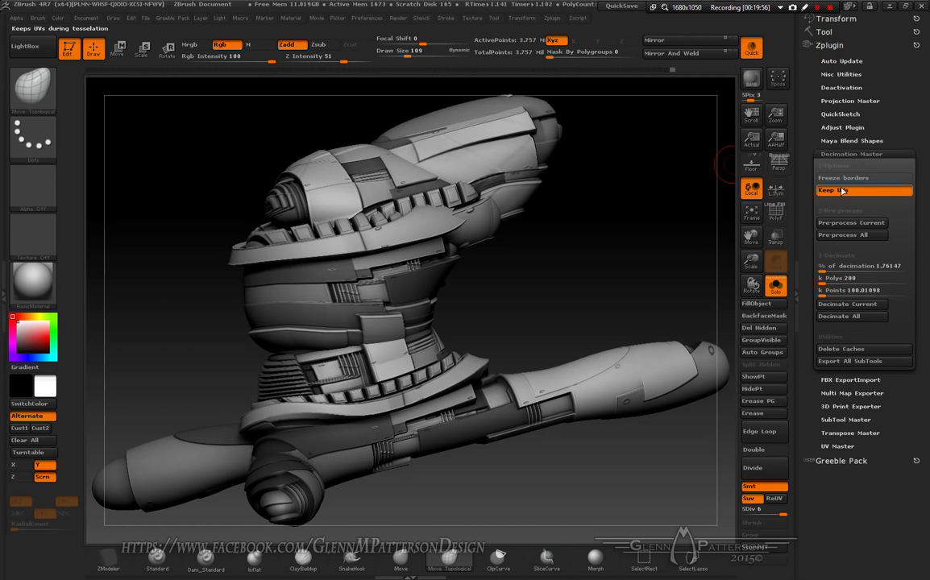
click(849, 223)
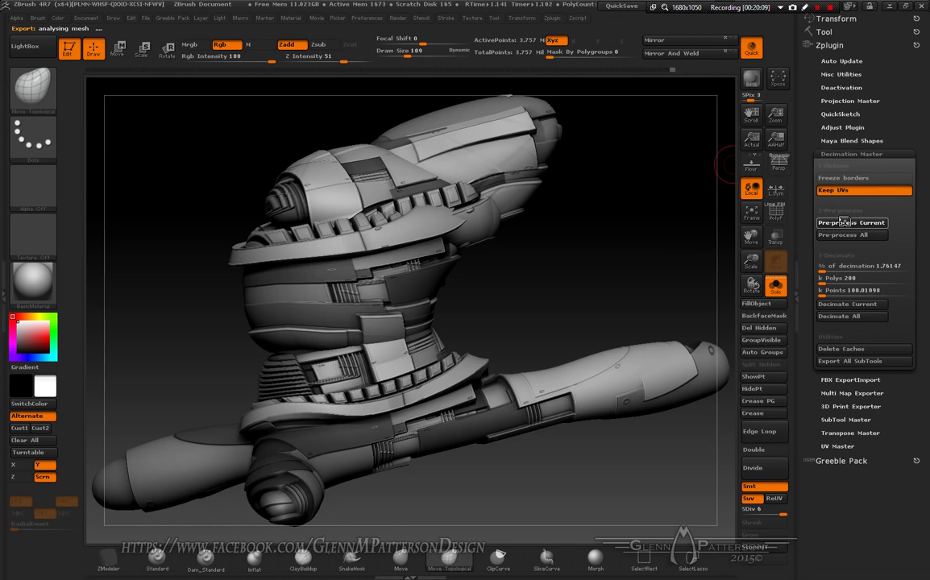
click(817, 7)
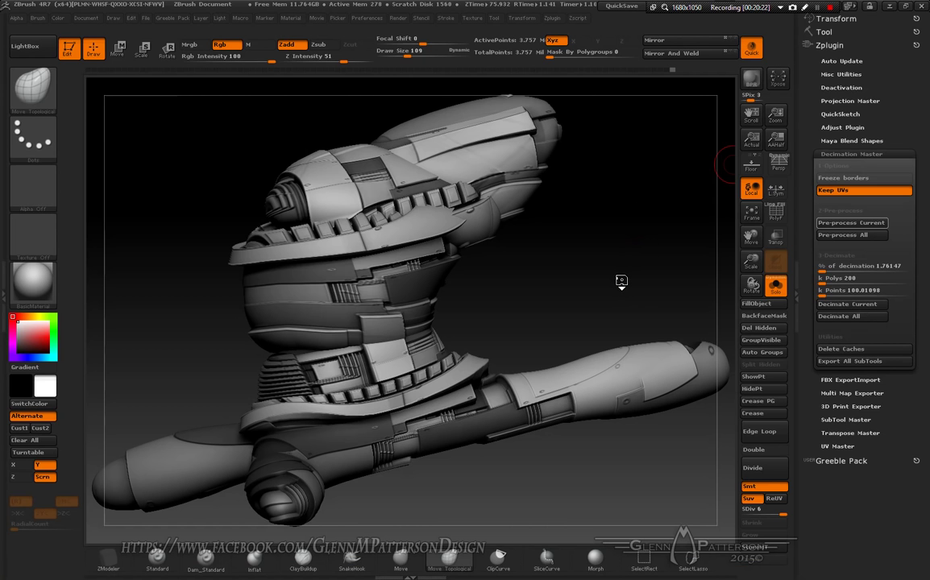
- Decimate the current subtool to 200 k polys with Decimation Master
drag(620, 271, 639, 264)
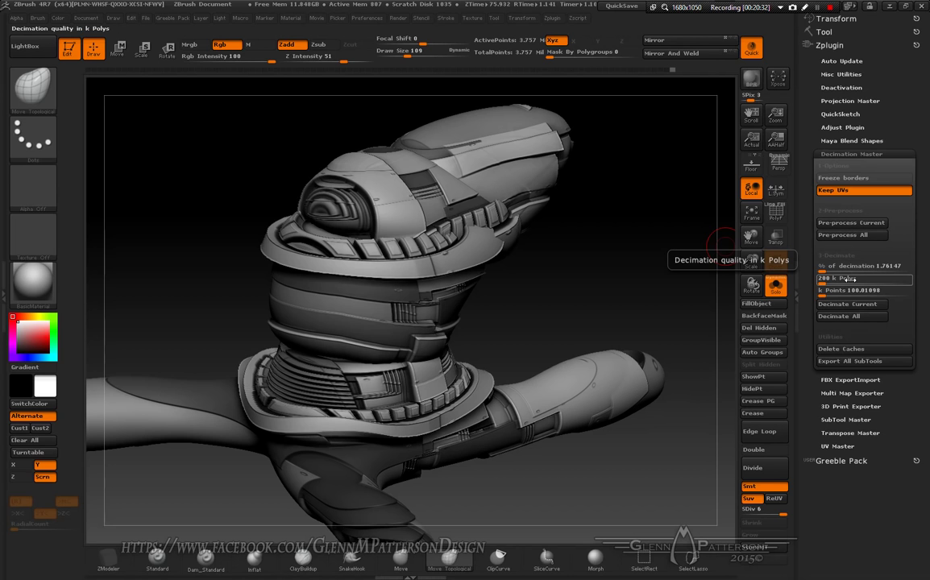
drag(824, 282, 840, 282)
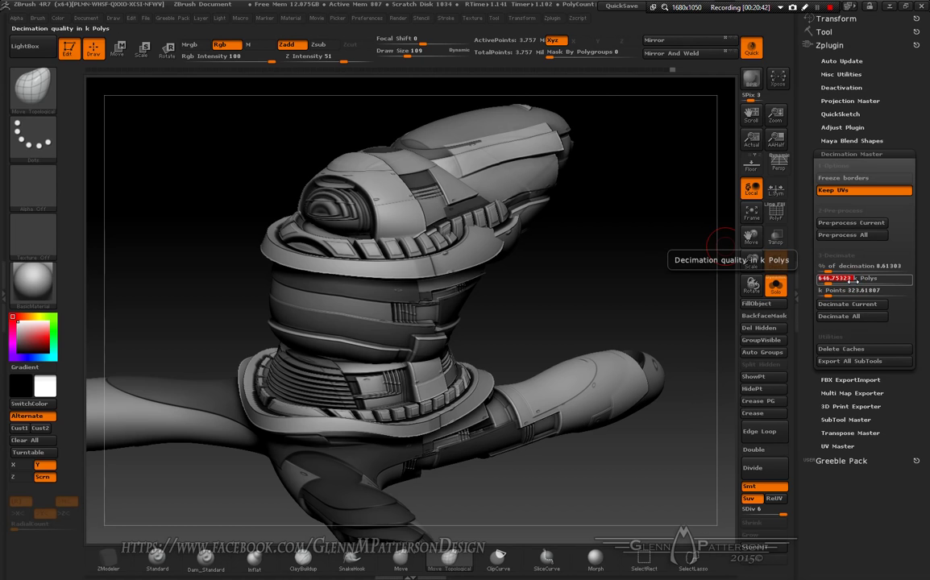
text(2)
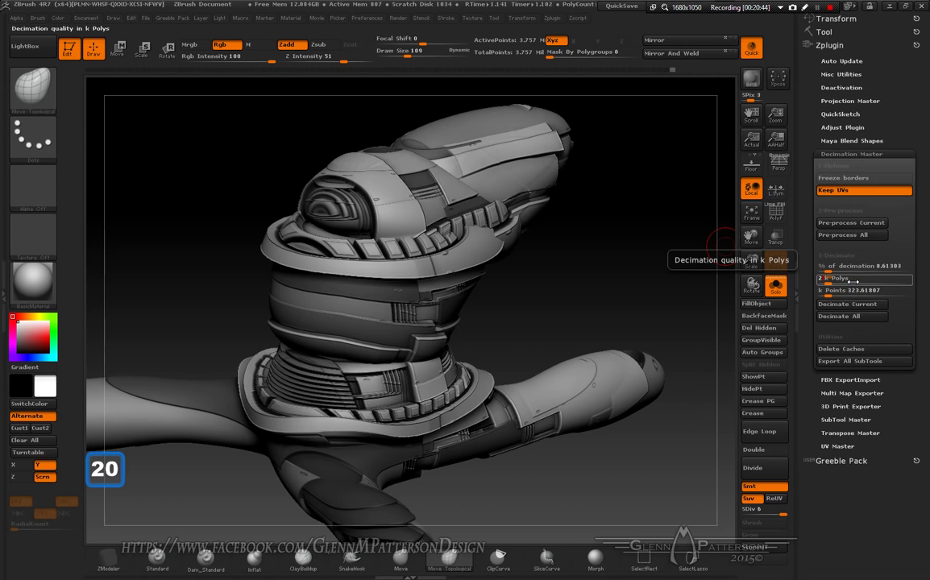
text(00)
key(Return)
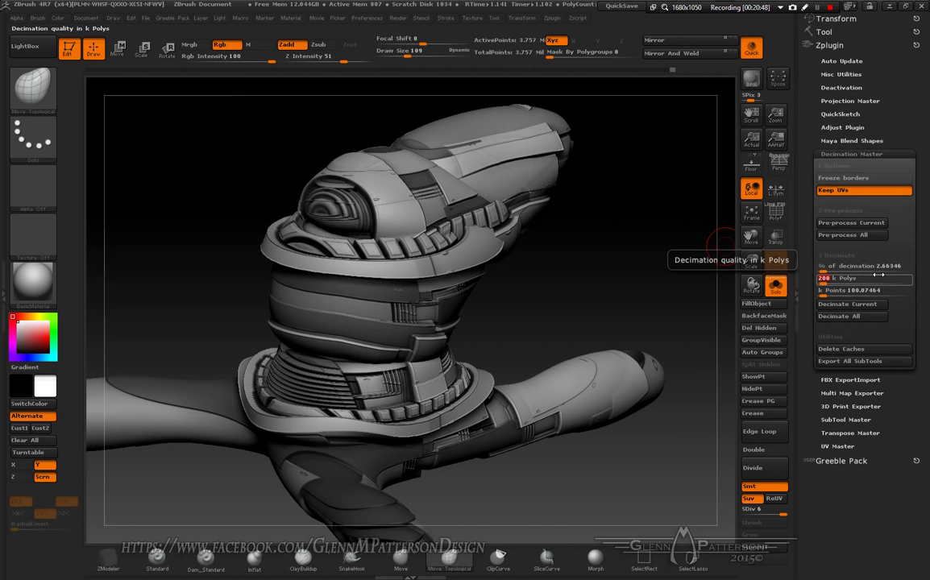
click(851, 306)
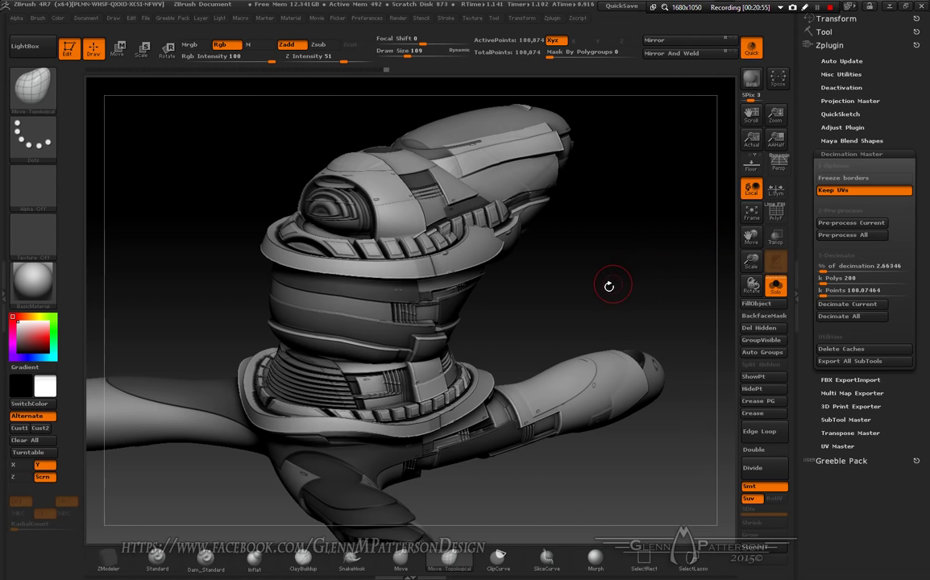
- Examine the decimated model's wireframe up close, and inspect the shaded surfaces from several sides with the wireframe hidden
mouse_move(596, 295)
mouse_down()
mouse_move(674, 304)
mouse_move(595, 299)
mouse_up()
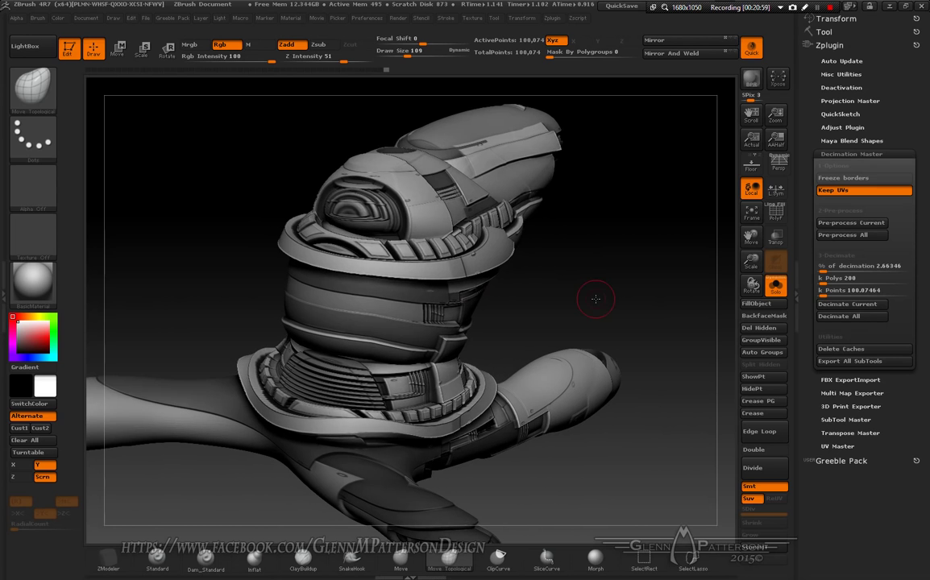
click(776, 216)
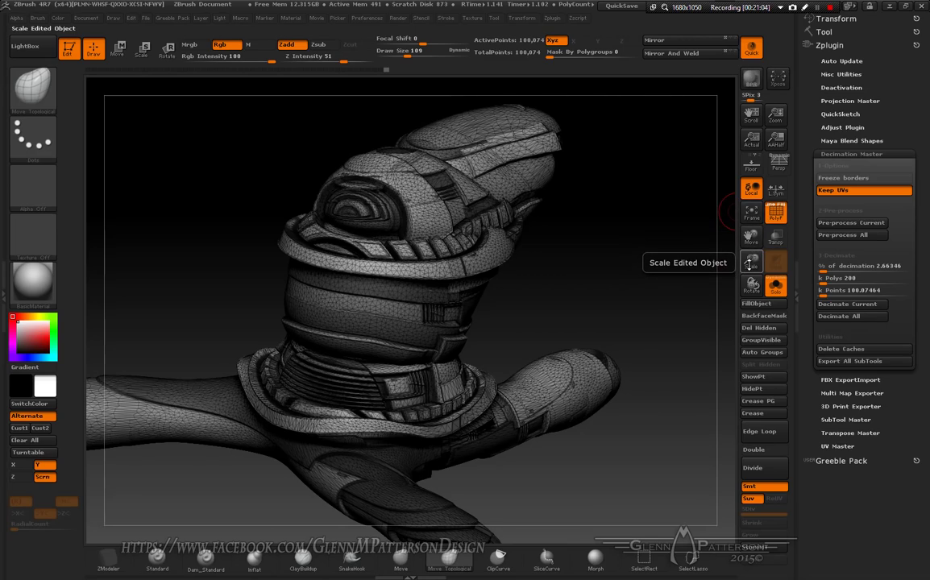
drag(749, 262, 516, 307)
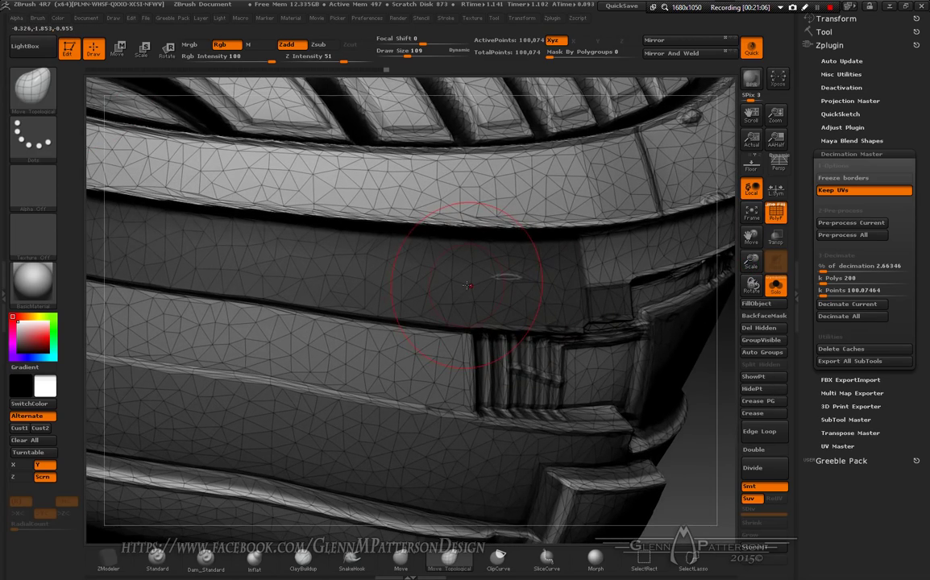
mouse_move(468, 286)
mouse_down()
mouse_move(494, 226)
mouse_move(479, 197)
mouse_move(464, 205)
mouse_move(456, 284)
mouse_up()
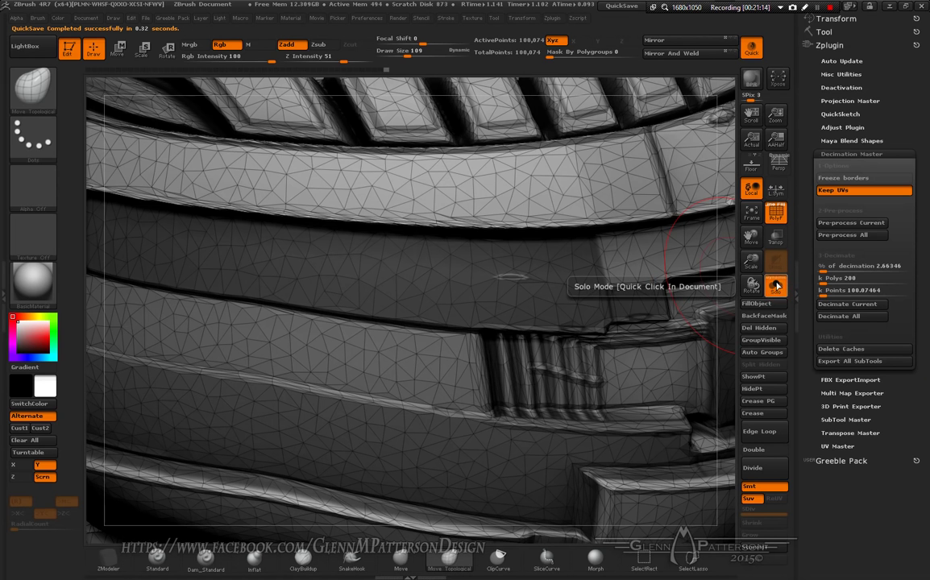
click(751, 213)
drag(566, 281, 589, 276)
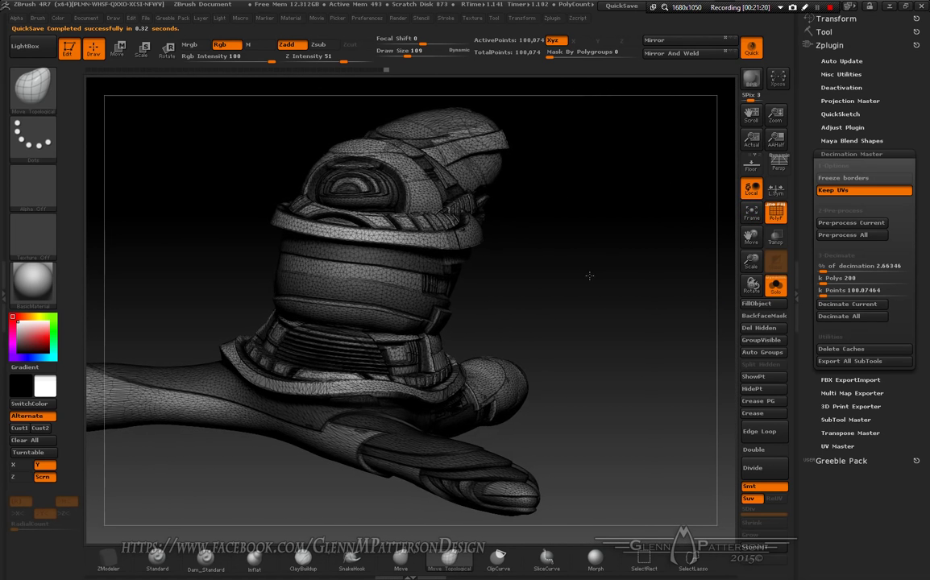
click(775, 213)
mouse_move(508, 226)
mouse_down()
mouse_move(534, 245)
mouse_move(537, 231)
mouse_move(562, 234)
mouse_move(626, 274)
mouse_move(493, 235)
mouse_up()
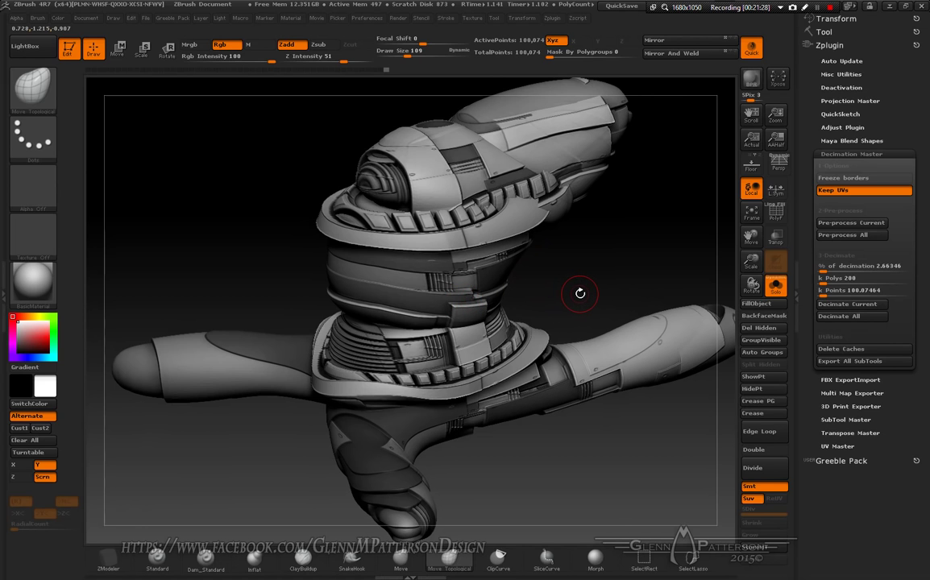
mouse_move(585, 291)
mouse_down()
mouse_move(593, 274)
mouse_move(580, 279)
mouse_move(584, 300)
mouse_move(599, 300)
mouse_up()
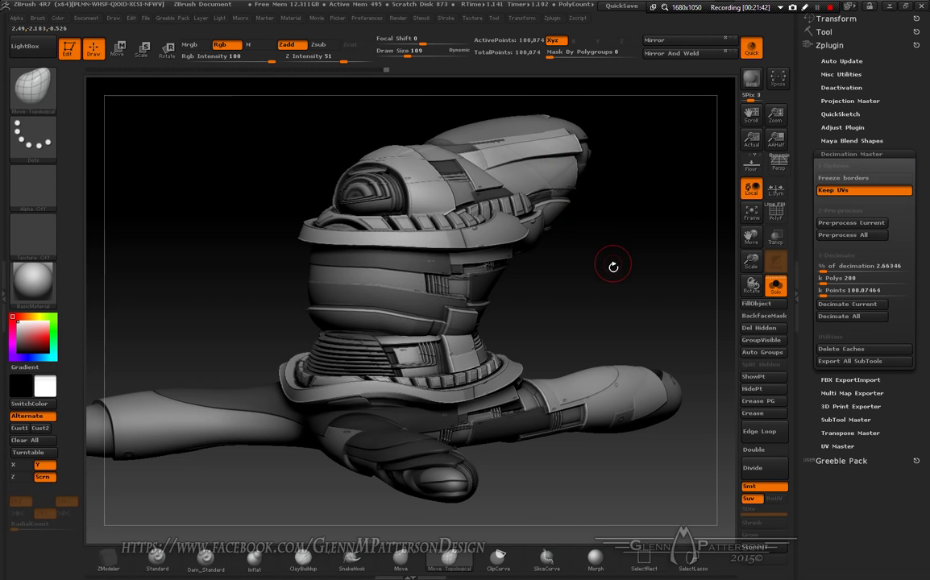
drag(608, 266, 612, 286)
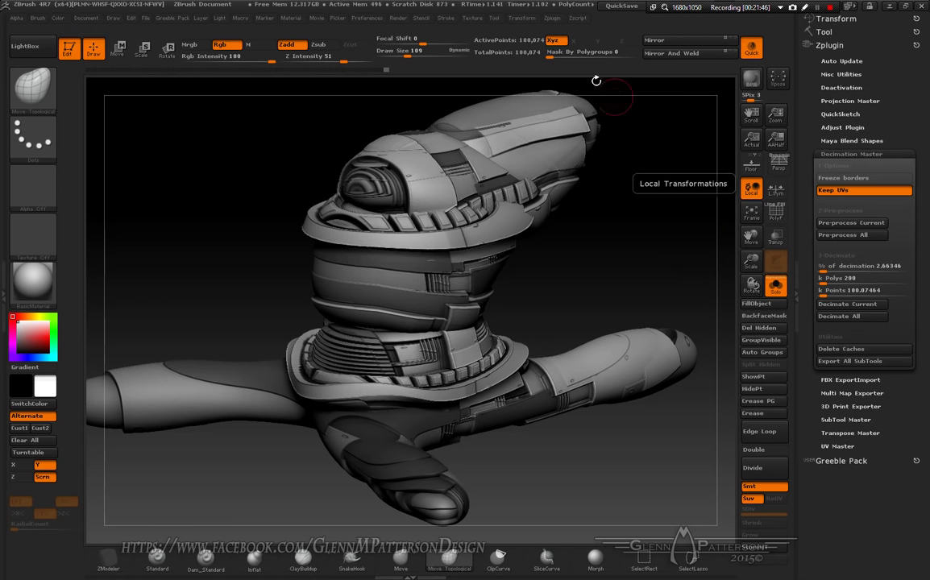
click(860, 282)
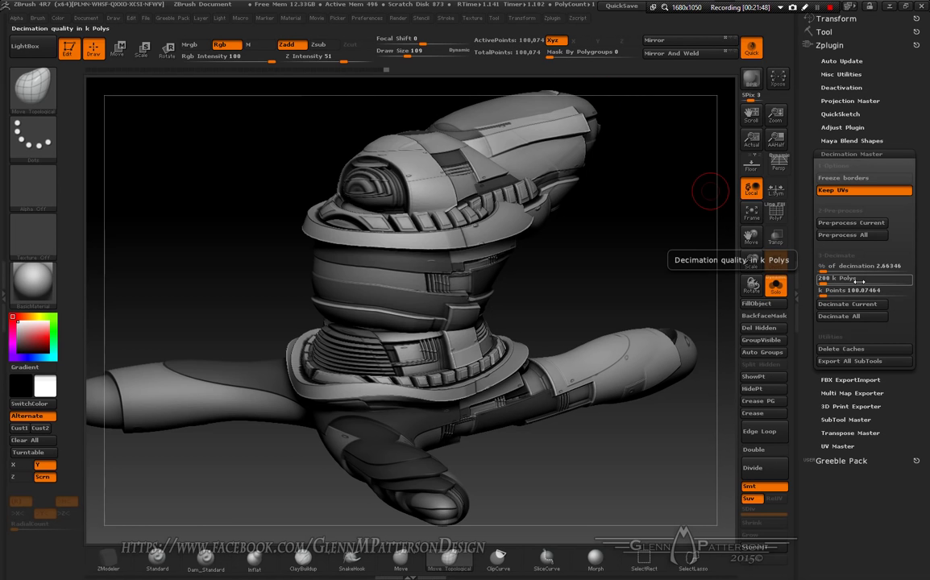
key(Return)
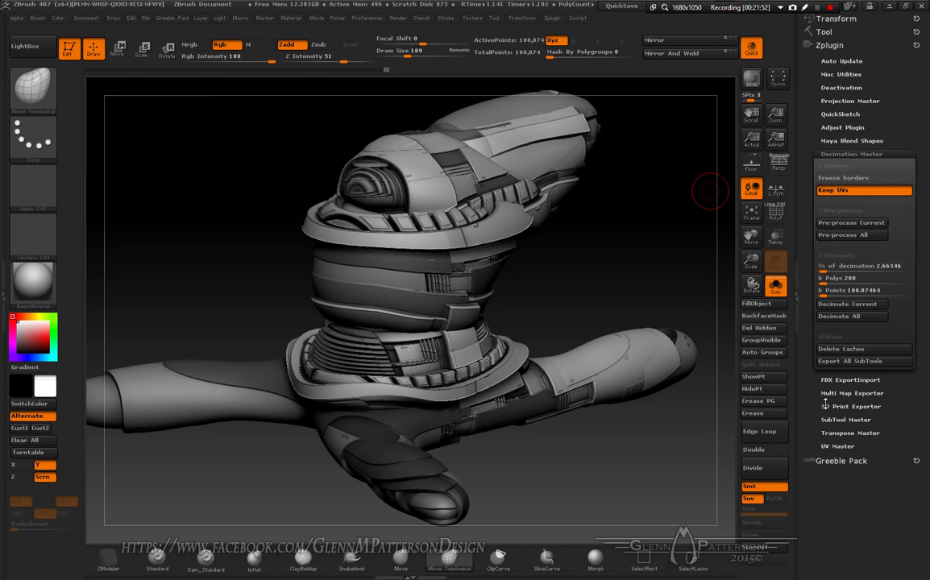
- Rename the decimated model's subtool as Tutorial
click(826, 31)
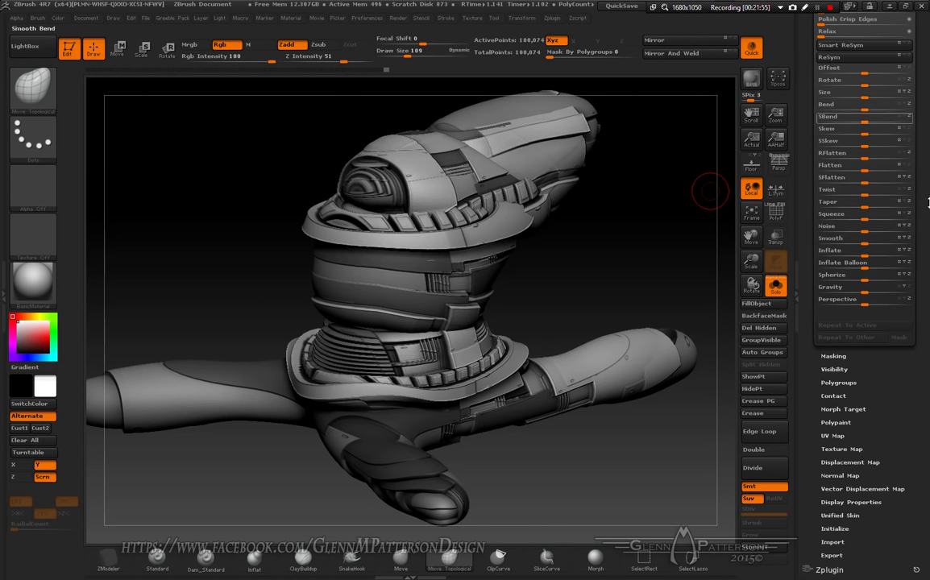
scroll(928, 236, up, 5)
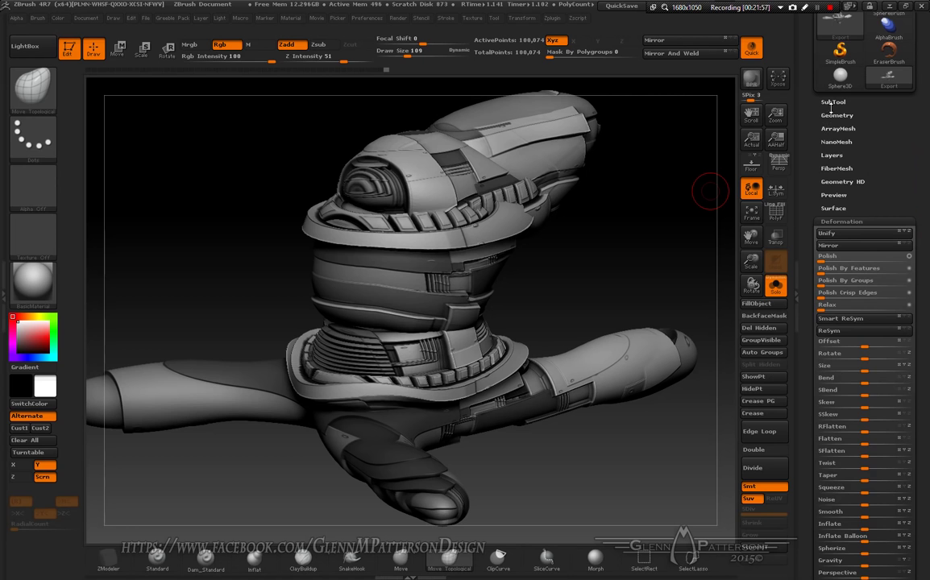
click(830, 106)
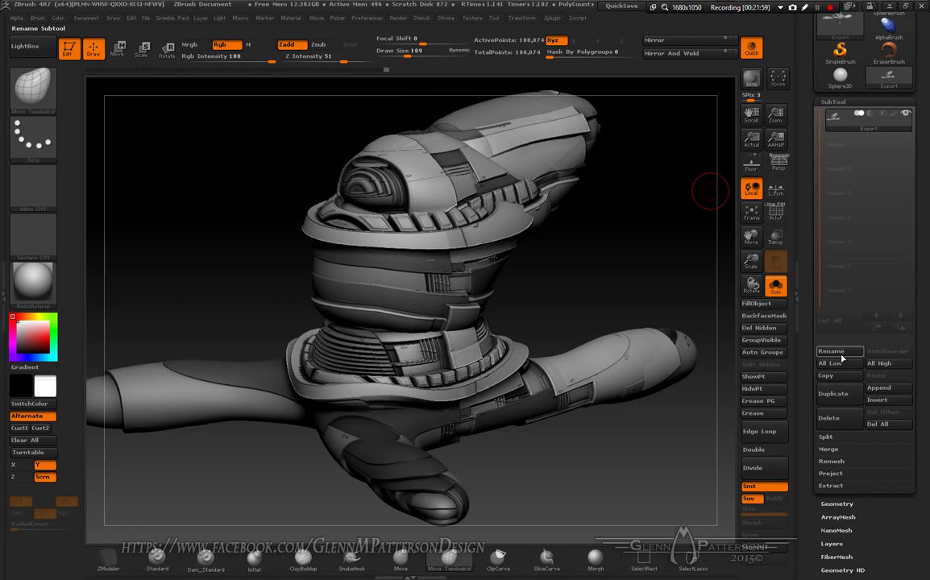
click(840, 357)
text(Tutor)
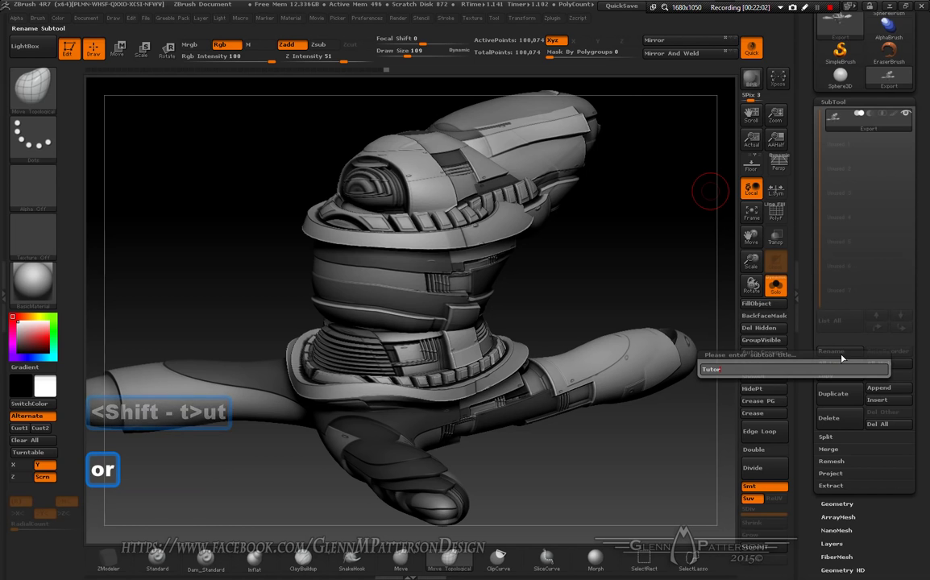
text(ial)
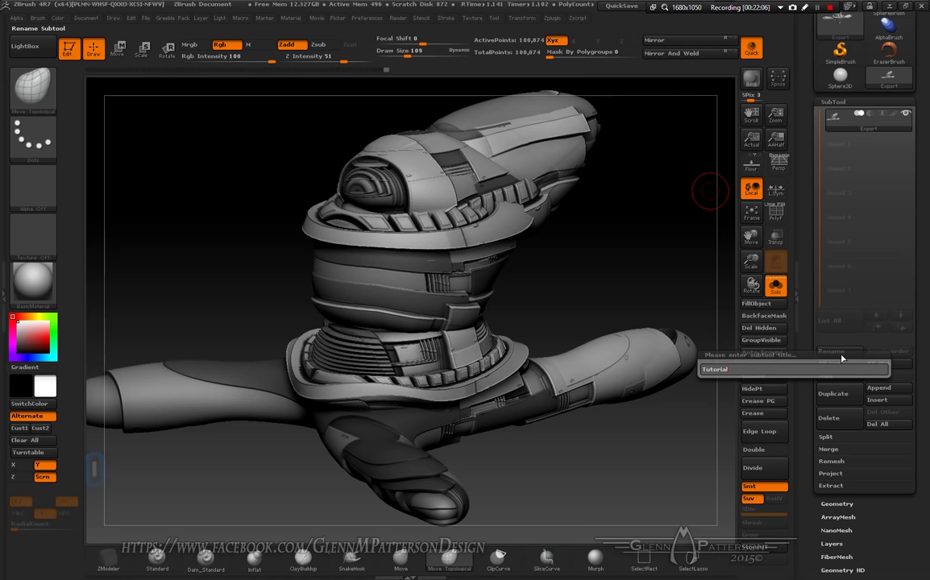
key(Return)
- Export the decimated model as Tutorial.obj in OBJ format to the Greeble Objects folder
drag(928, 117, 928, 253)
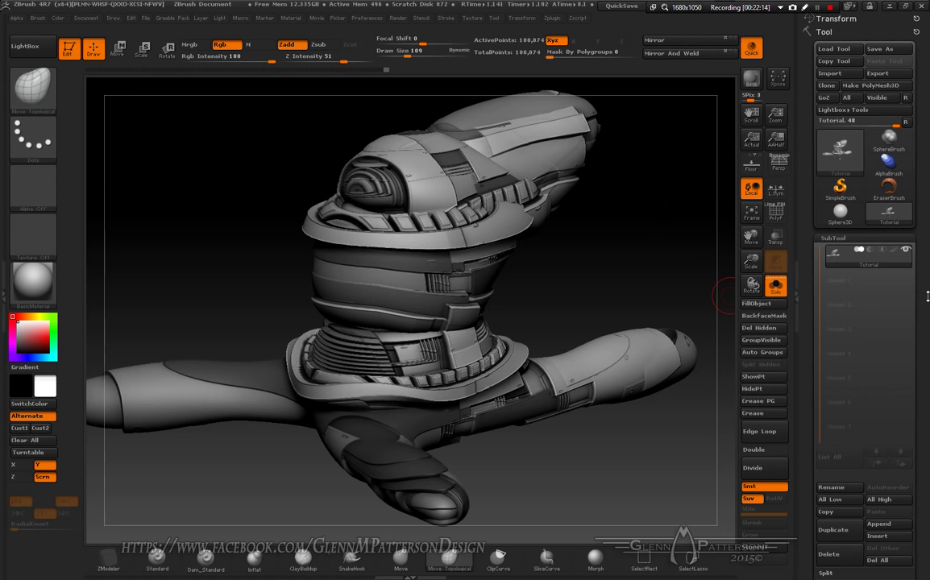
drag(927, 296, 928, 37)
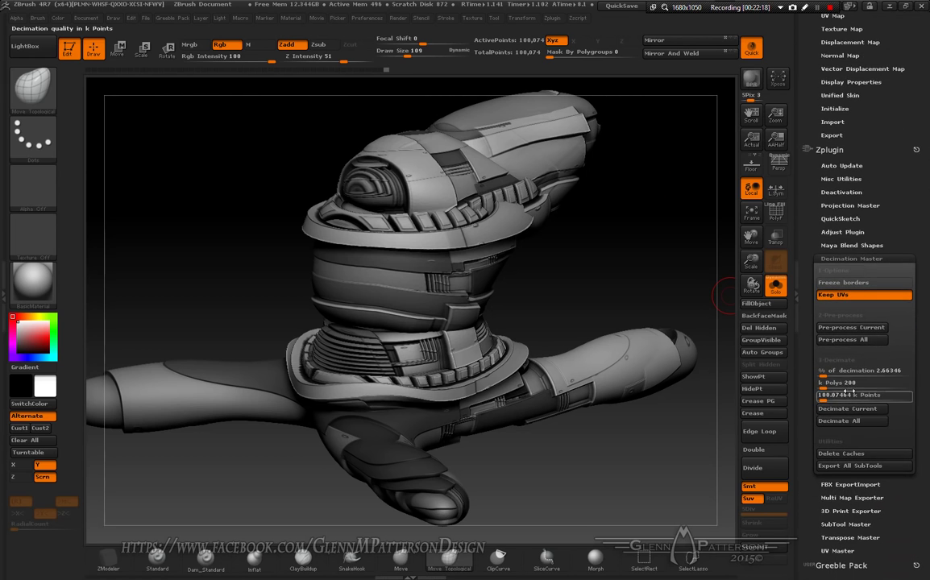
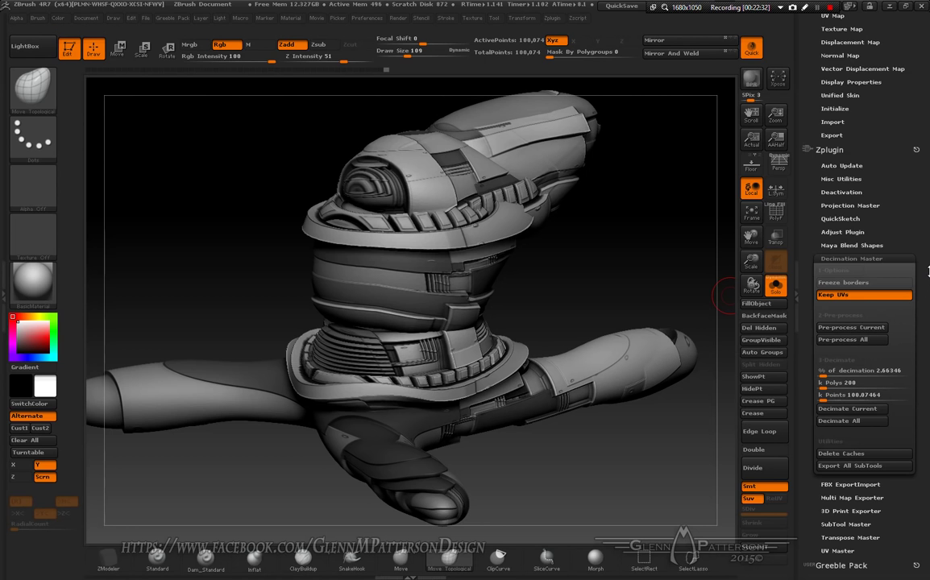
scroll(927, 271, up, 5)
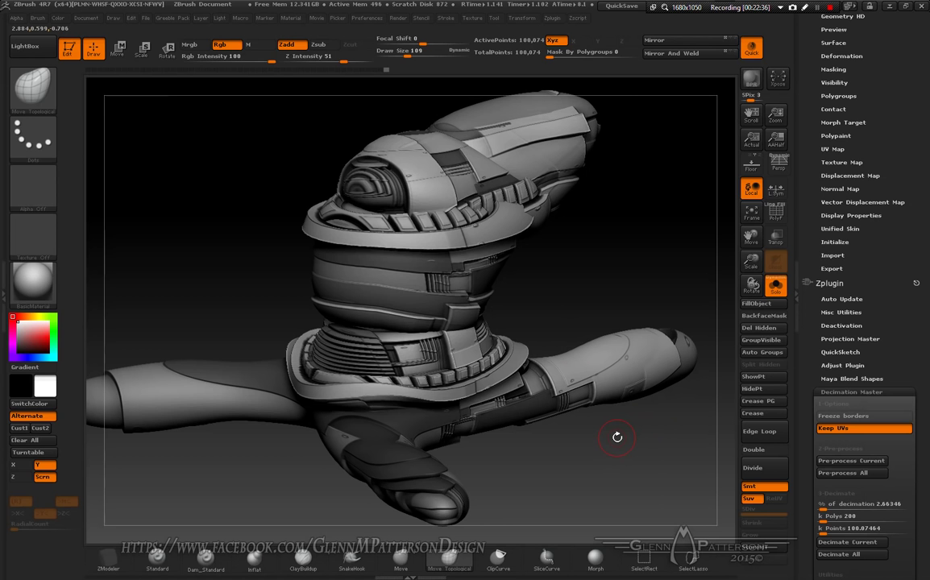
drag(614, 266, 644, 233)
scroll(921, 284, up, 10)
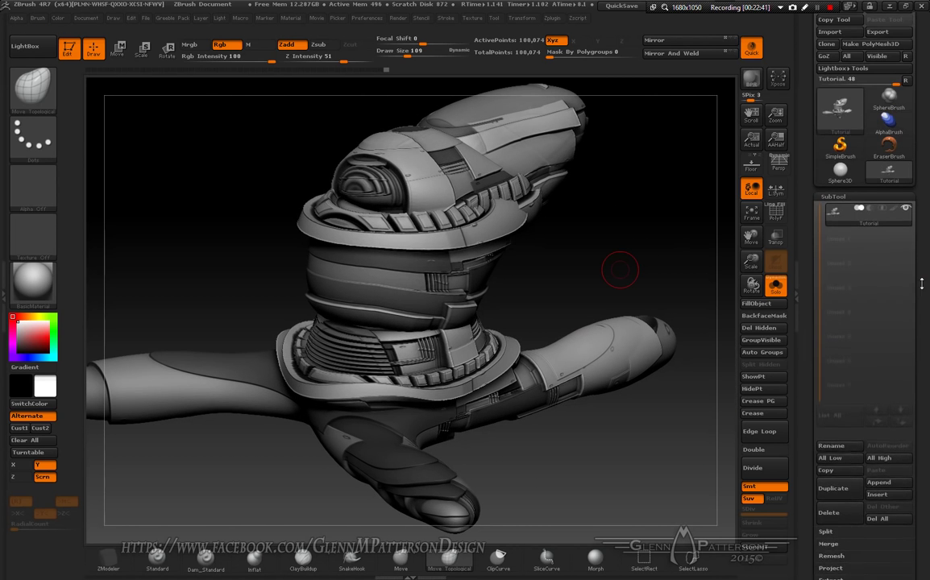
click(877, 73)
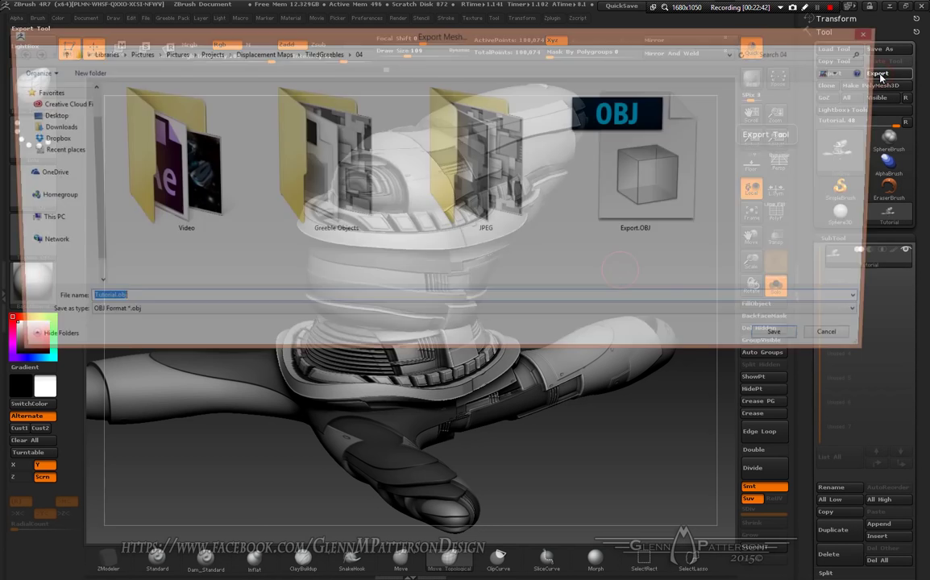
double_click(302, 204)
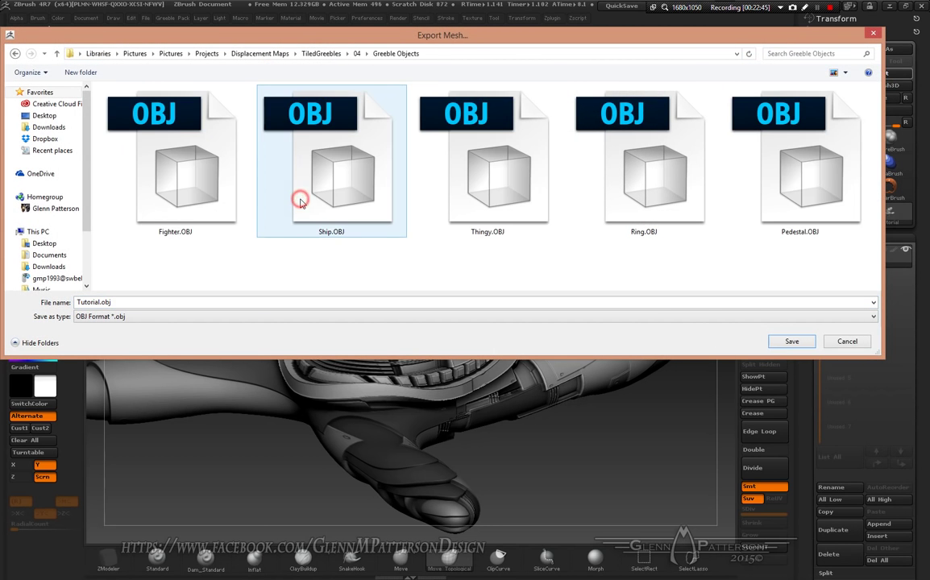
click(788, 342)
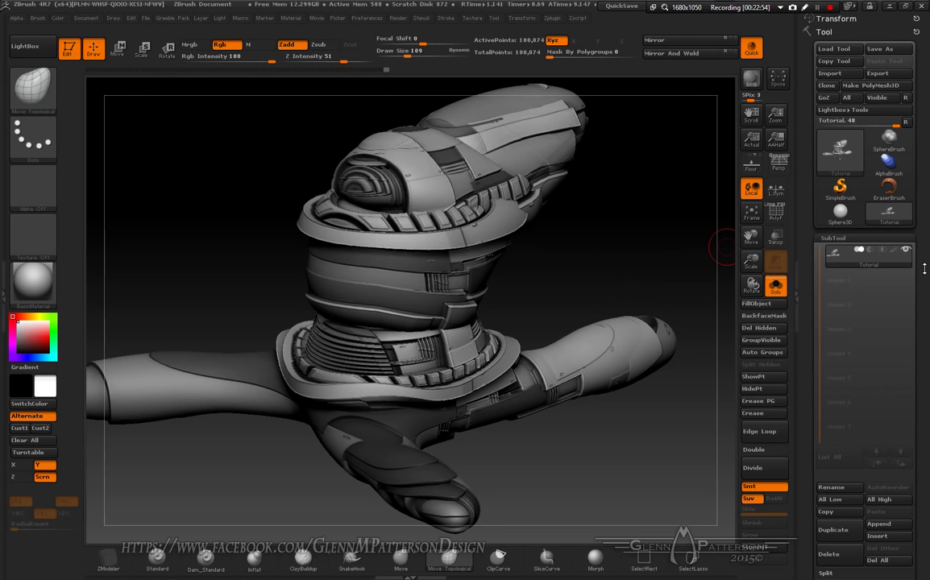
- Check the exported Tutorial.OBJ in the Greeble Objects folder without importing it, and view the model again
drag(925, 272, 921, 252)
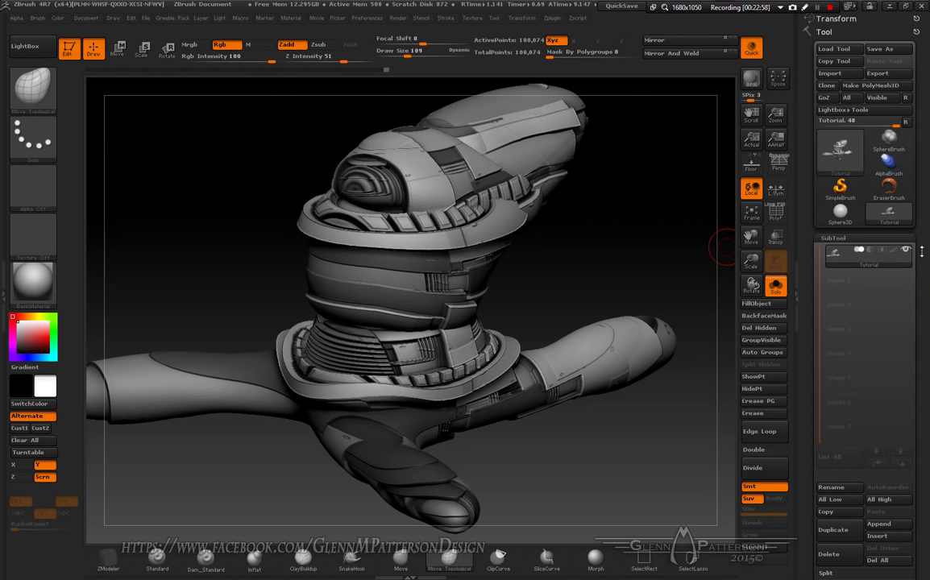
click(830, 72)
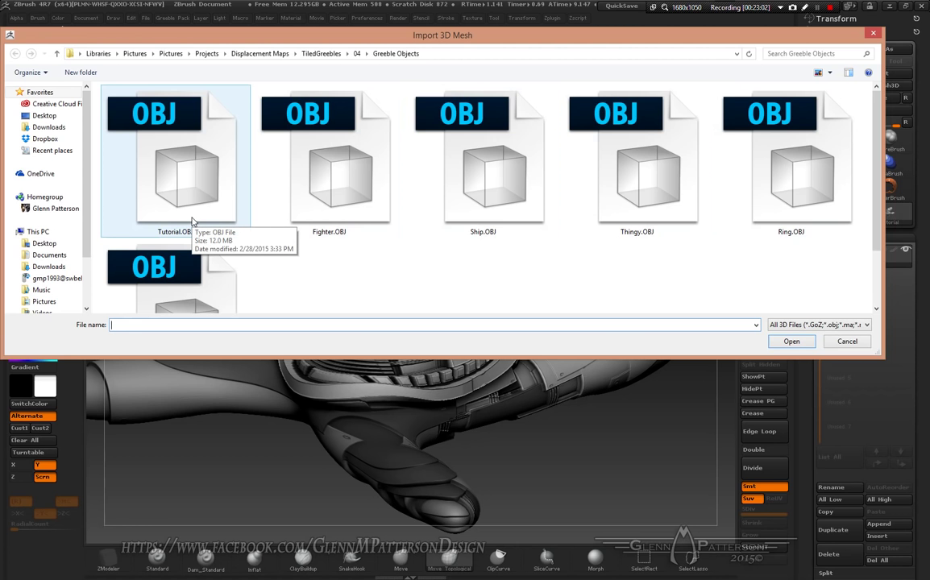
click(840, 342)
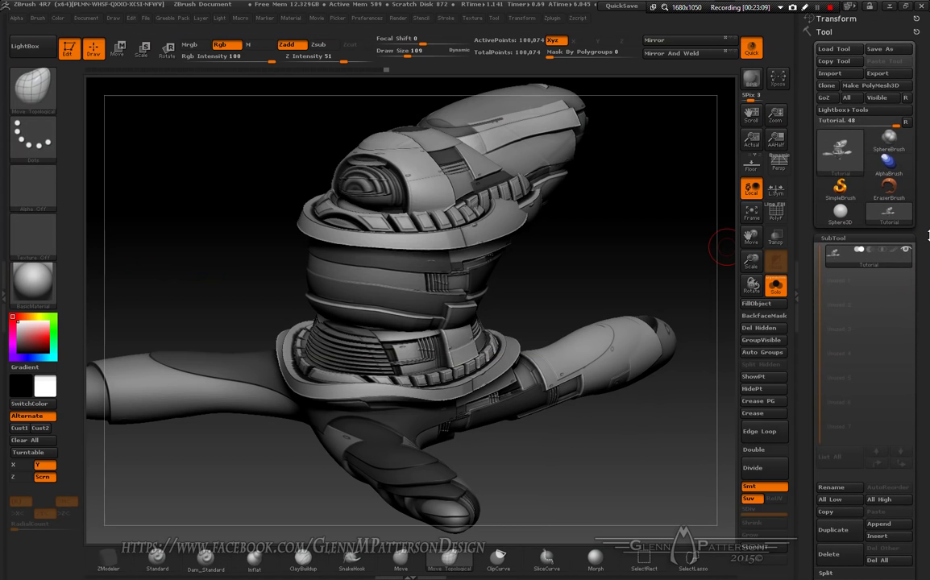
mouse_move(925, 171)
mouse_down()
mouse_move(926, 115)
mouse_move(928, 169)
mouse_up()
mouse_move(591, 274)
mouse_down()
mouse_move(588, 246)
mouse_move(602, 259)
mouse_move(595, 264)
mouse_up()
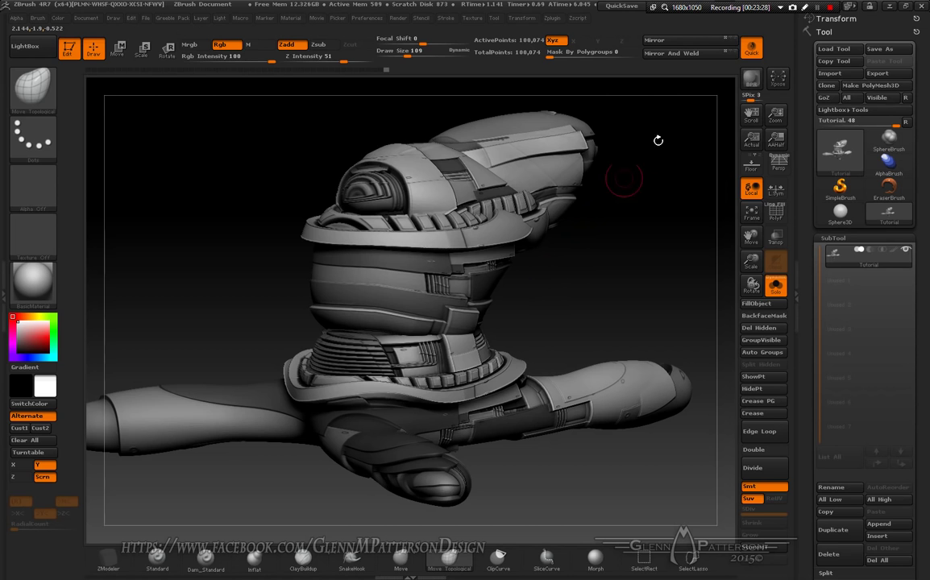
- Switch to After Effects and create a new 1280 x 720 composition at 24 fps with a one-minute duration
click(816, 7)
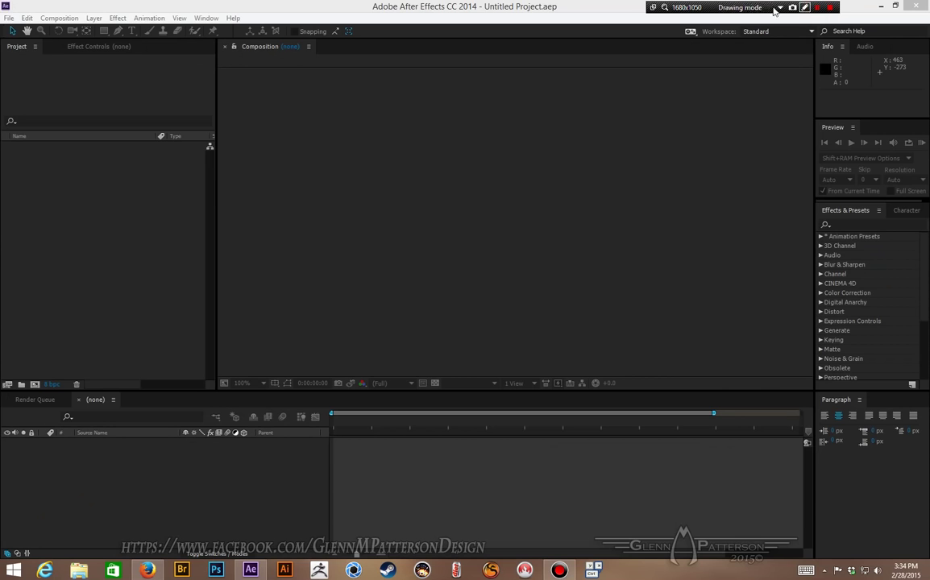
click(610, 14)
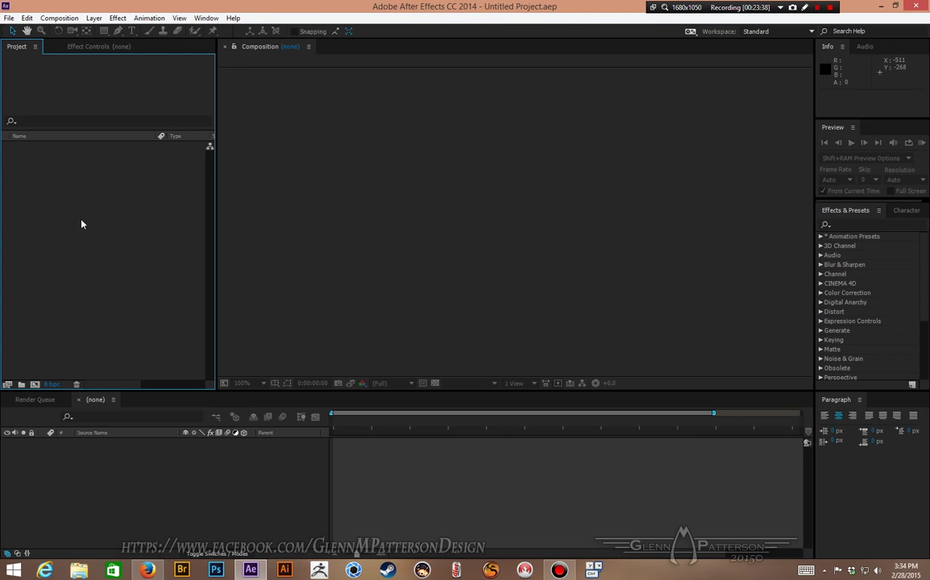
click(148, 18)
click(148, 19)
click(8, 18)
click(7, 19)
click(8, 18)
mouse_move(66, 20)
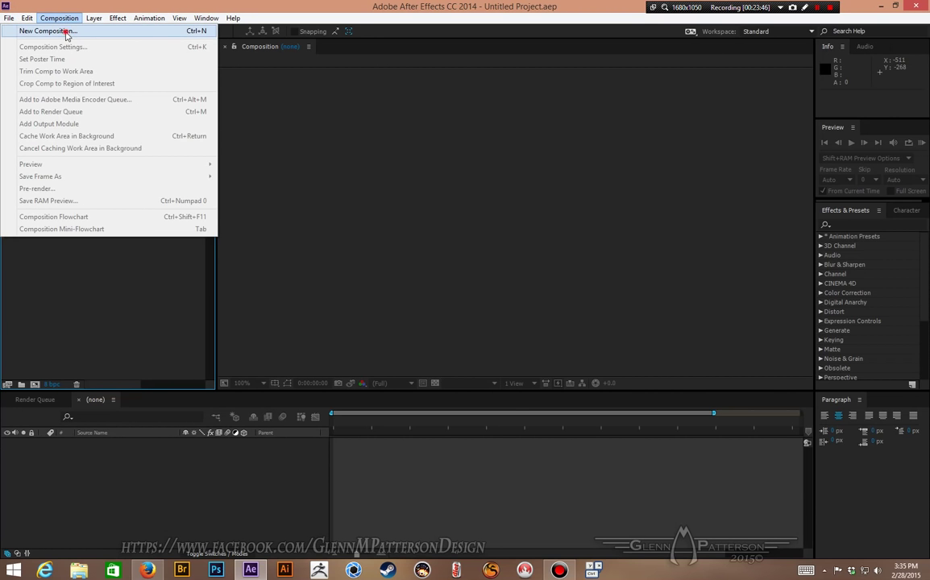
click(37, 31)
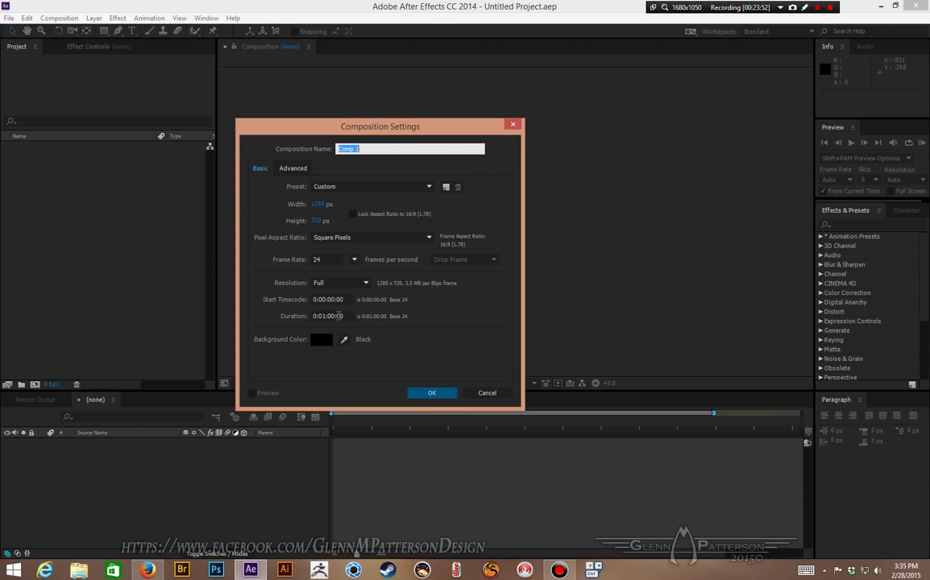
click(435, 394)
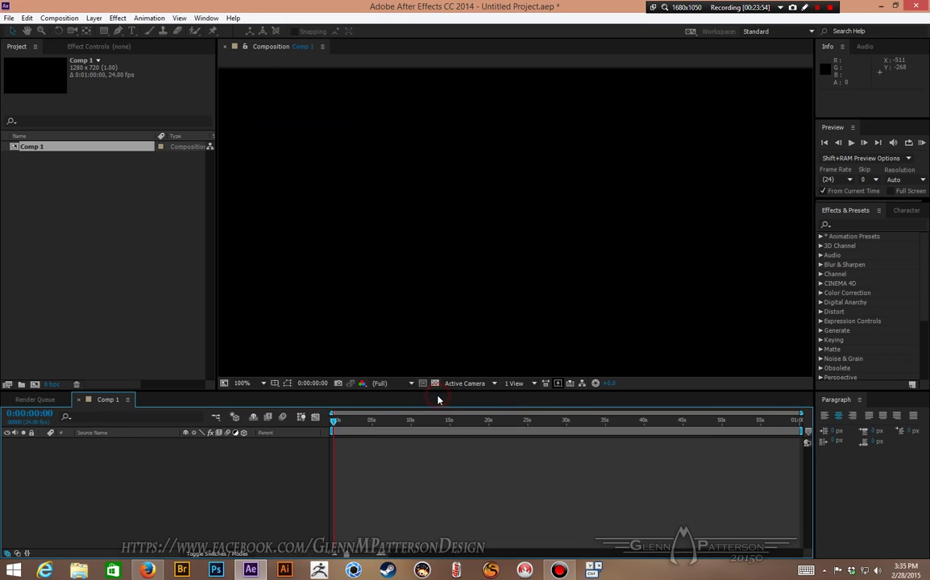
- Add a black comp-sized solid layer named E3D to the composition
right_click(118, 477)
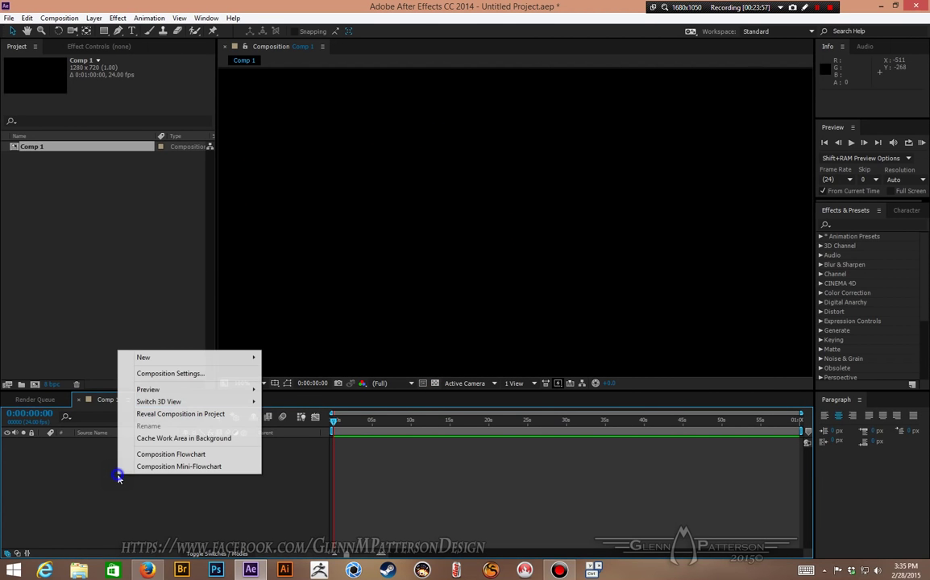
mouse_move(191, 363)
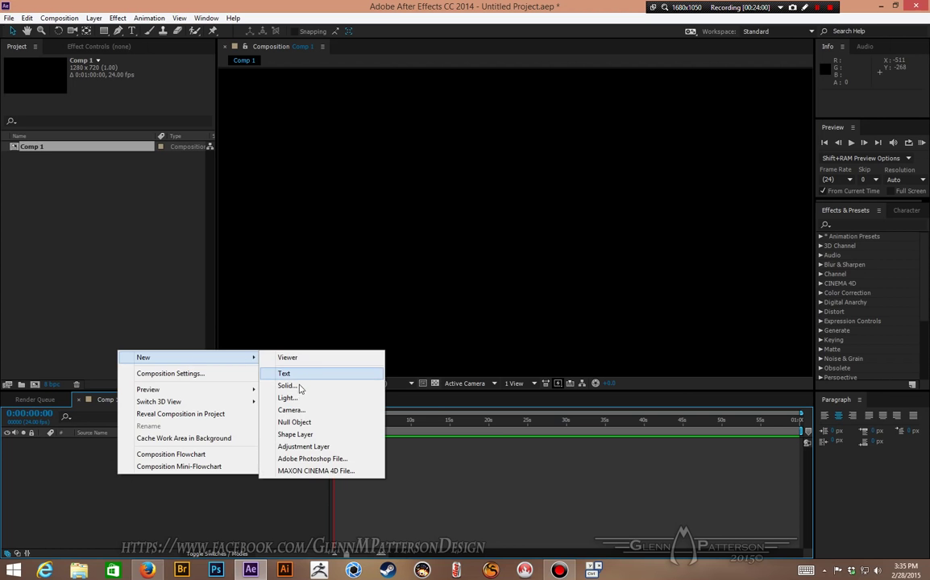
click(298, 388)
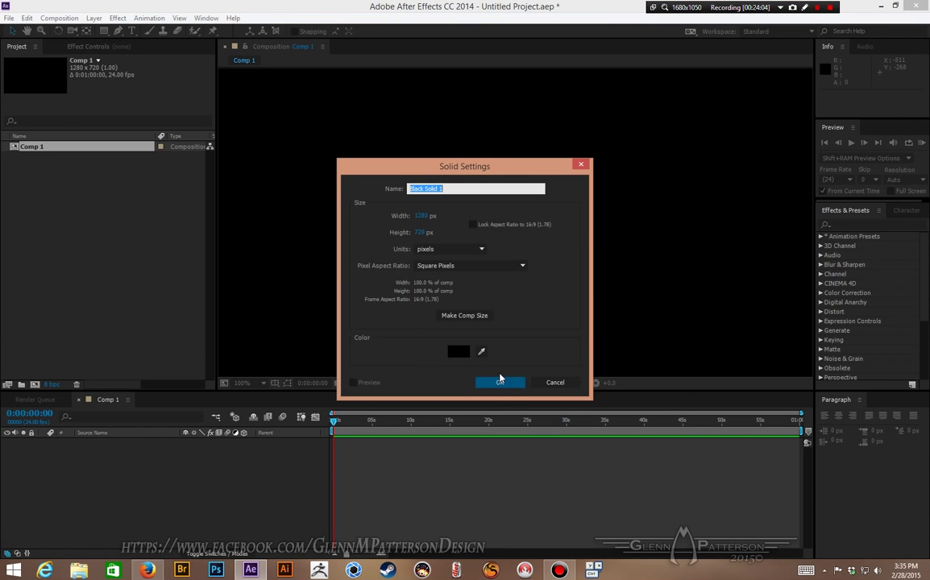
text(E3D)
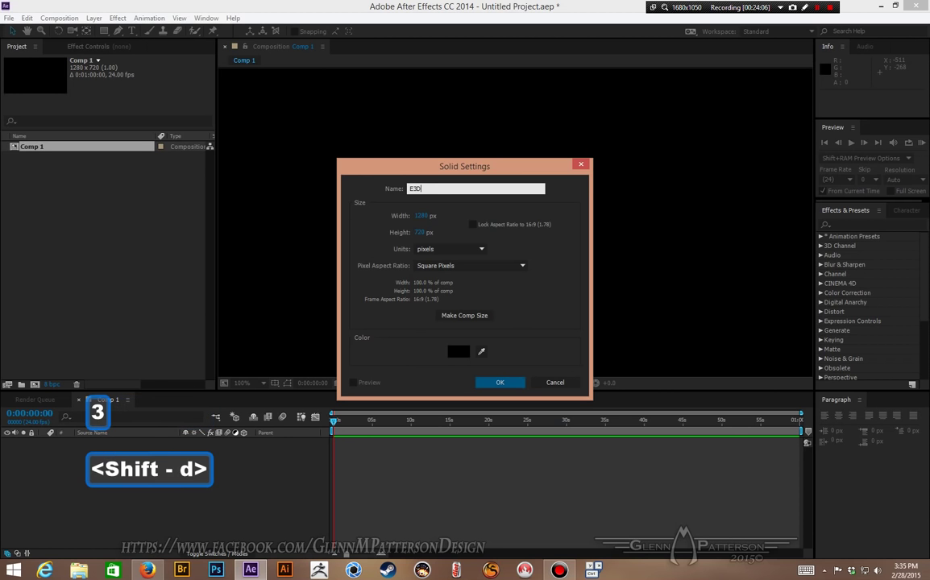
key(Return)
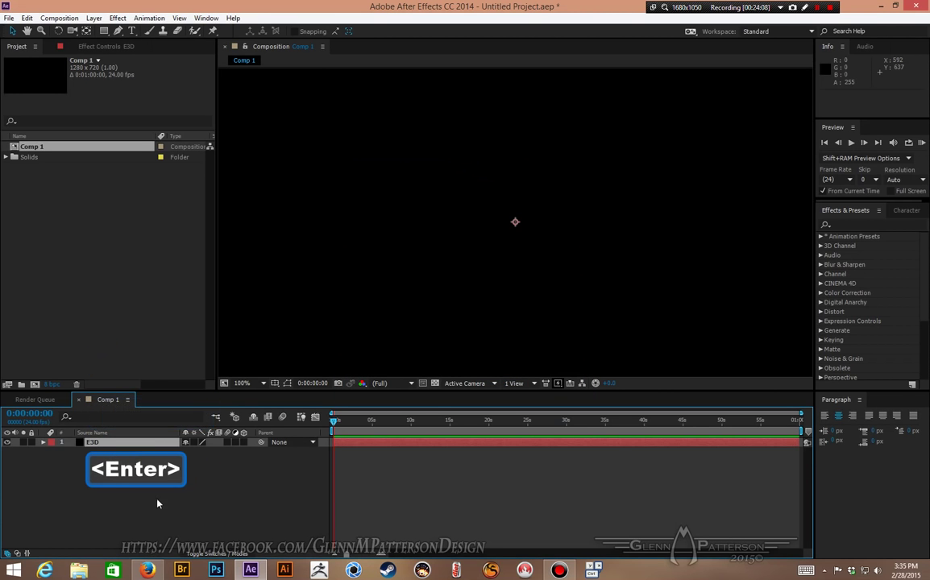
- Add a two-node camera with the 35mm preset to the composition
right_click(56, 484)
mouse_move(181, 369)
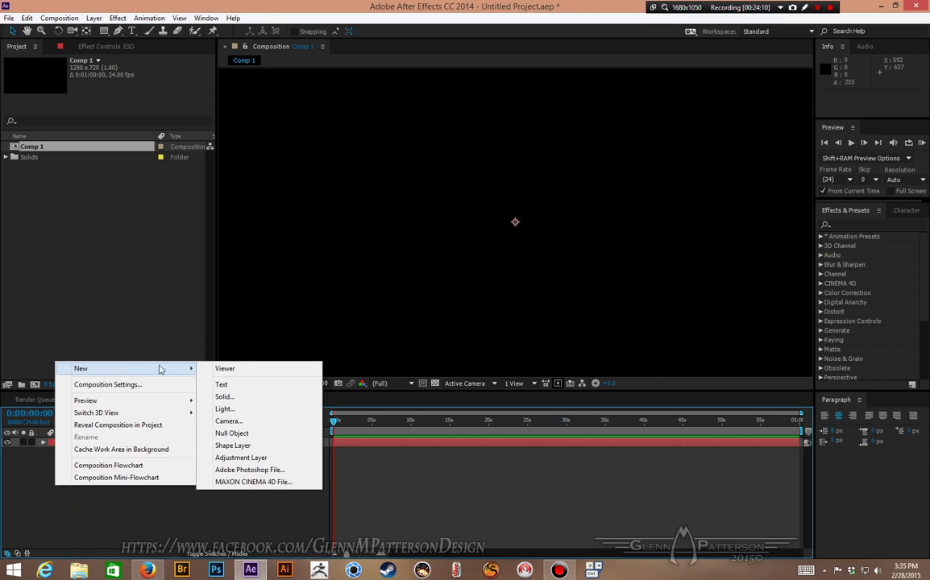
click(250, 424)
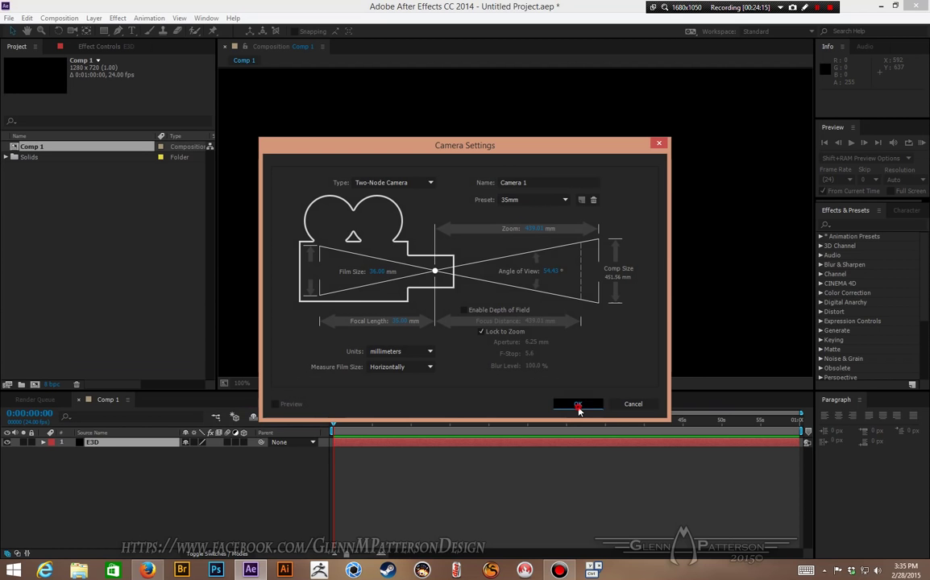
click(577, 404)
- Import Tutorial.BMP from the Greeble Objects folder inside folder 04, and create a composition from that image
click(71, 241)
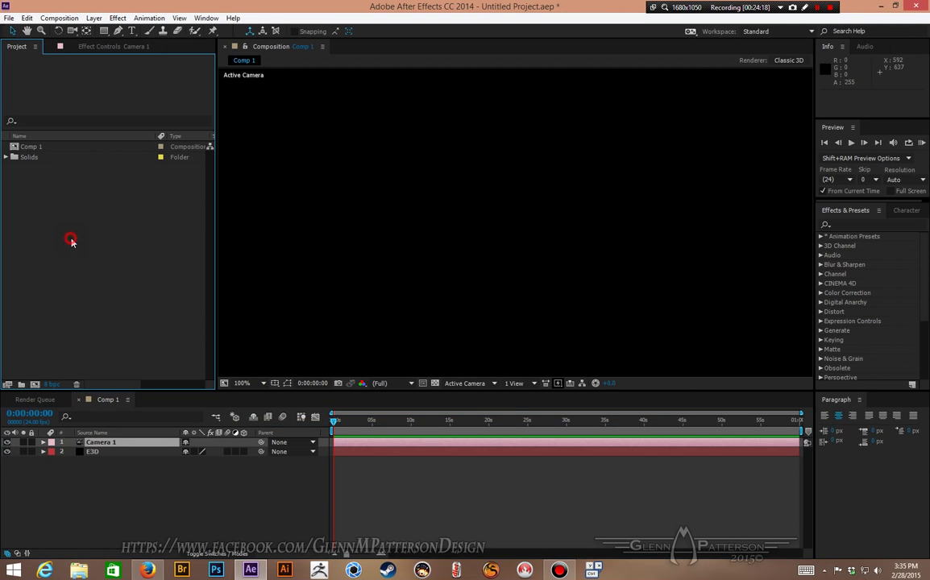
right_click(76, 243)
mouse_move(170, 295)
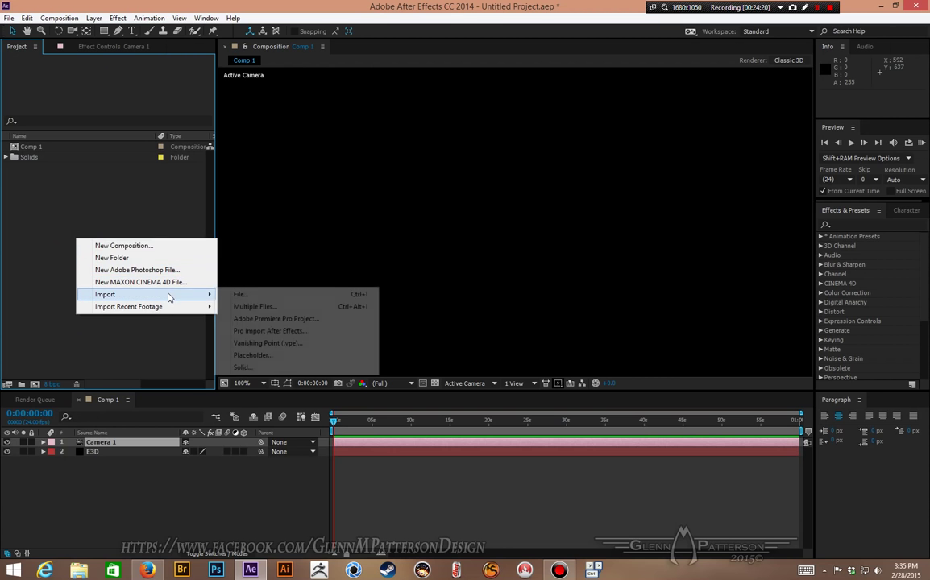
click(275, 296)
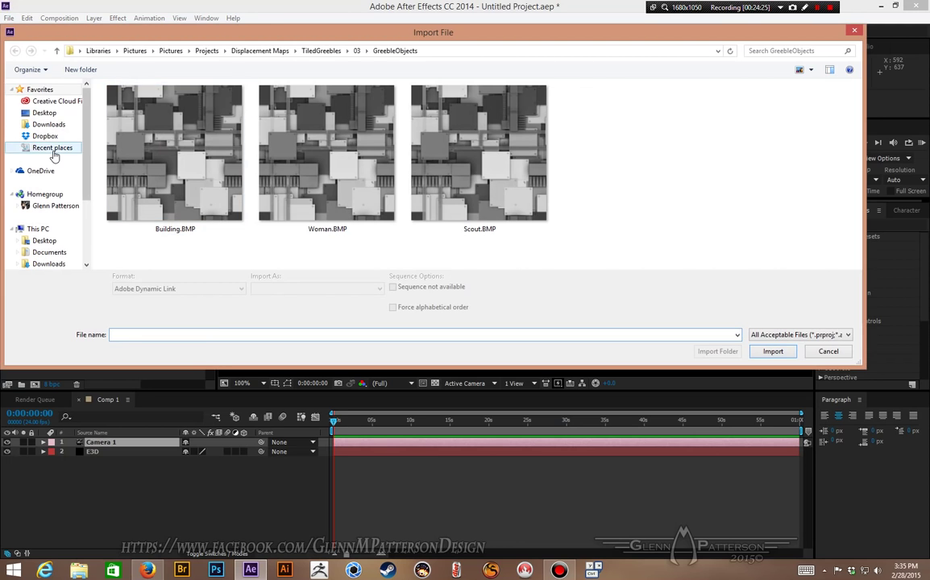
click(53, 150)
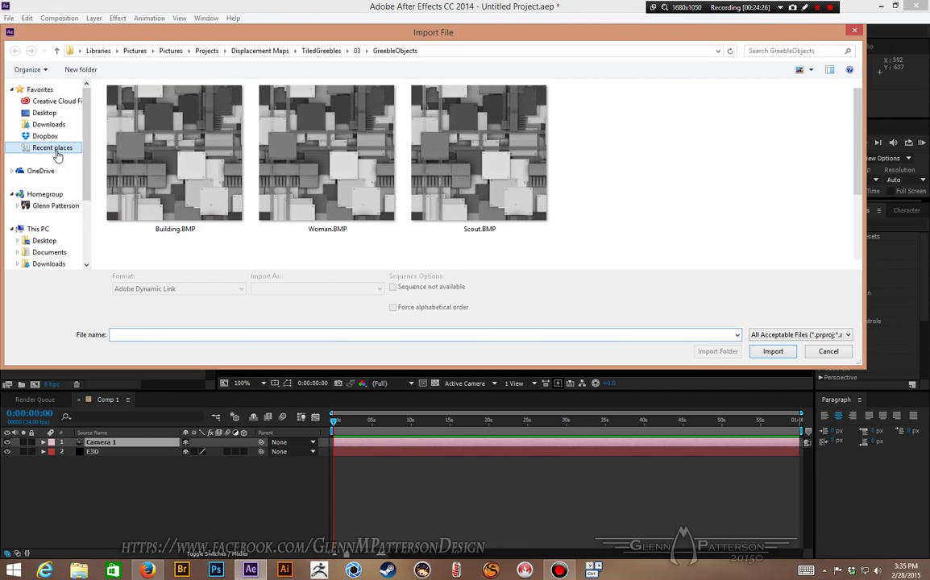
double_click(107, 114)
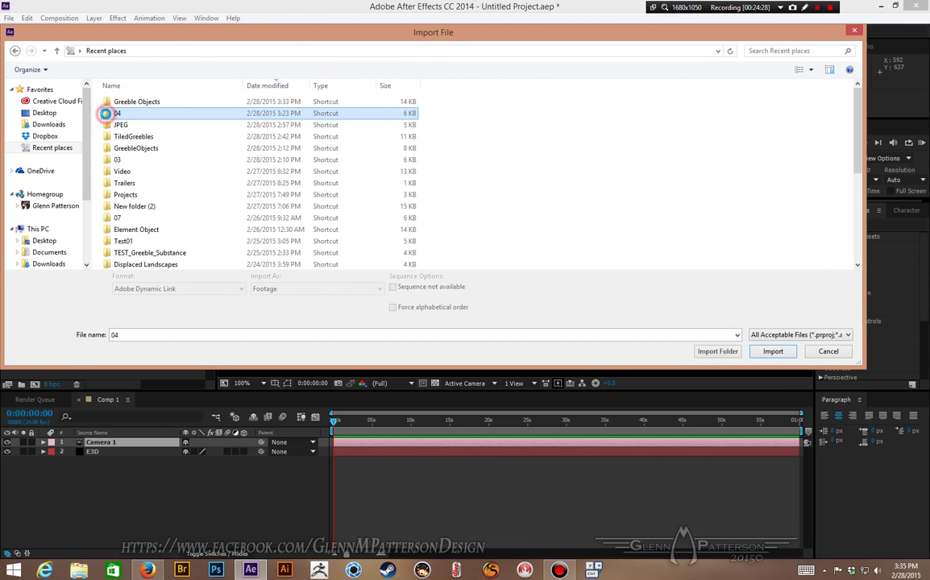
click(121, 157)
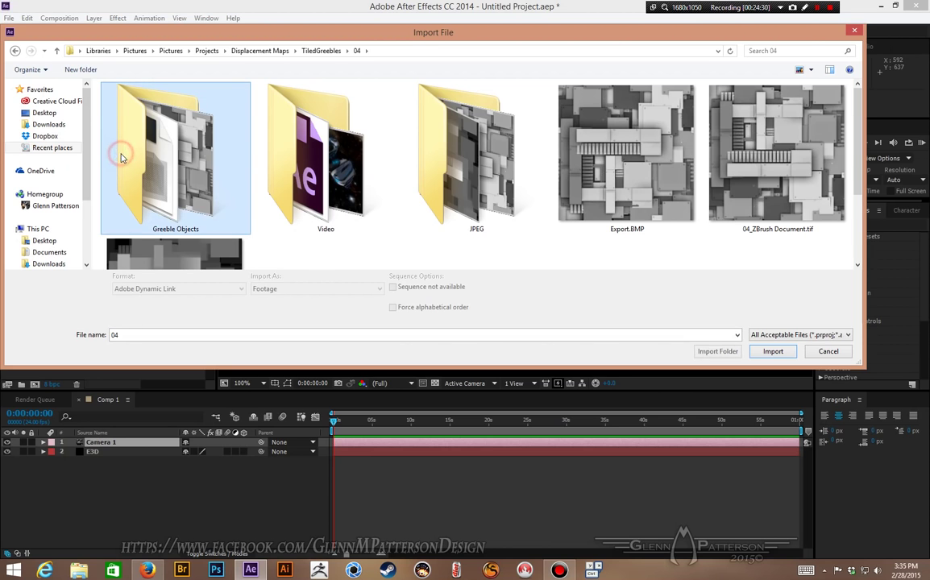
double_click(120, 157)
click(179, 191)
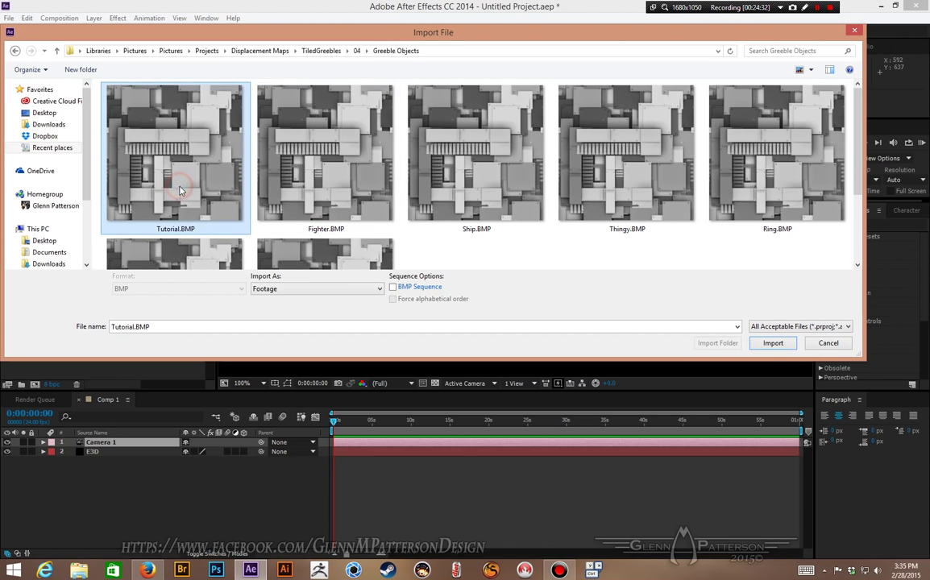
click(771, 351)
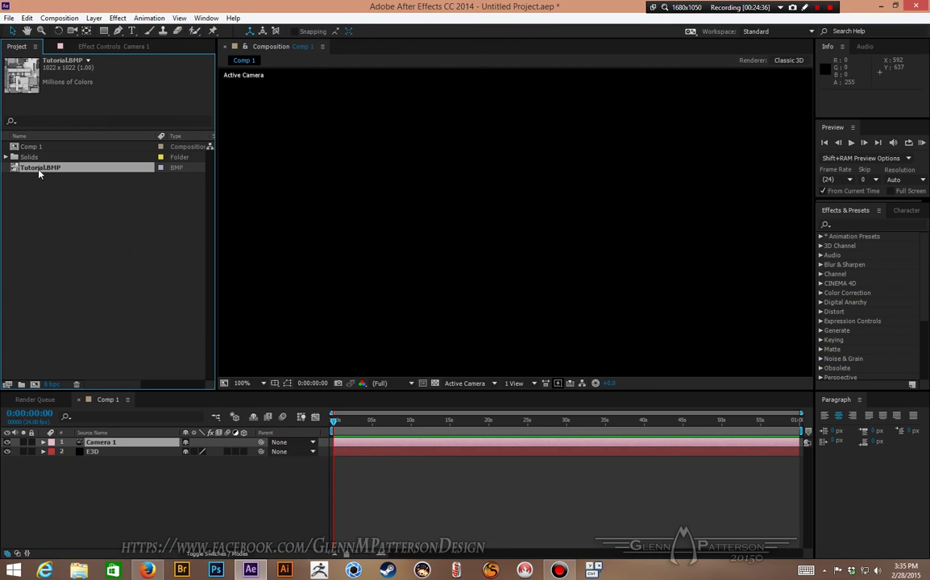
drag(38, 173, 34, 387)
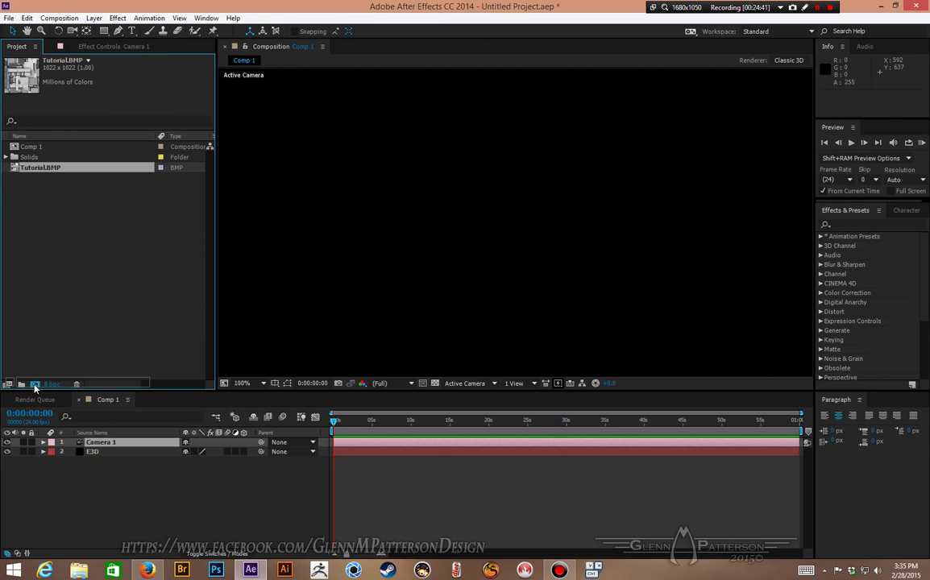
drag(35, 388, 35, 388)
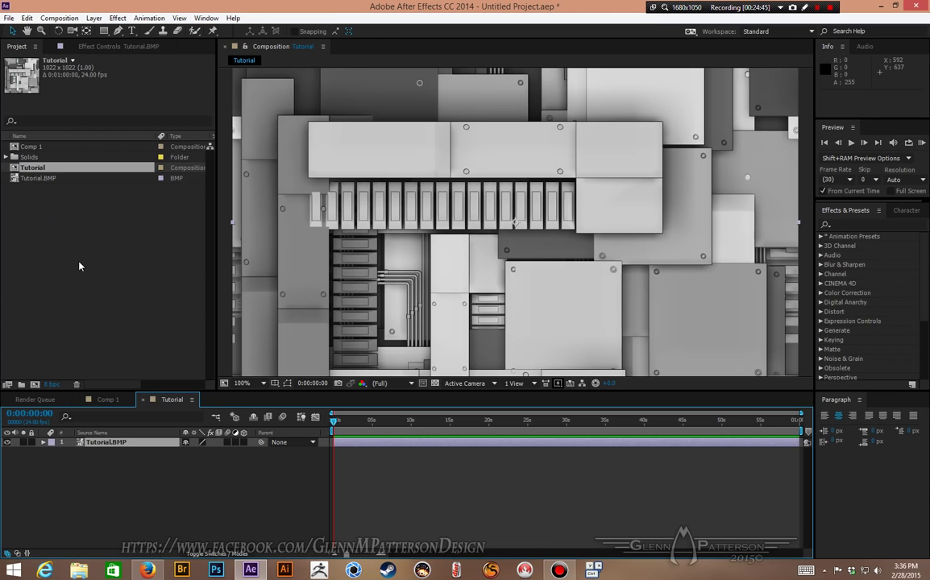
- Duplicate the Tutorial composition in the project and rename the copy Glow
click(35, 169)
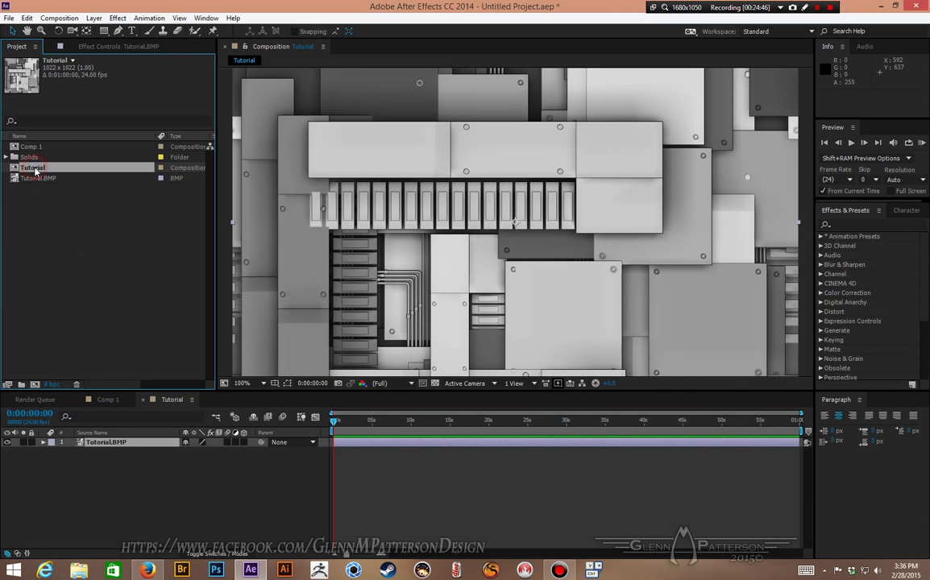
key(ctrl+d)
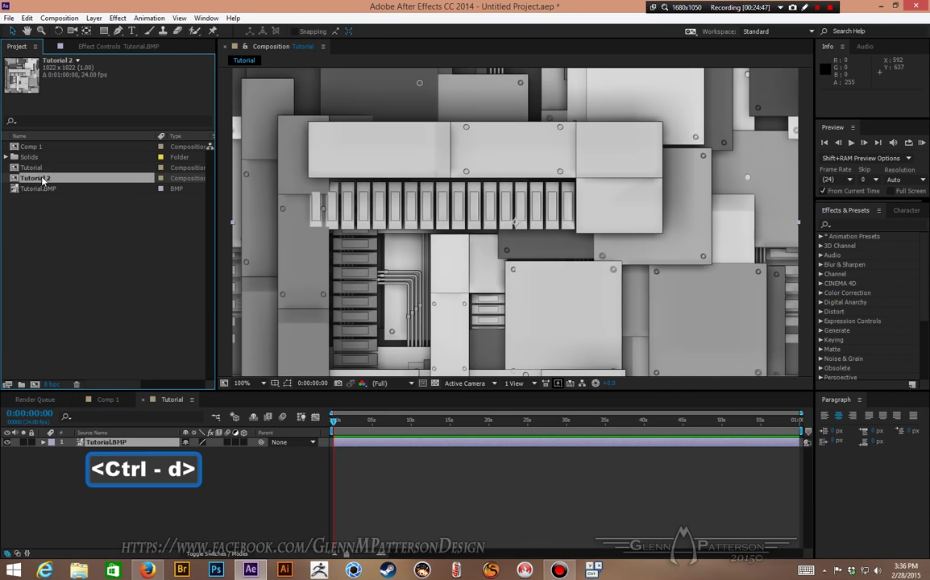
click(43, 180)
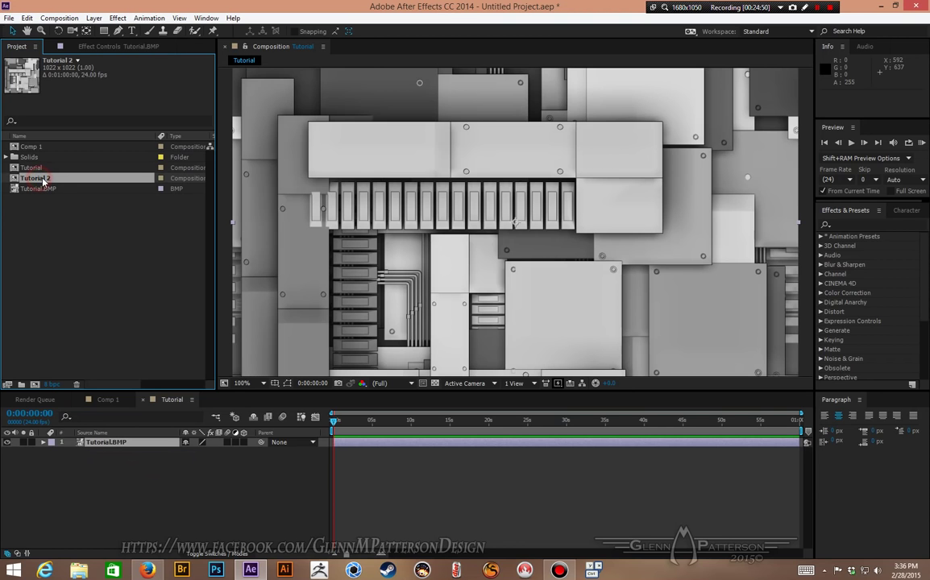
key(Return)
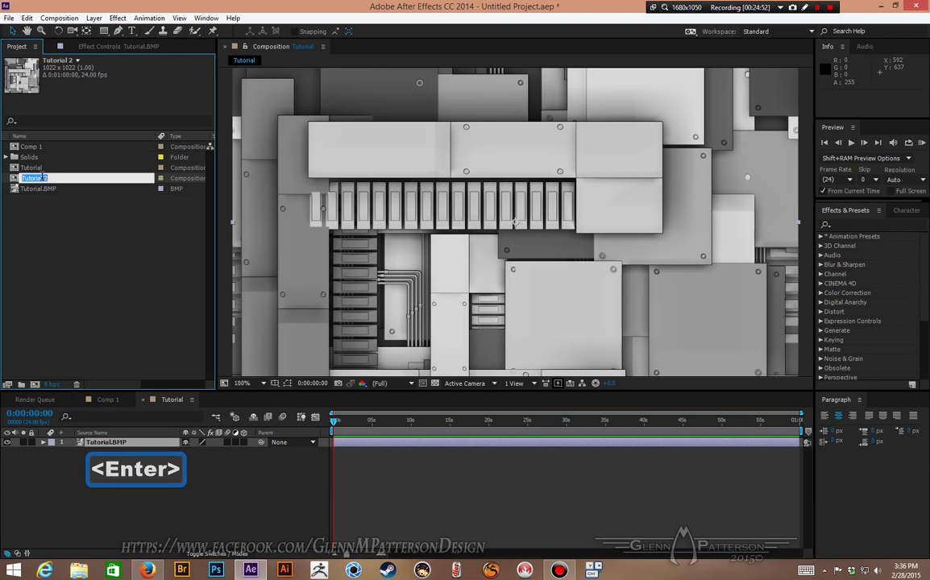
text(Glow)
key(Return)
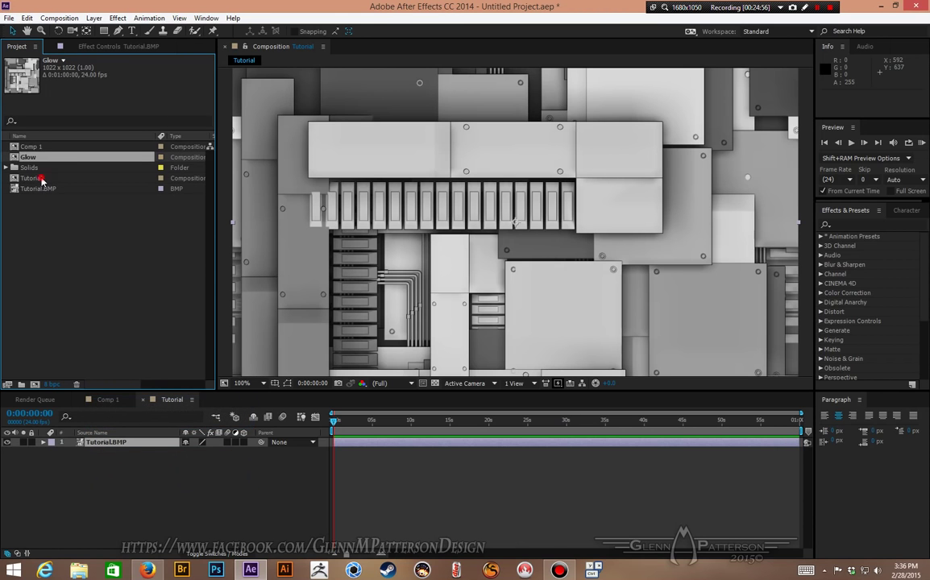
- Rename the original Tutorial composition as Texture
click(47, 179)
key(Return)
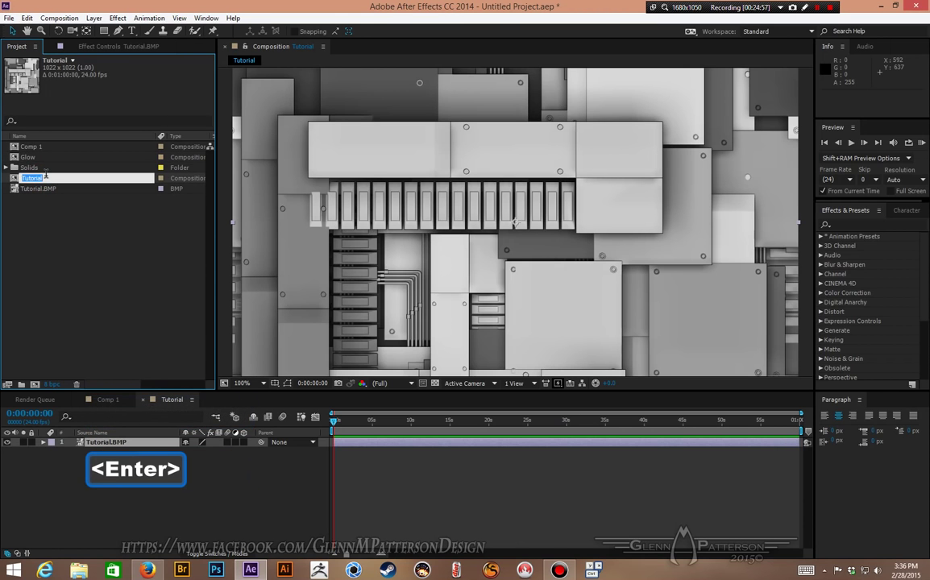
text(Texture)
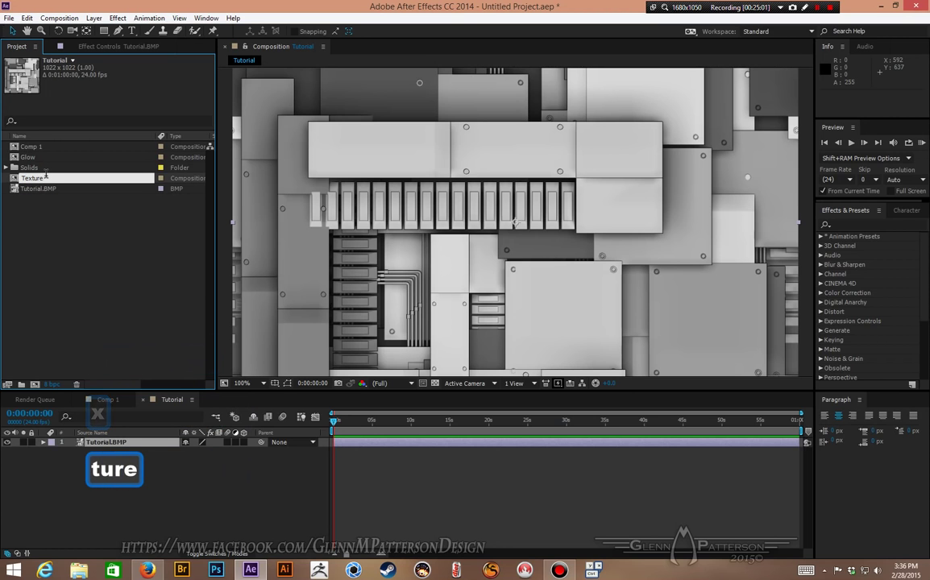
key(Return)
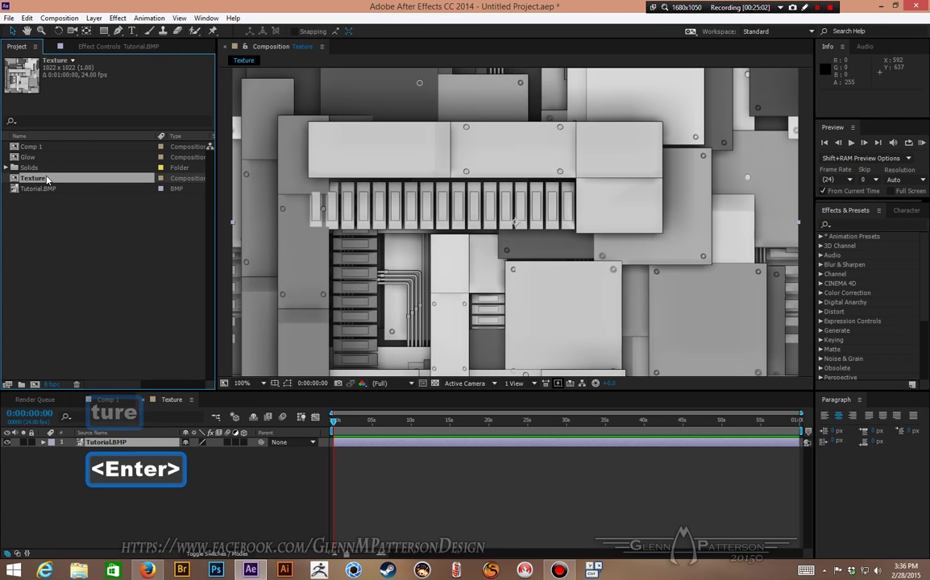
click(72, 229)
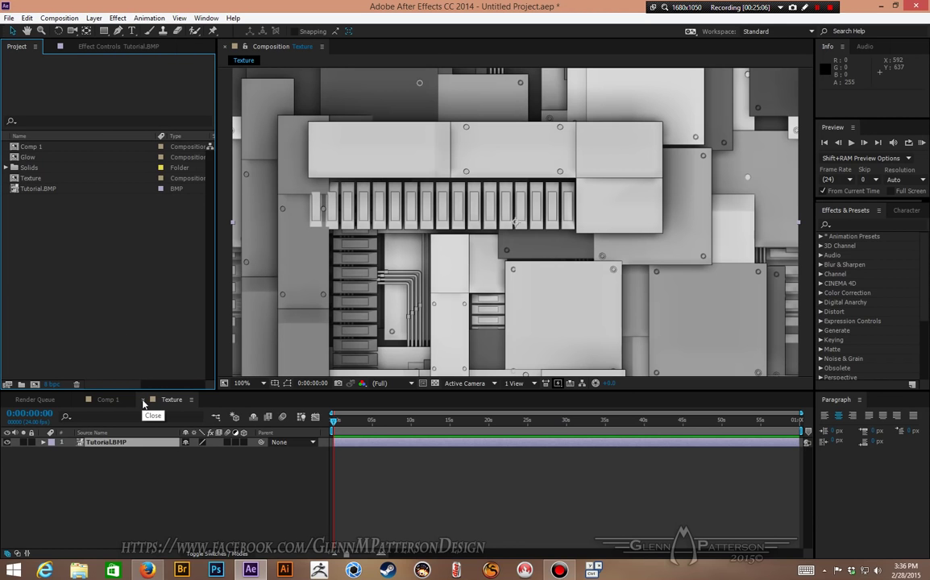
- Open the Glow composition and show the whole texture image at 50%
click(30, 159)
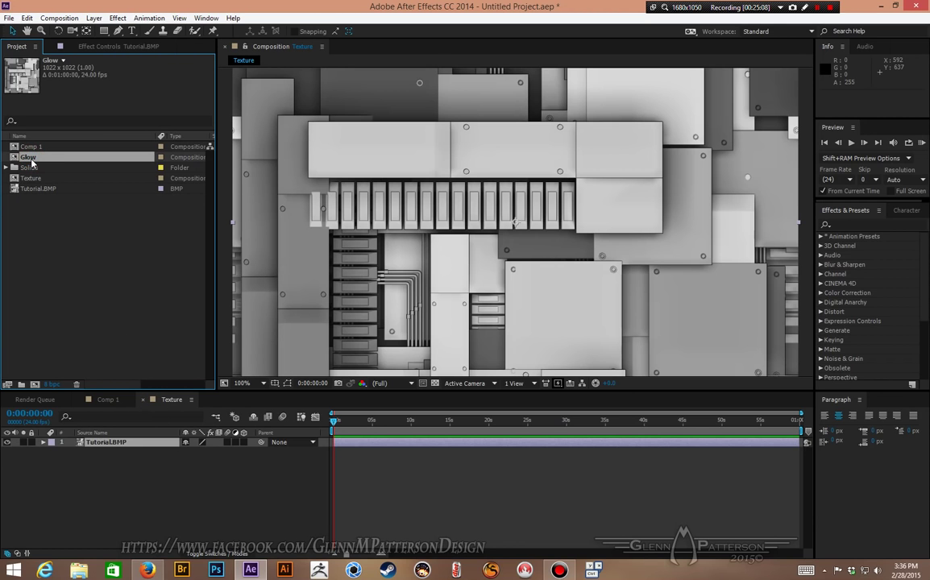
double_click(46, 159)
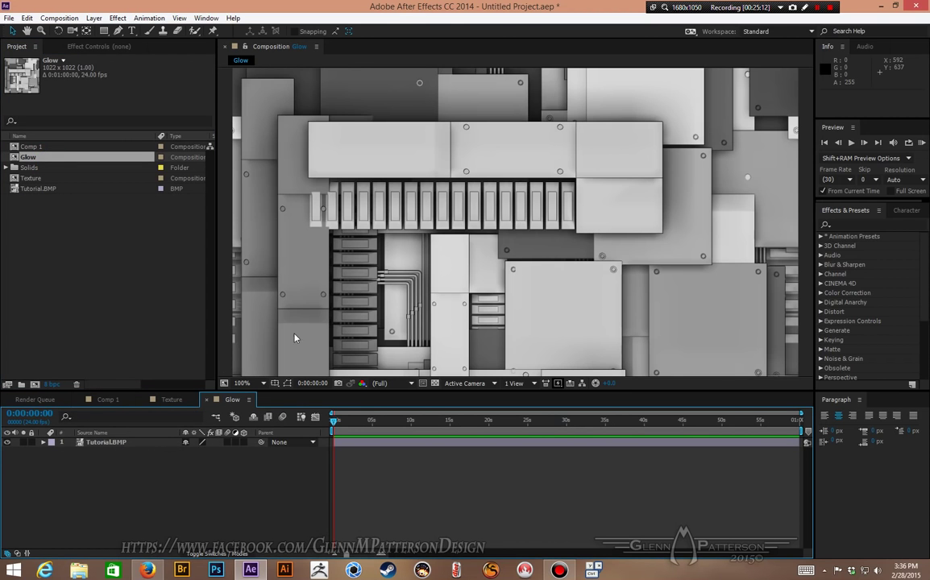
scroll(460, 166, down, 2)
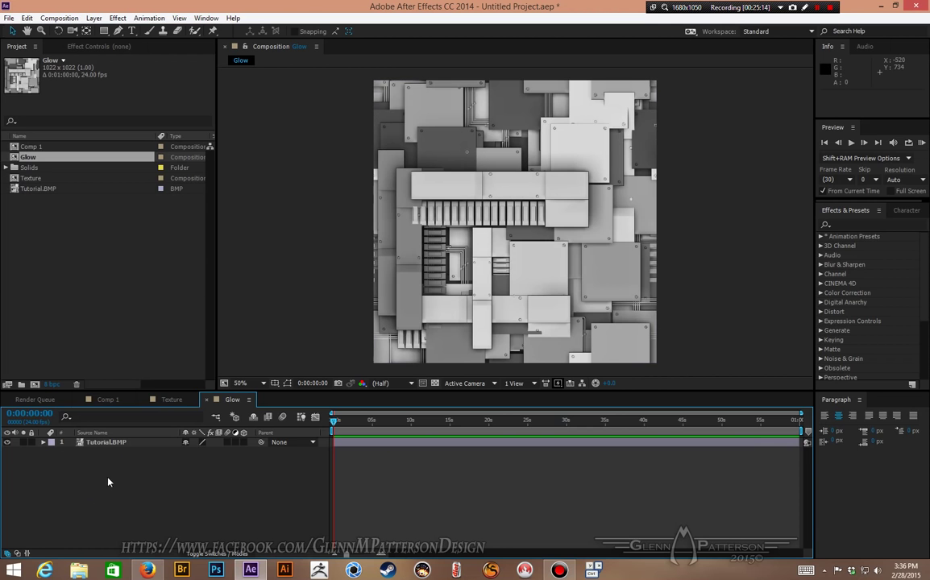
- Apply the Invert channel effect to the Tutorial.BMP layer in the Glow composition
right_click(135, 443)
mouse_move(224, 75)
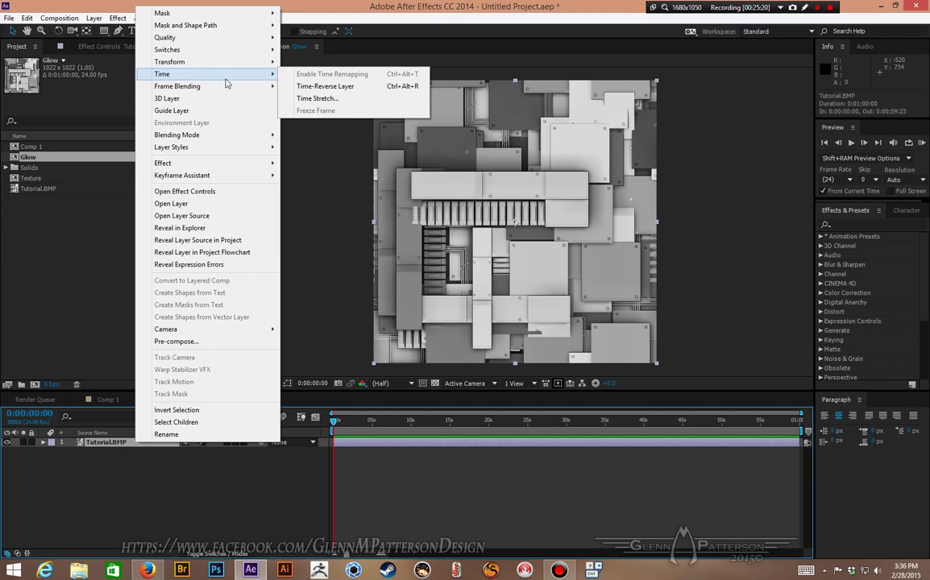
mouse_move(228, 164)
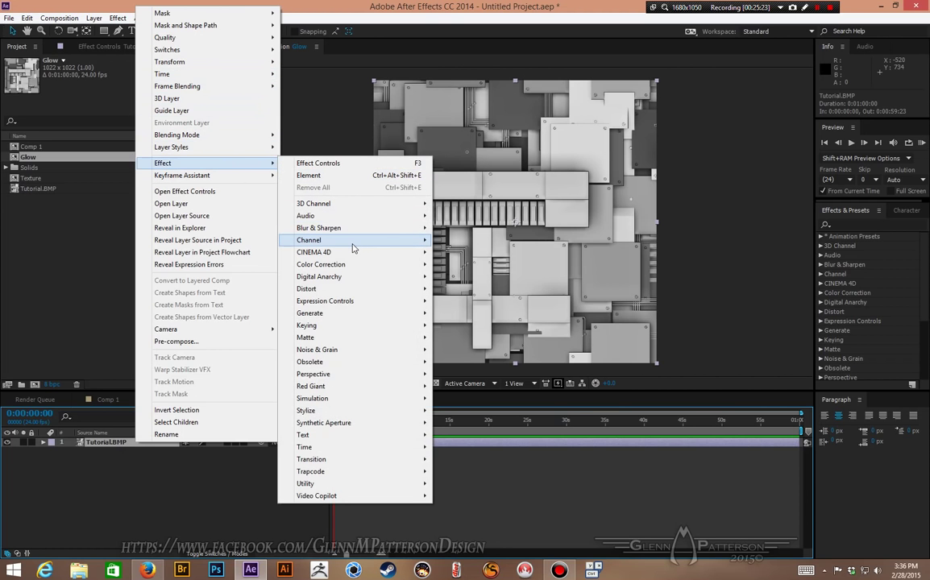
mouse_move(318, 240)
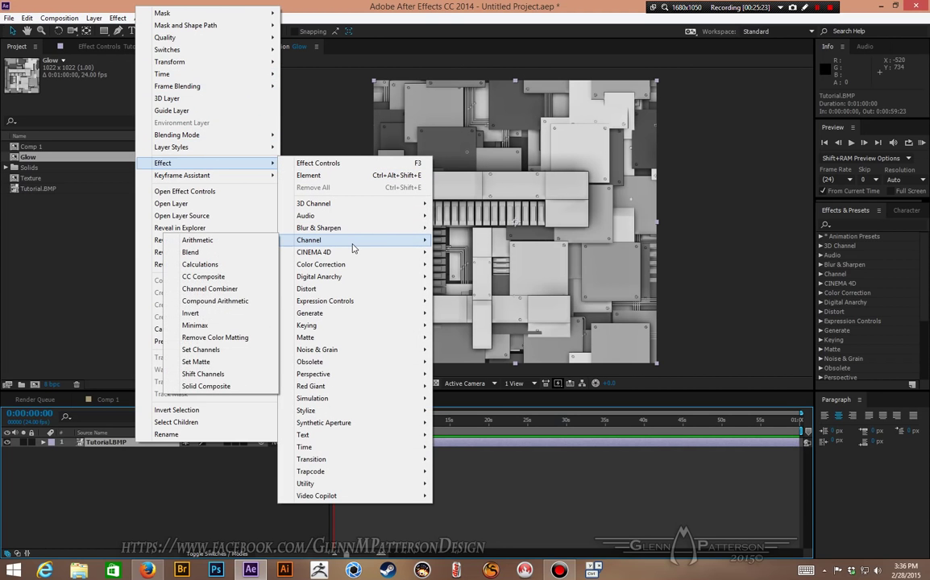
click(221, 314)
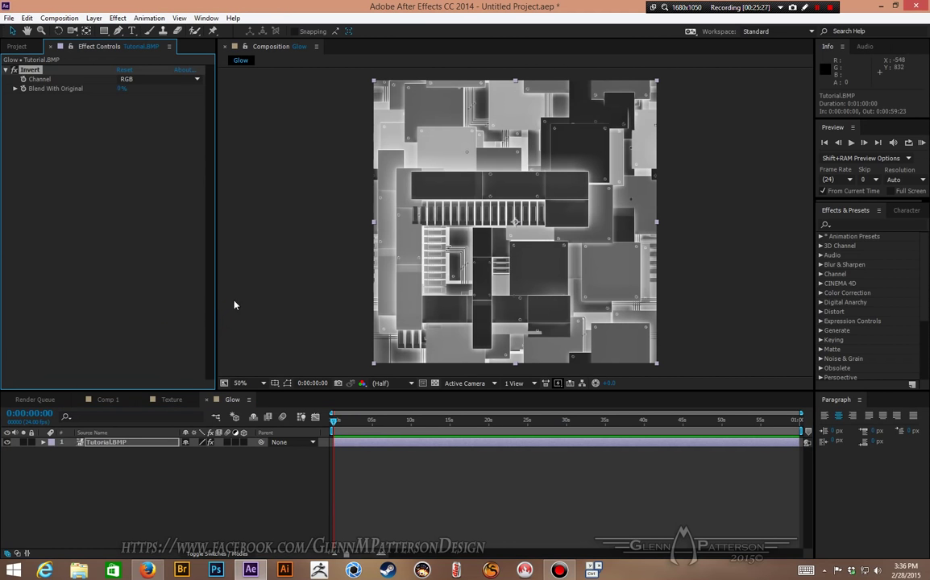
- Add a Tint color correction effect to the Tutorial.BMP layer and map white to pure red
right_click(81, 164)
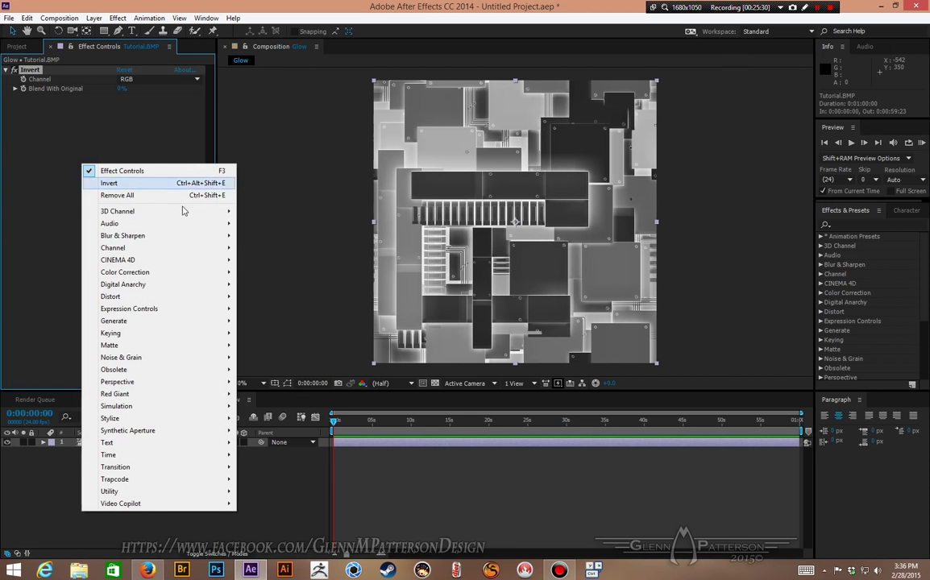
mouse_move(179, 272)
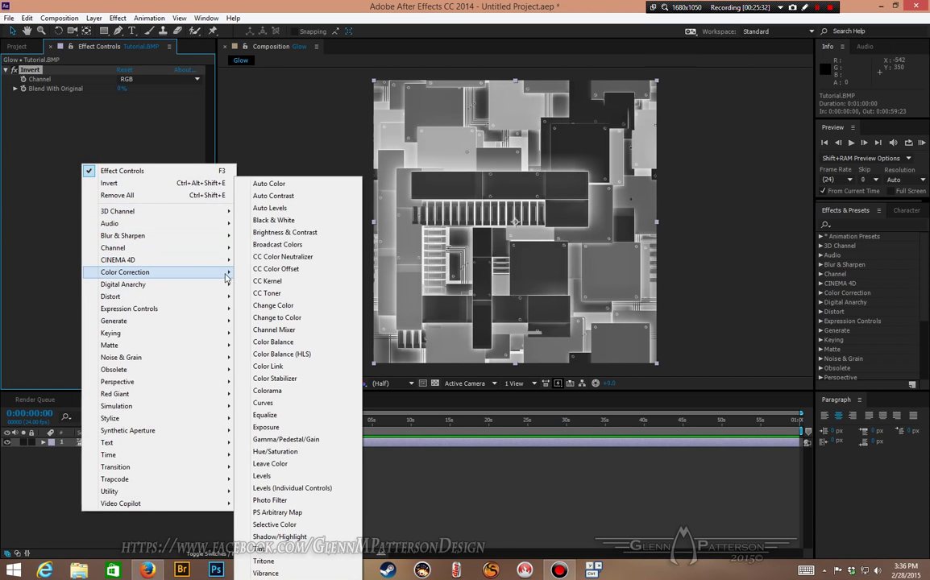
click(282, 551)
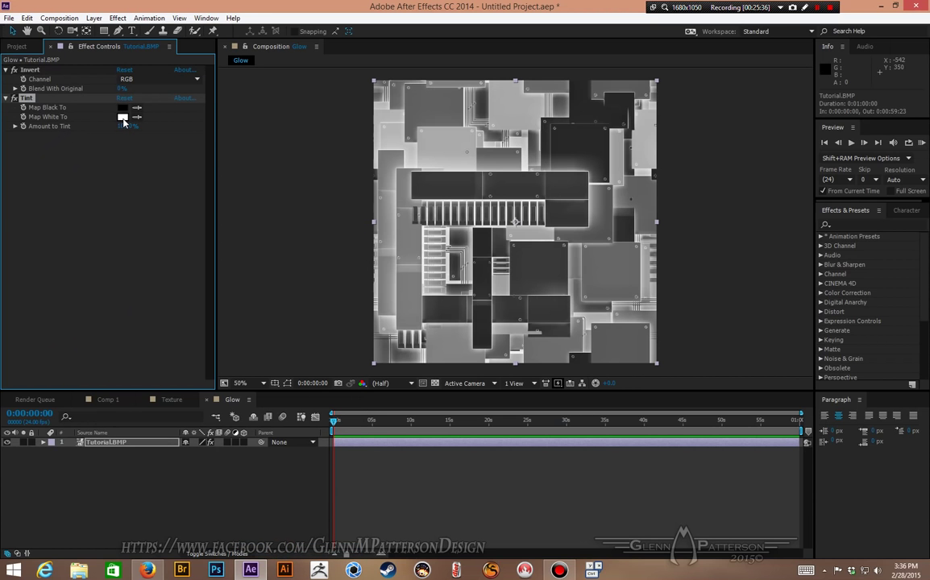
click(122, 117)
click(659, 182)
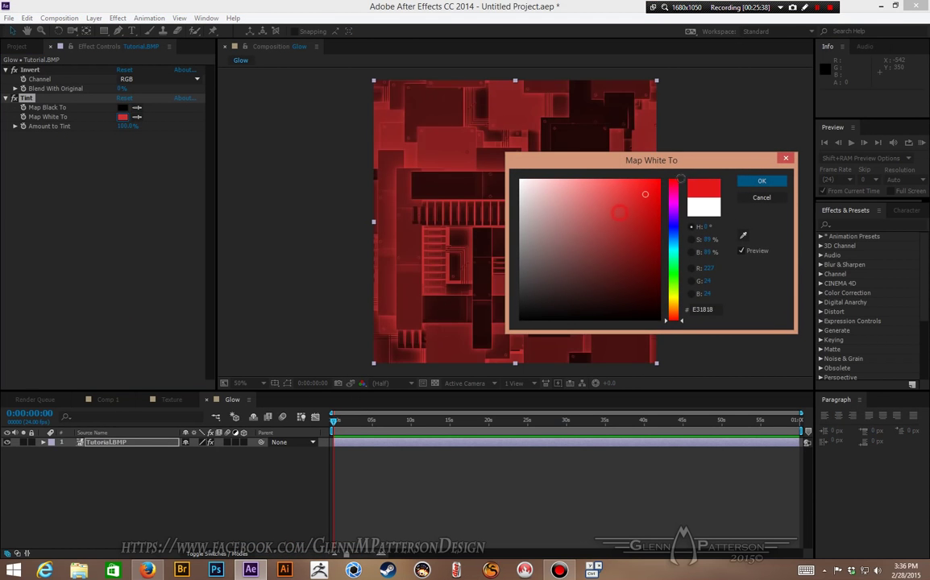
click(764, 182)
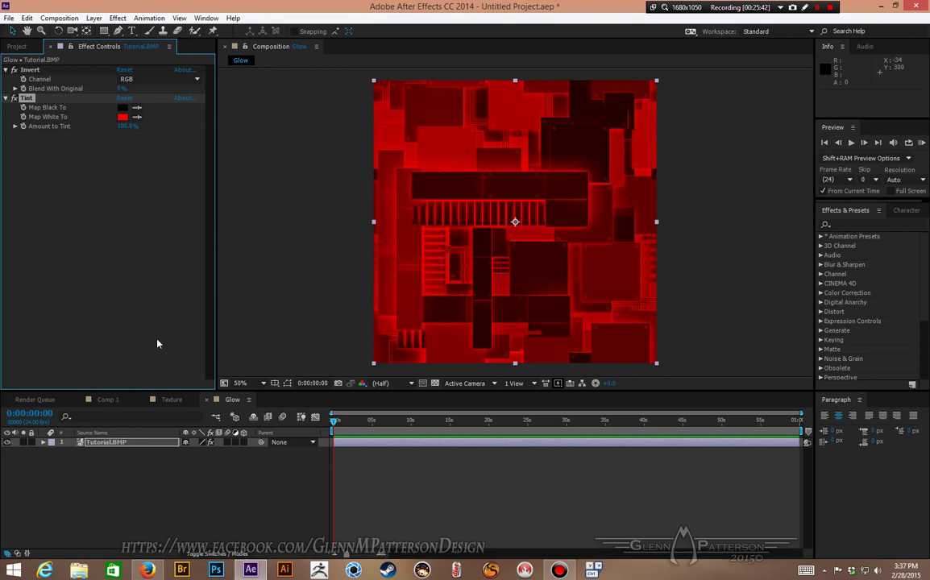
- Close the Glow and Texture compositions, and add both as hidden layers below E3D in Comp 1
click(206, 401)
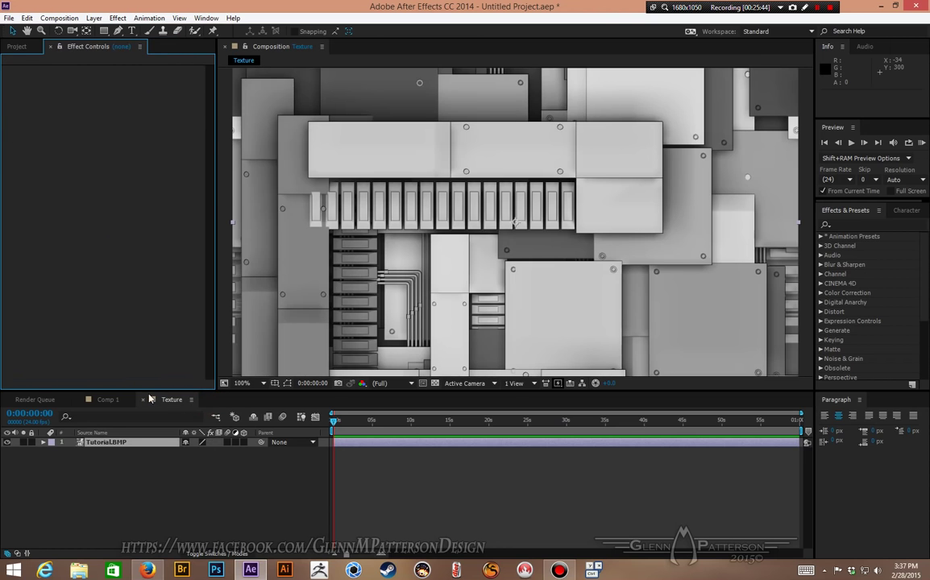
click(142, 400)
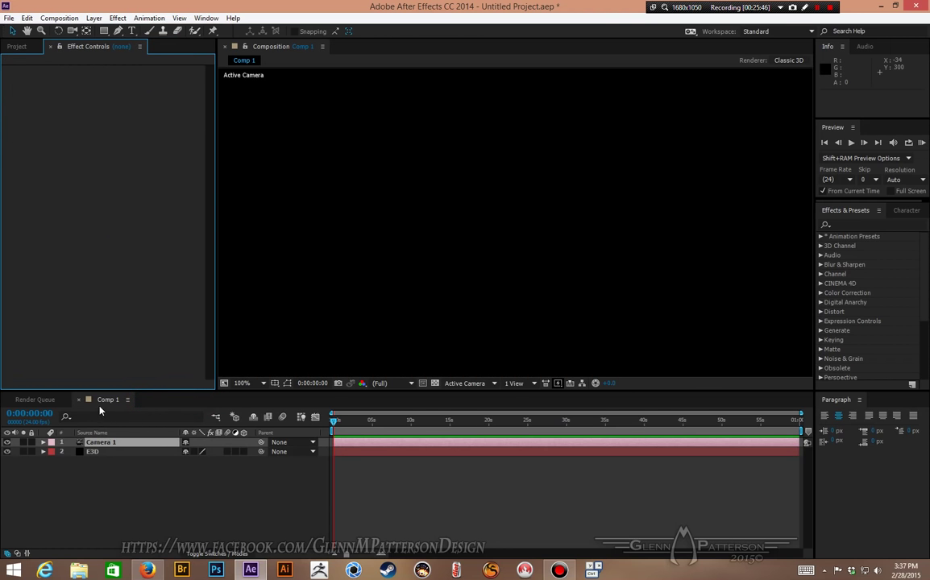
click(15, 46)
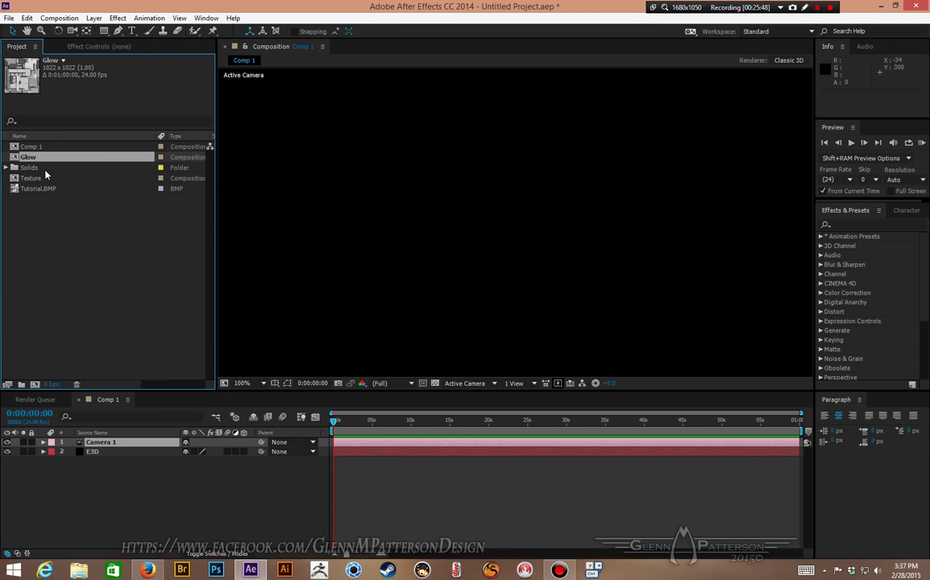
drag(56, 161, 66, 488)
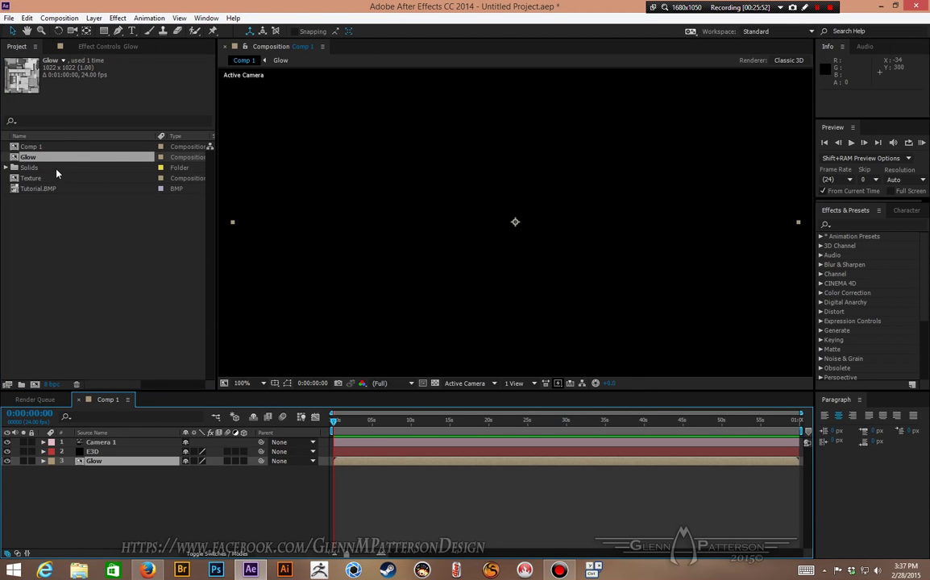
drag(50, 178, 66, 503)
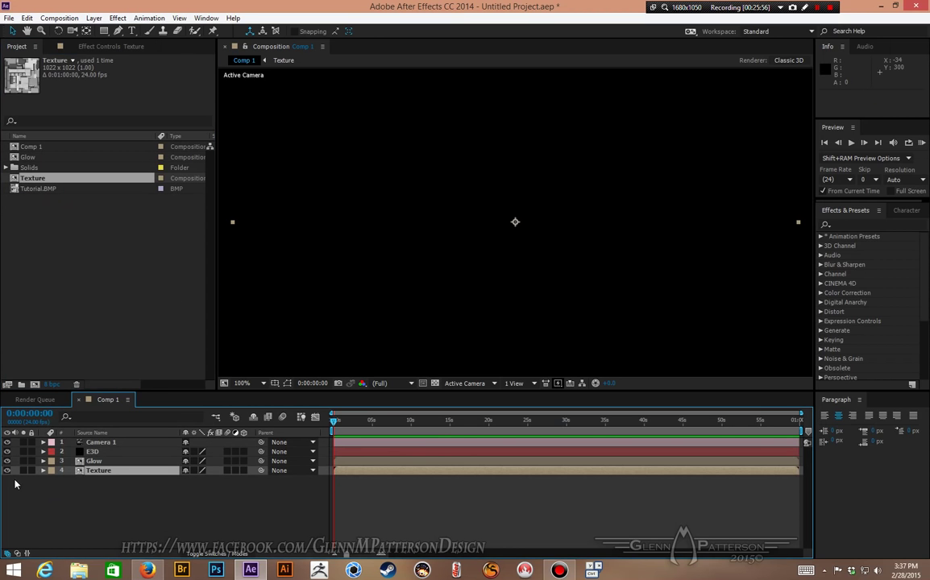
drag(7, 461, 6, 470)
- Apply the Video Copilot Element effect to the E3D layer and show its effect controls
click(120, 453)
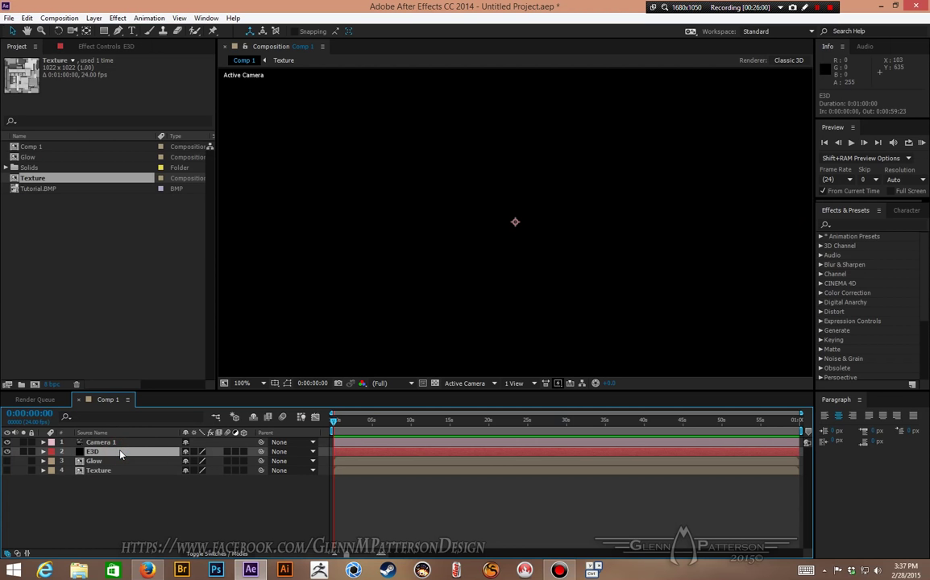
right_click(119, 455)
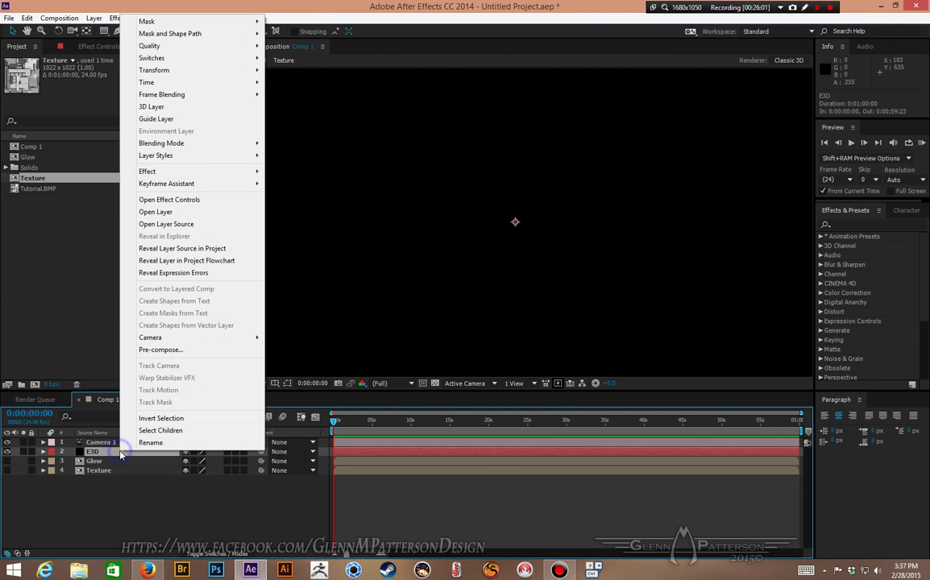
mouse_move(199, 173)
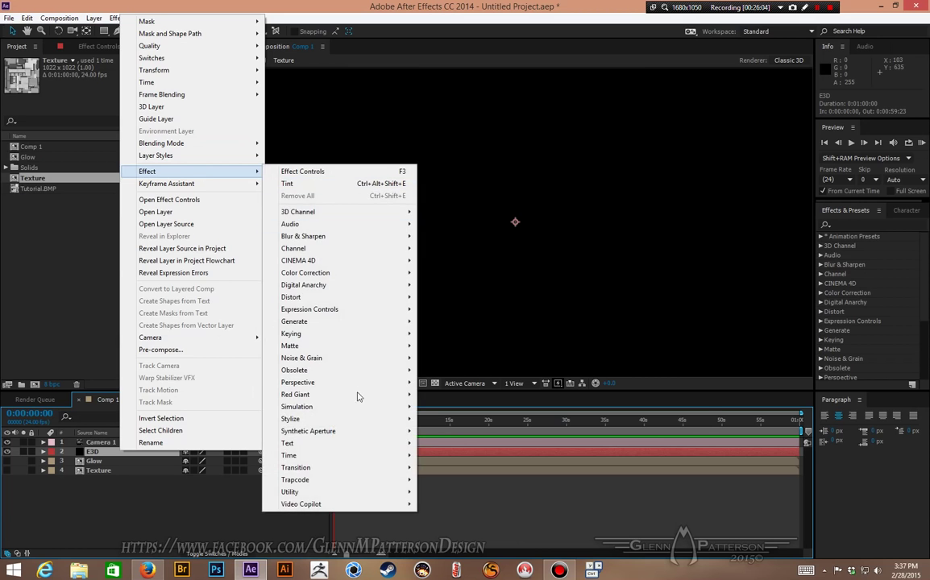
mouse_move(326, 505)
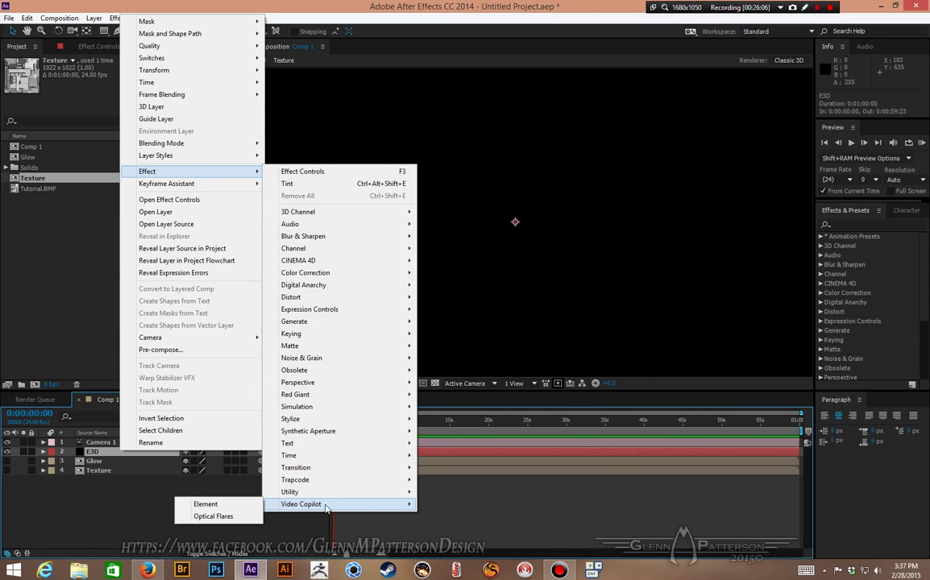
click(234, 504)
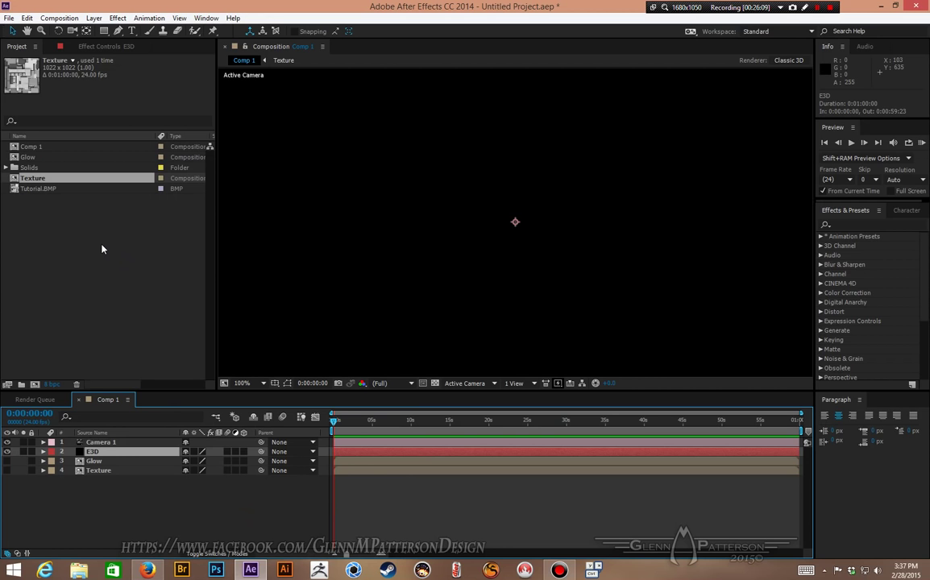
click(100, 47)
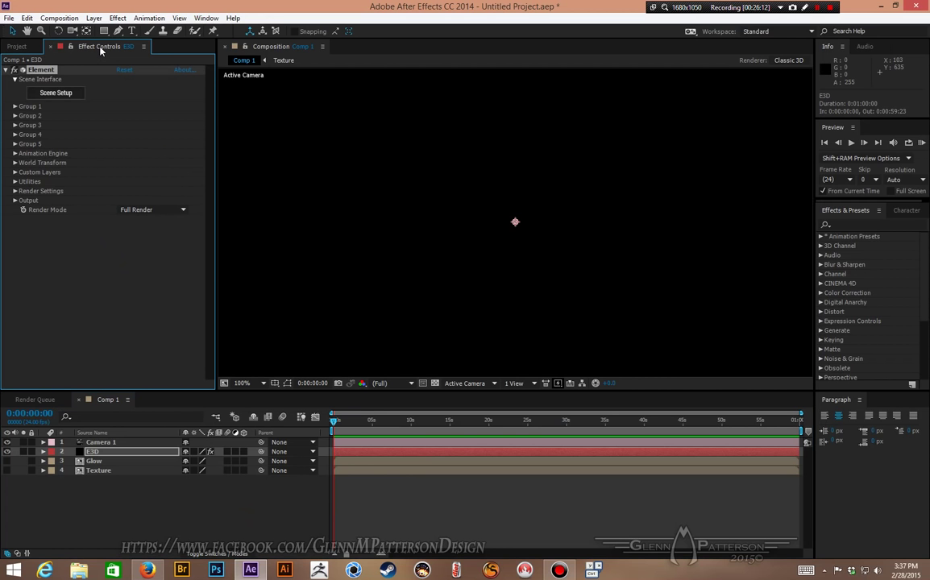
- In Element's Custom Texture Maps, assign Glow to Layer 1 and Texture to Layer 2
click(15, 171)
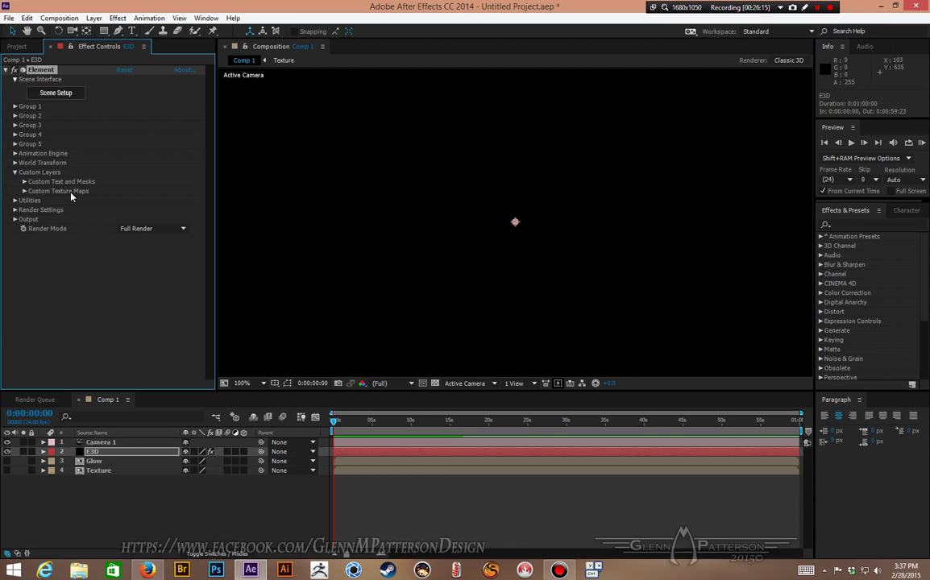
click(24, 191)
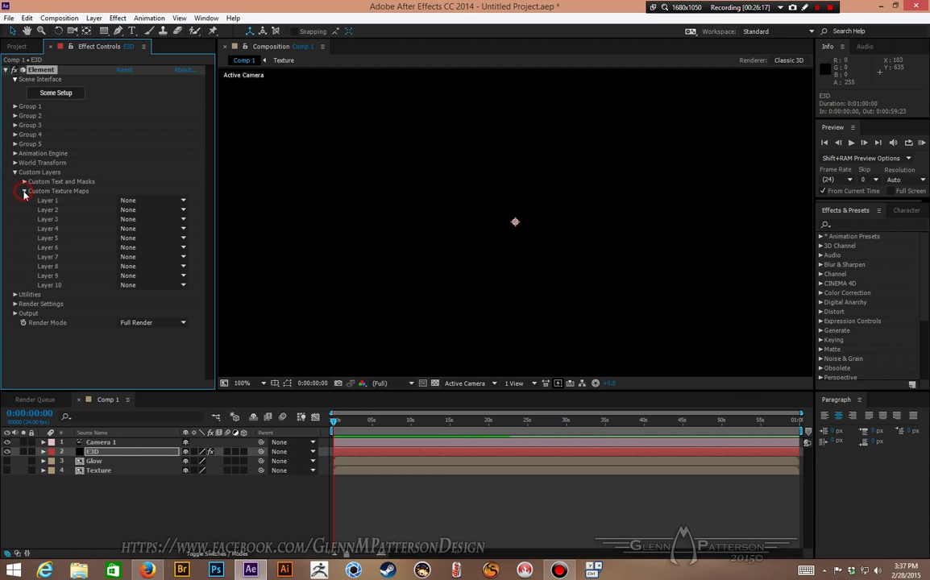
click(151, 201)
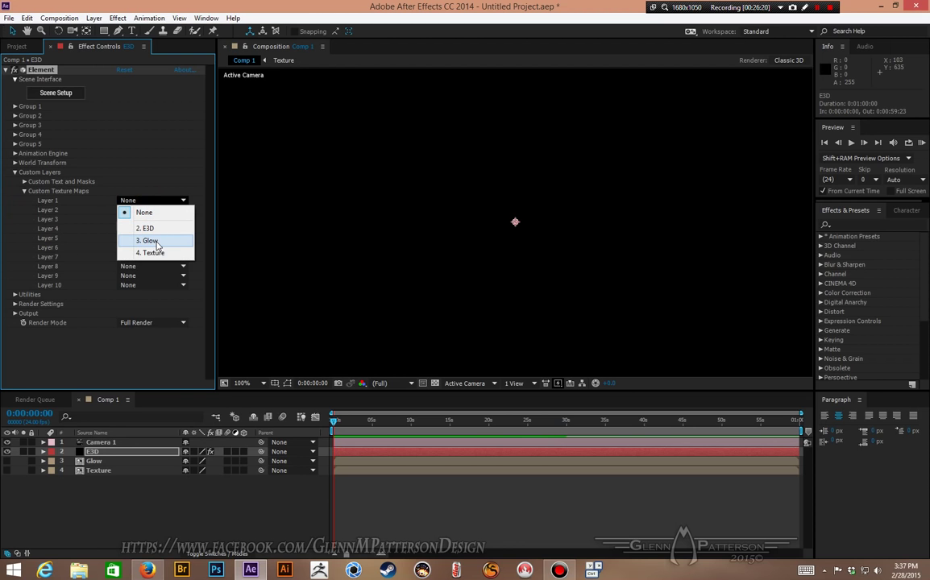
click(157, 241)
click(149, 209)
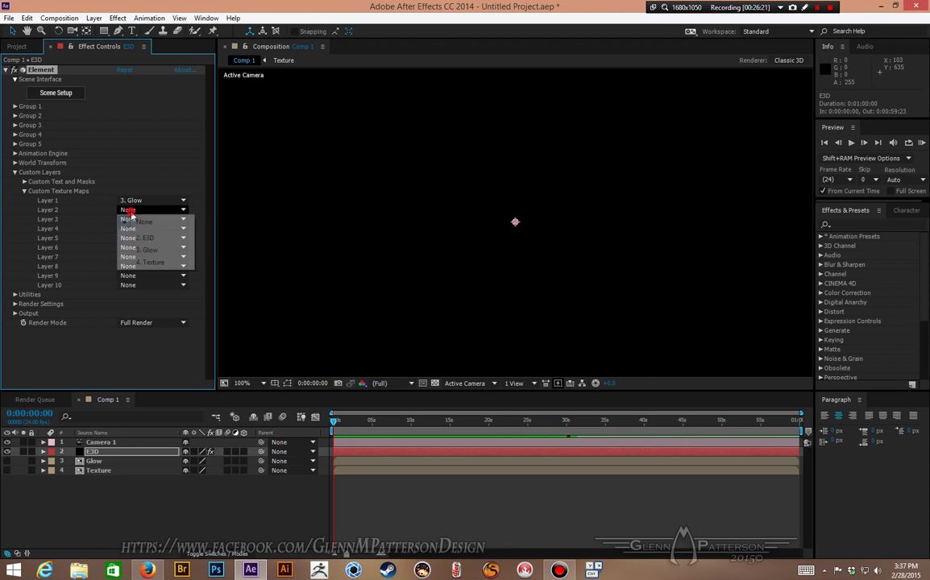
click(151, 263)
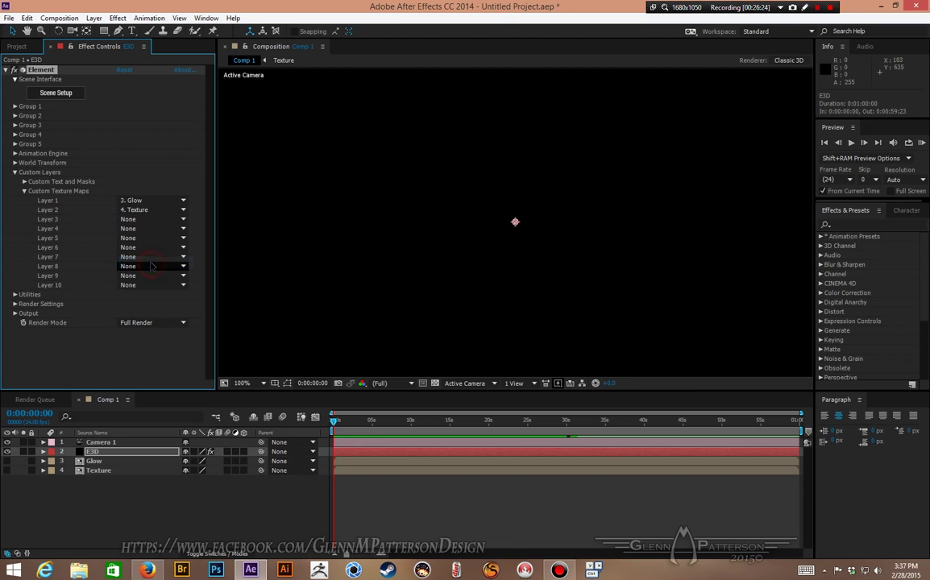
- Import Tutorial.OBJ from the Greeble Objects folder into Element's Scene Setup with the default import preferences, and normalize the model's size
click(53, 92)
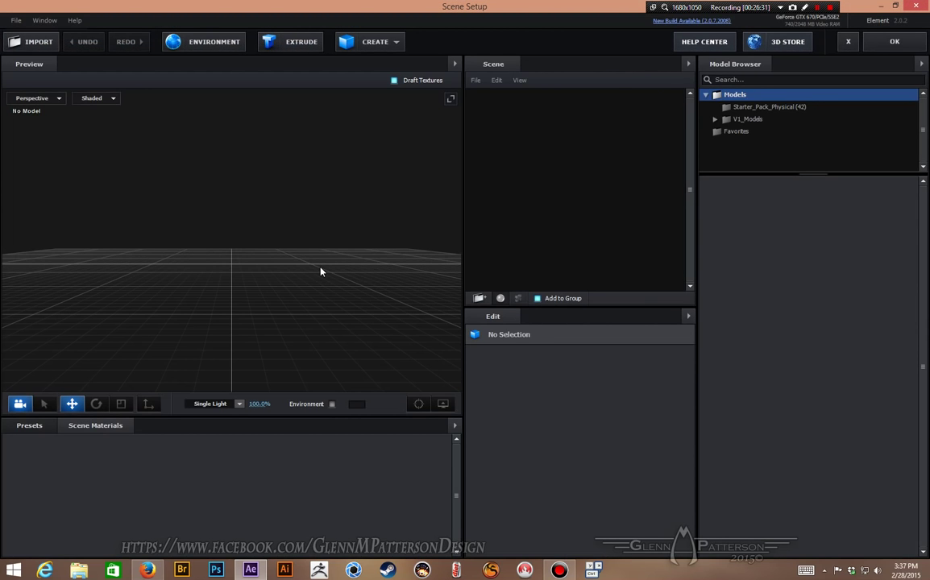
click(40, 42)
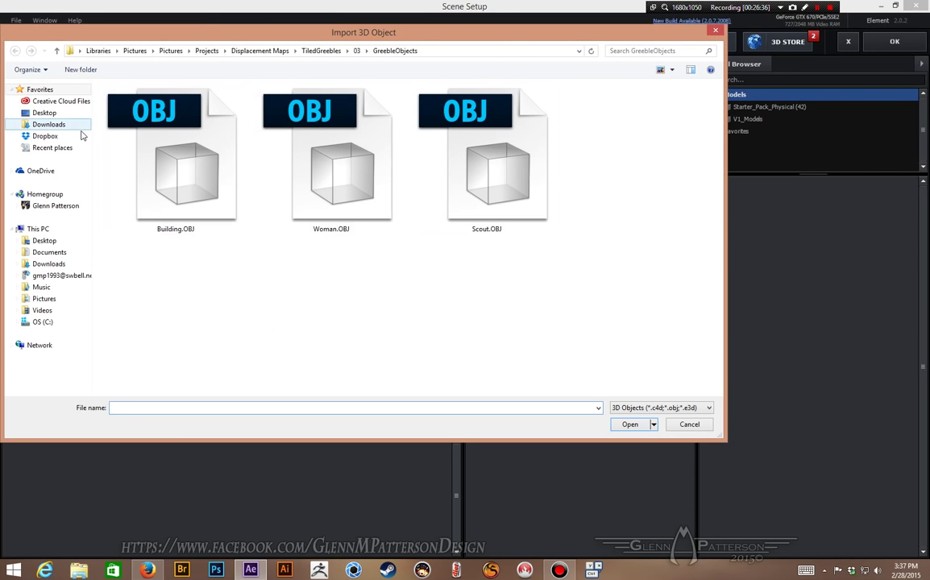
click(61, 147)
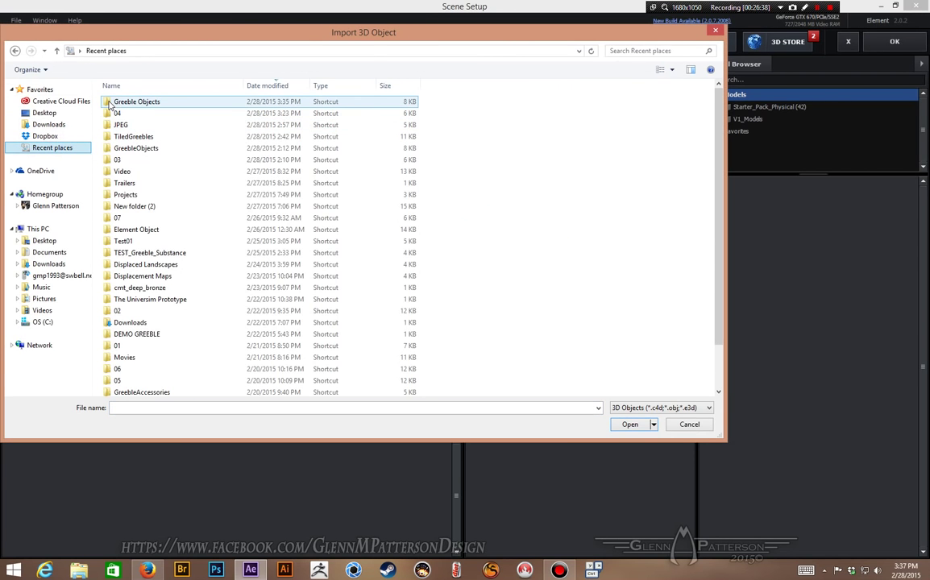
double_click(109, 102)
double_click(174, 187)
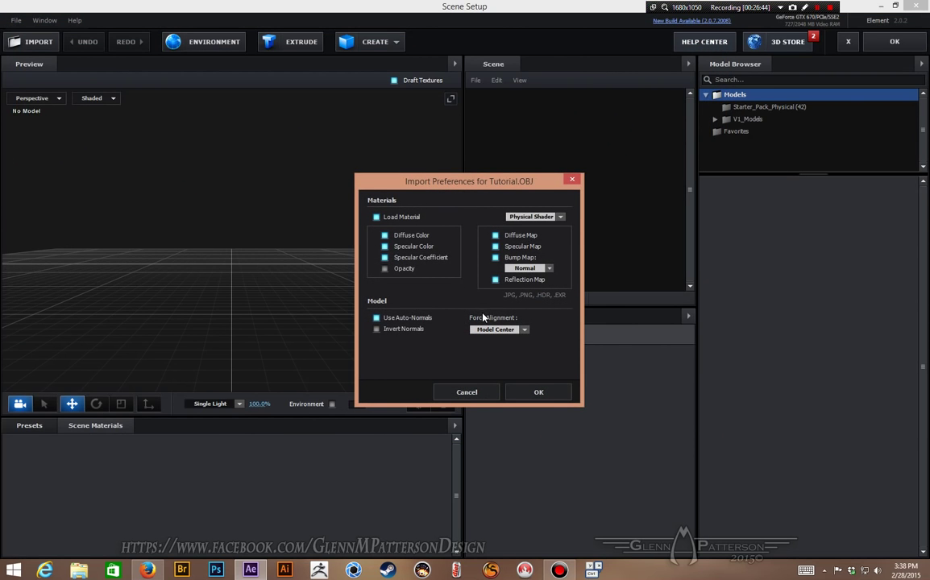
click(539, 392)
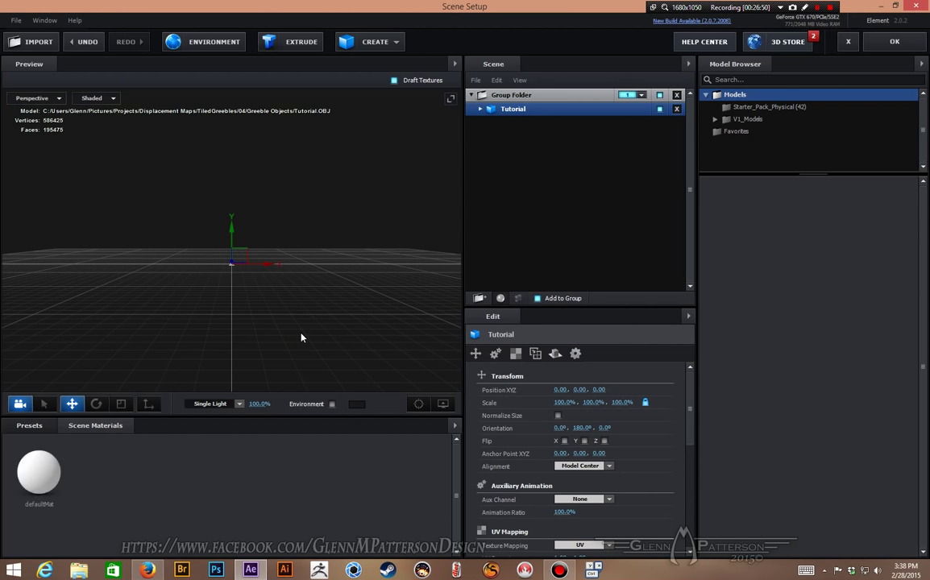
click(557, 415)
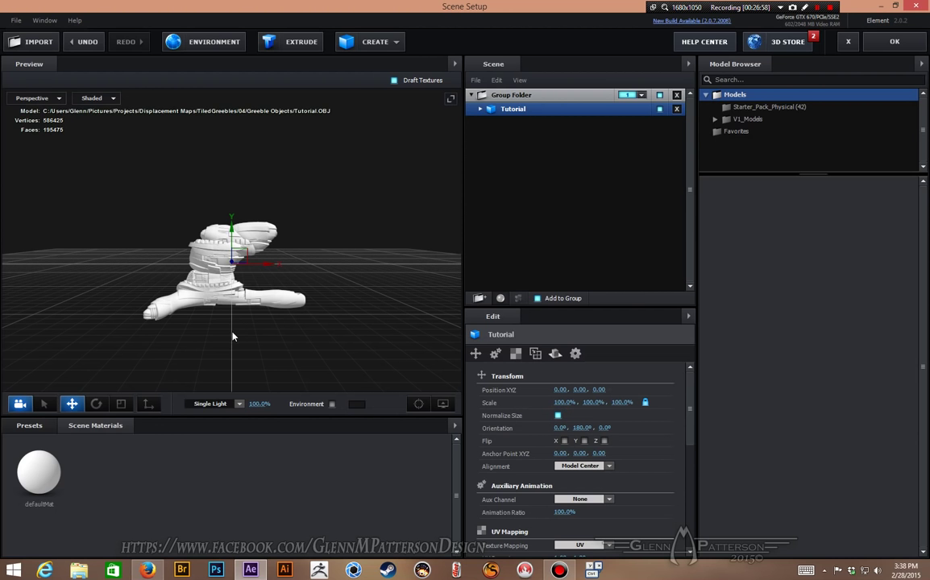
- Hide the grid and turn on ambient occlusion in the Scene Setup preview's view options
drag(192, 348, 238, 355)
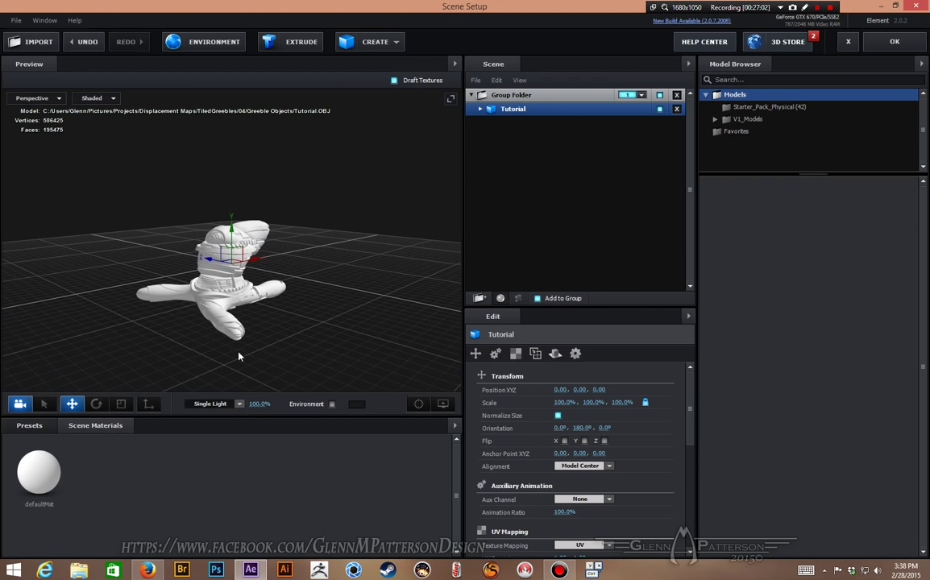
click(444, 404)
click(386, 367)
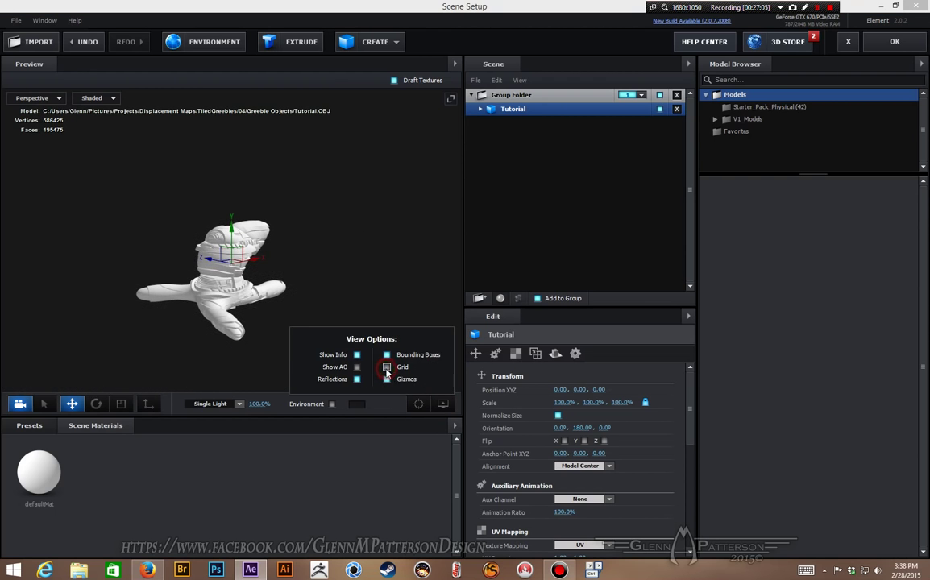
click(357, 367)
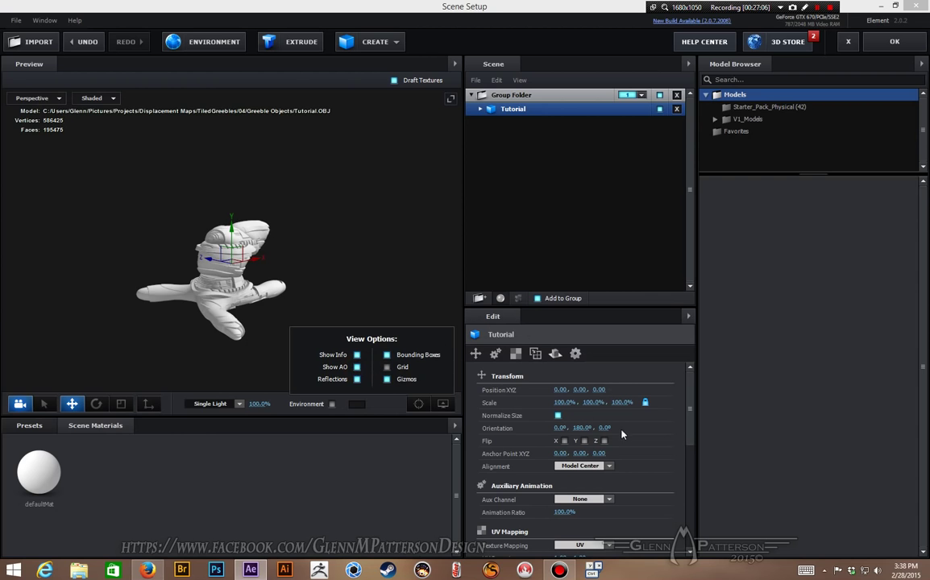
click(443, 404)
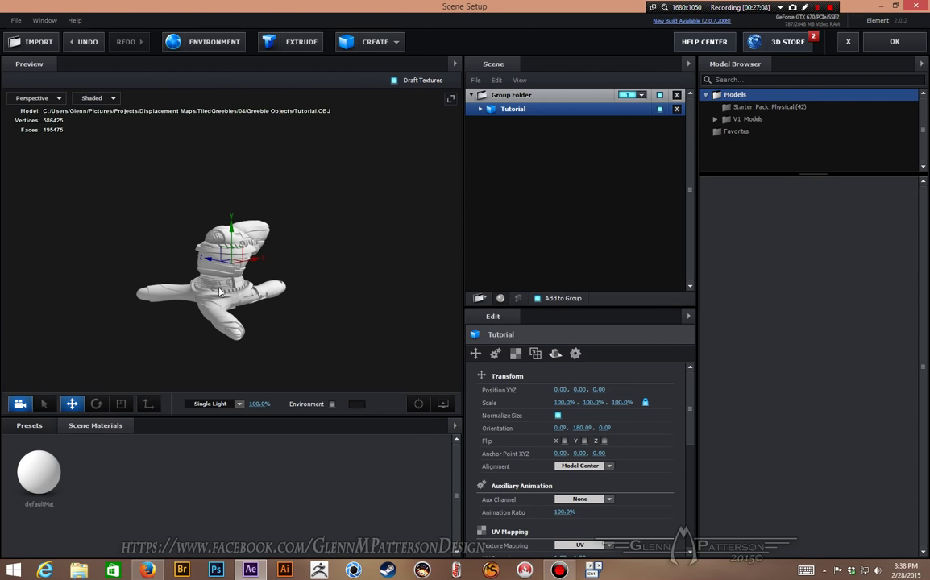
- Select the Tutorial model's defaultMat material and enable its Diffuse, Glossiness, Reflectivity and Illumination texture channels
click(480, 110)
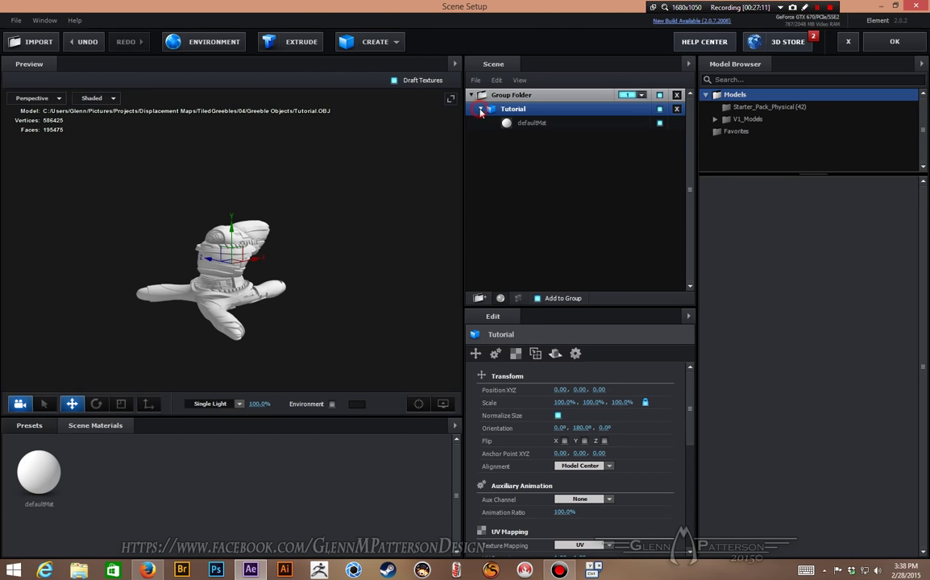
click(536, 125)
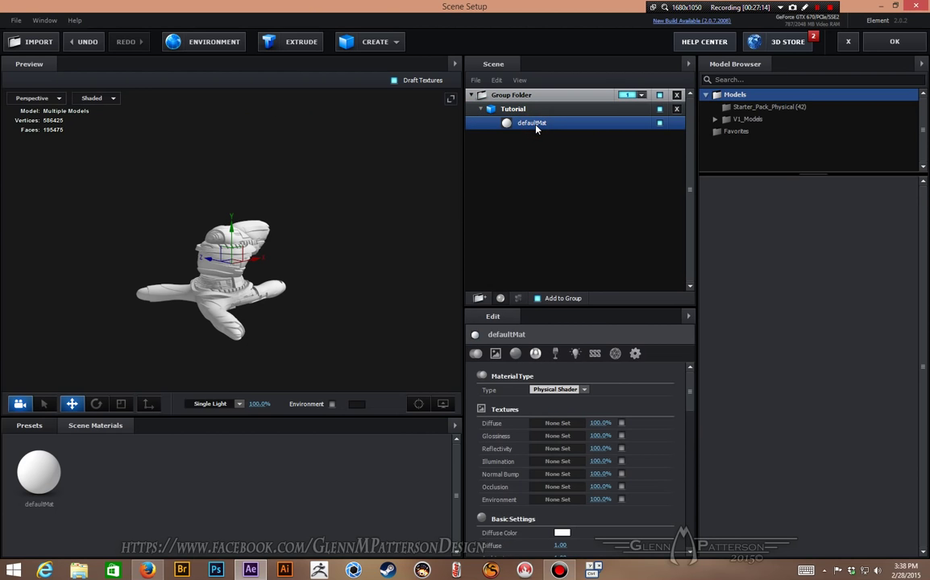
click(621, 423)
click(621, 449)
click(621, 436)
click(621, 462)
- Assign Custom Layer 2 [Texture] to the material's Diffuse channel
click(566, 423)
click(553, 359)
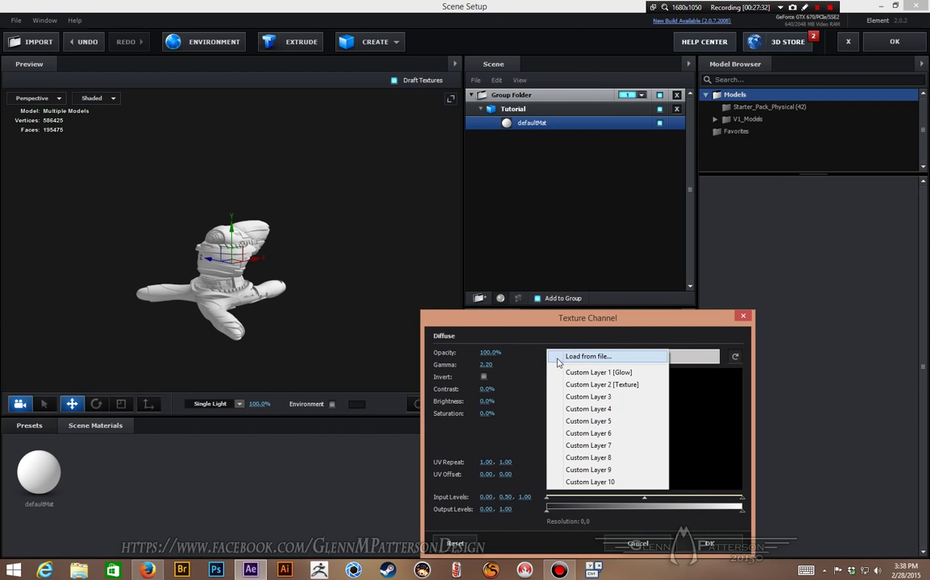
click(573, 386)
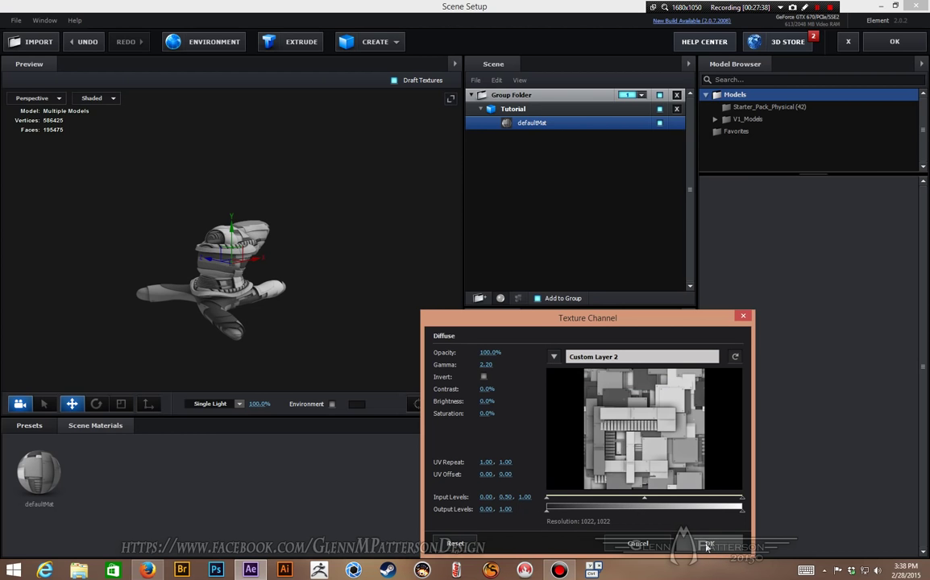
click(707, 544)
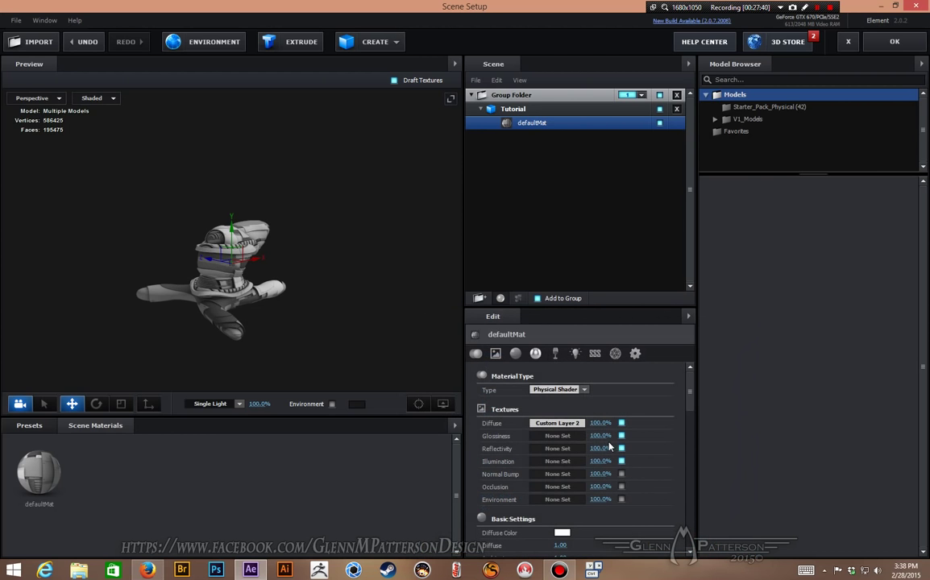
- Assign Custom Layer 2 [Texture] to the Glossiness channel with input levels of 0.33, 0.66 and 0.88
click(557, 435)
click(554, 357)
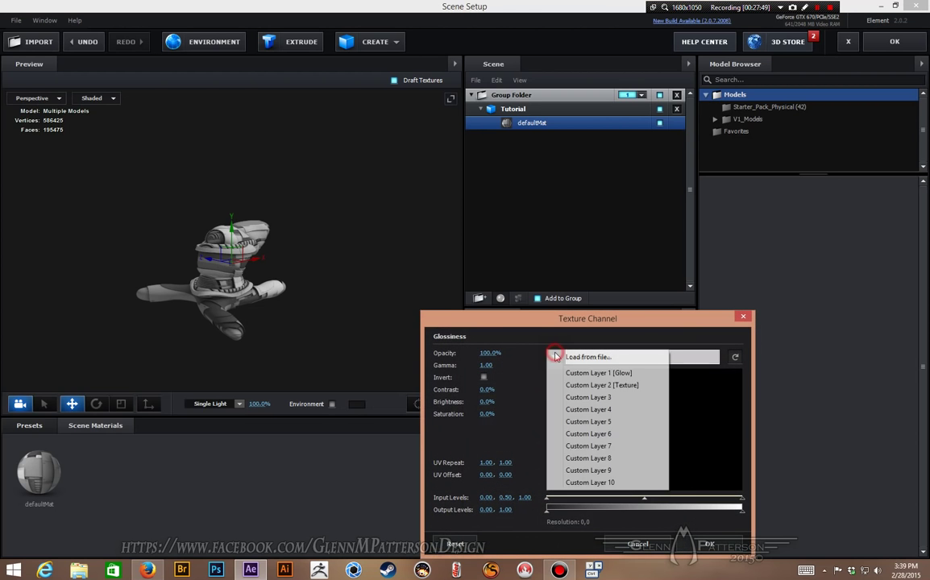
click(587, 385)
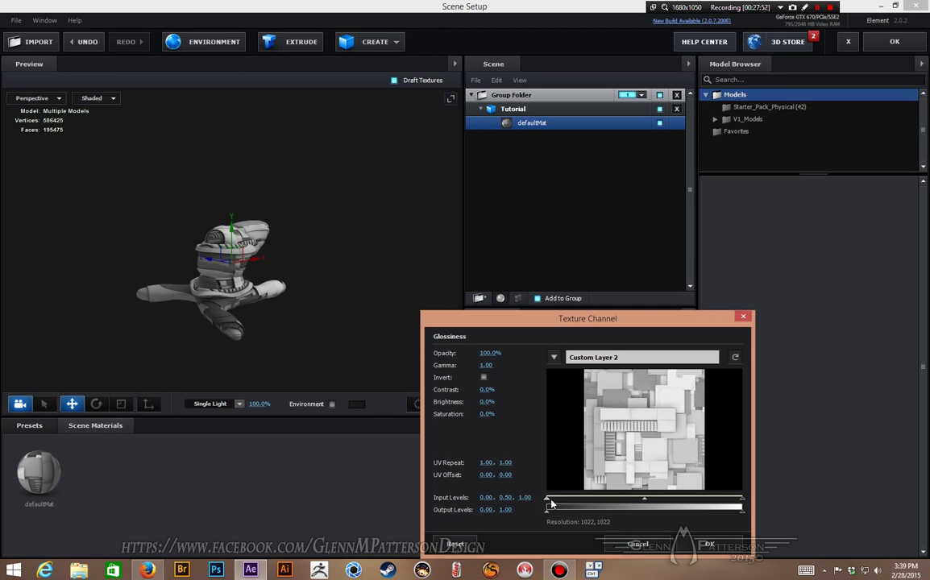
drag(546, 502, 613, 501)
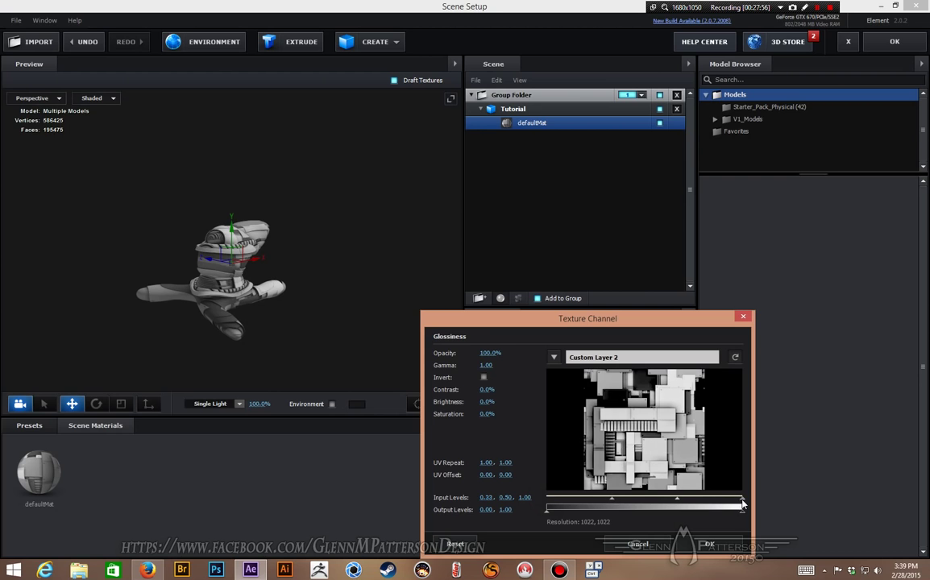
click(742, 501)
drag(743, 500, 721, 506)
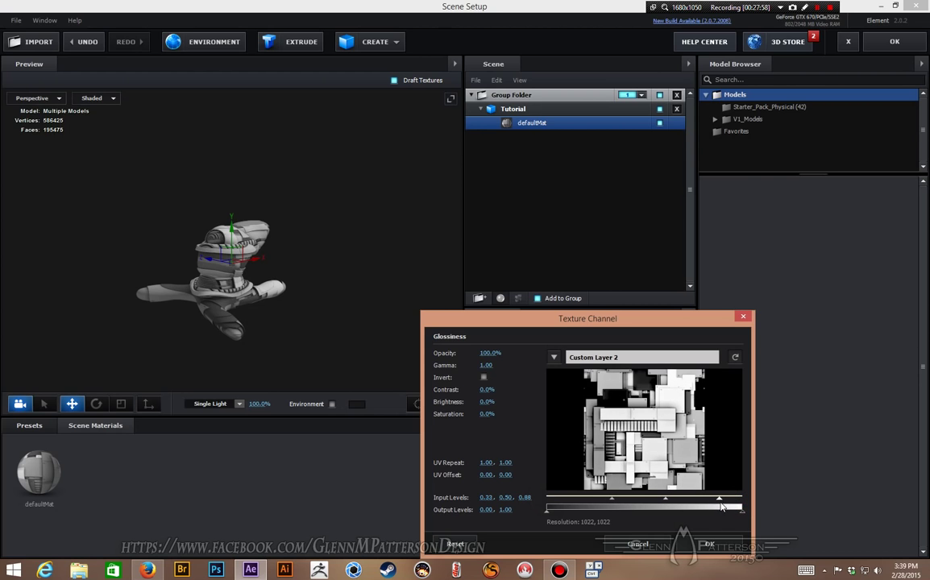
click(665, 500)
drag(678, 499, 683, 500)
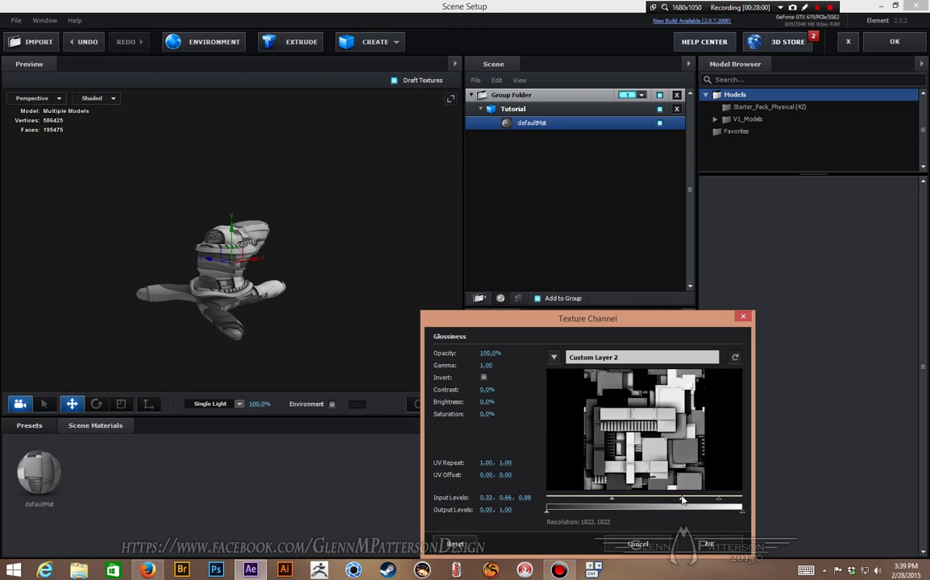
key(Return)
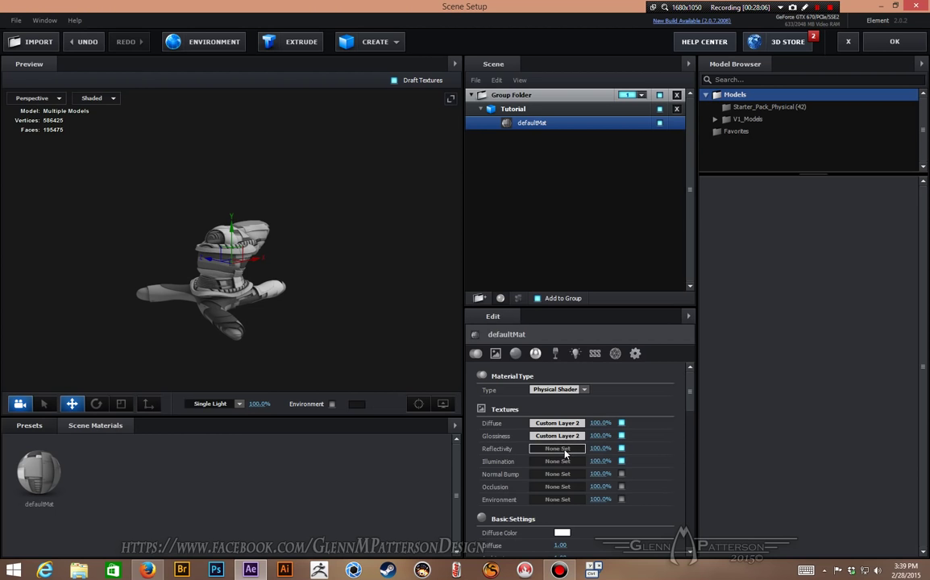
- Assign Custom Layer 2 [Texture] to the Reflectivity channel, raising the black input level to 0.40 and darkening the midtones
click(565, 450)
click(554, 356)
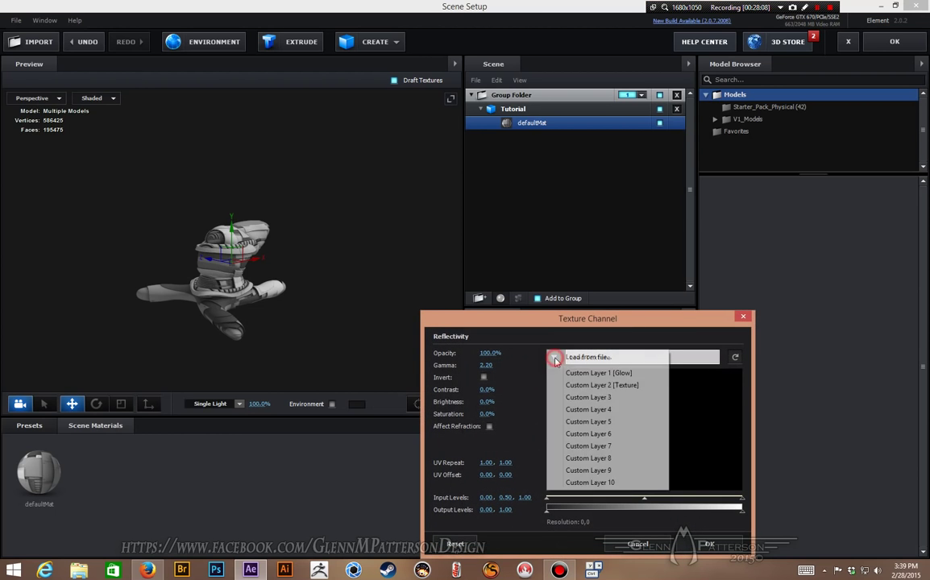
click(576, 386)
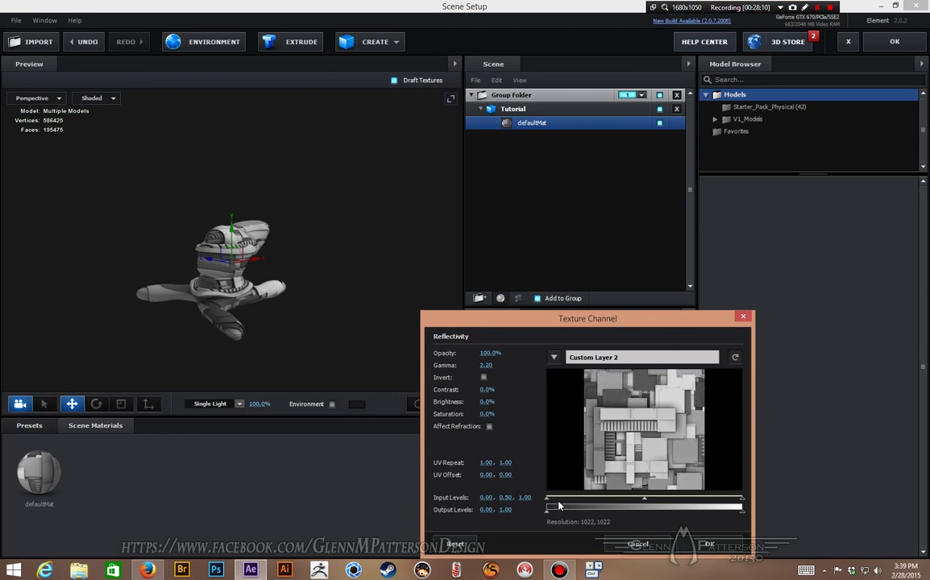
drag(548, 503, 626, 499)
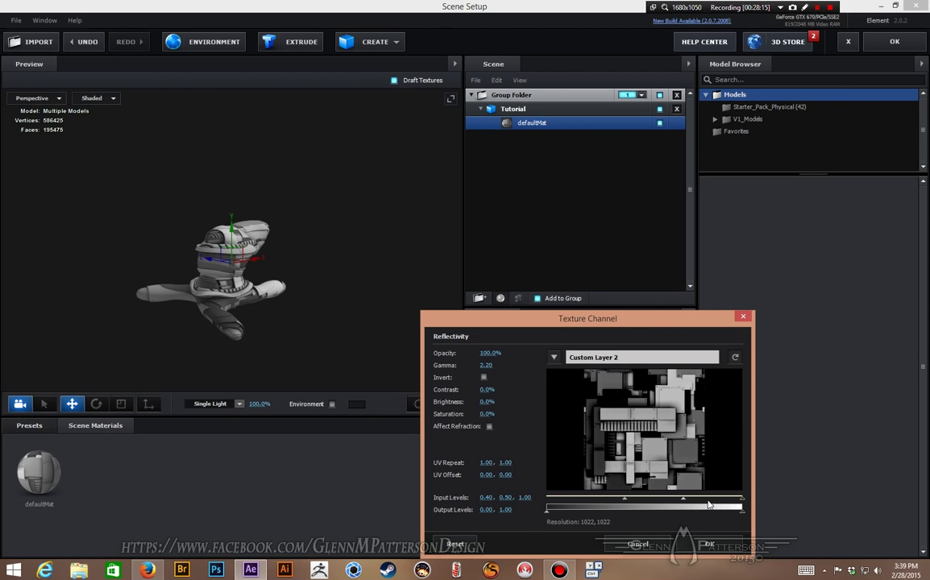
mouse_move(683, 500)
mouse_down()
mouse_move(710, 501)
mouse_move(699, 508)
mouse_up()
click(708, 544)
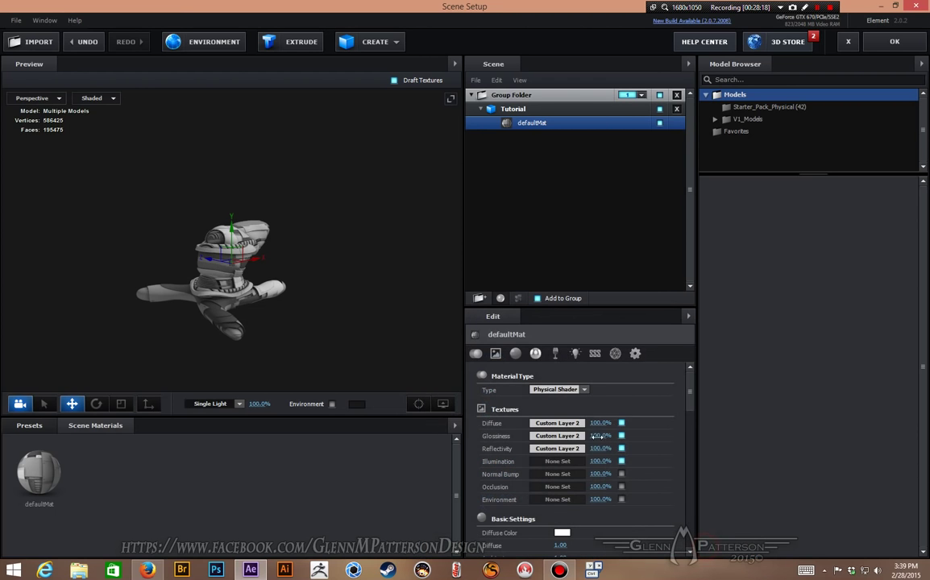
- Assign Custom Layer 1 [Glow] to the Illumination channel and isolate thin glowing lines with input levels of 0.67, 0.95 and 0.83
click(559, 462)
click(554, 357)
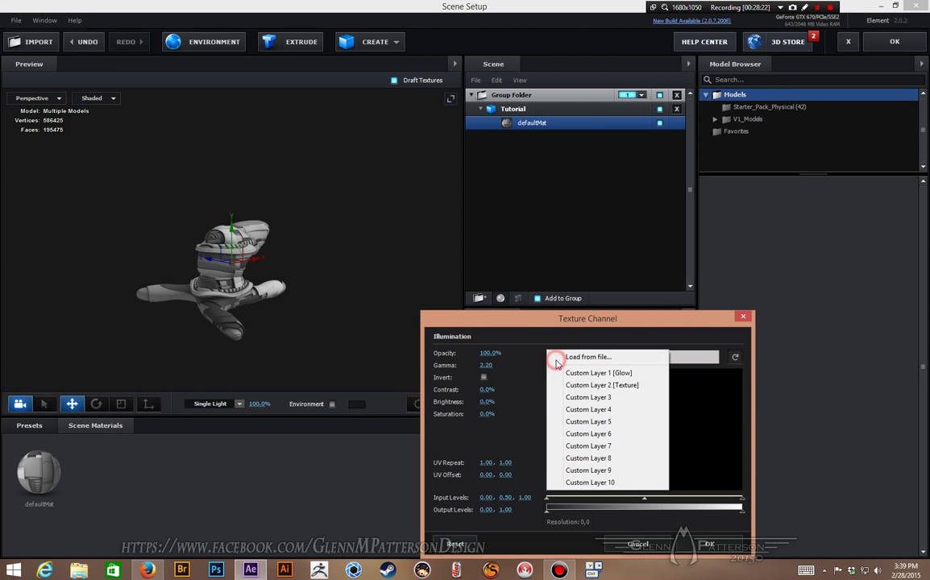
click(572, 374)
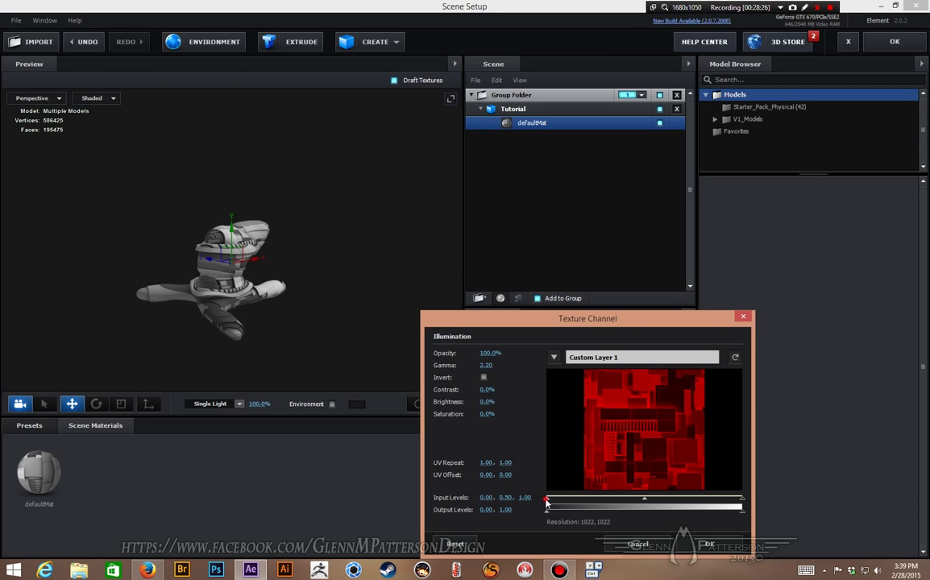
drag(547, 502, 620, 501)
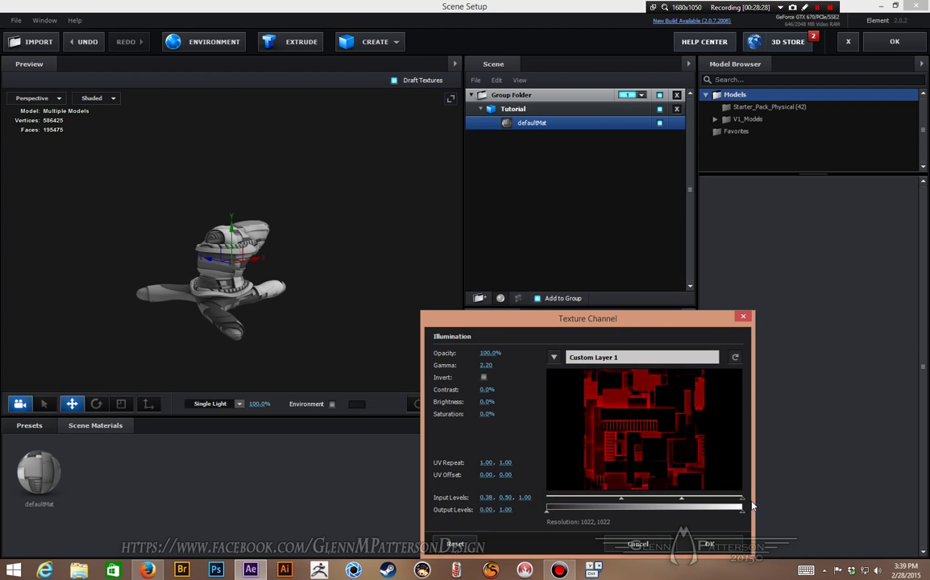
drag(739, 501, 686, 503)
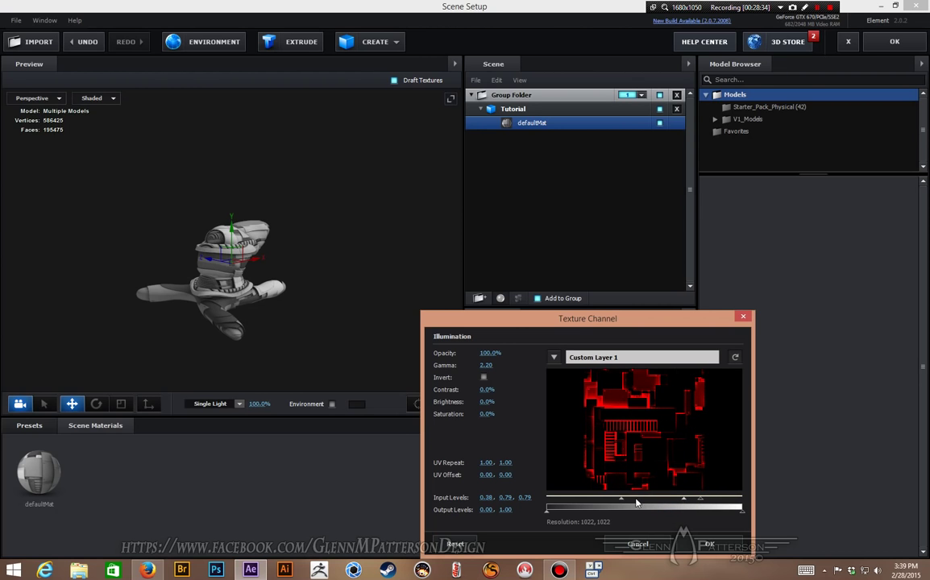
drag(621, 499, 687, 502)
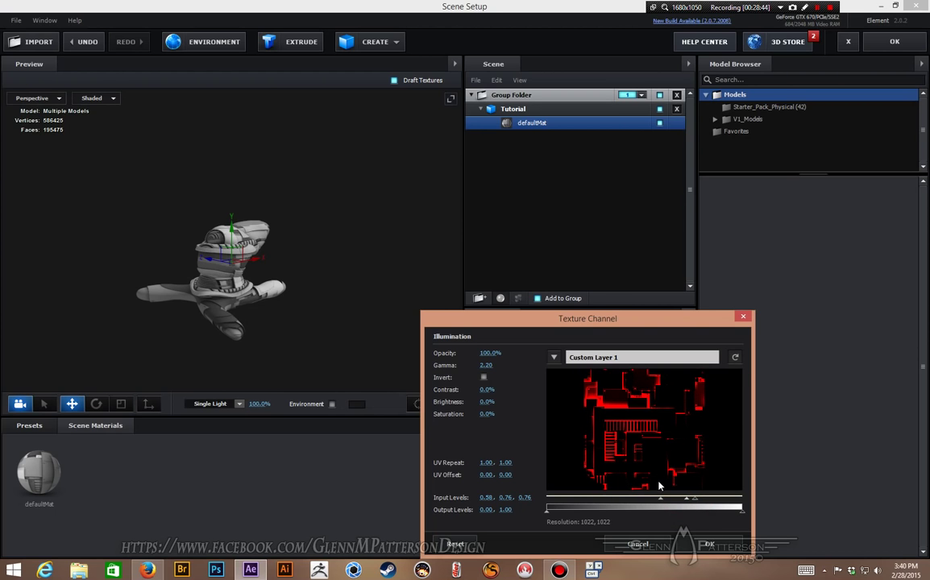
drag(660, 500, 709, 501)
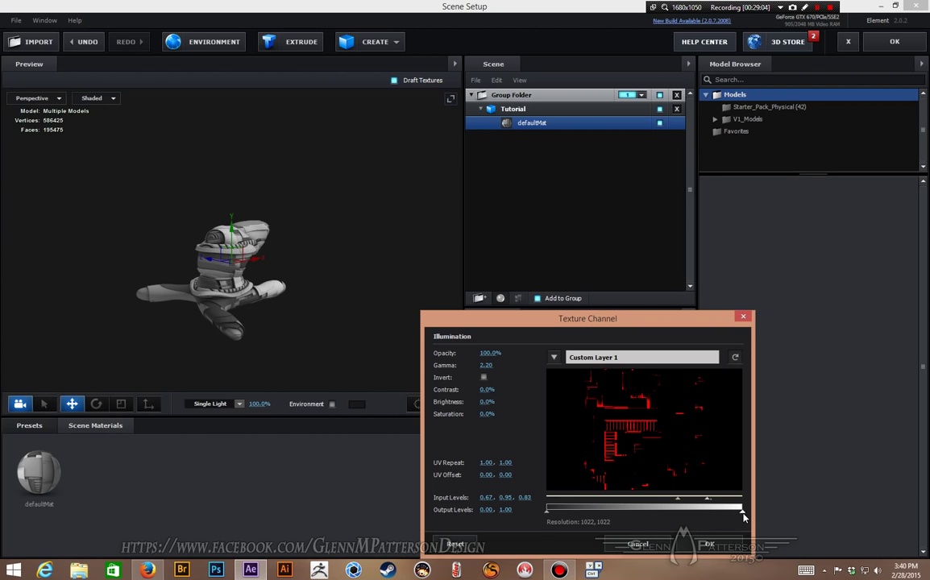
click(706, 546)
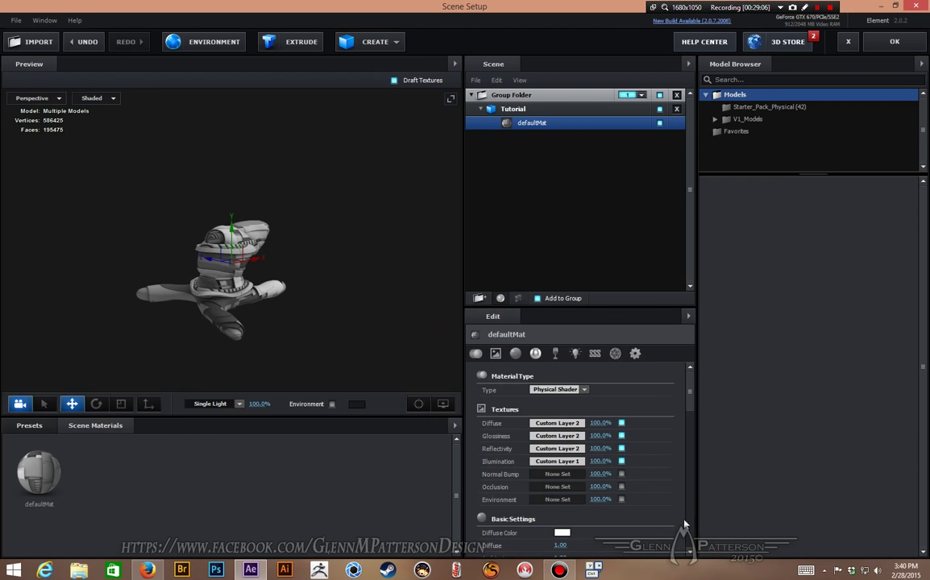
- Inspect the textured model up close from several angles and review the material's Basic and Reflectivity settings
drag(269, 302, 213, 258)
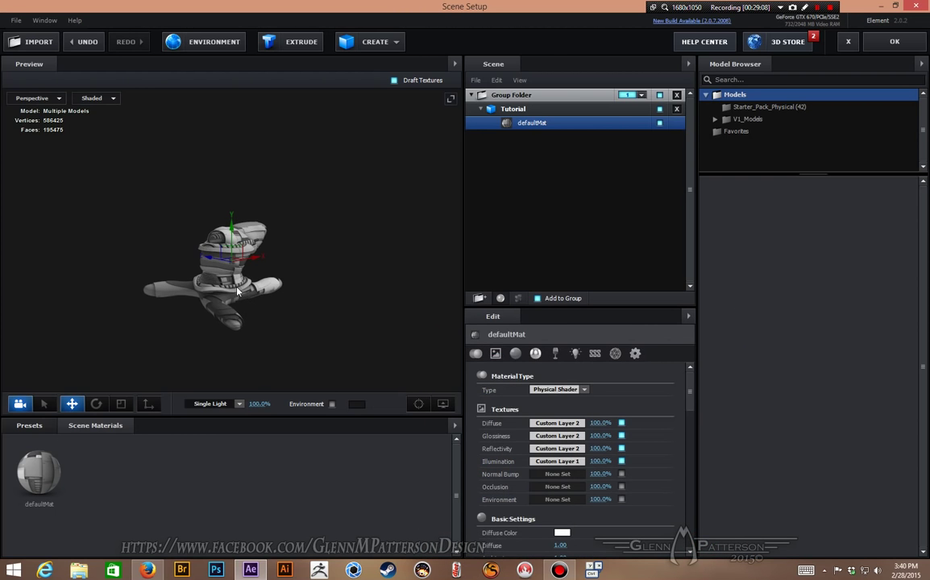
scroll(234, 290, up, 5)
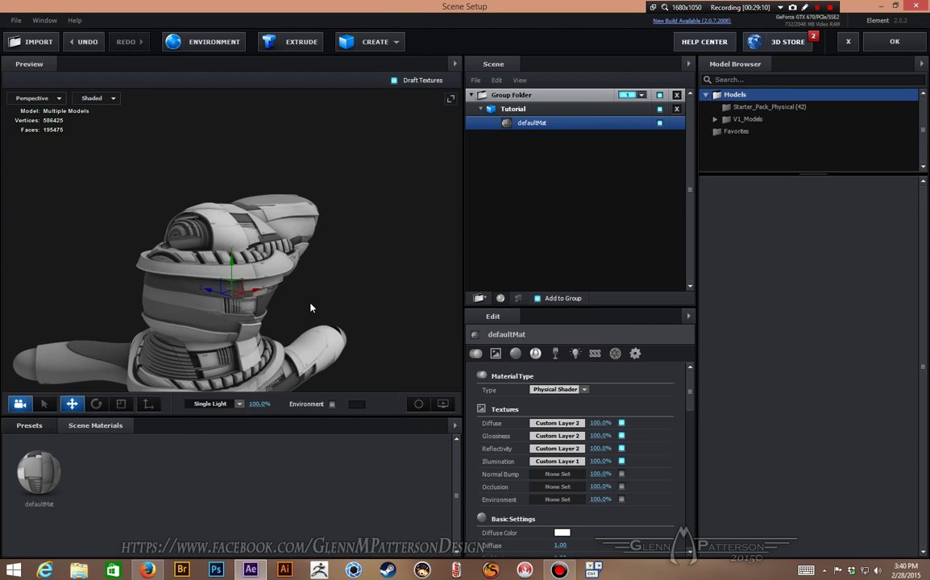
drag(344, 299, 390, 232)
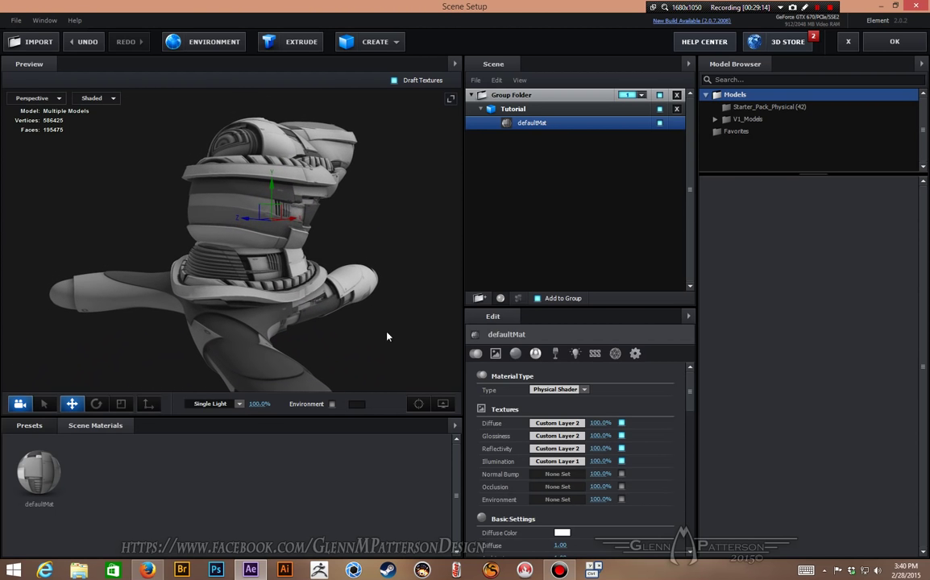
drag(386, 337, 303, 340)
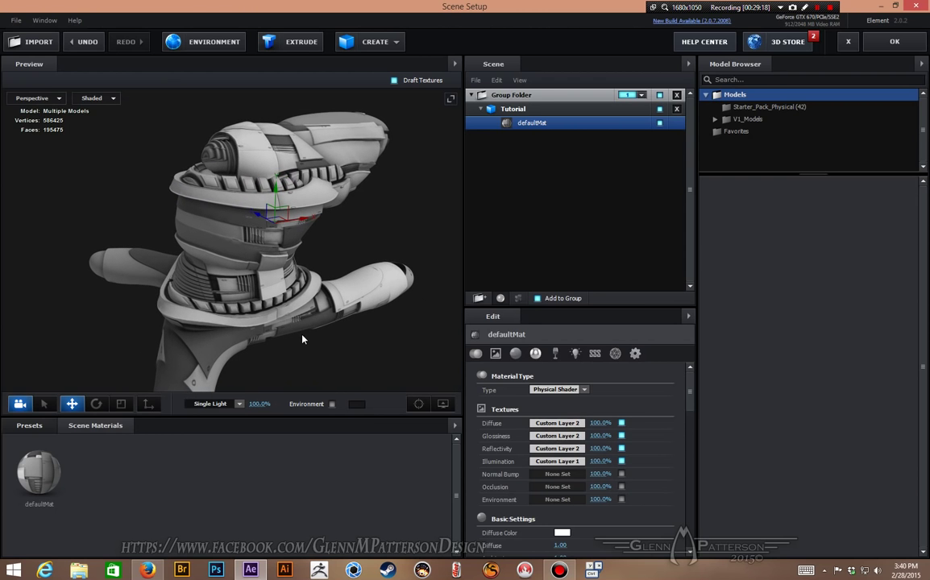
scroll(601, 504, down, 6)
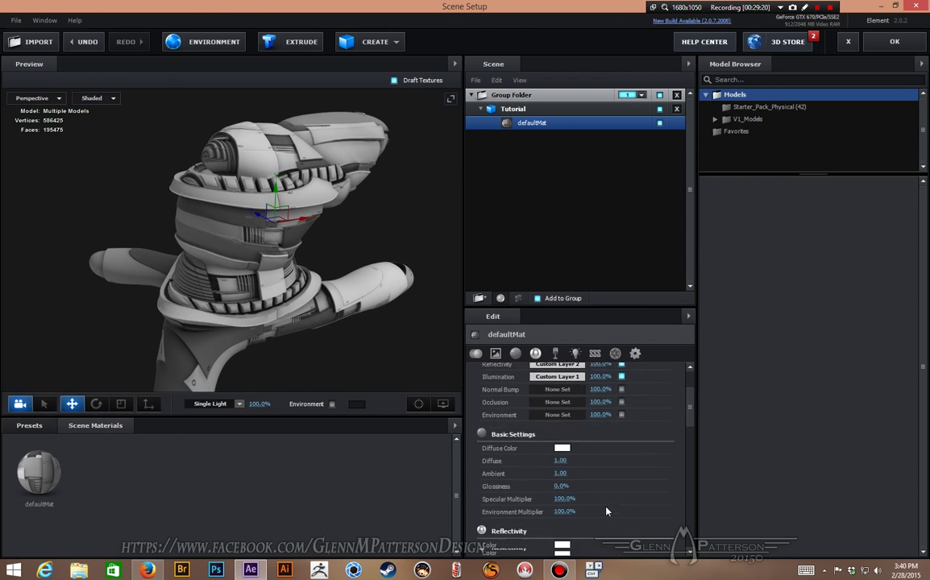
scroll(606, 511, up, 3)
scroll(609, 510, down, 2)
scroll(611, 509, down, 1)
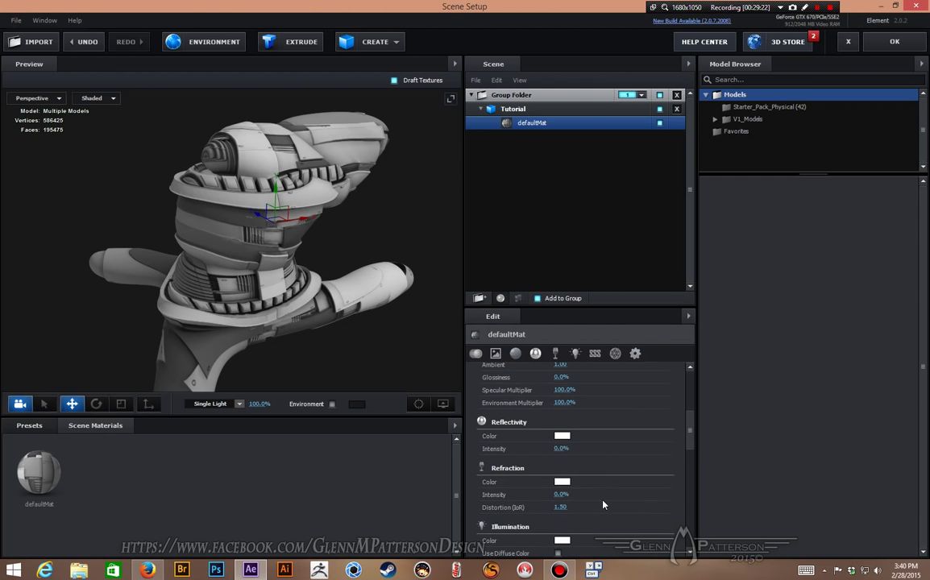
- Apply the Basic_2K_02 environment preset from the Basic_2K folder to the scene
click(35, 427)
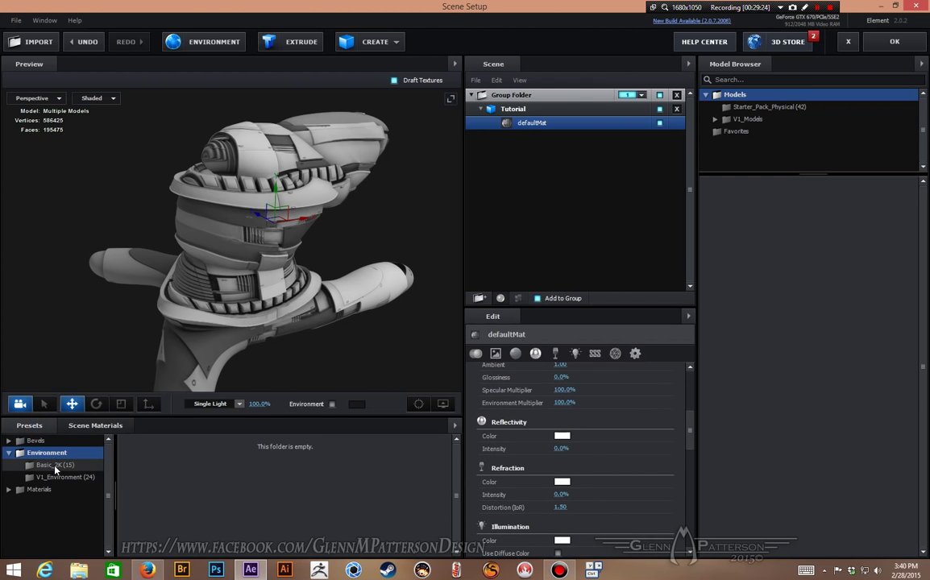
click(53, 465)
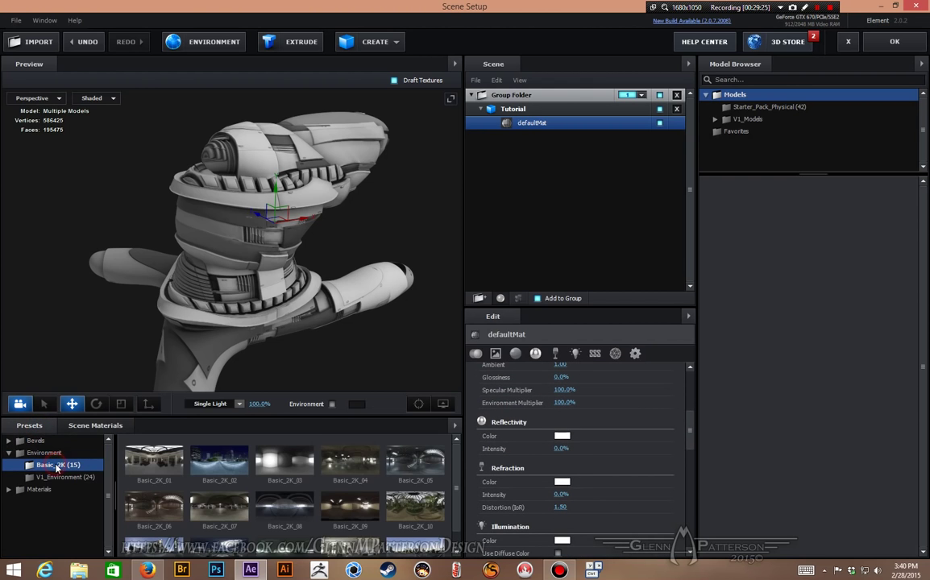
click(219, 461)
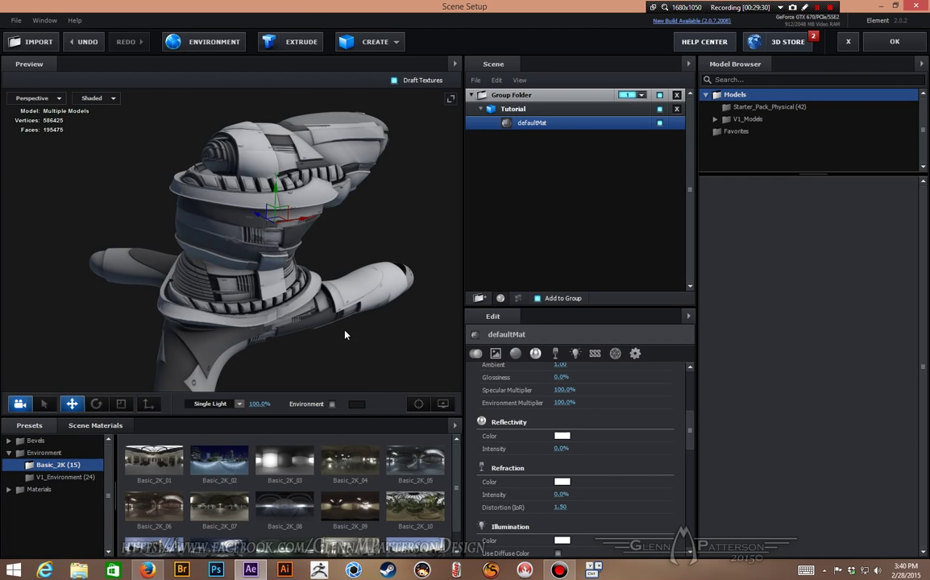
- Set the material's Reflectivity intensity to 62% and bring up its Illumination settings
drag(304, 355, 323, 358)
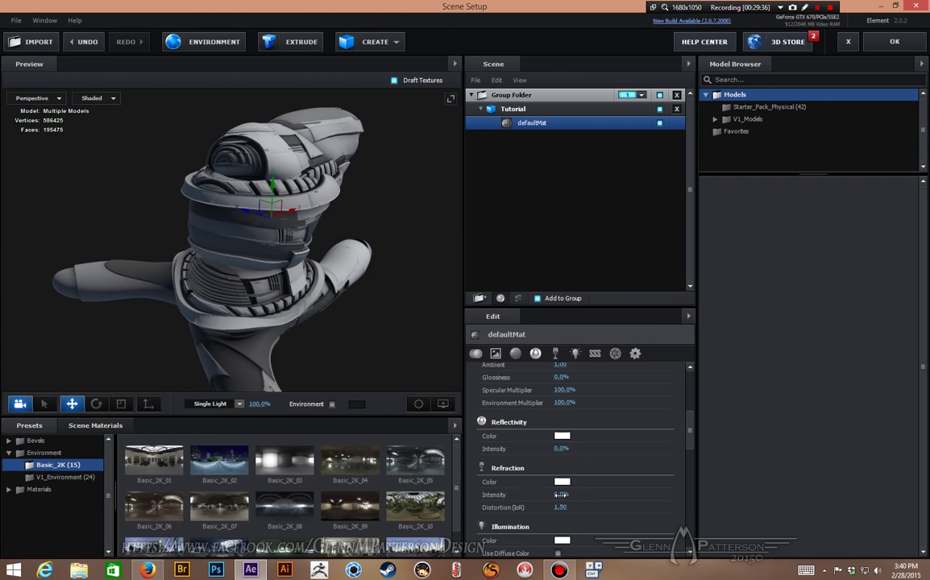
mouse_move(560, 449)
mouse_down()
mouse_move(623, 450)
mouse_move(608, 457)
mouse_up()
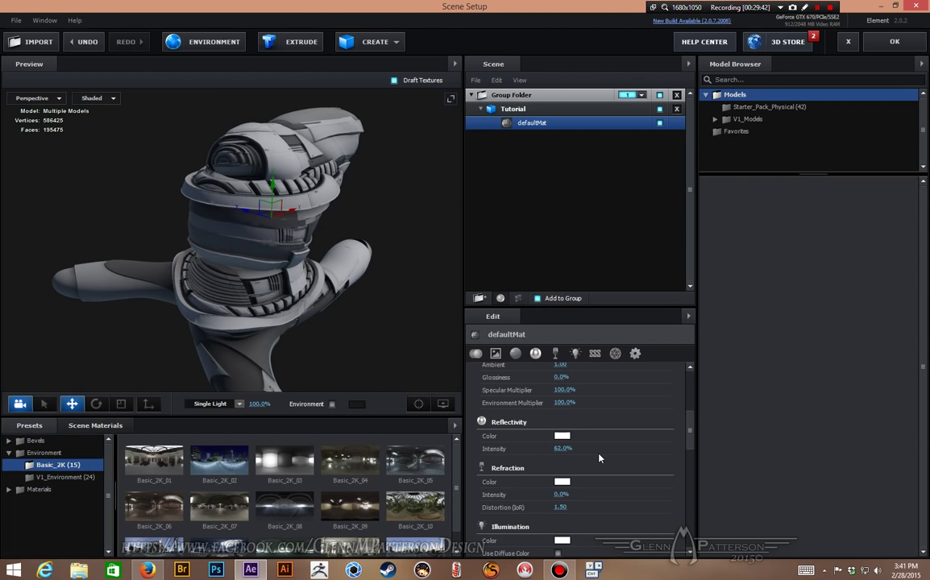
scroll(601, 458, down, 4)
scroll(599, 460, up, 3)
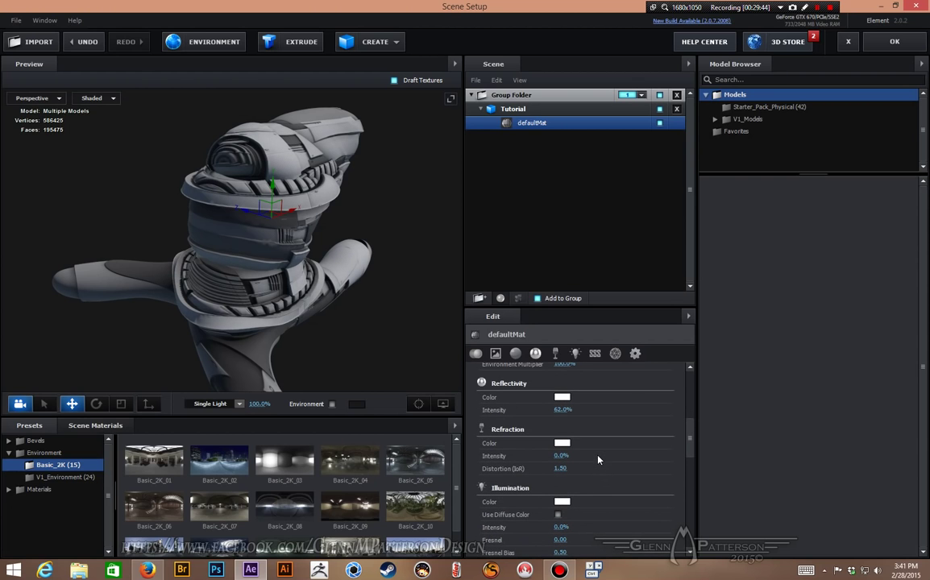
scroll(596, 459, down, 3)
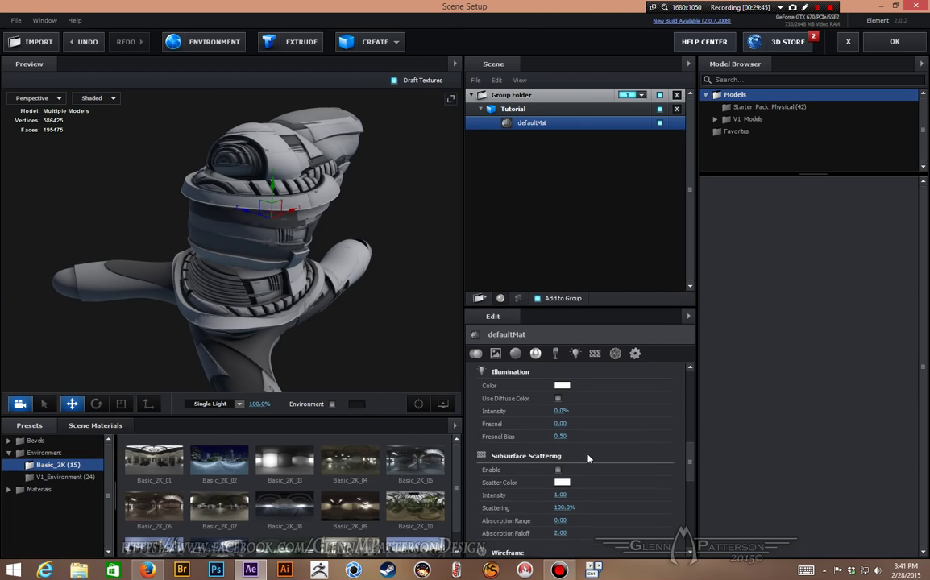
- Raise the defaultMat material's Glossiness to 77% in its Basic Settings
scroll(588, 458, up, 8)
scroll(595, 458, down, 2)
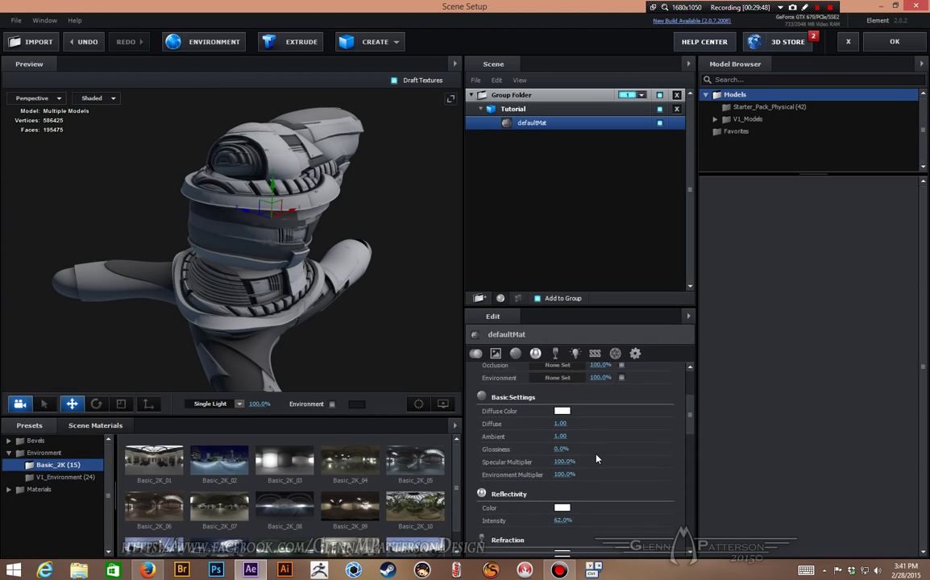
scroll(596, 459, down, 1)
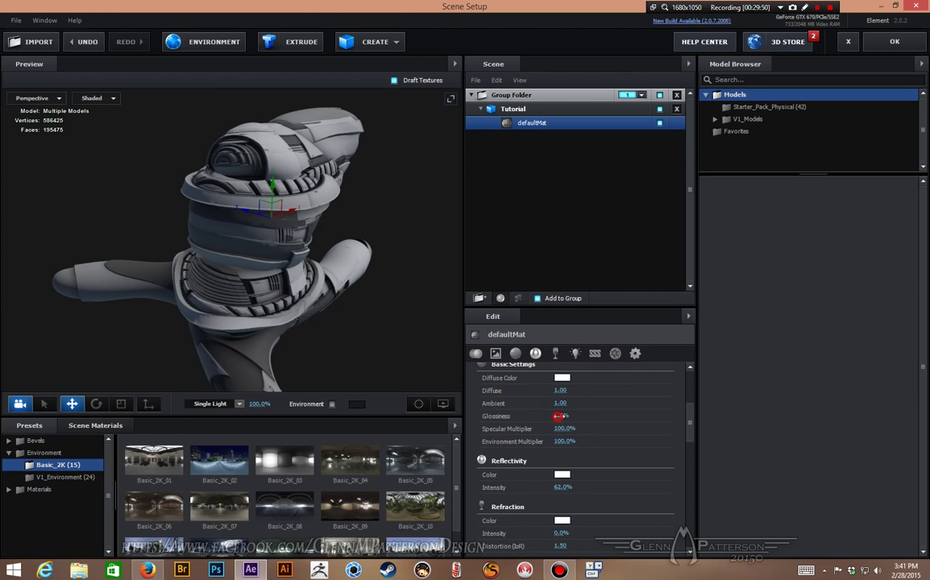
drag(563, 416, 595, 416)
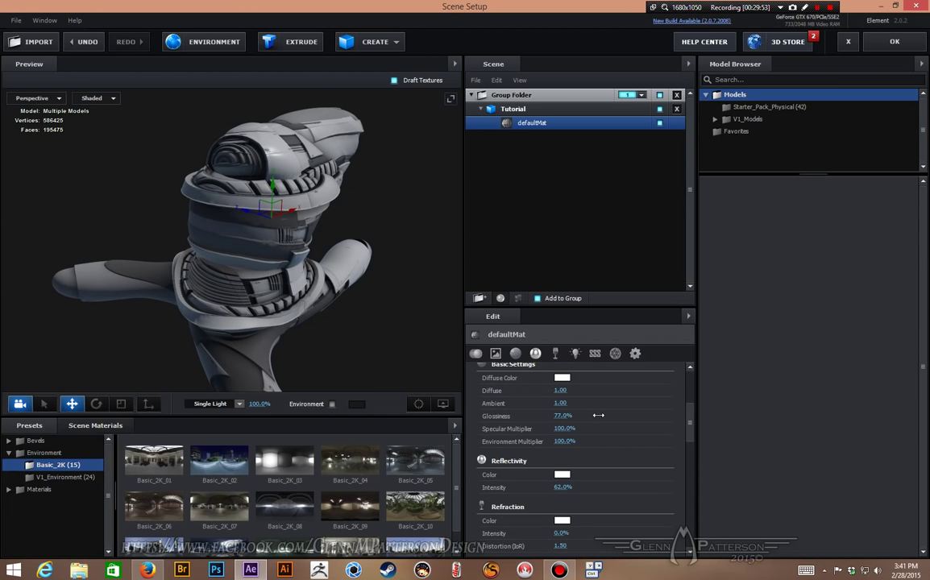
- Set the material's Illumination intensity to 4% and apply the scene setup to the composition
scroll(611, 456, down, 2)
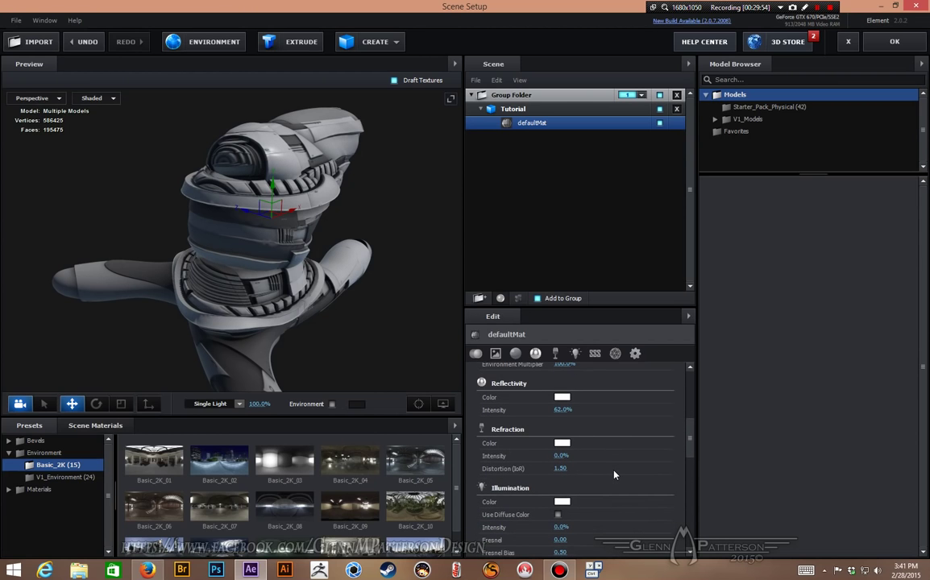
scroll(599, 447, down, 1)
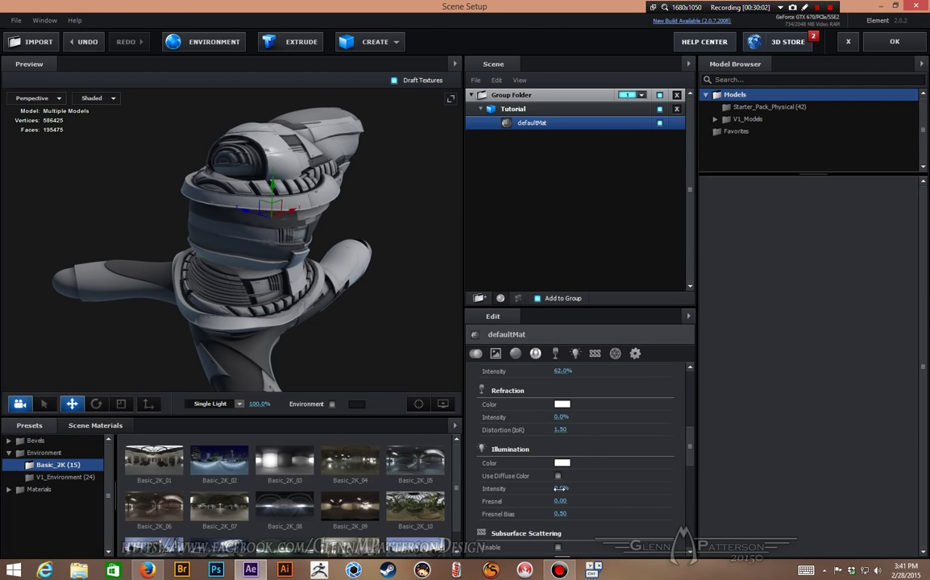
drag(560, 489, 567, 488)
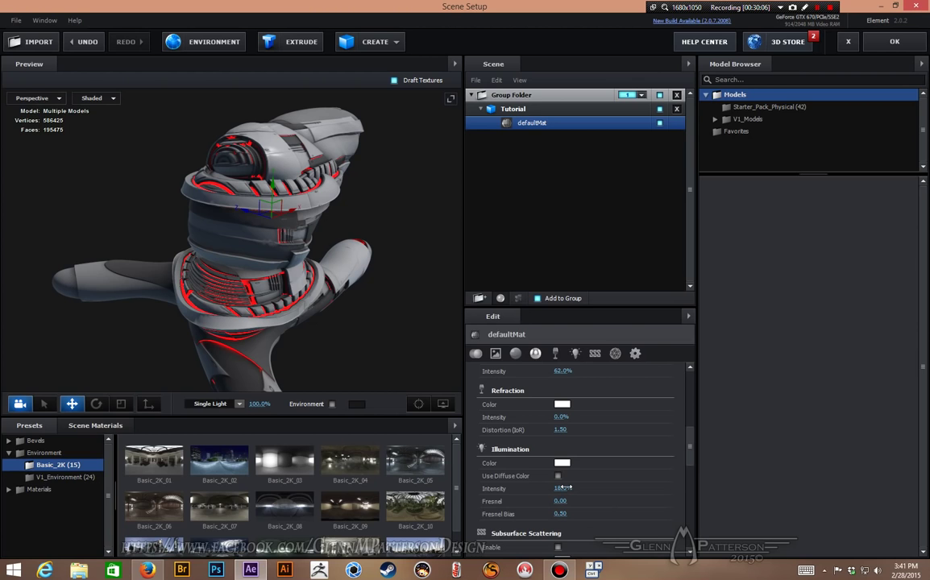
drag(561, 488, 558, 488)
mouse_move(323, 362)
mouse_down()
mouse_move(400, 332)
mouse_move(371, 320)
mouse_move(363, 379)
mouse_move(304, 367)
mouse_move(357, 332)
mouse_move(394, 321)
mouse_move(416, 333)
mouse_move(419, 360)
mouse_move(382, 370)
mouse_move(373, 354)
mouse_up()
click(354, 356)
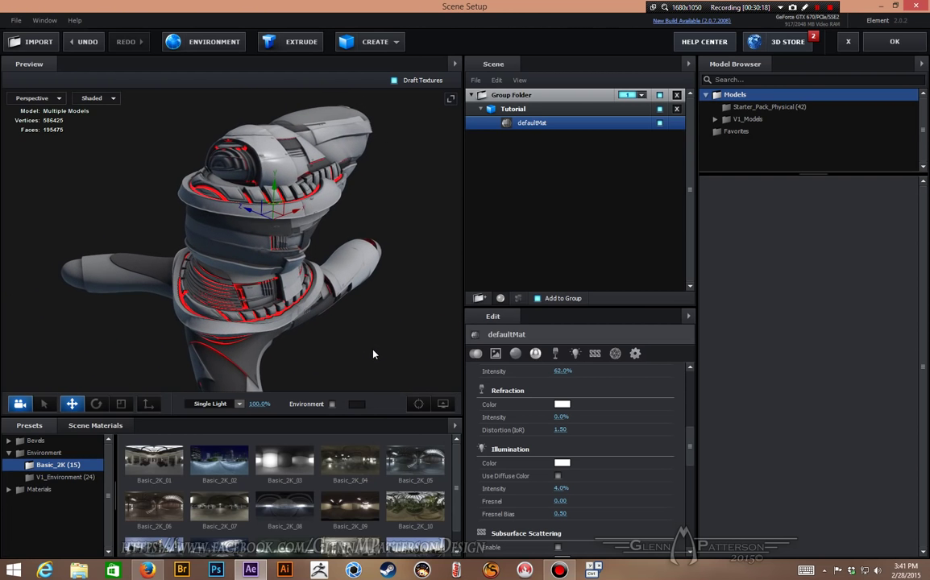
click(887, 43)
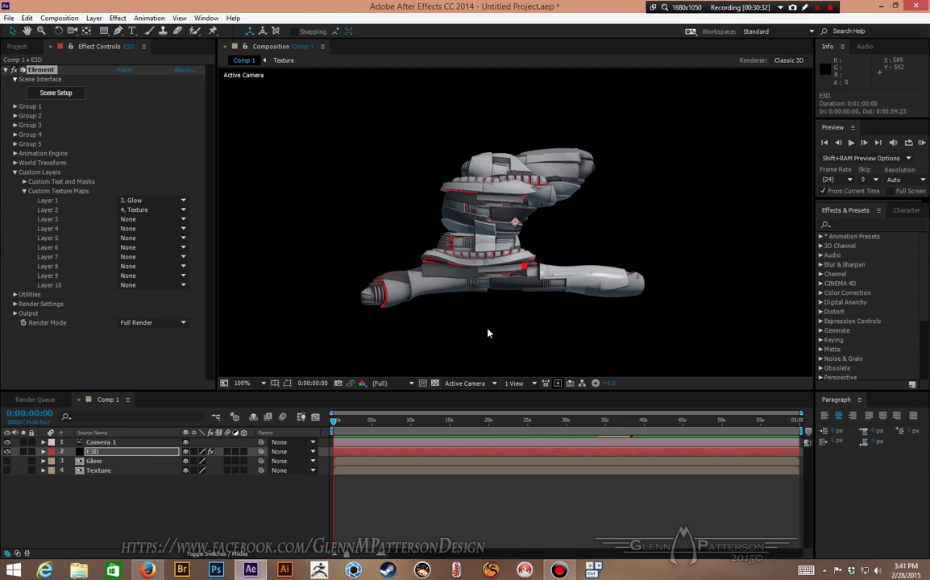
- Orbit the composition camera around the mech and bring it closer for a tight, angled view of the body
key(c)
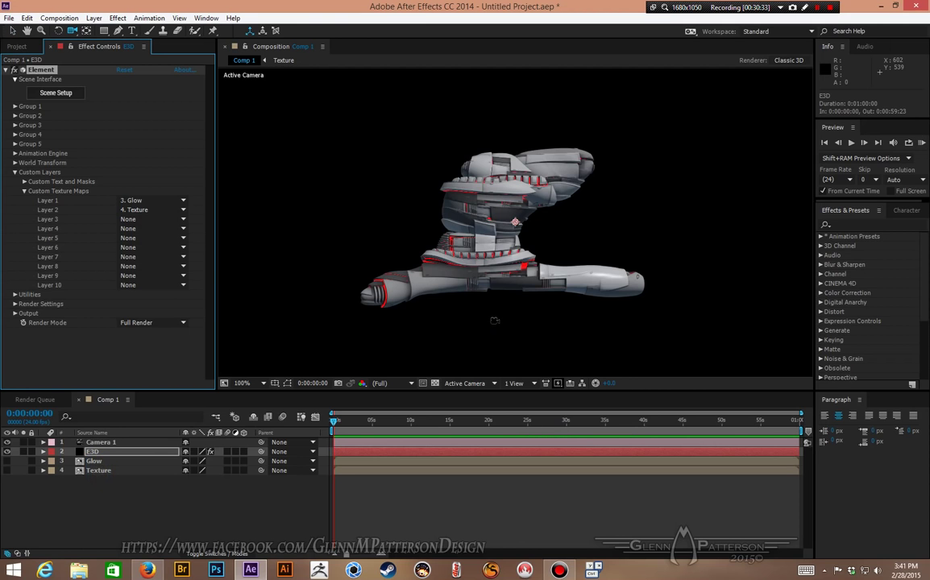
key(c)
drag(461, 320, 565, 313)
key(c)
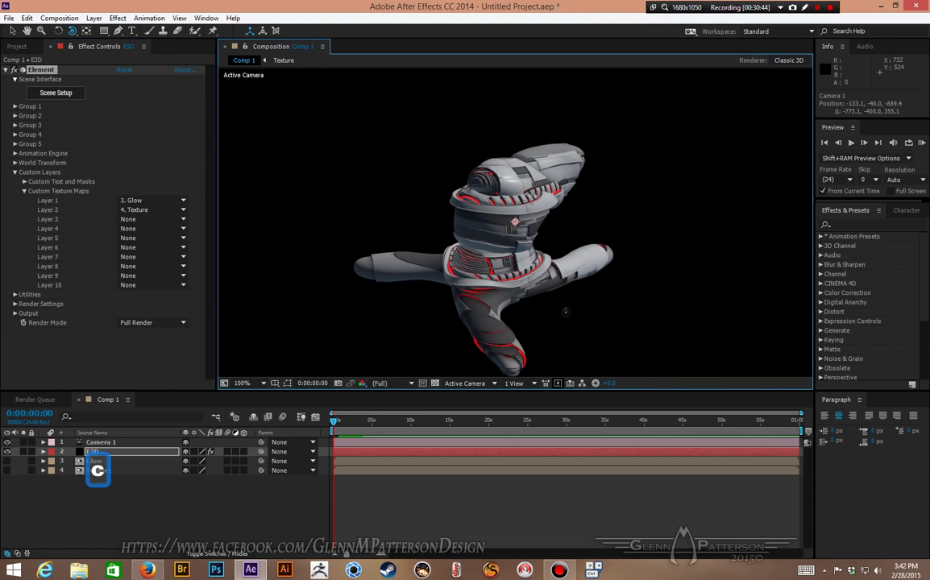
key(c)
drag(565, 313, 592, 301)
key(c)
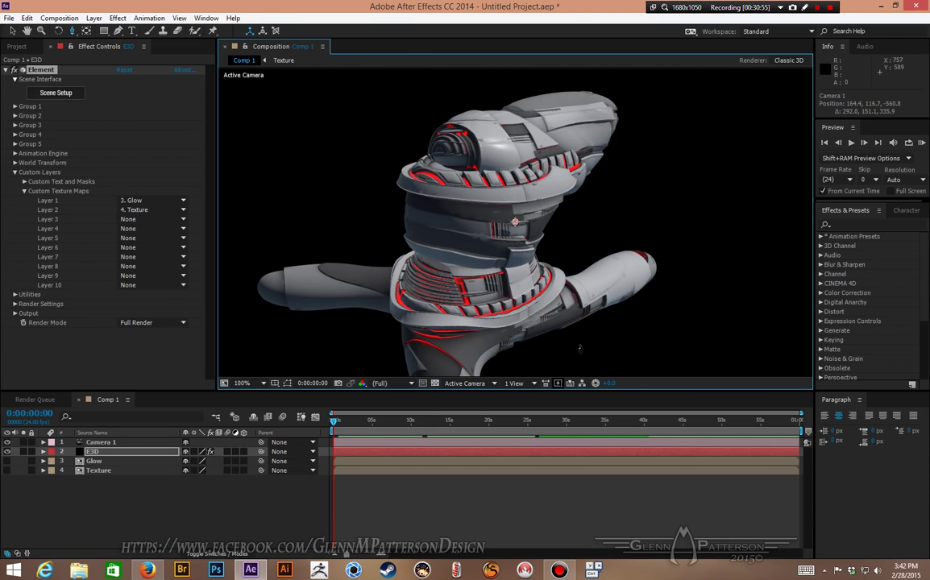
key(c)
key(c)
drag(576, 350, 617, 349)
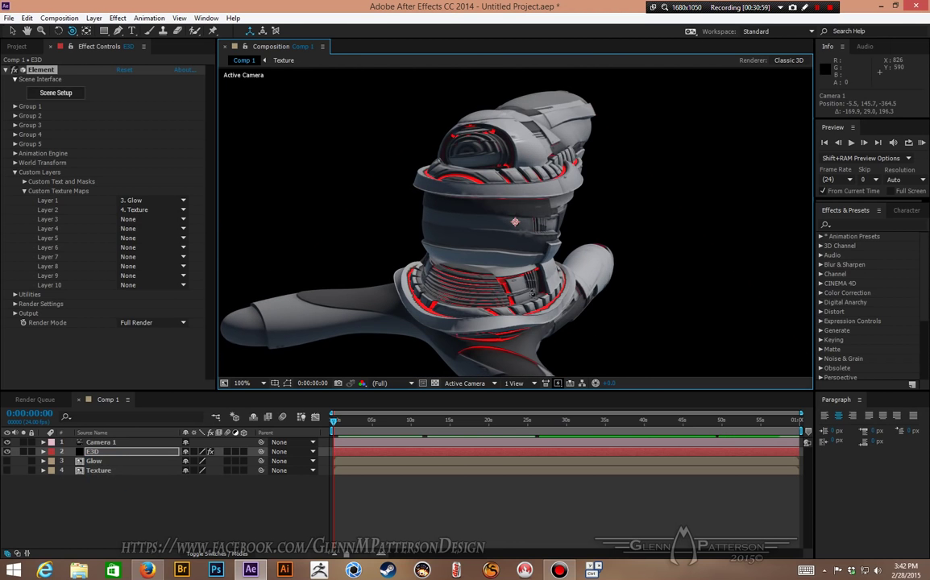
- Enable ambient occlusion in the Element effect's Render Settings and set the SSAO intensity to 9.2
click(15, 313)
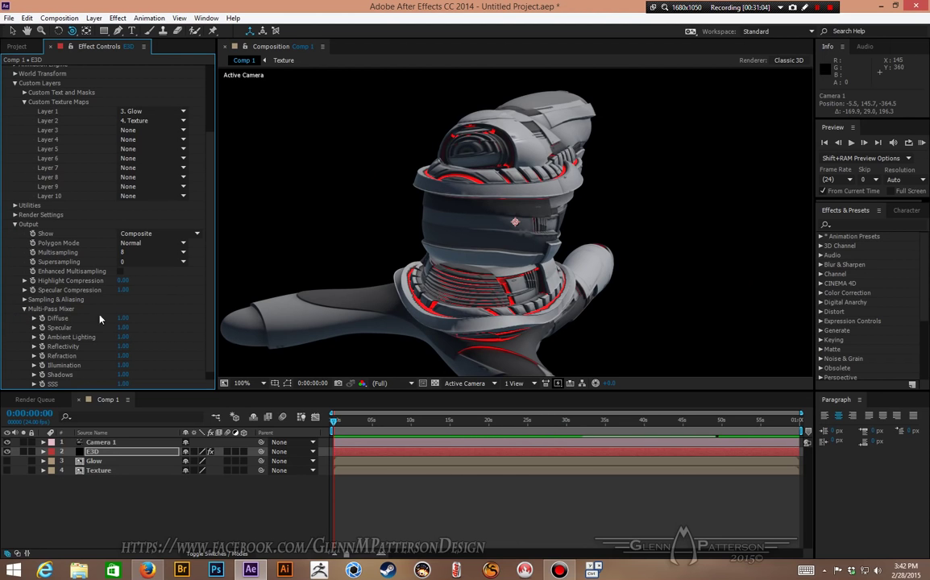
click(14, 214)
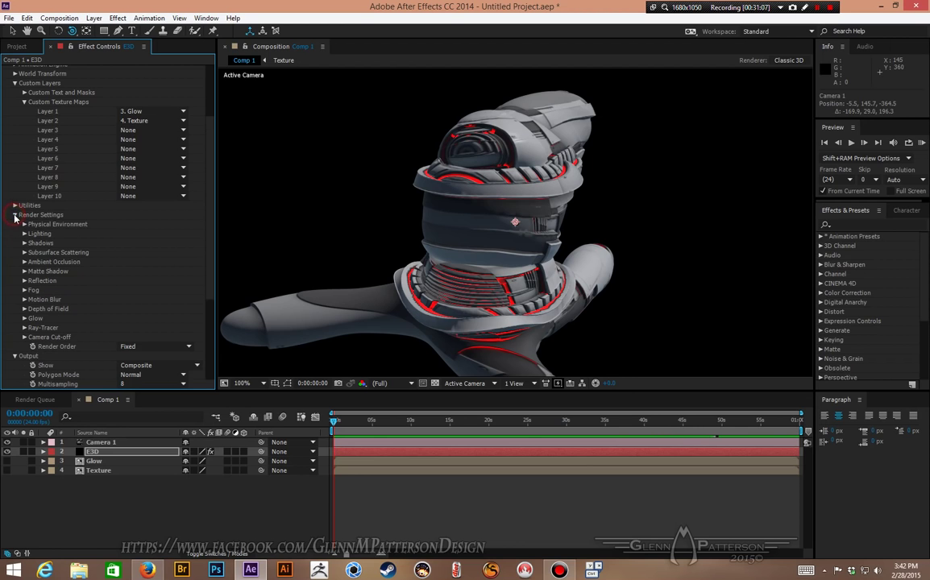
click(24, 262)
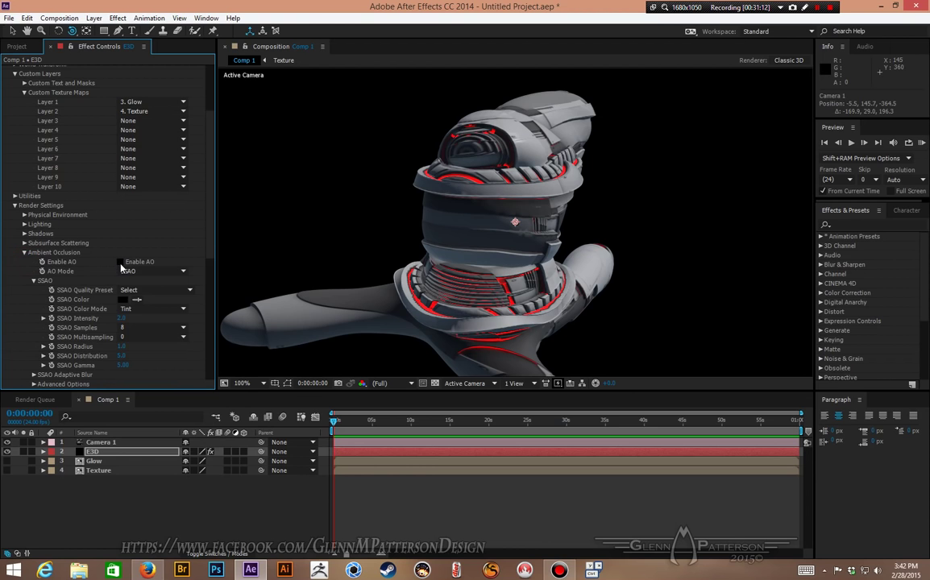
click(120, 261)
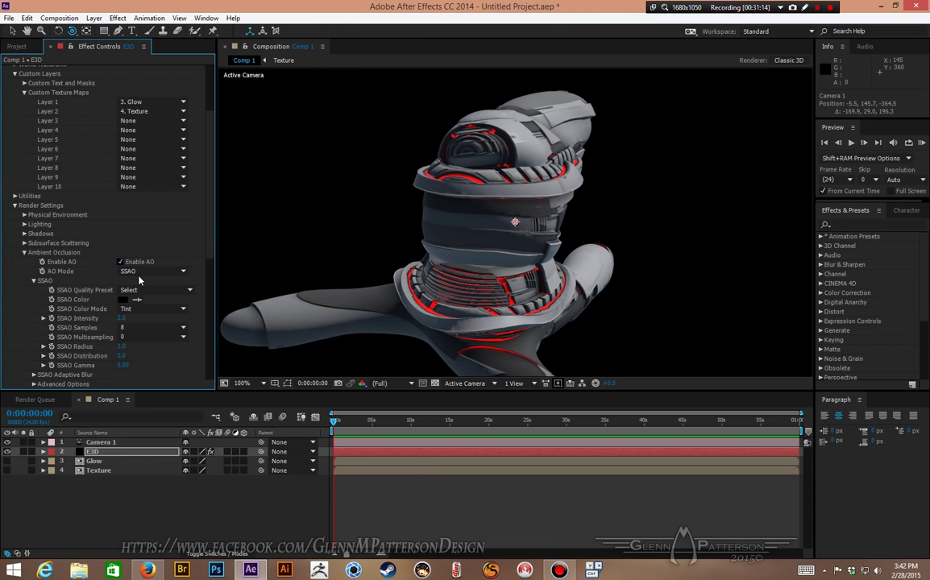
drag(121, 319, 133, 318)
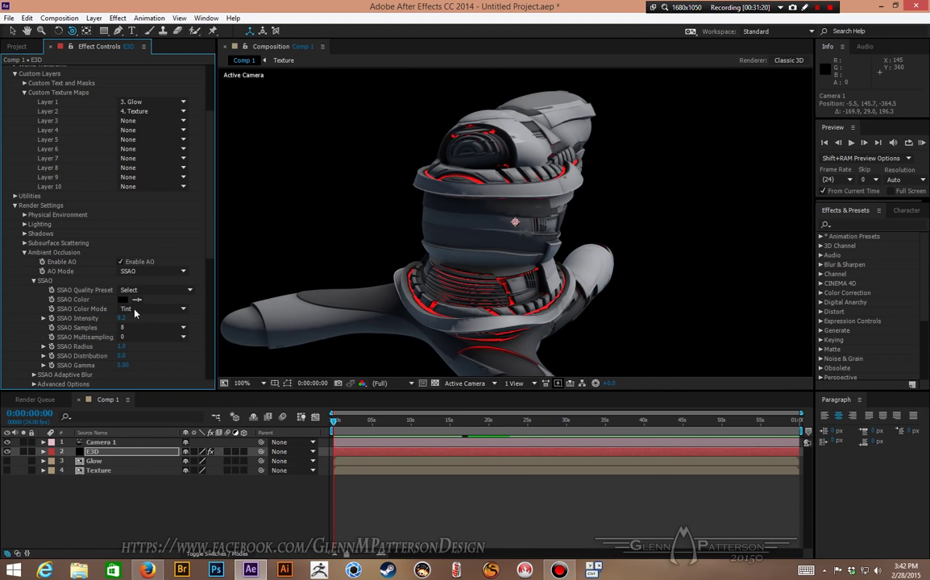
- Enable the Element effect's Glow from Illumination and set the glow intensity to 0.3
scroll(108, 337, down, 3)
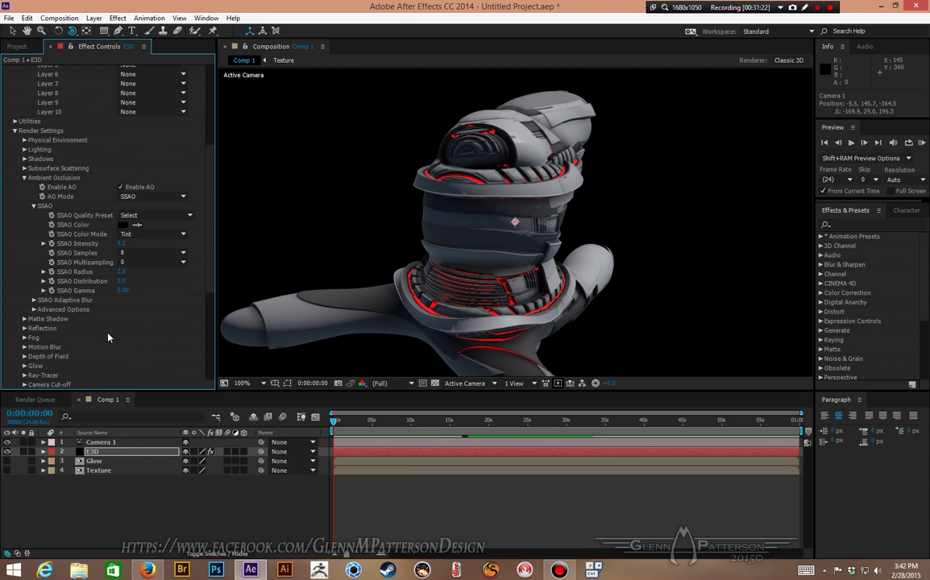
scroll(79, 335, down, 1)
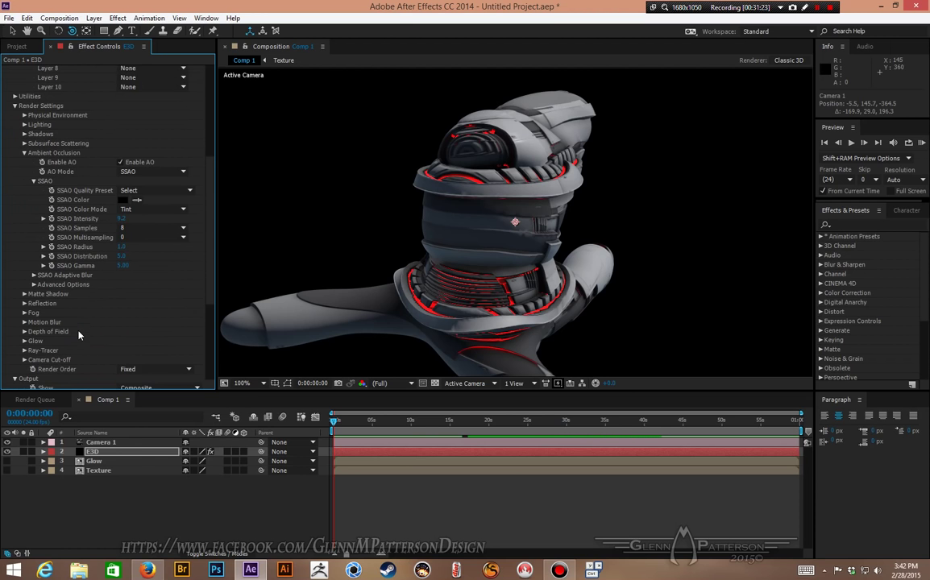
click(25, 340)
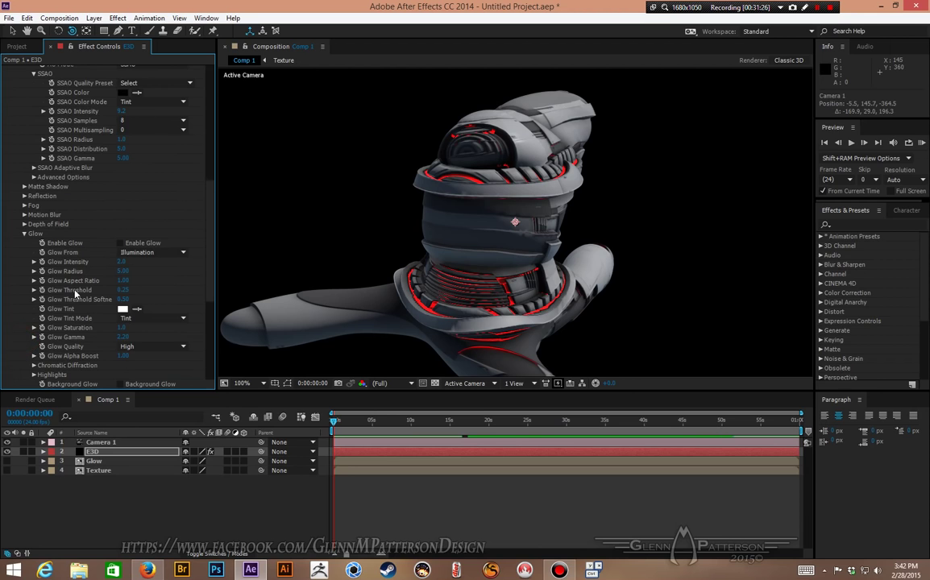
click(121, 243)
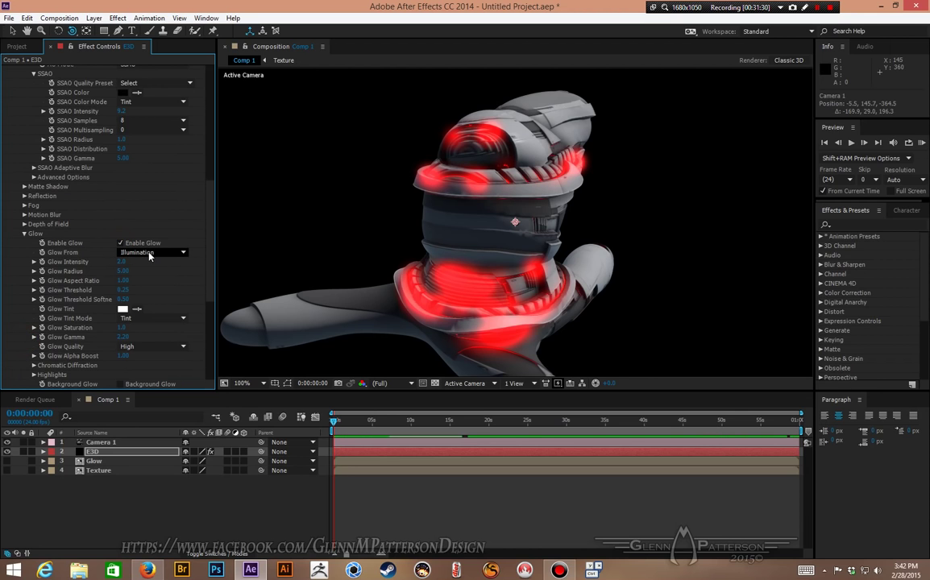
mouse_move(121, 265)
mouse_down()
mouse_move(133, 266)
mouse_move(115, 263)
mouse_up()
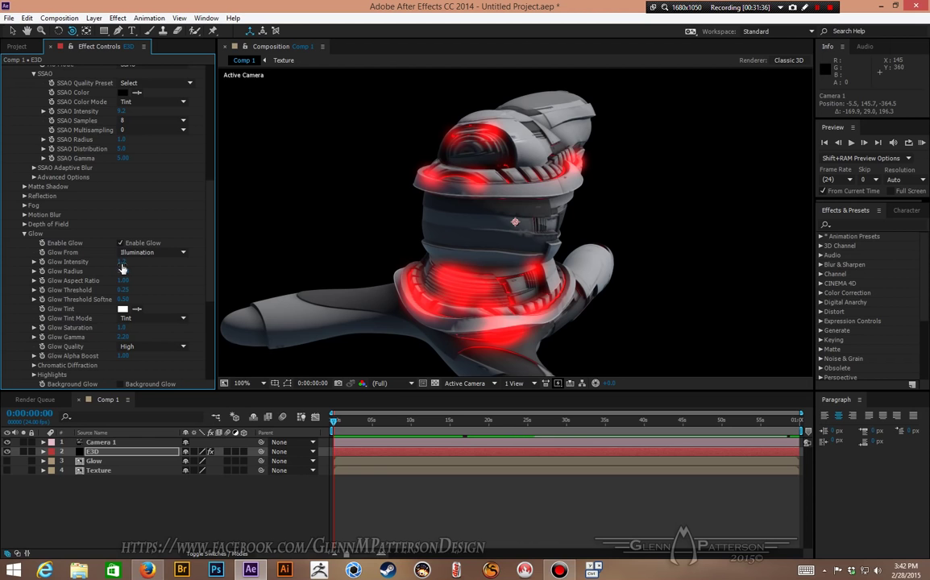
drag(120, 263, 118, 262)
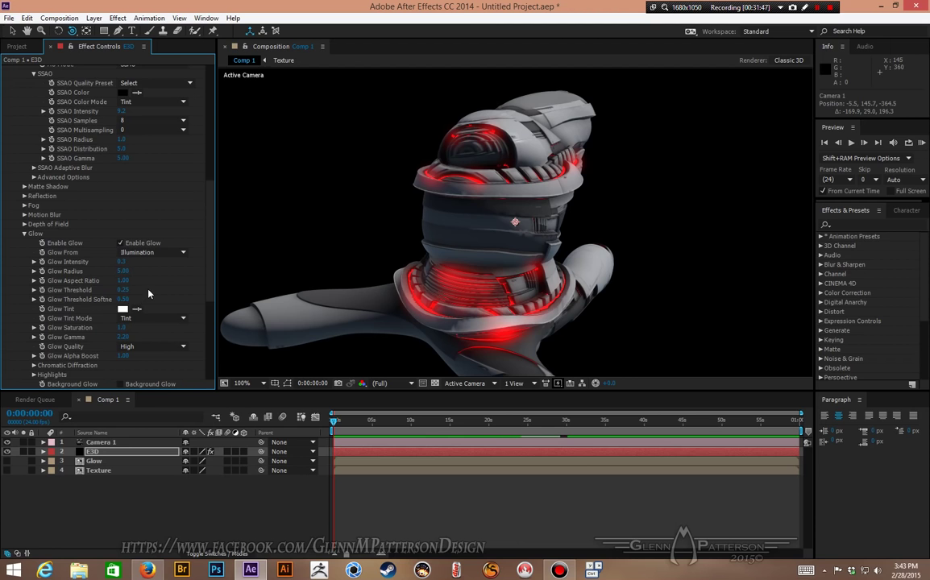
scroll(157, 295, down, 2)
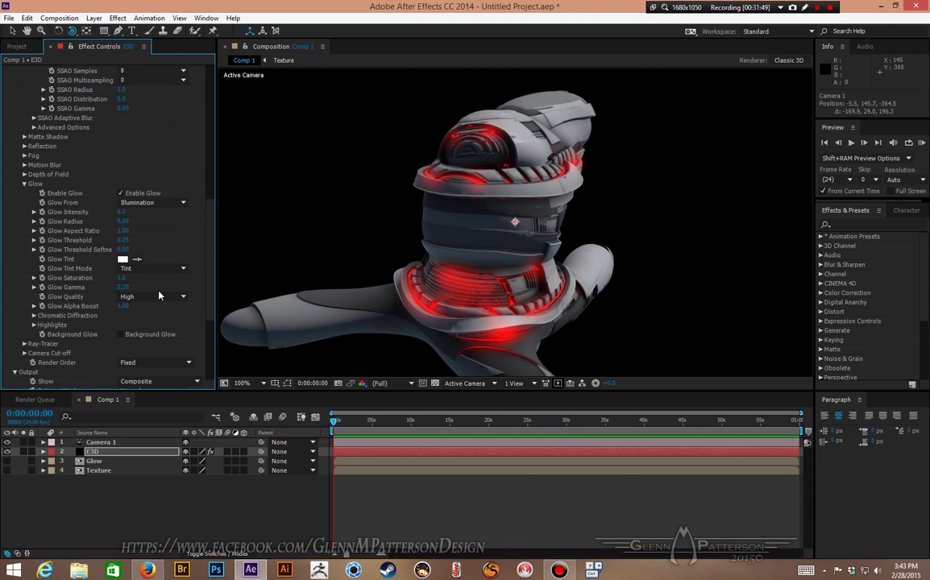
scroll(156, 296, up, 3)
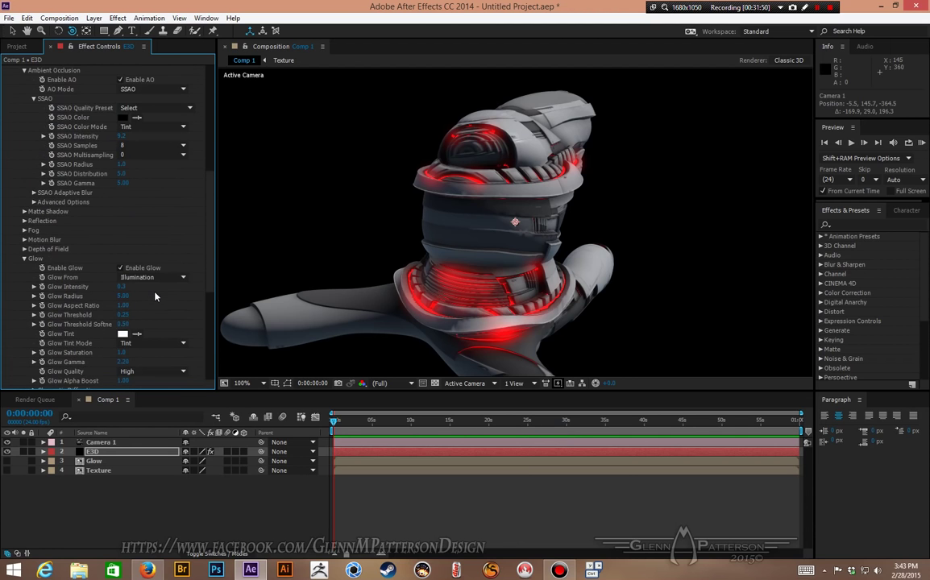
- Add a white point light with 195% intensity, Smooth falloff and cast shadows, and place it beside the mech at about 444, 307, 8
drag(575, 270, 602, 304)
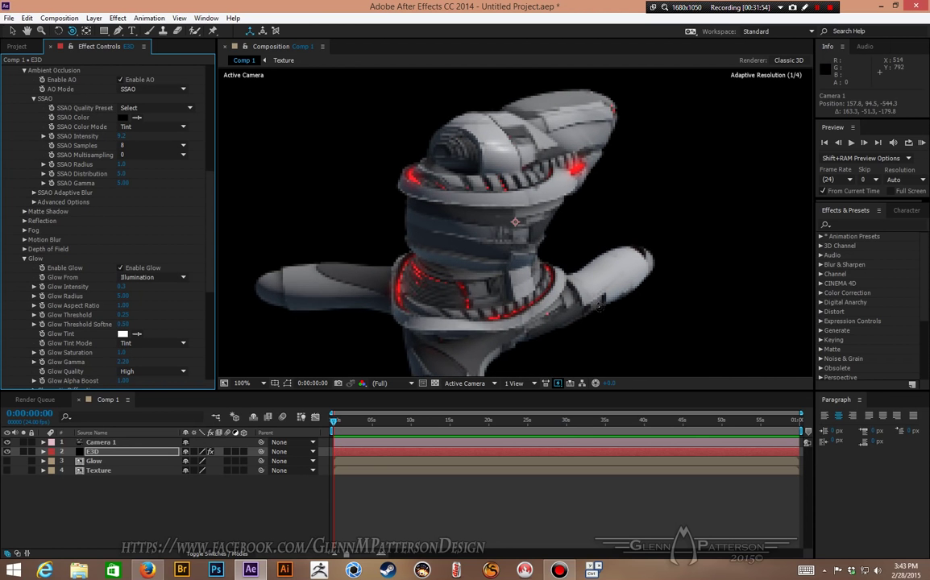
key(comma)
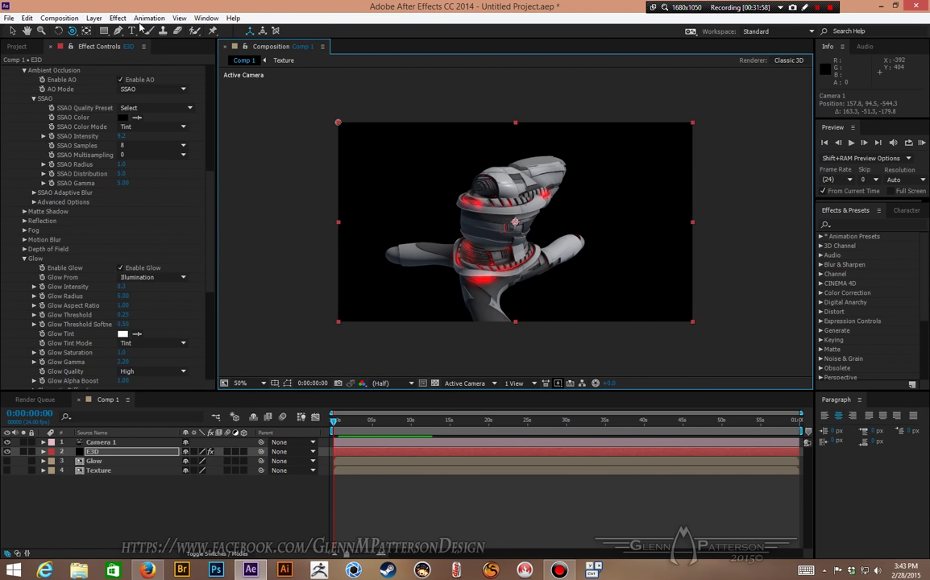
click(94, 17)
mouse_move(87, 30)
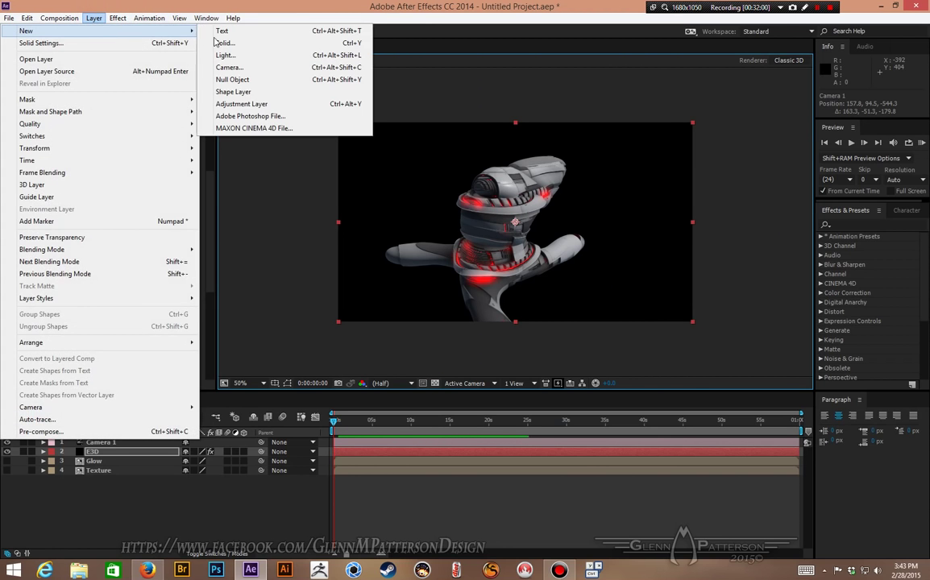
click(225, 55)
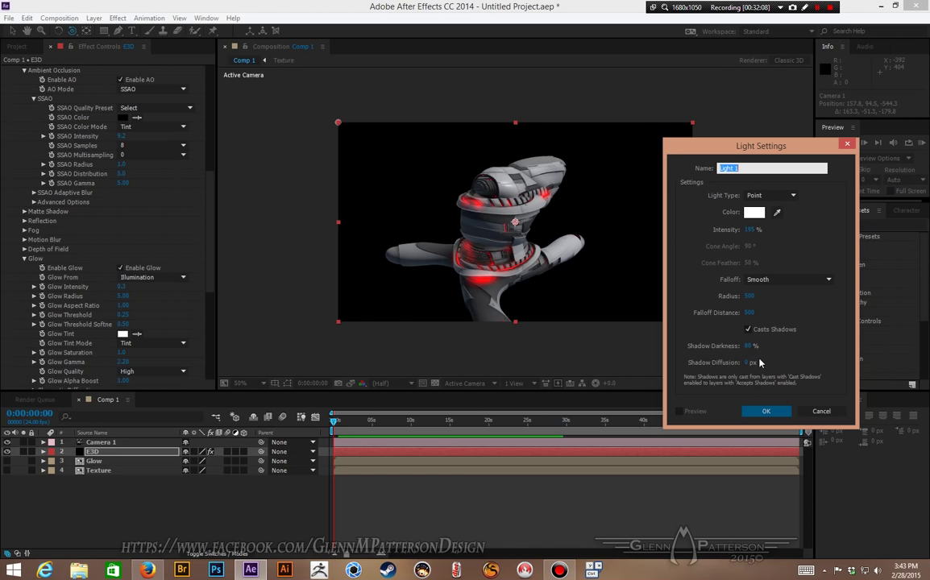
click(764, 413)
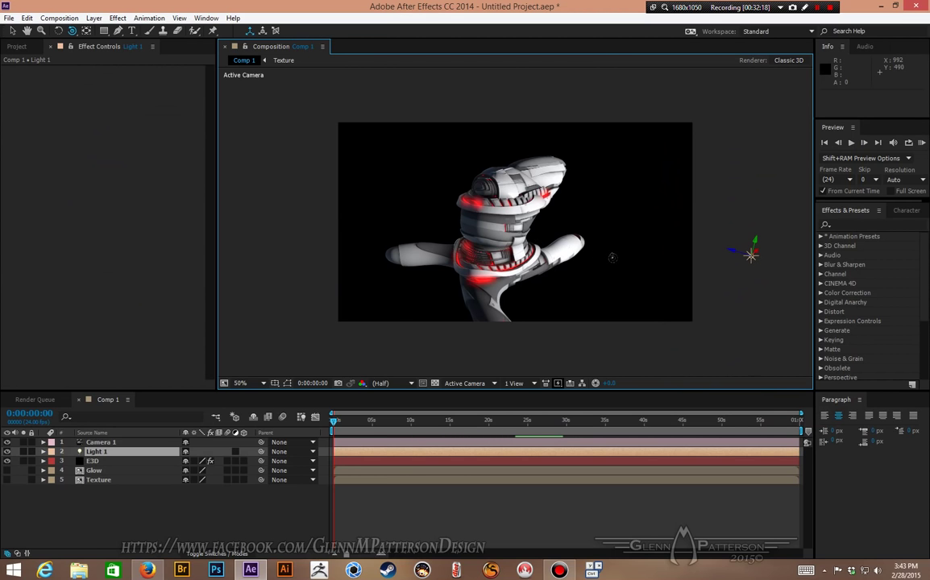
key(v)
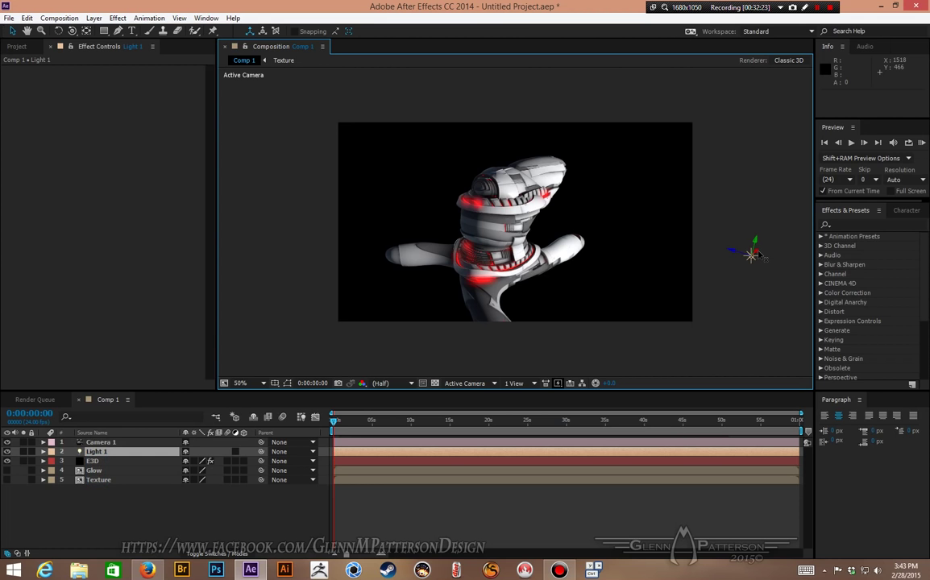
drag(757, 255, 540, 272)
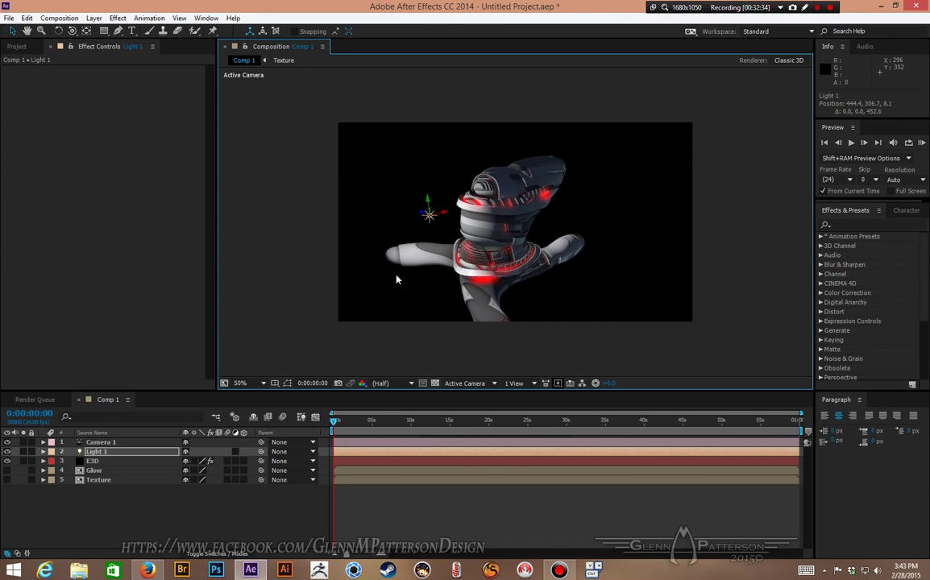
- Enable shadows in the E3D layer's Element Render Settings and set the shadow mode to Ray-Traced
click(92, 461)
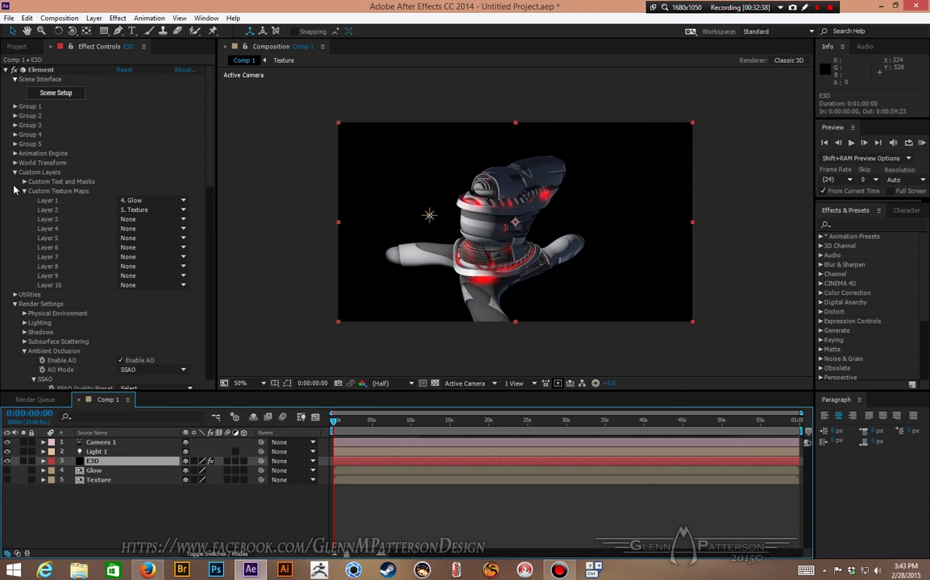
scroll(44, 312, down, 3)
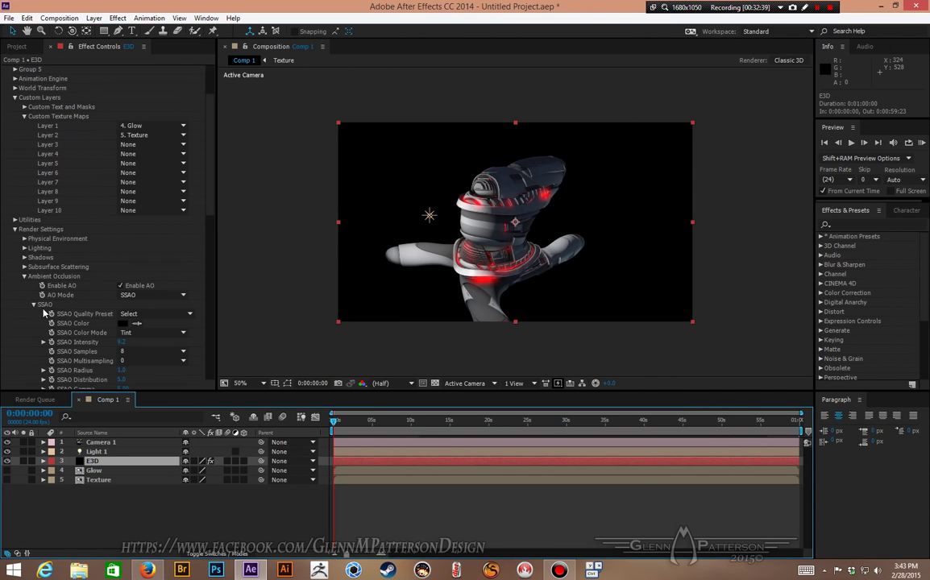
click(24, 257)
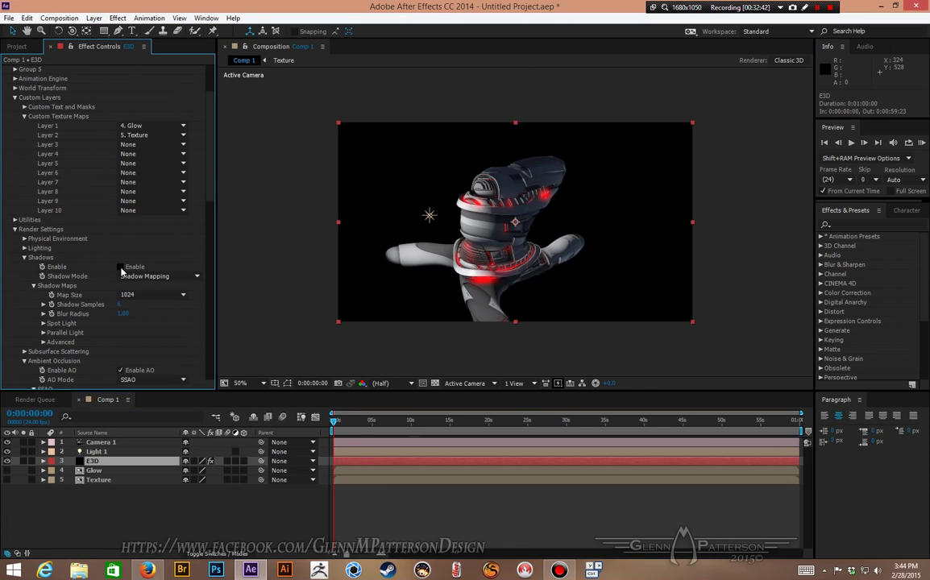
click(120, 268)
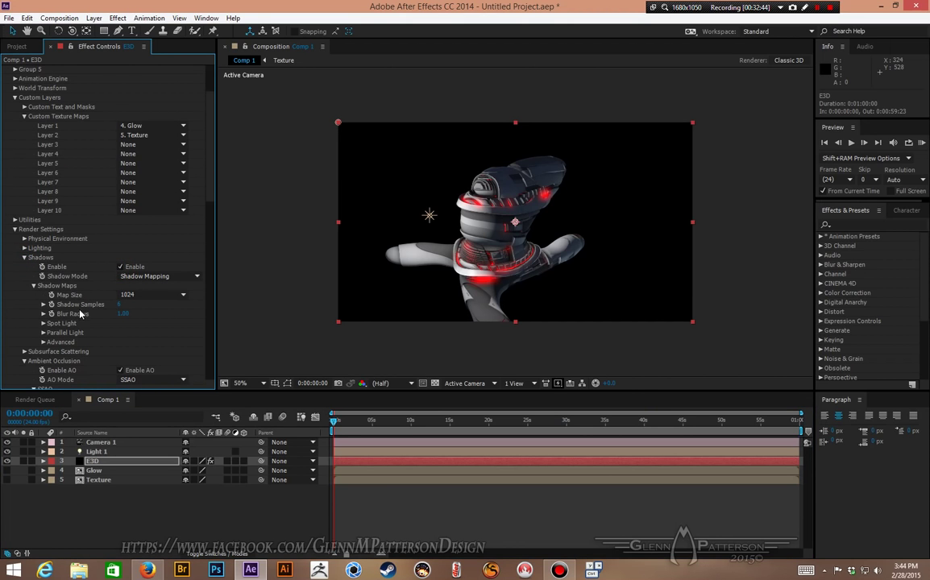
click(130, 276)
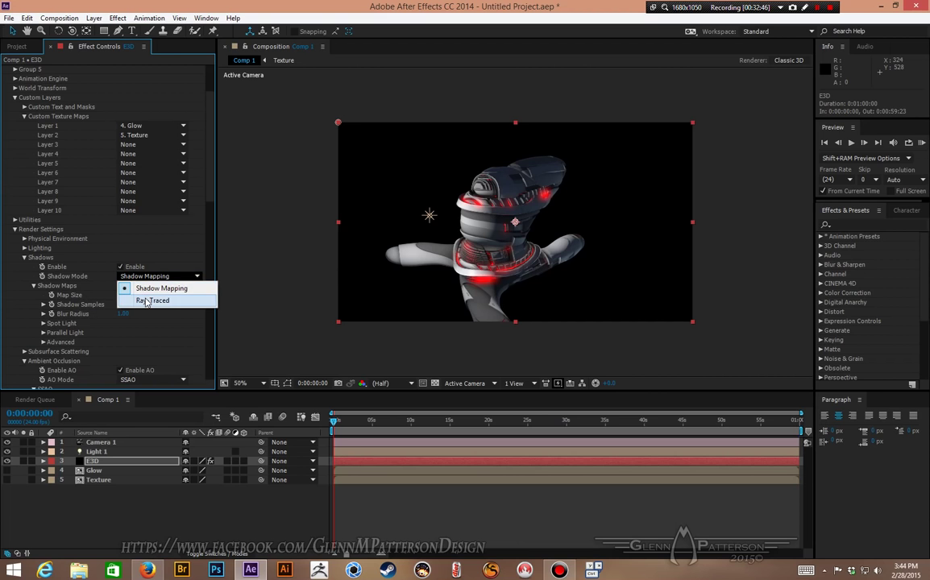
click(146, 301)
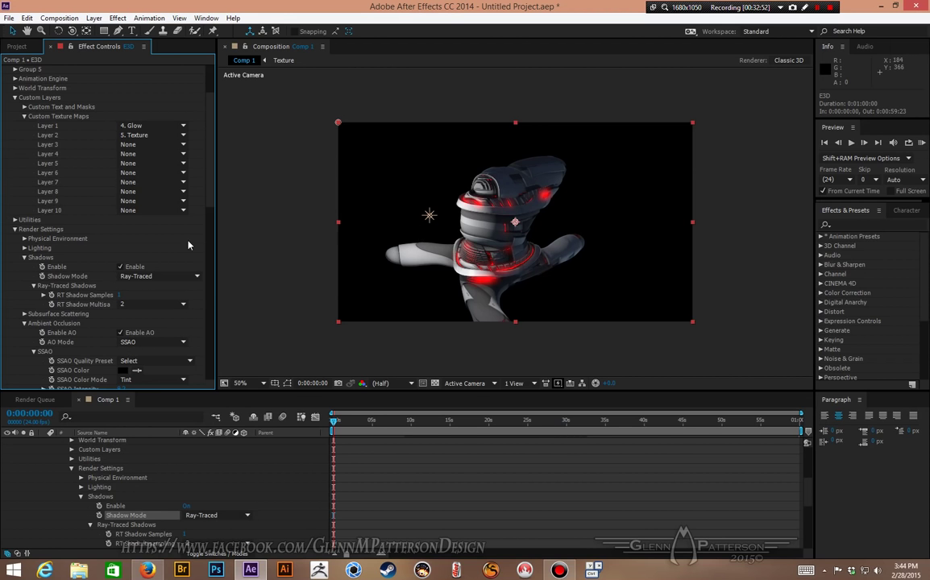
- Move Light 1 along its Z and Y axes to about 444, 345, -278, in front of and low beside the mech
scroll(97, 478, up, 10)
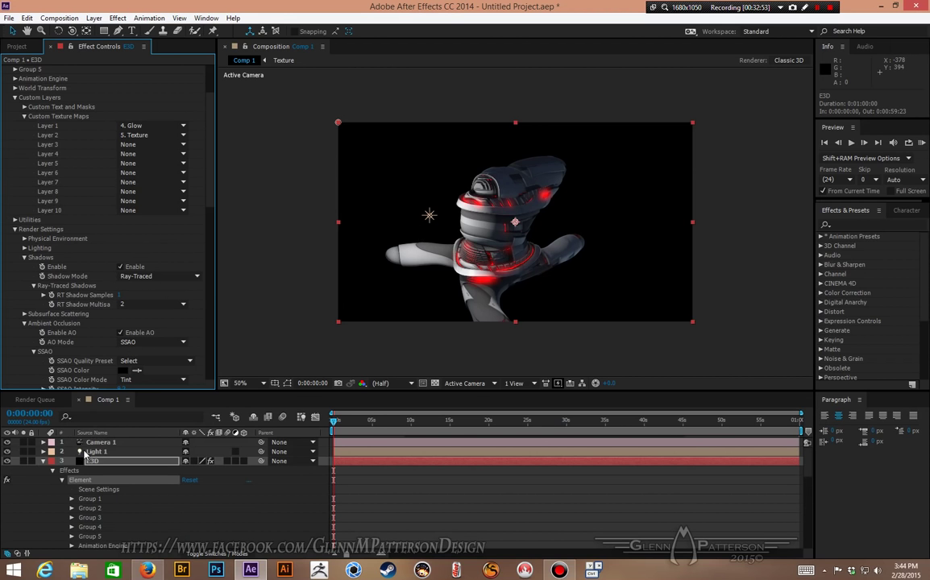
click(96, 451)
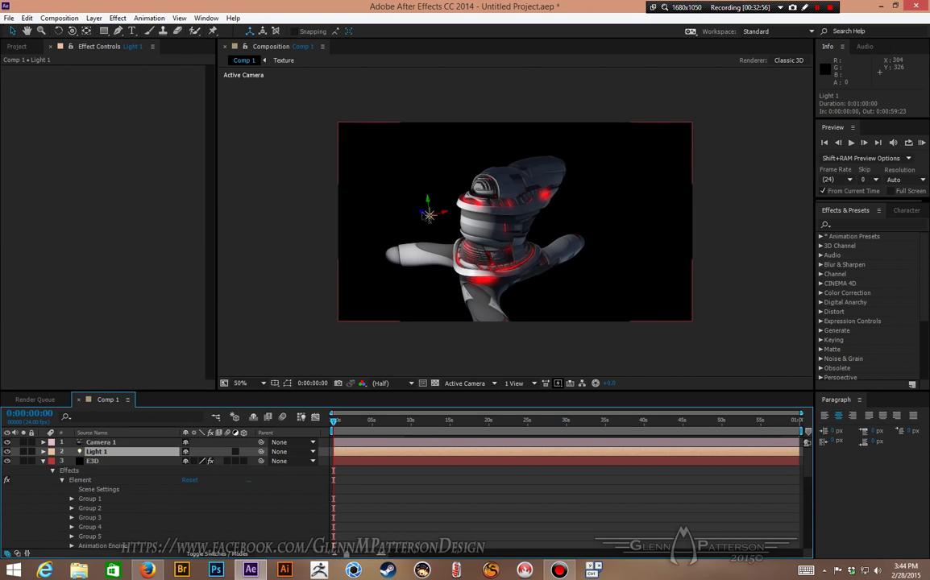
drag(428, 215, 459, 233)
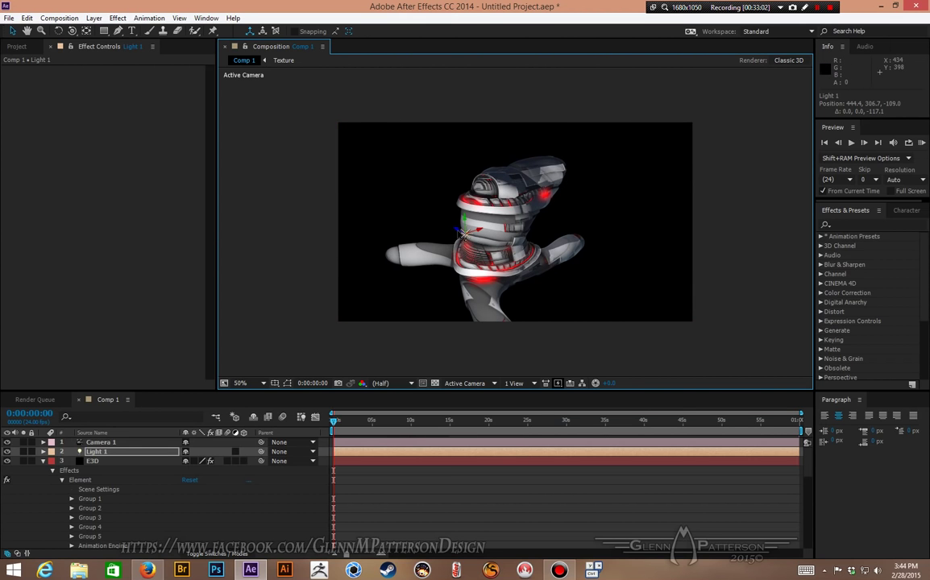
drag(461, 233, 503, 248)
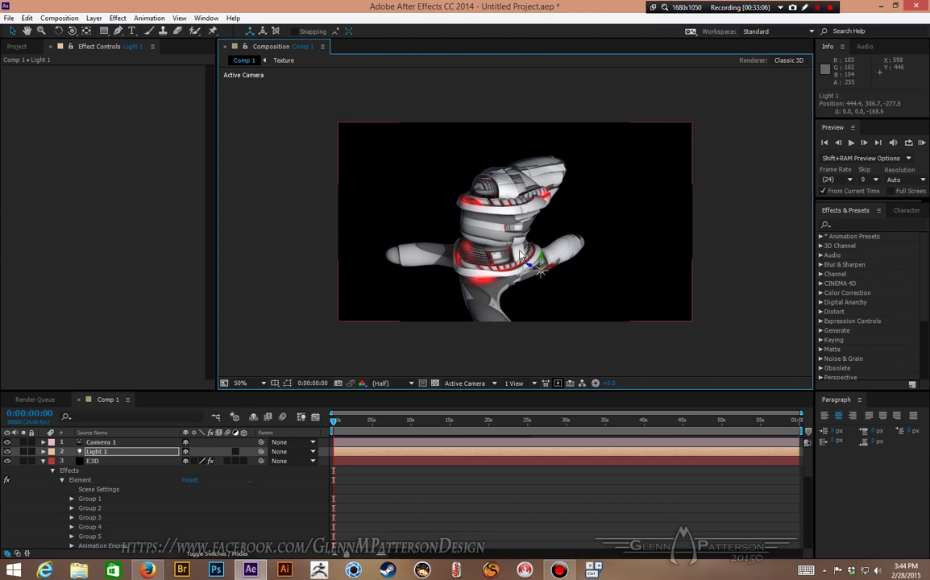
drag(546, 268, 551, 244)
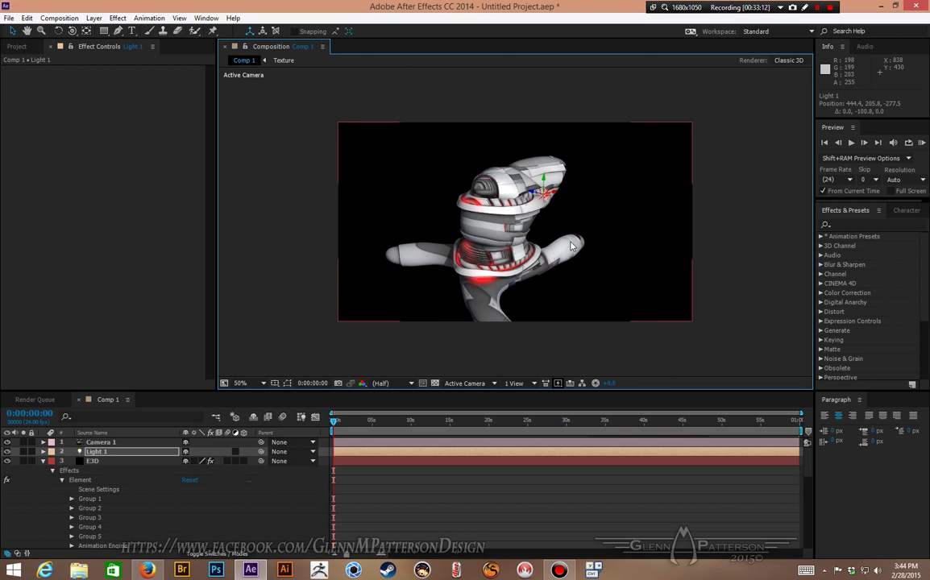
key(period)
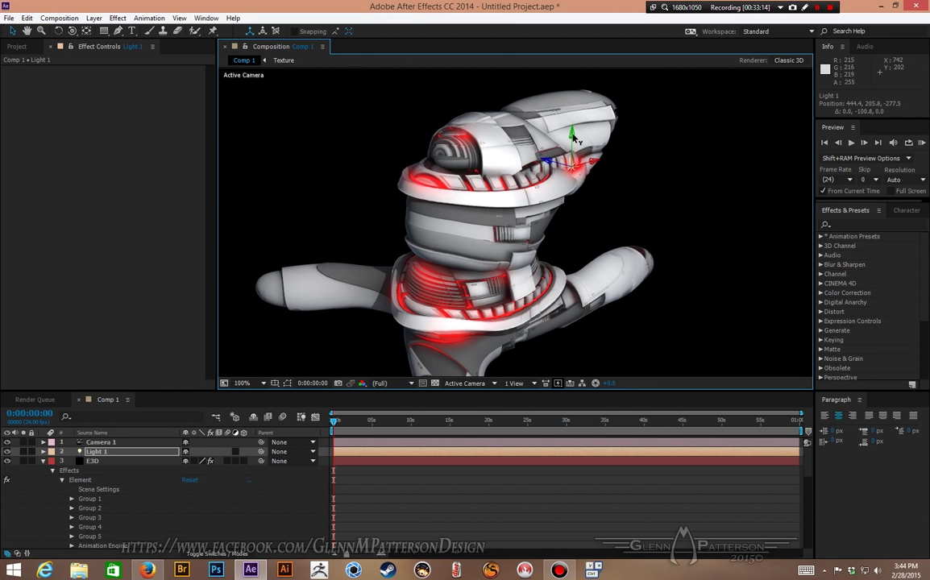
drag(573, 139, 558, 315)
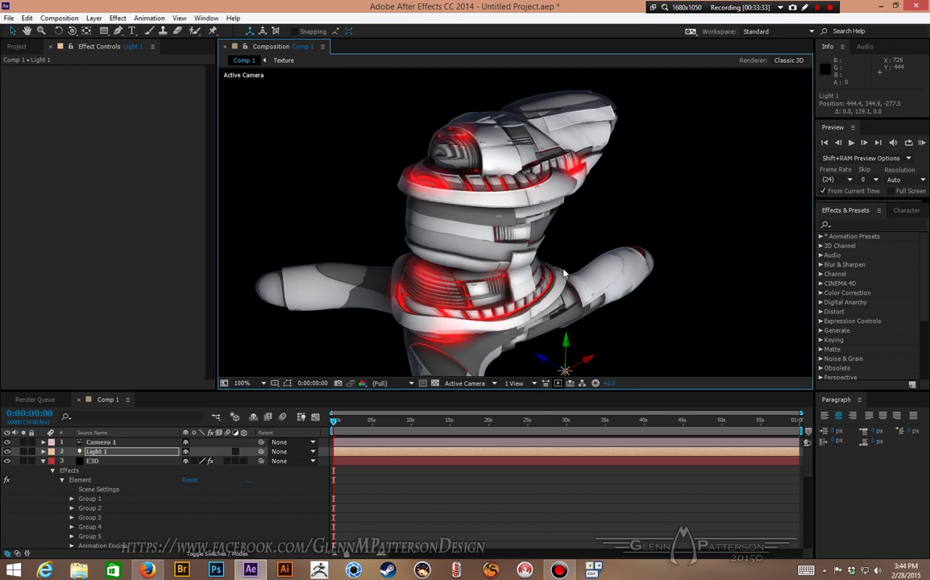
- Bring the camera in close on the mech's midsection, and pull it back to about 34, 26, -680 to frame the upper body and arms
key(c)
key(c)
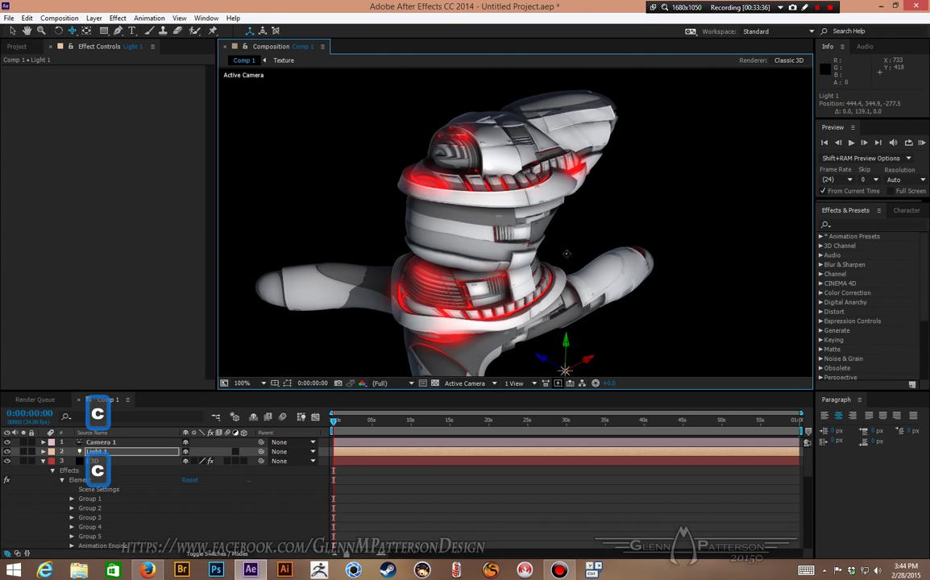
drag(566, 253, 596, 186)
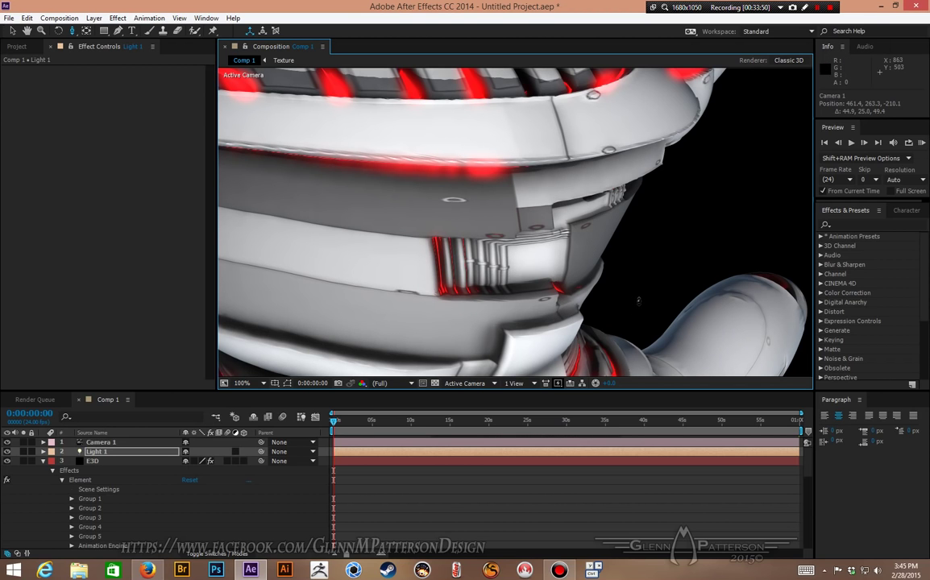
drag(638, 302, 624, 278)
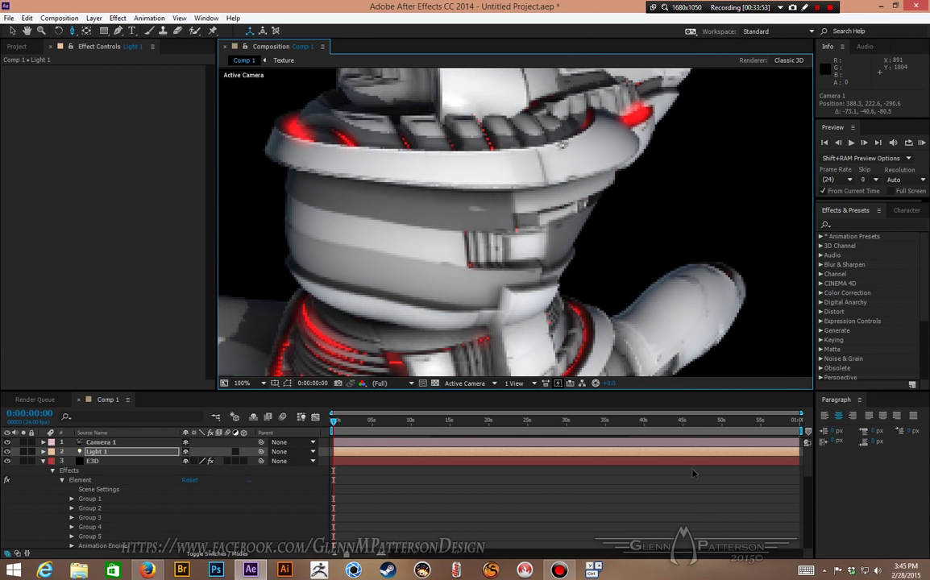
drag(564, 228, 600, 335)
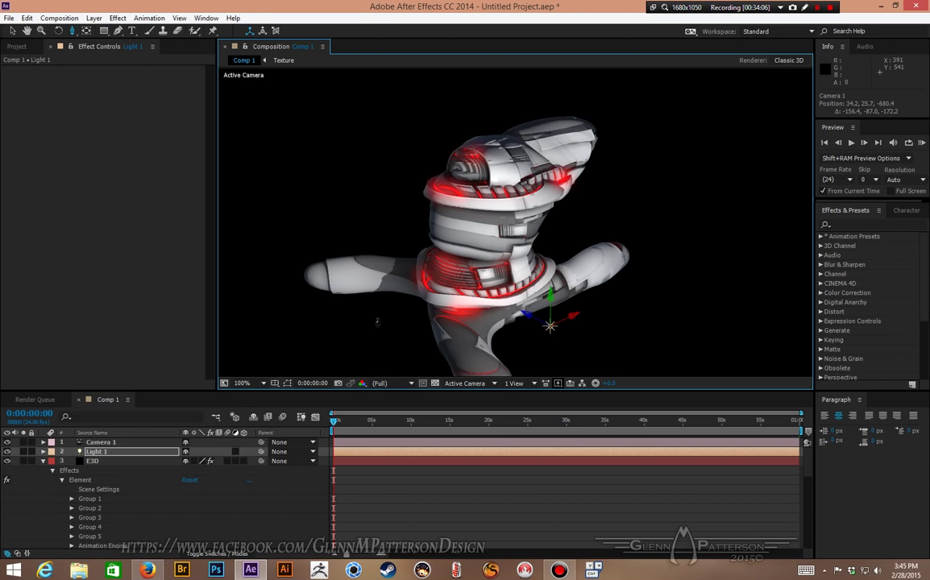
- Orbit the camera around the mech to a side-on view at about -229, 46, -283
key(c)
key(c)
drag(368, 328, 437, 330)
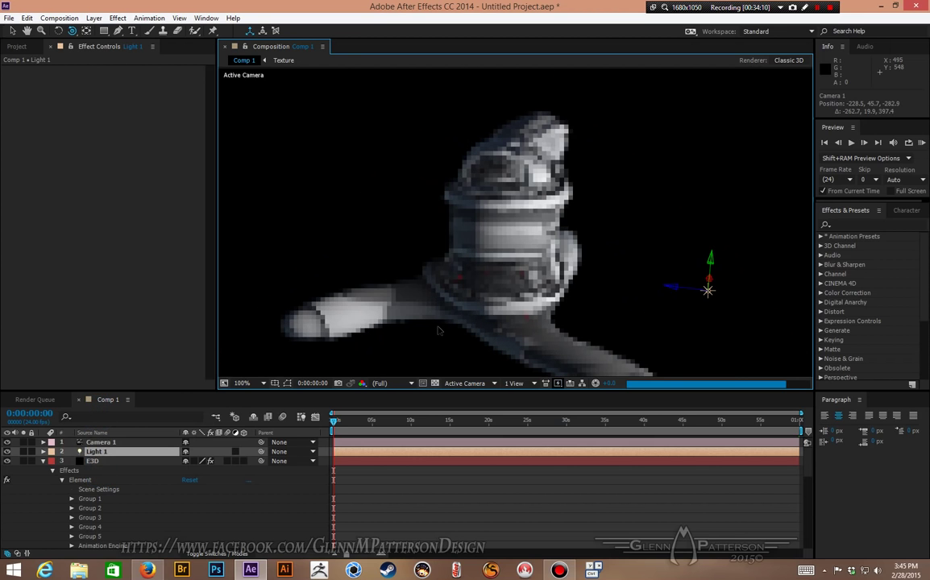